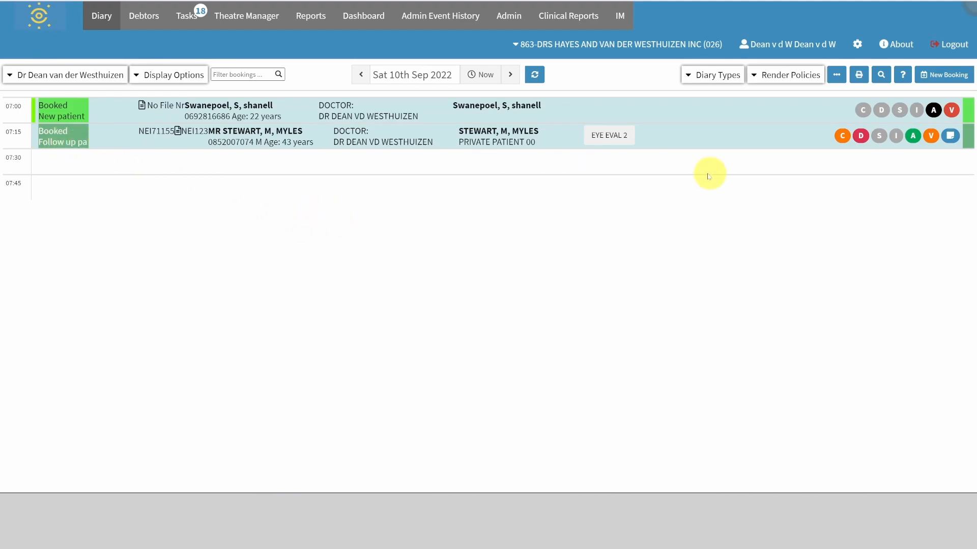
Change the status of the 07:15 follow-up booking to Investigations and save the booking.
click(284, 138)
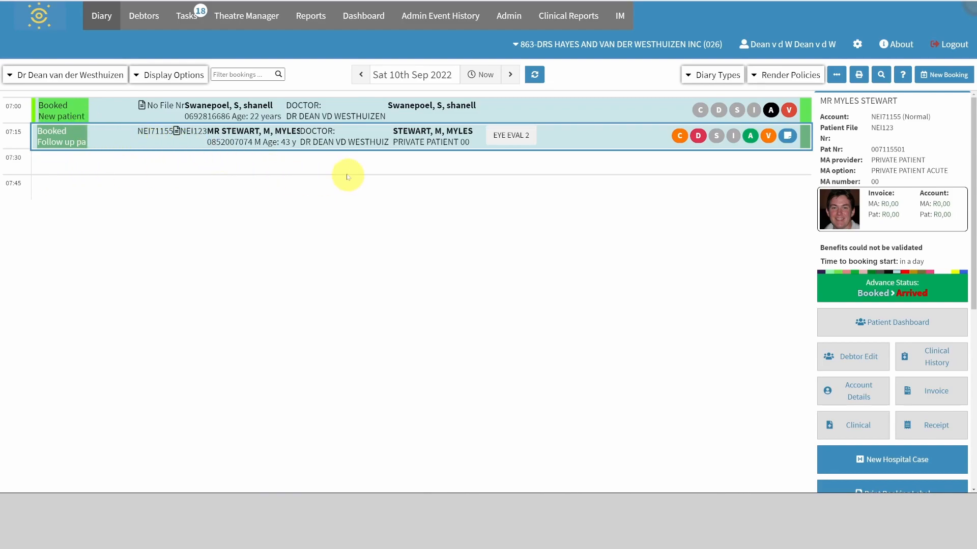
double_click(362, 137)
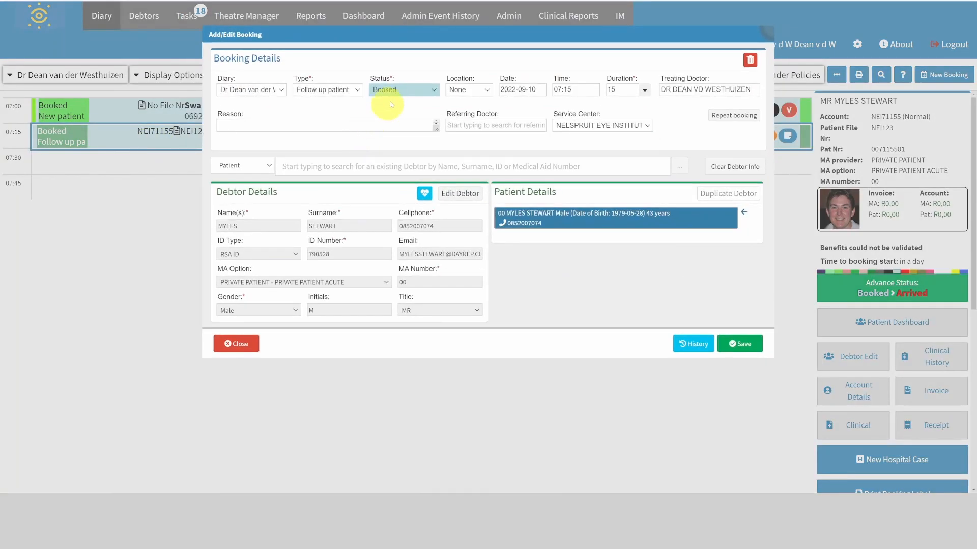
click(391, 92)
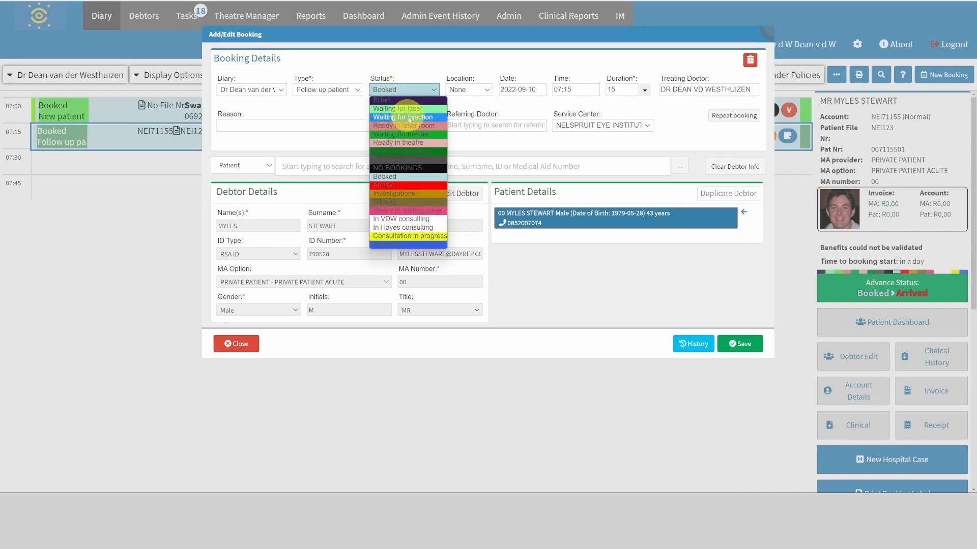
click(410, 198)
click(734, 344)
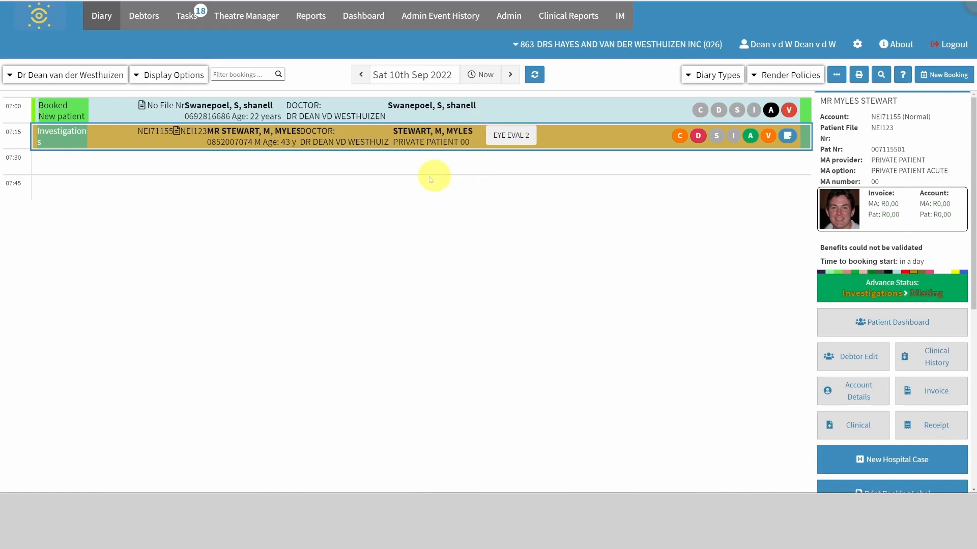
Open the clinical history of the 07:15 patient and acknowledge the future transaction date notice.
click(909, 360)
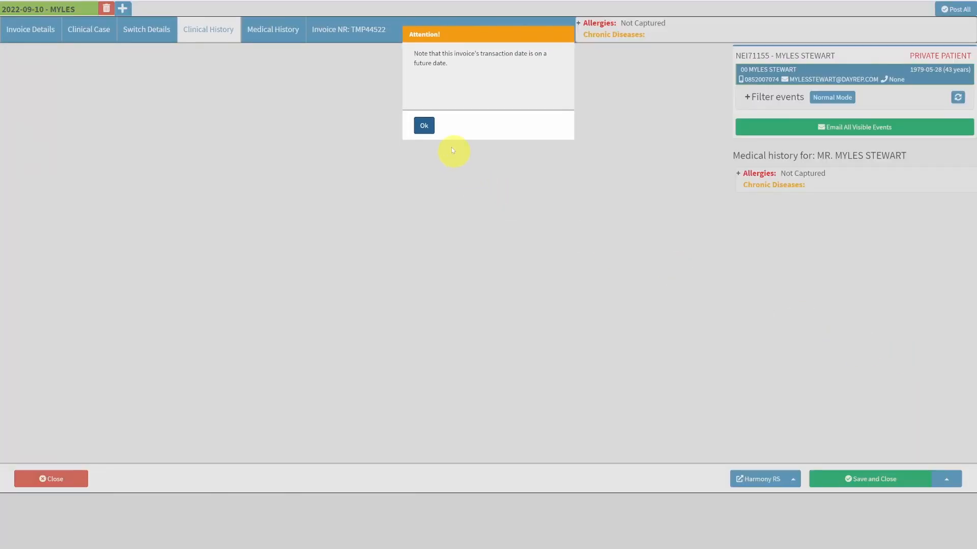
click(427, 124)
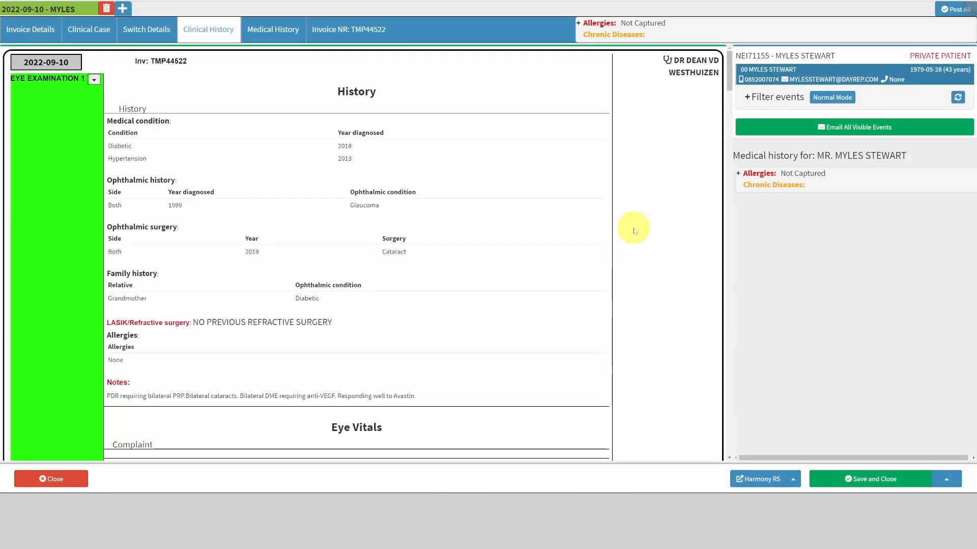
scroll(393, 170, down, 4)
scroll(413, 242, up, 3)
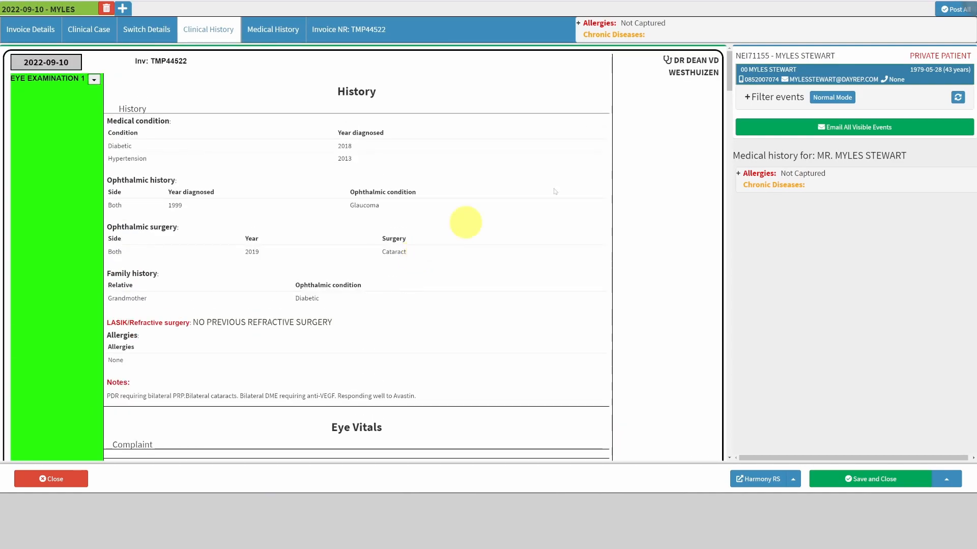
Switch the clinical history to Normal Mode and look through the list of forms back to 2022-05-02.
click(831, 97)
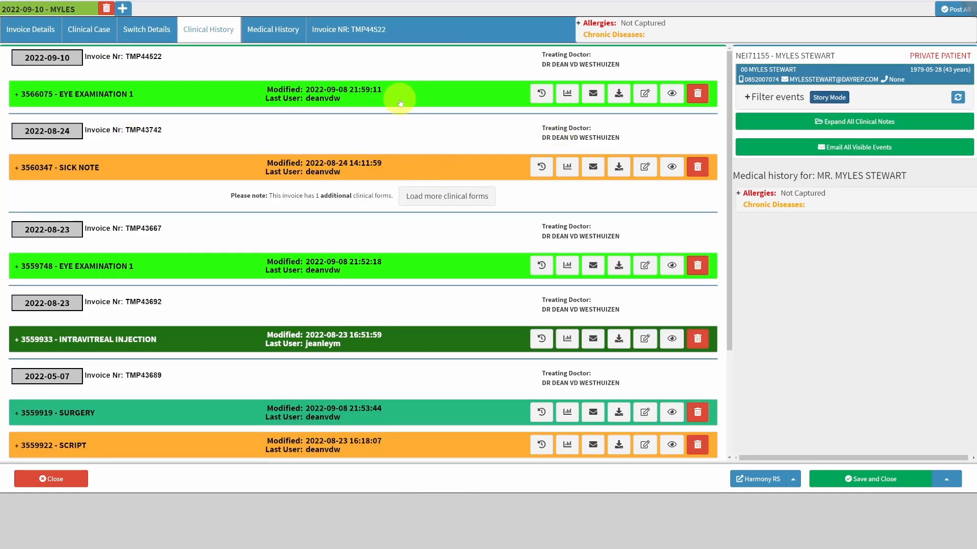
scroll(404, 109, down, 3)
scroll(414, 192, up, 3)
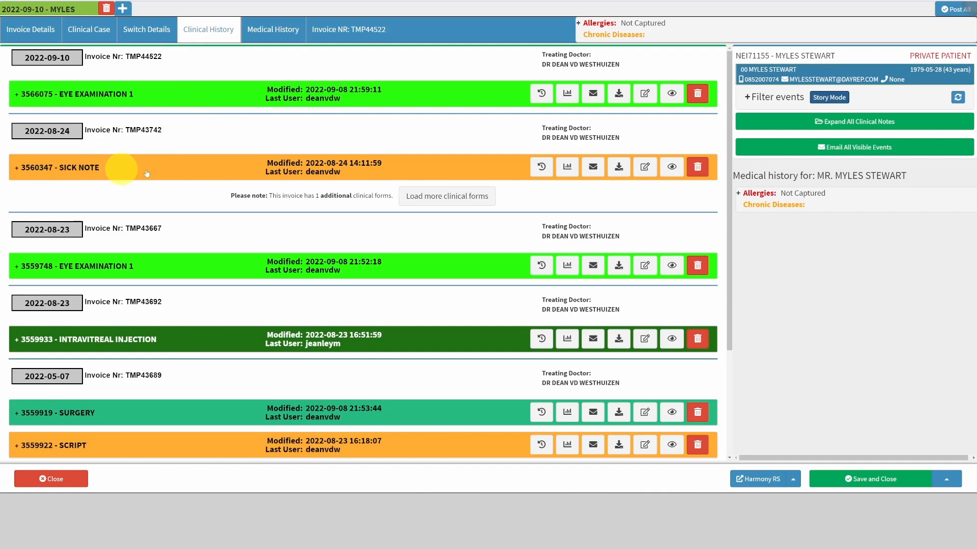
scroll(131, 298, down, 2)
scroll(130, 289, down, 2)
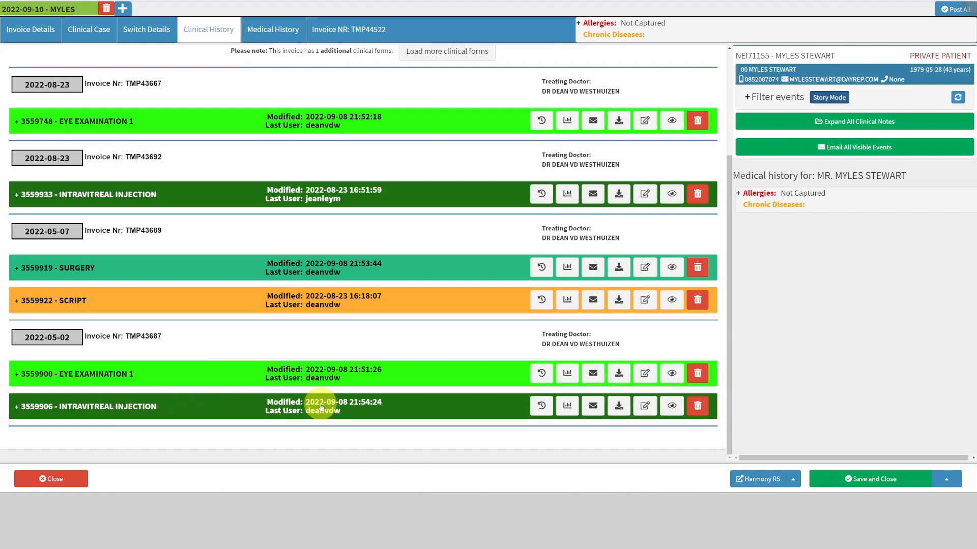
View the 2022-05-07 surgery record and read the 2022-05-02 eye examination through to its assessment and plan.
click(672, 268)
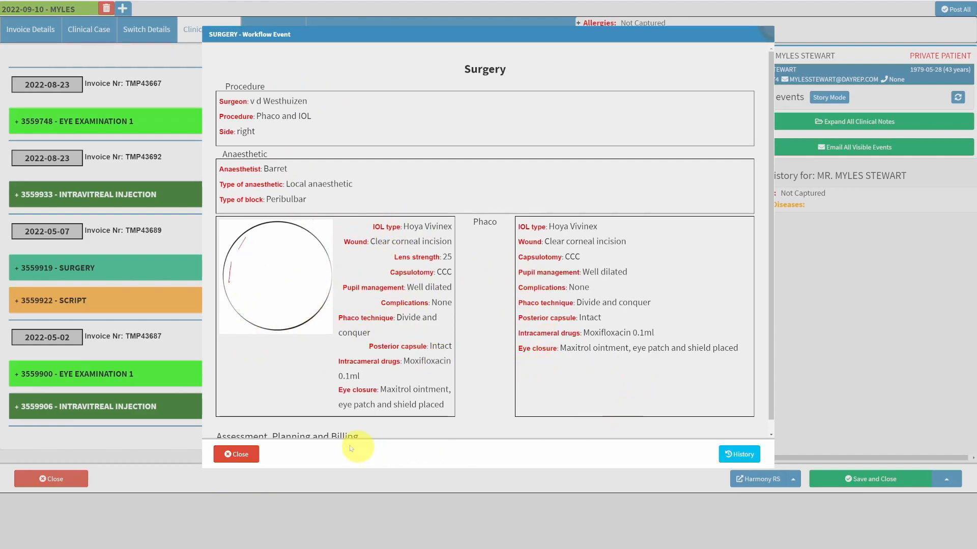
click(244, 456)
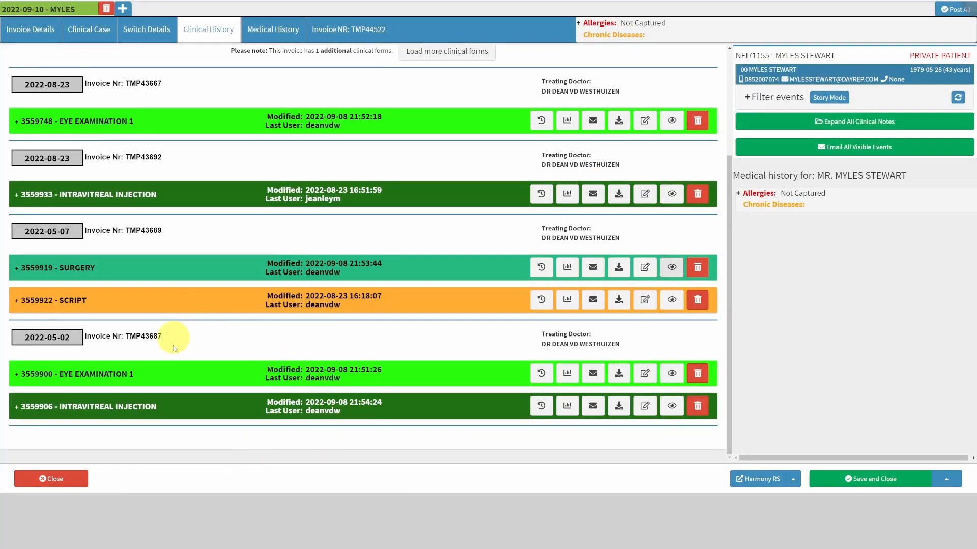
click(670, 376)
scroll(439, 96, down, 5)
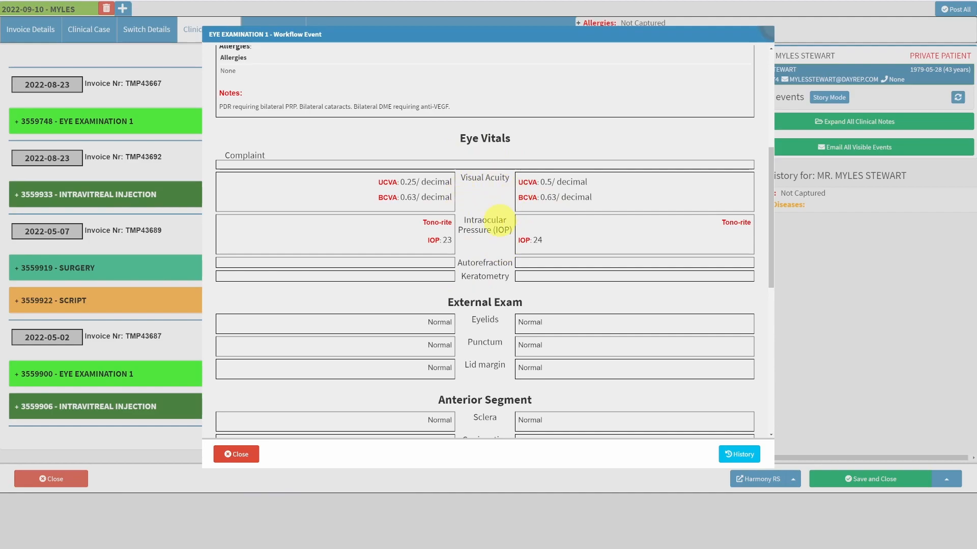
scroll(497, 222, down, 1)
scroll(543, 203, down, 8)
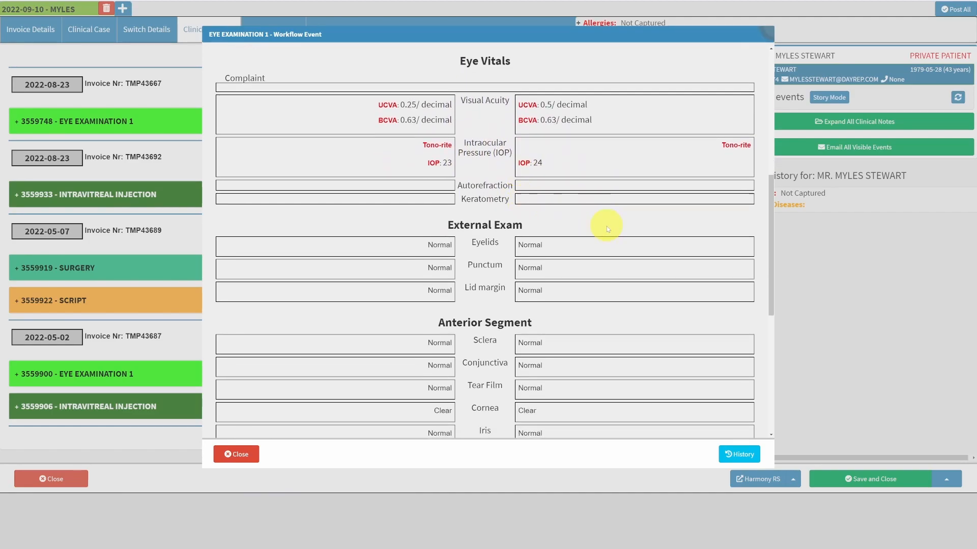
scroll(486, 261, down, 2)
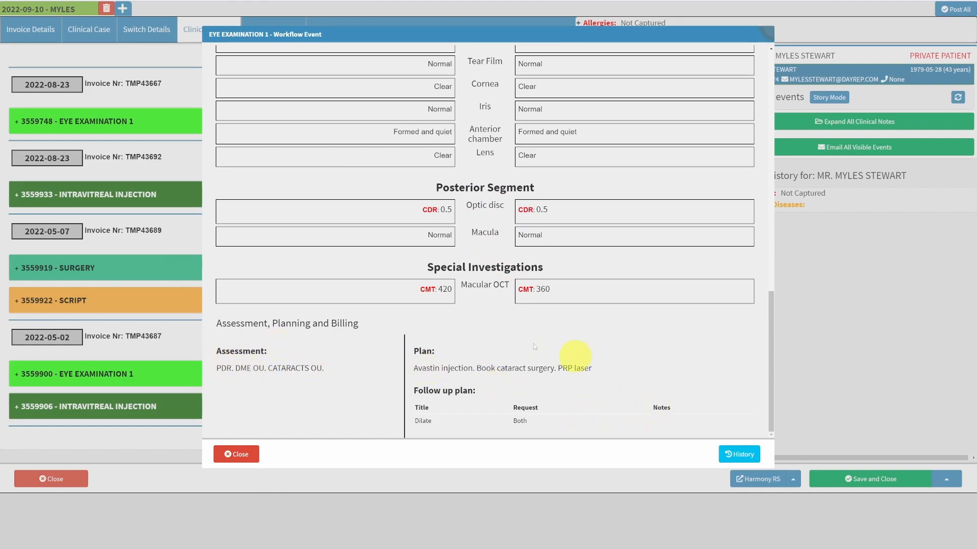
click(249, 455)
Preview the 2022-08-24 sick note and close the preview.
scroll(360, 244, up, 3)
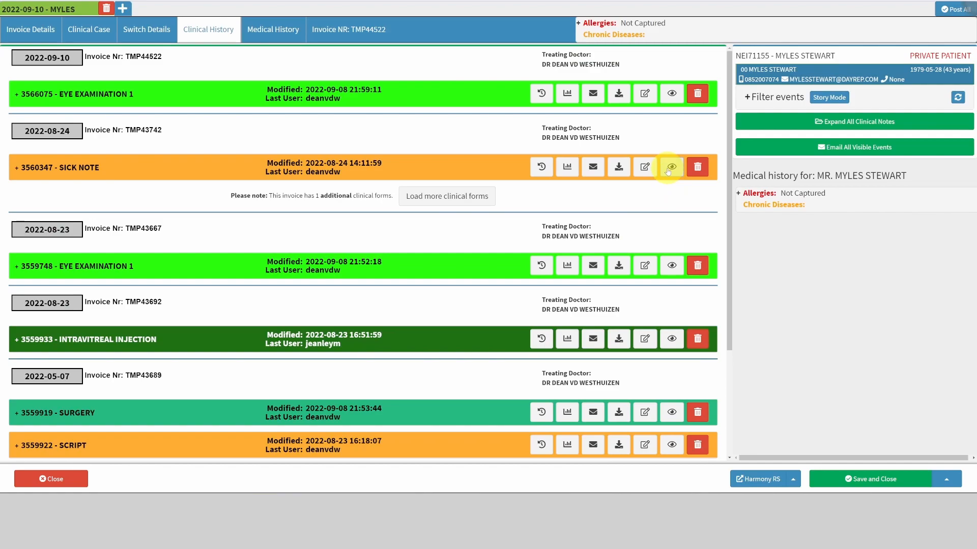
click(668, 169)
click(254, 344)
Start an email for the 2022-08-24 sick note and check the attached SICK NOTE.pdf.
click(592, 173)
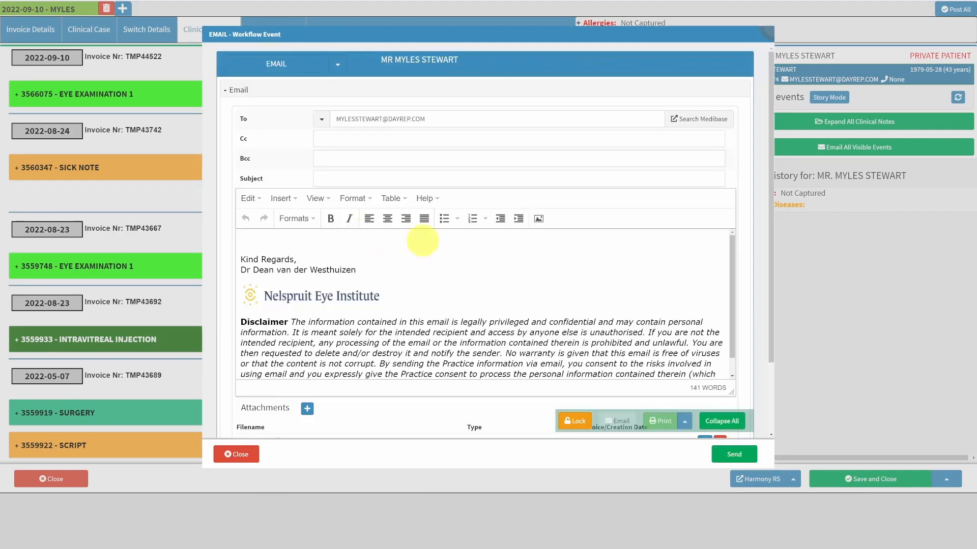
scroll(524, 386, down, 3)
click(704, 353)
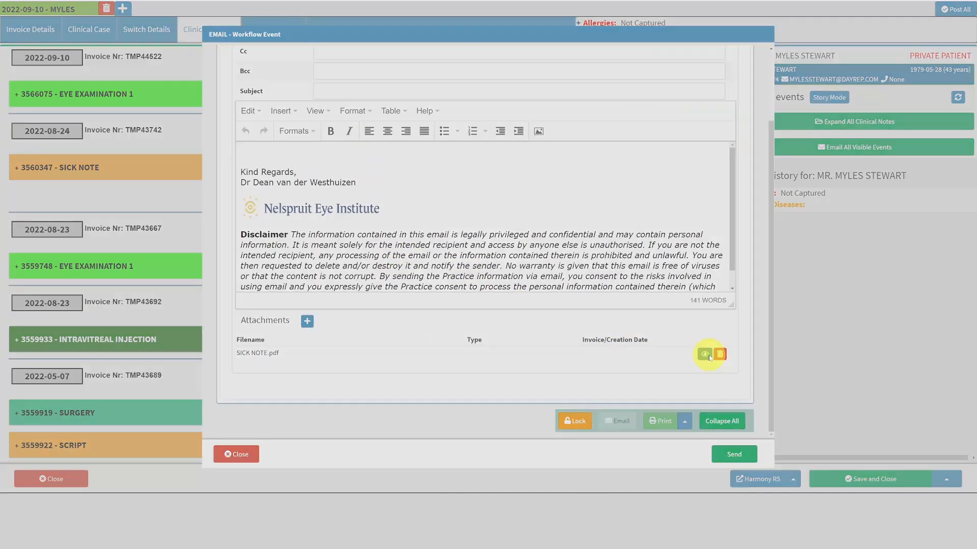
scroll(464, 245, down, 5)
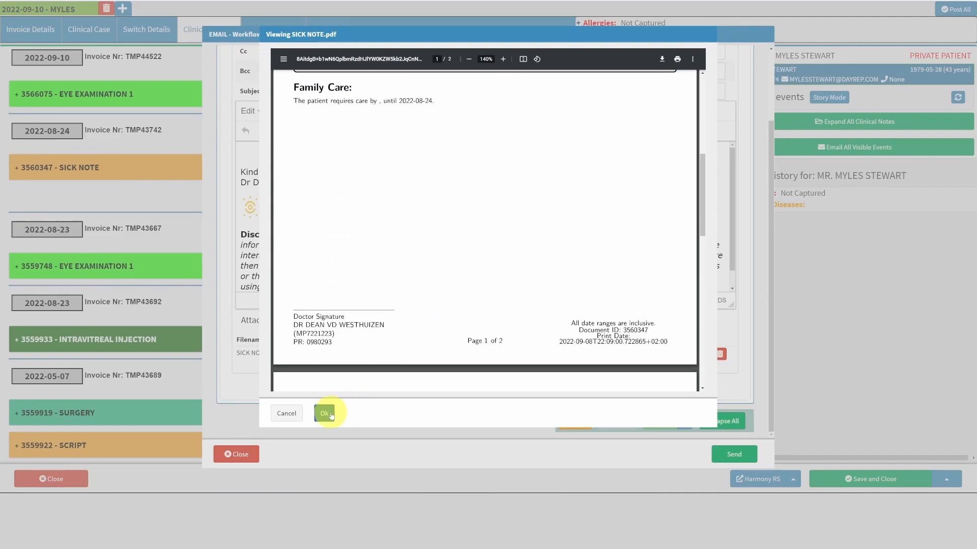
click(323, 412)
scroll(452, 222, up, 3)
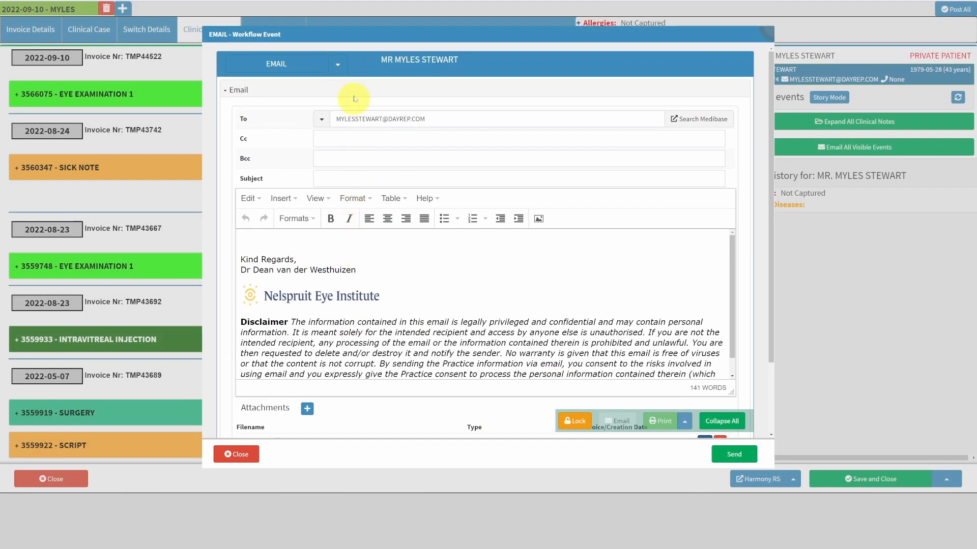
Apply the SICK NOTE template to the email and discard the email without sending it.
click(344, 71)
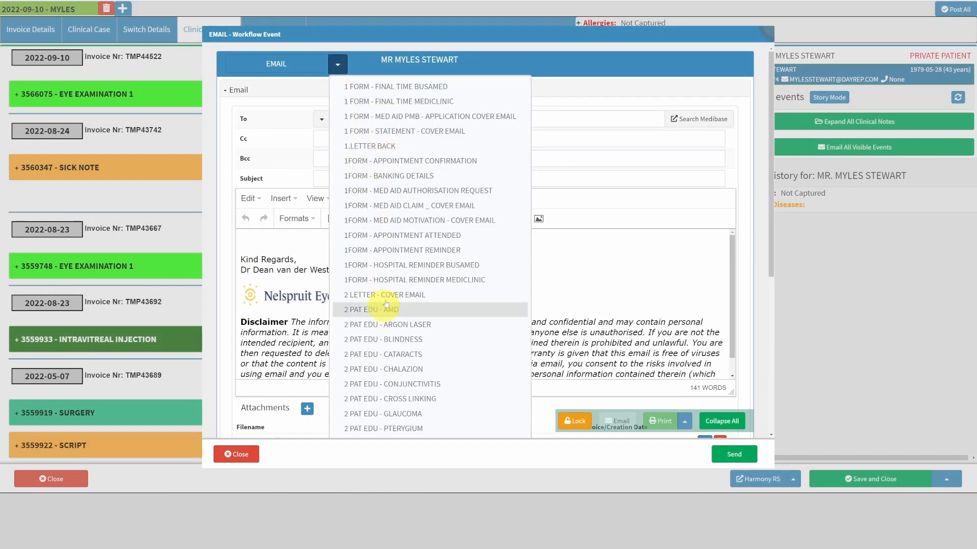
scroll(411, 295, down, 5)
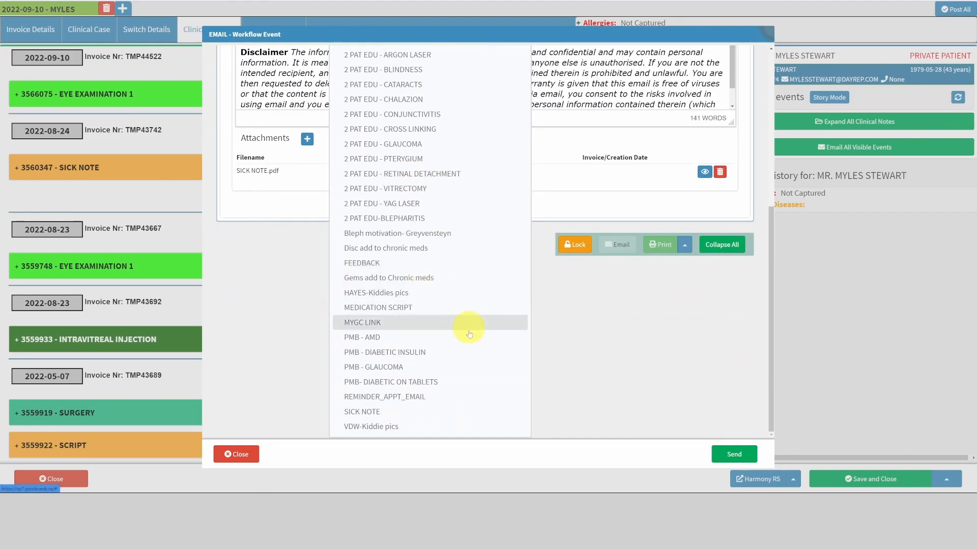
click(410, 412)
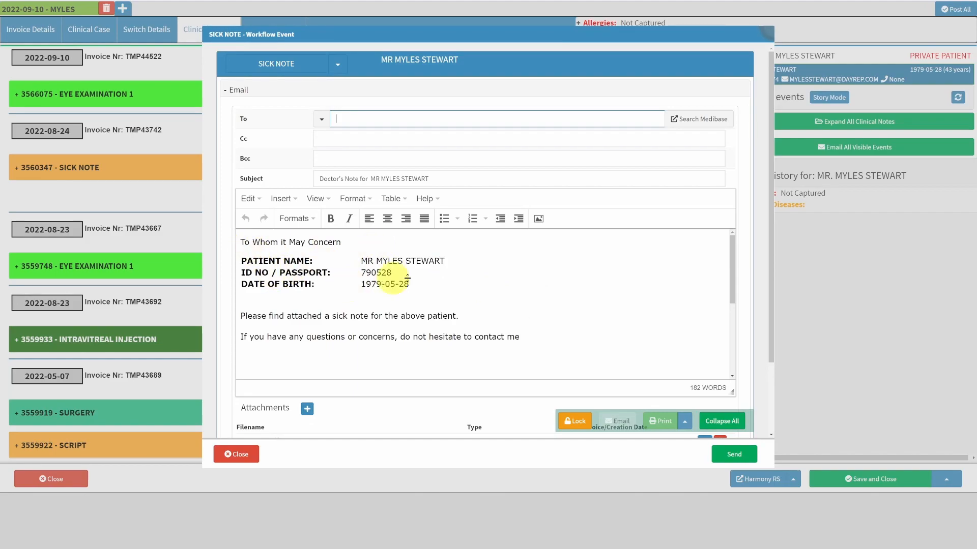
scroll(360, 275, down, 5)
scroll(391, 285, up, 5)
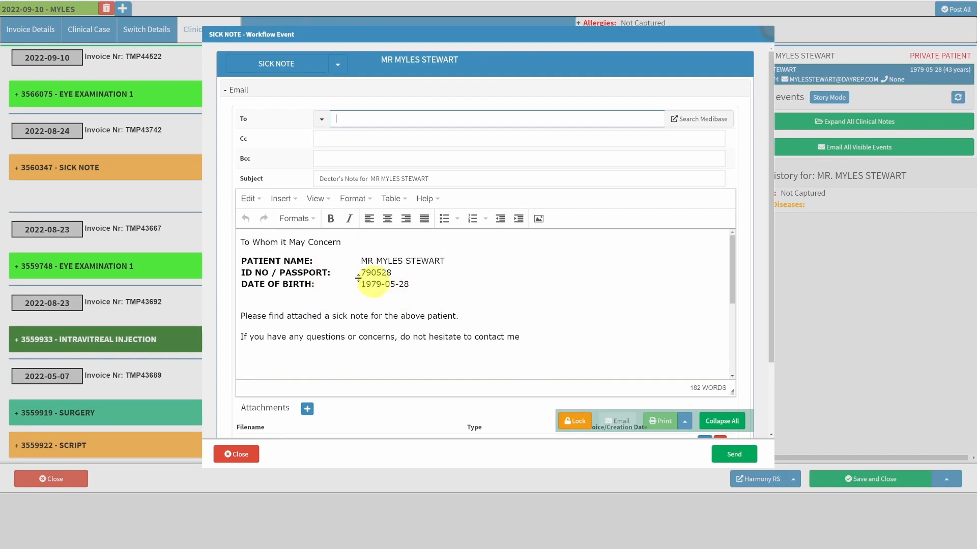
click(259, 453)
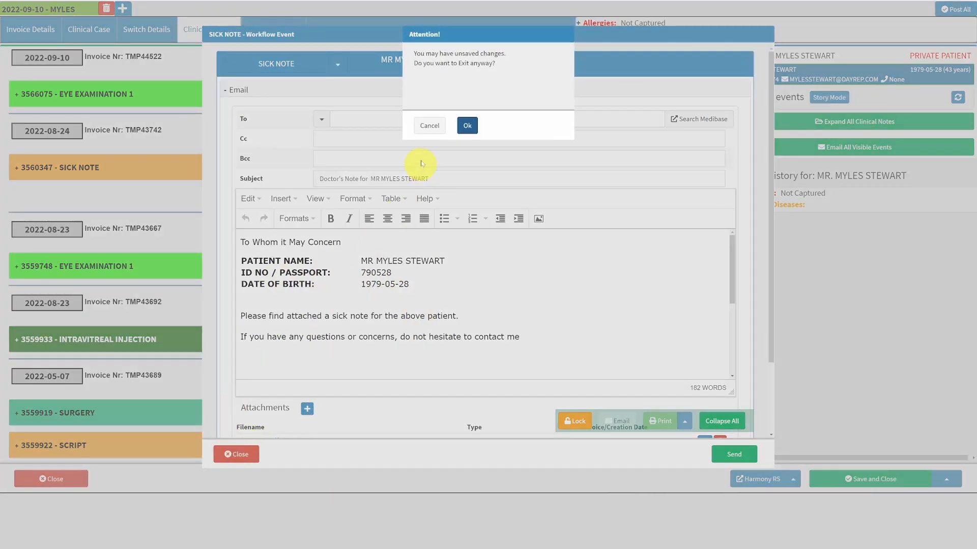
click(461, 131)
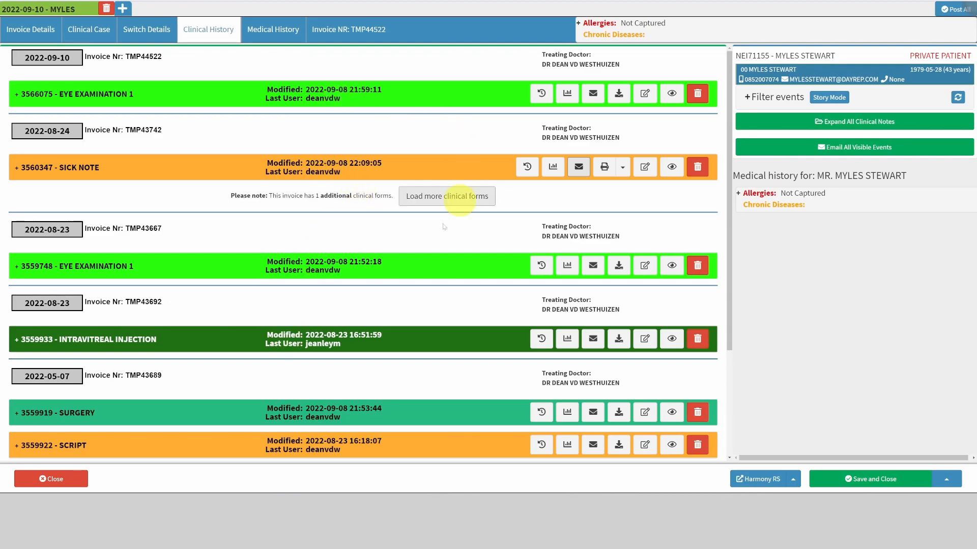
Switch the clinical history back to Story Mode and skim the notes from the latest visit to the earlier surgery.
click(829, 98)
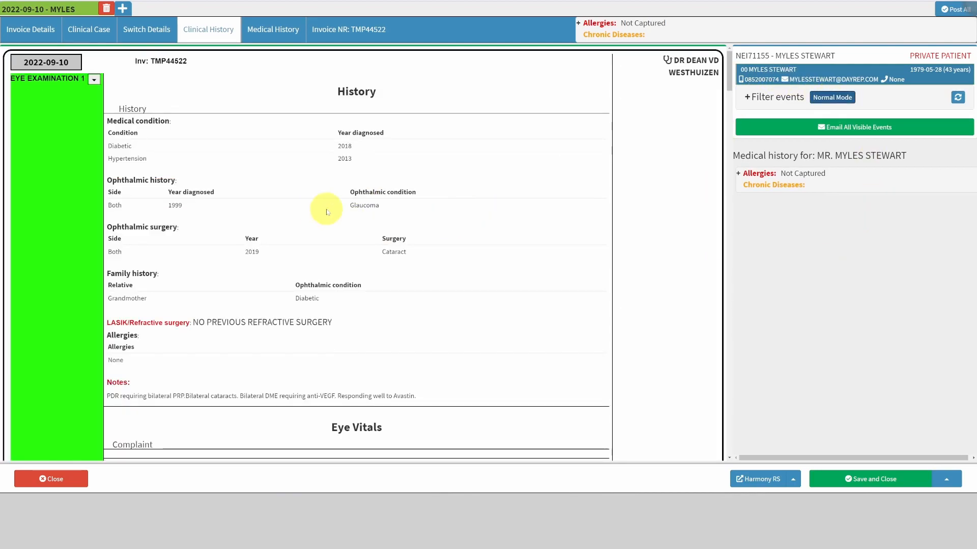
scroll(325, 188, down, 15)
scroll(356, 234, up, 4)
scroll(363, 251, down, 5)
scroll(342, 239, up, 15)
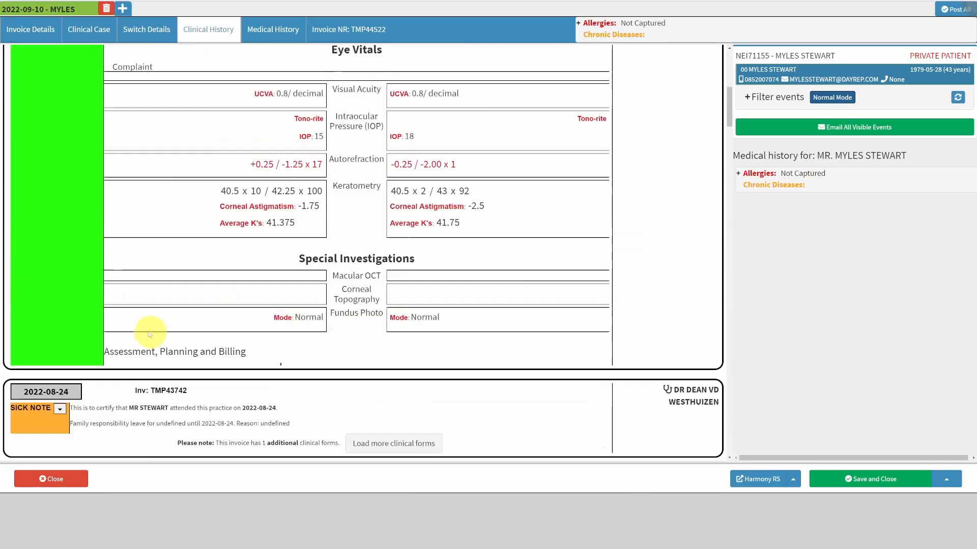
scroll(69, 227, down, 10)
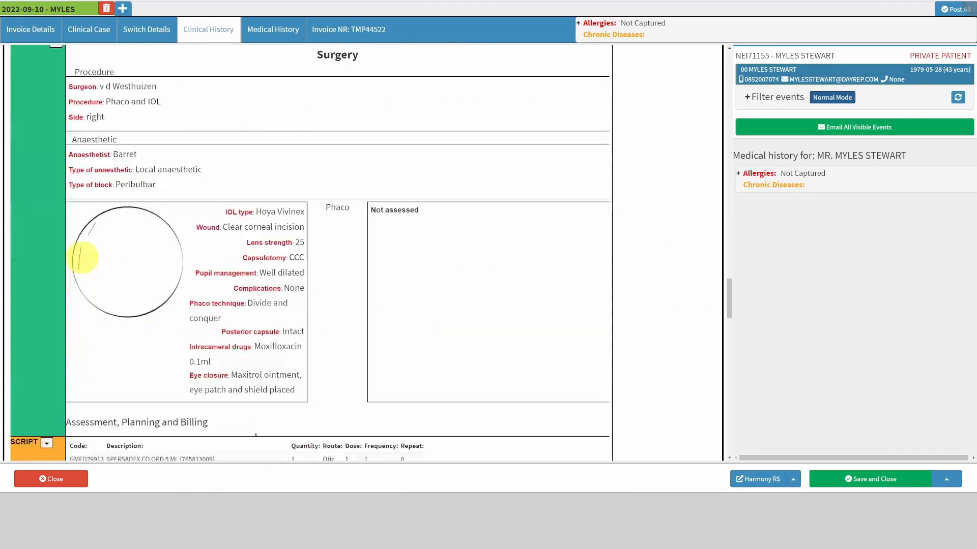
scroll(82, 258, up, 4)
scroll(81, 258, up, 12)
Examine the 2022-09-10 eye examination, covering the history, eye vitals and special investigations.
scroll(101, 285, down, 3)
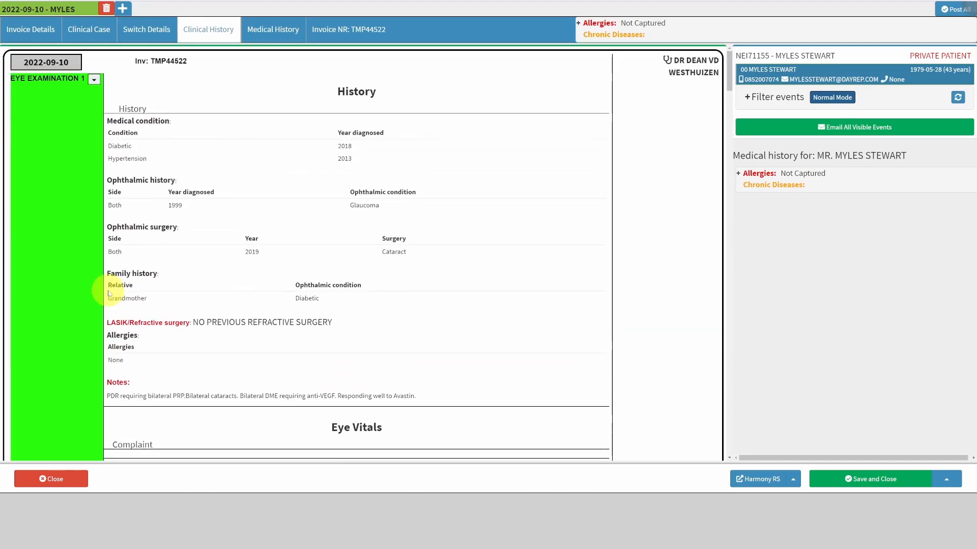
scroll(555, 198, down, 1)
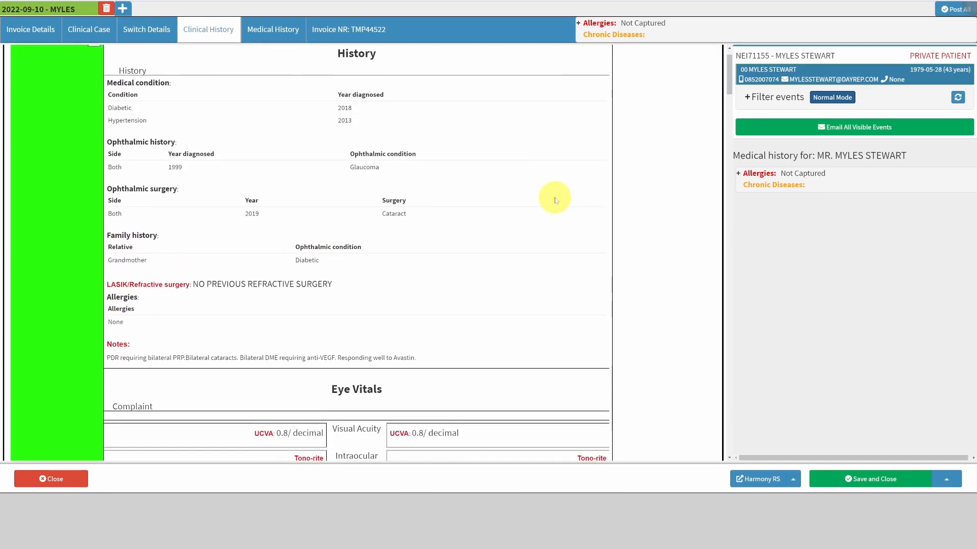
scroll(530, 199, up, 1)
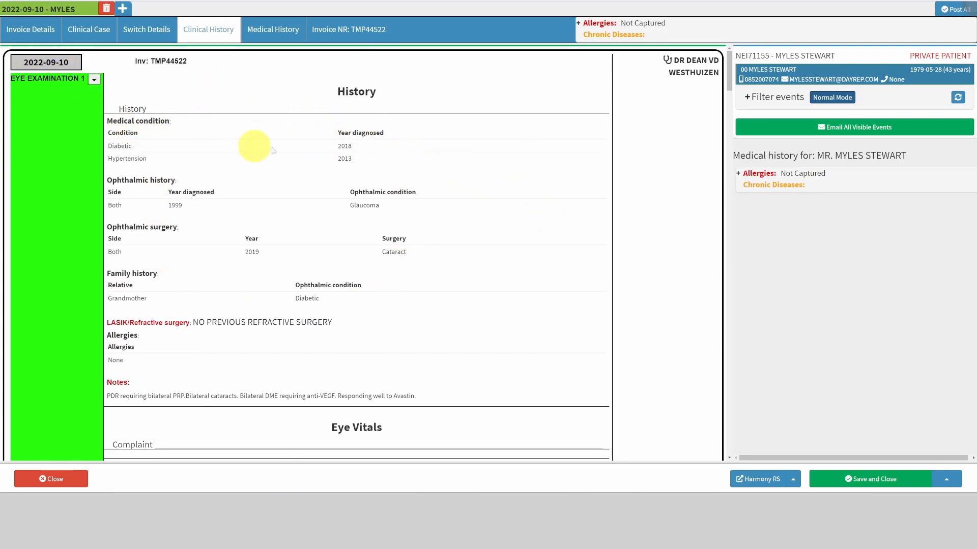
scroll(272, 254, down, 3)
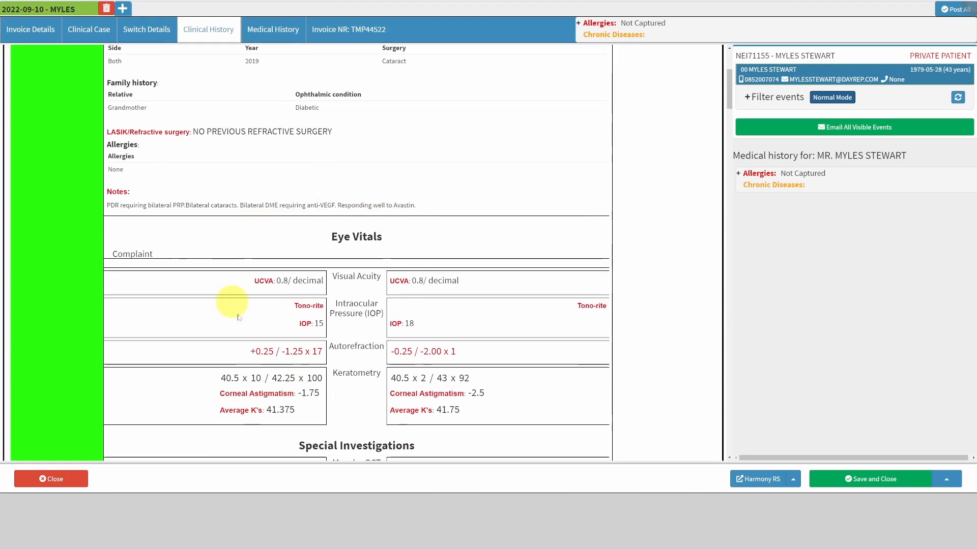
scroll(440, 259, down, 1)
scroll(332, 258, down, 1)
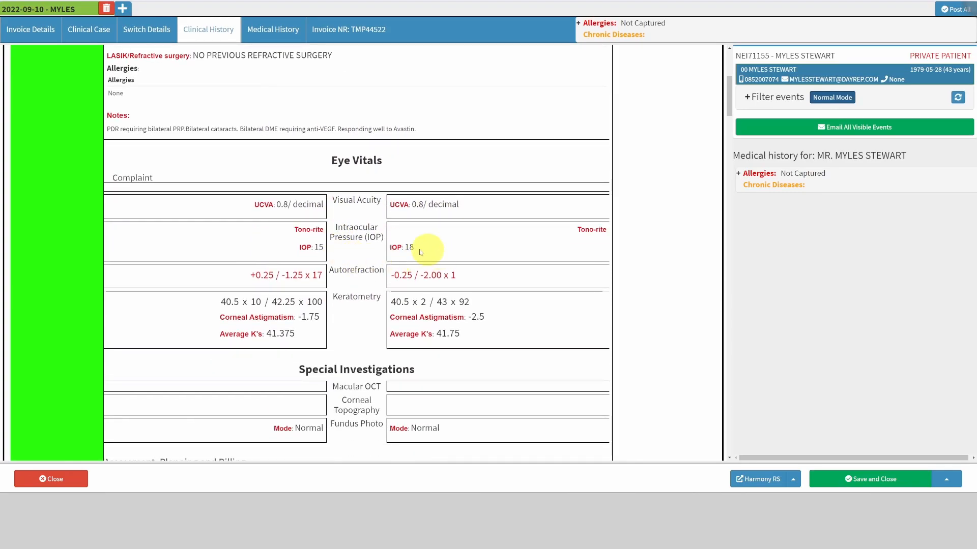
scroll(405, 330, down, 1)
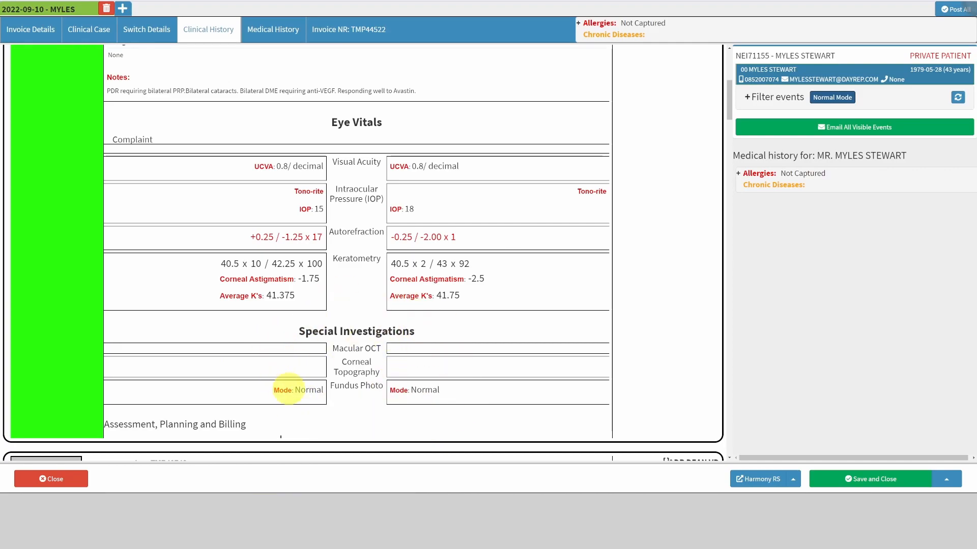
Examine the 2022-08-23 eye examination, covering the history, eye vitals, external exam, anterior segment and lens findings.
scroll(485, 261, down, 10)
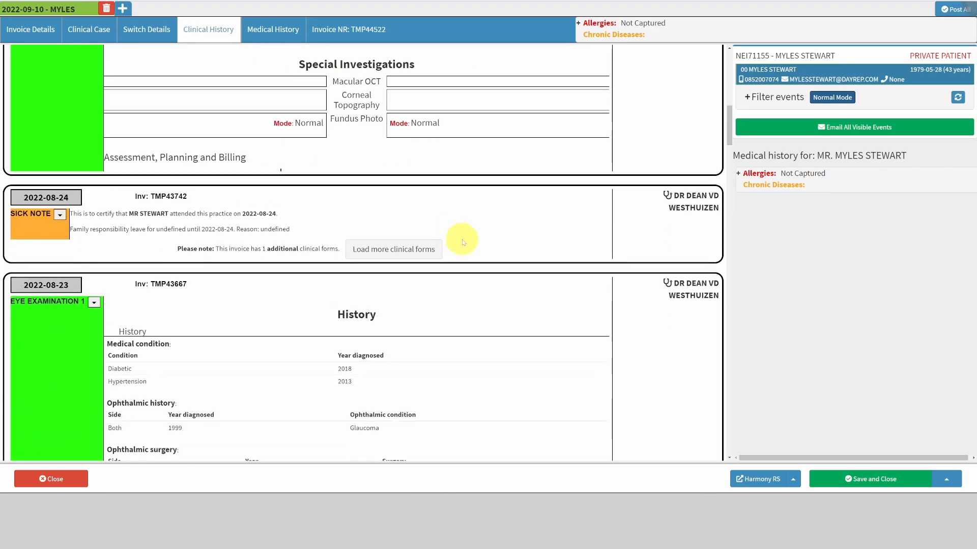
scroll(330, 264, down, 15)
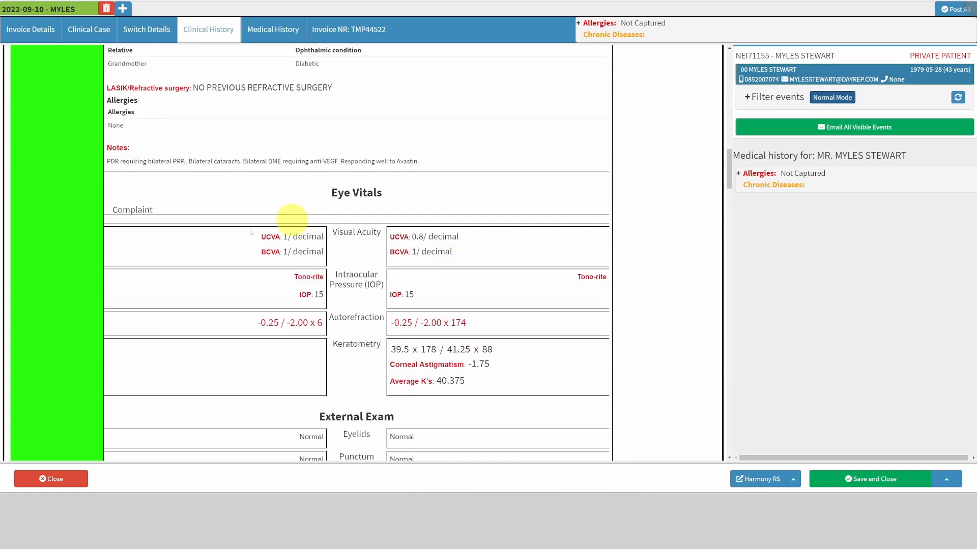
scroll(417, 300, down, 3)
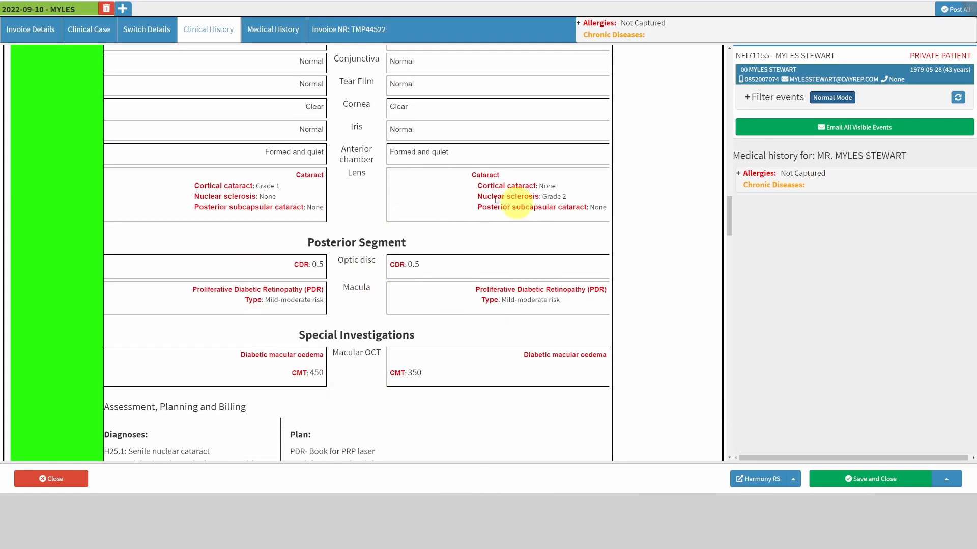
scroll(433, 295, up, 3)
scroll(402, 338, up, 4)
scroll(458, 265, down, 3)
scroll(445, 255, down, 3)
scroll(384, 320, up, 4)
scroll(388, 340, down, 2)
scroll(388, 341, down, 2)
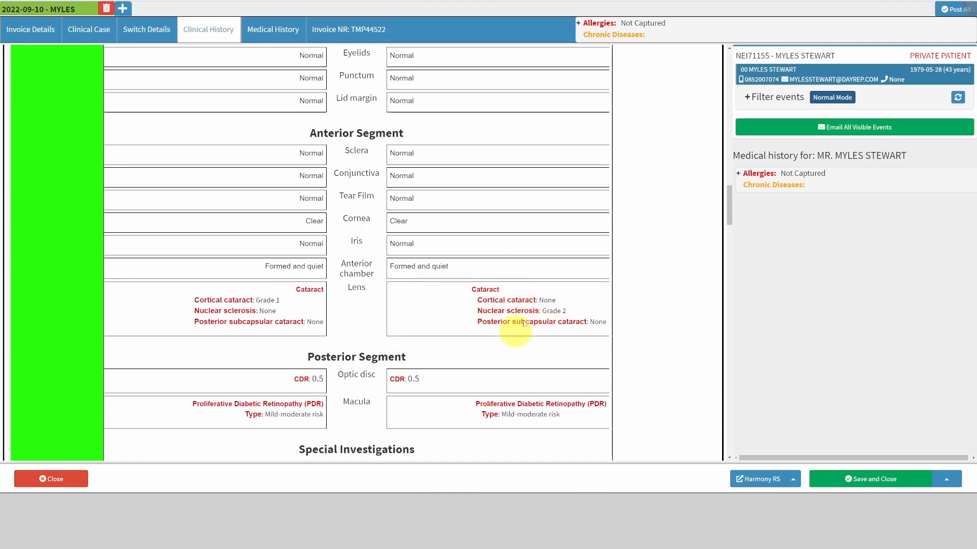
Read the posterior segment, macular OCT, diagnoses and follow-up plan of the 2022-08-23 eye examination.
scroll(267, 310, down, 3)
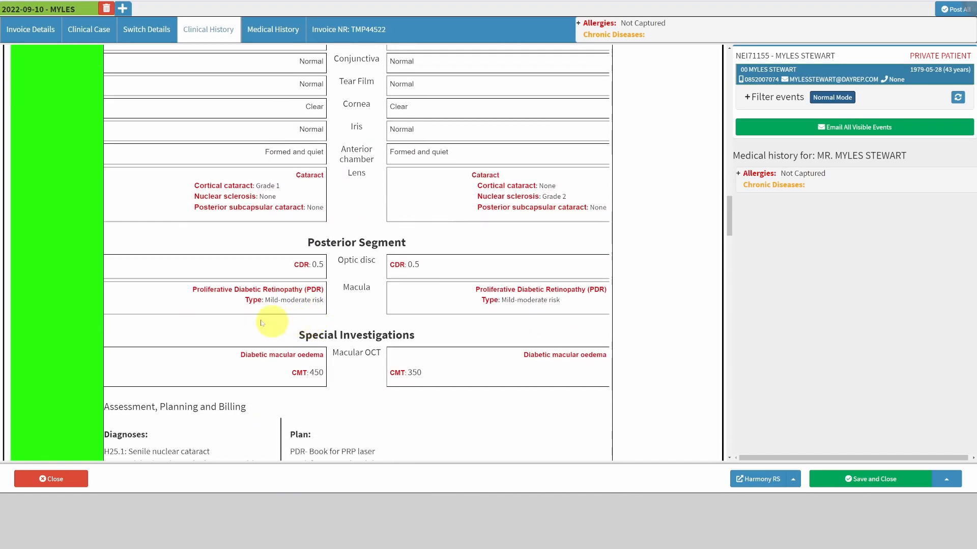
scroll(356, 217, down, 3)
scroll(419, 247, up, 3)
scroll(375, 280, up, 3)
scroll(349, 218, down, 15)
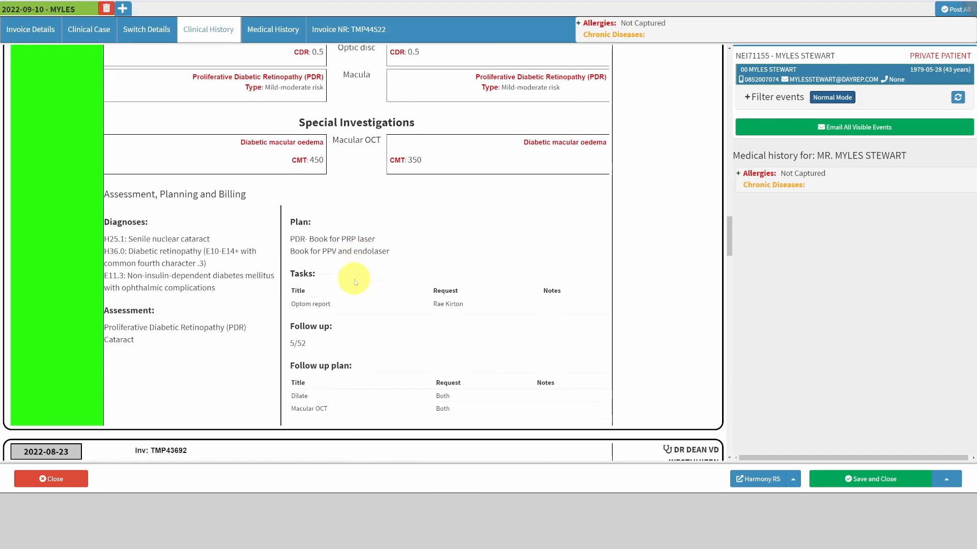
Review the 2022-08-23 intravitreal injection and the 2022-05-07 surgery with its script.
scroll(354, 279, up, 2)
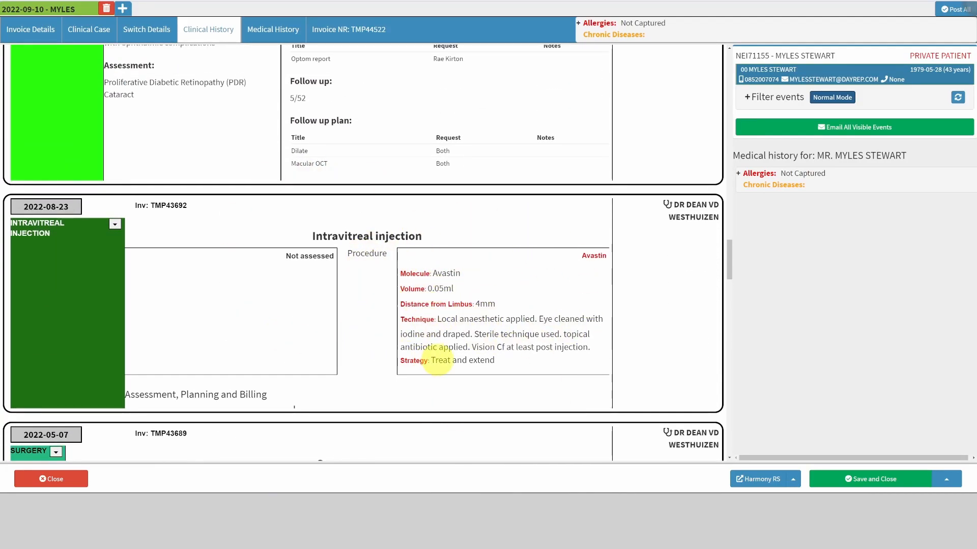
scroll(389, 284, down, 6)
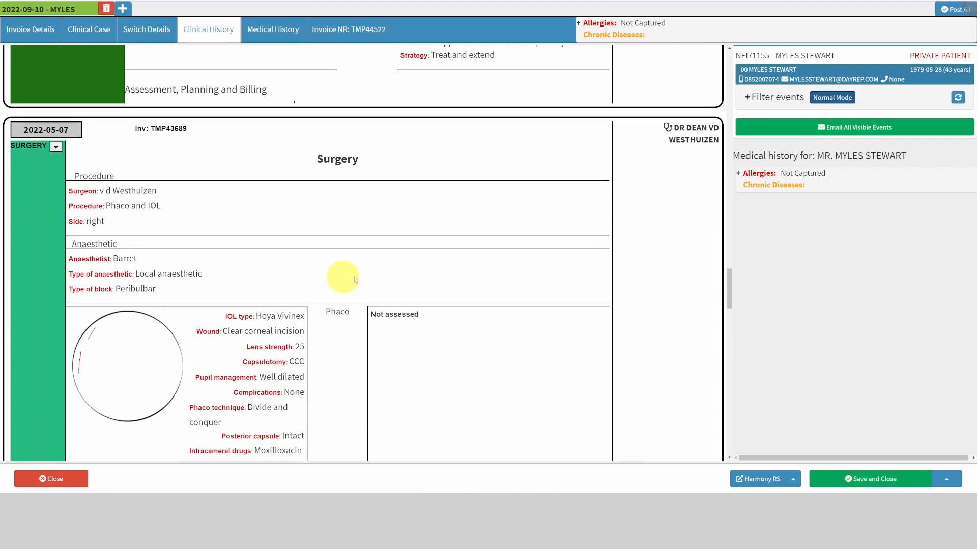
scroll(385, 268, down, 1)
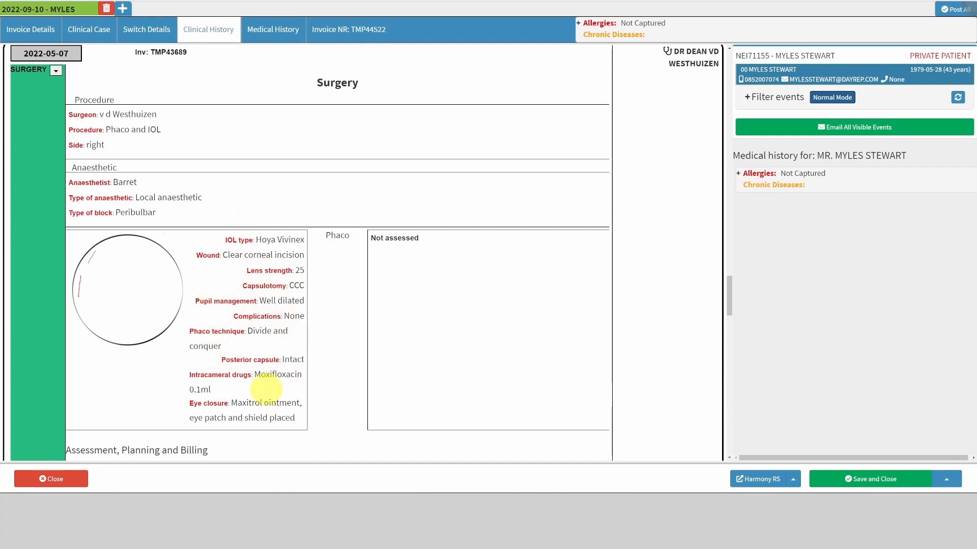
scroll(267, 392, down, 5)
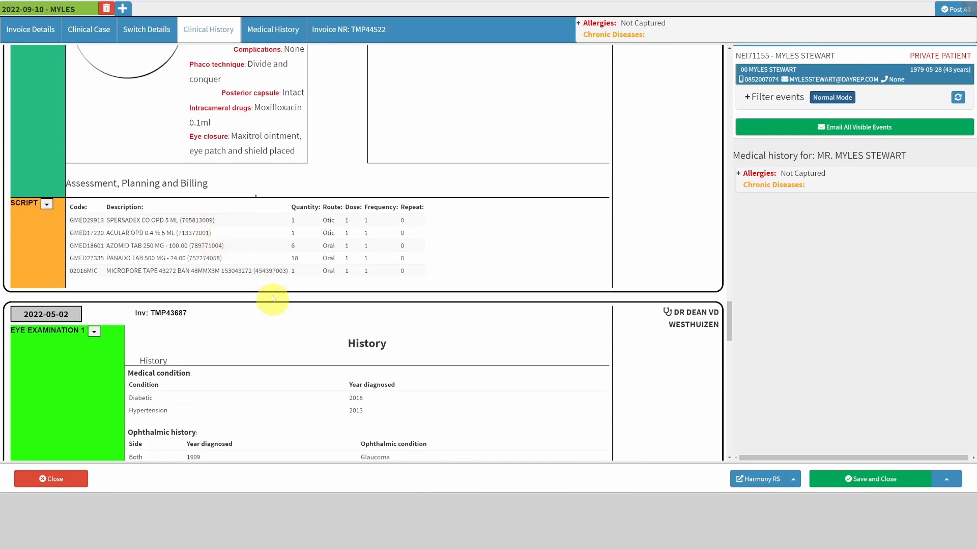
scroll(183, 261, up, 4)
scroll(195, 265, down, 8)
scroll(195, 264, down, 5)
scroll(207, 295, up, 20)
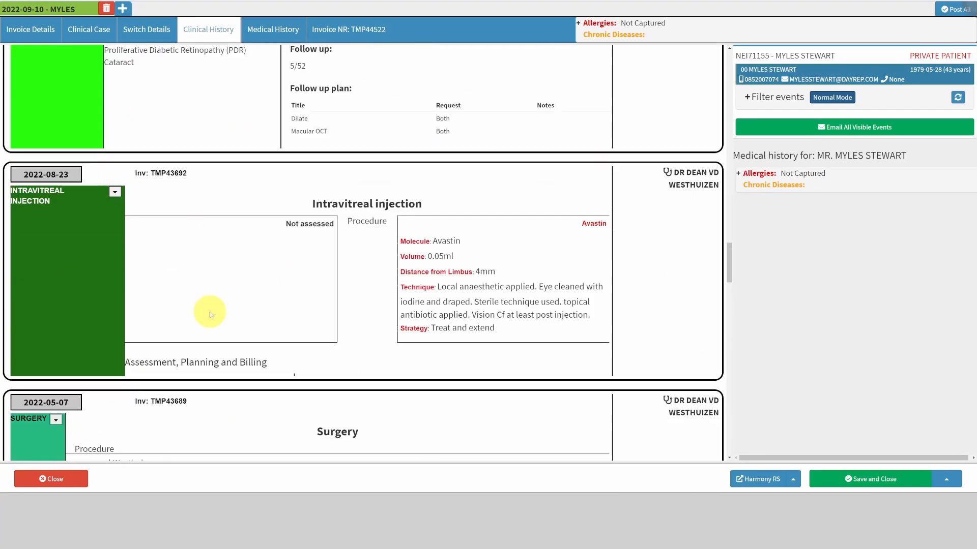
Return to the 2022-09-10 eye examination and recheck its history notes and eye vitals.
scroll(425, 262, down, 2)
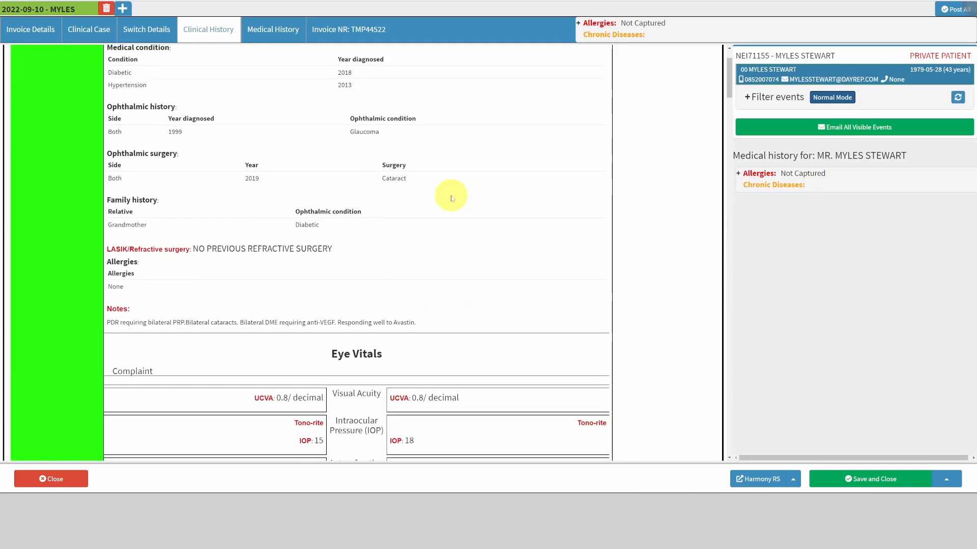
scroll(403, 98, up, 2)
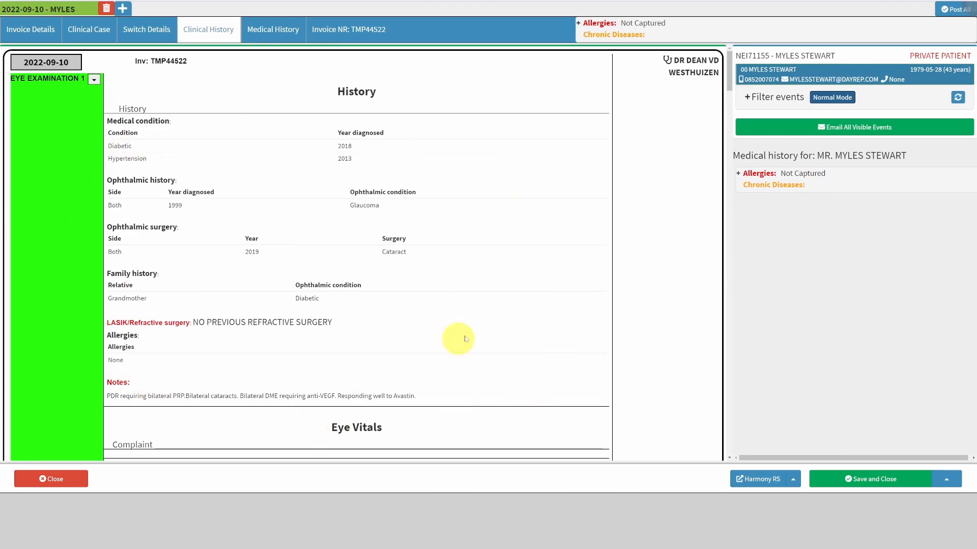
scroll(429, 292, down, 2)
scroll(292, 192, down, 3)
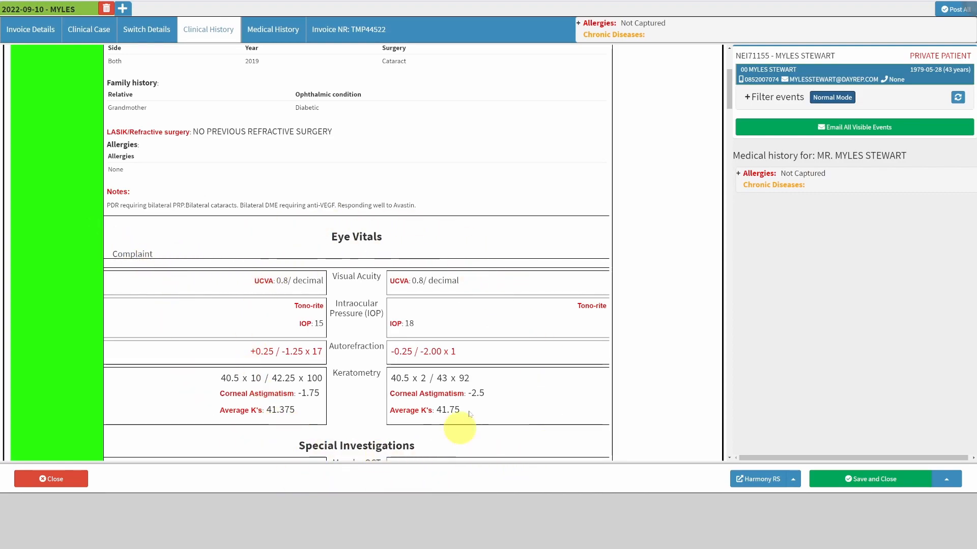
scroll(366, 365, up, 4)
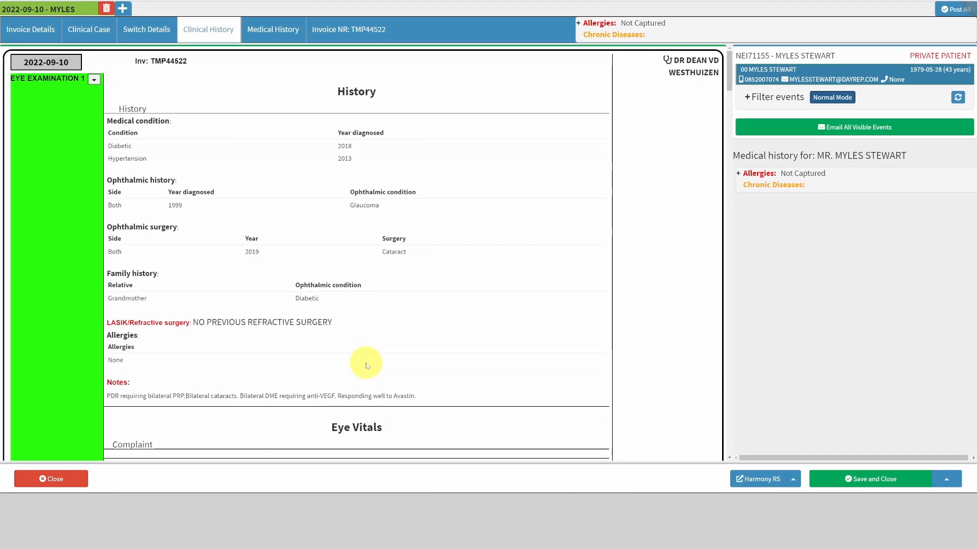
scroll(421, 292, down, 1)
scroll(242, 268, up, 1)
Open the clinical case for 2022-09-10, review the History section of EYE EXAMINATION 1 and collapse it.
click(97, 33)
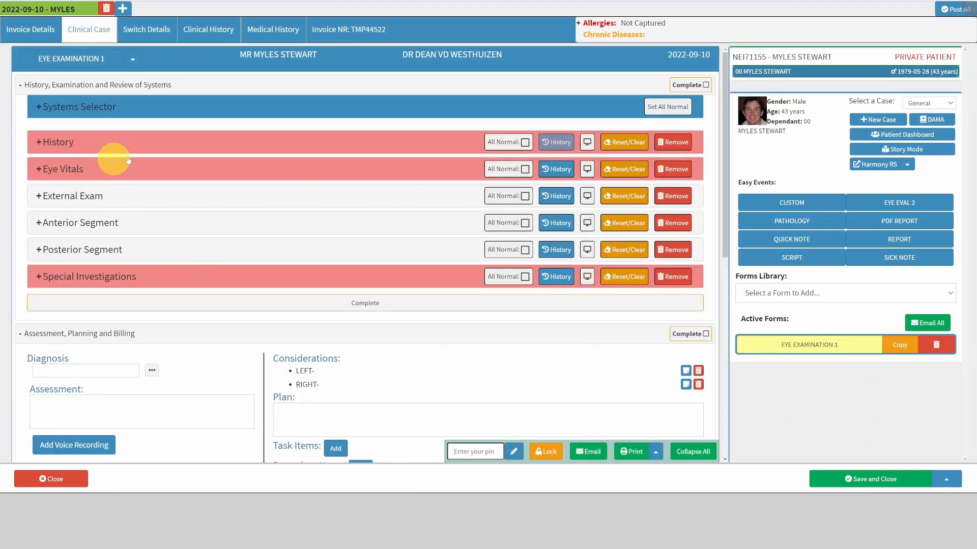
click(105, 138)
scroll(289, 231, down, 1)
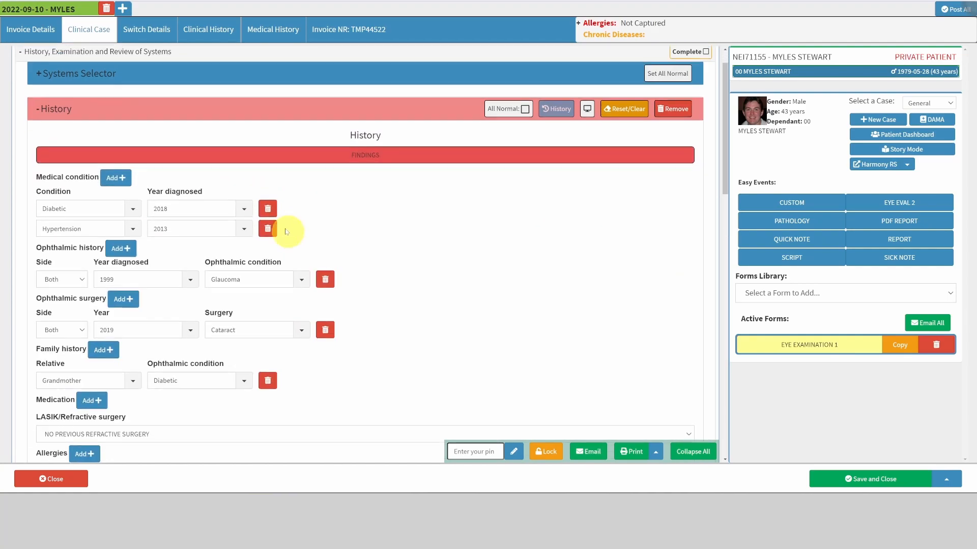
scroll(157, 386, down, 2)
scroll(183, 321, down, 2)
scroll(153, 240, up, 2)
scroll(138, 299, up, 3)
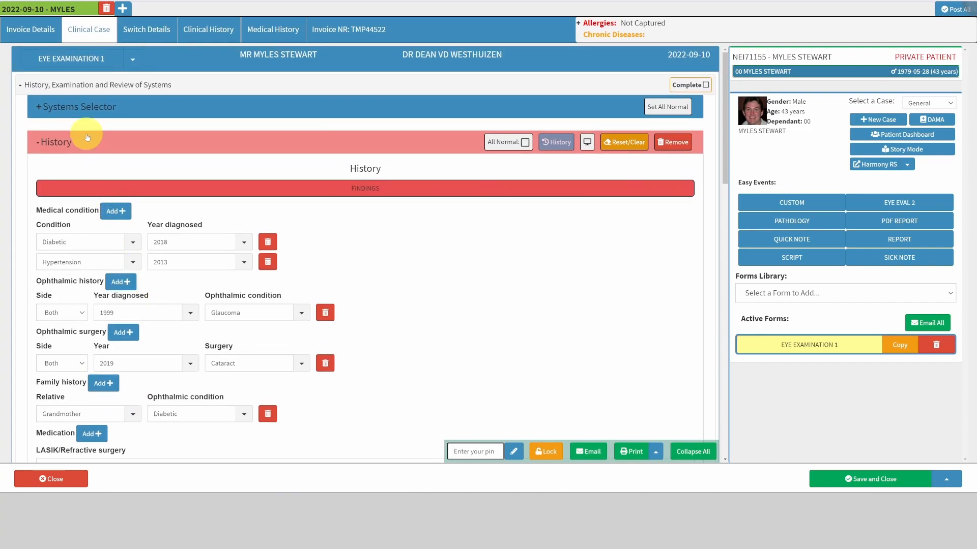
click(91, 145)
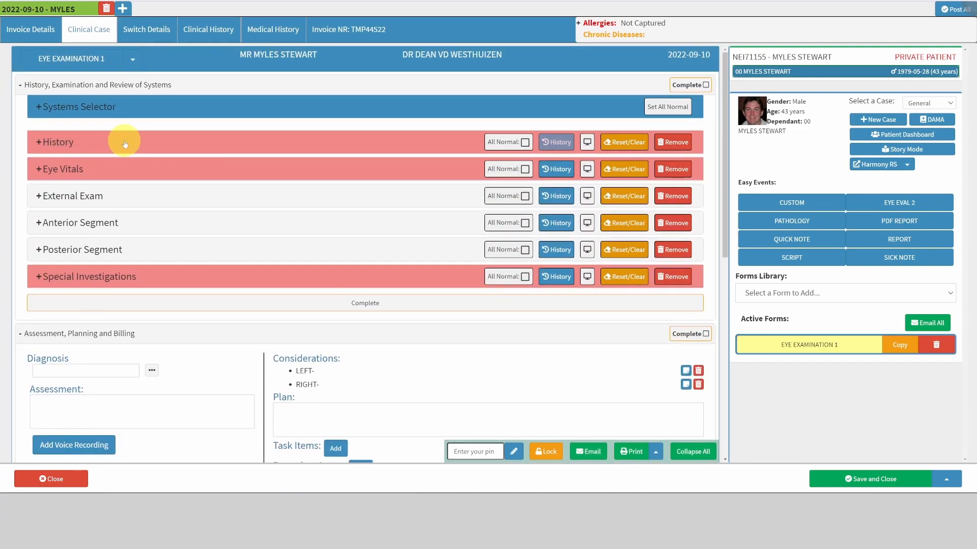
Reopen the History section, check its conditions, previous surgery, allergies and notes, and collapse it again.
click(92, 142)
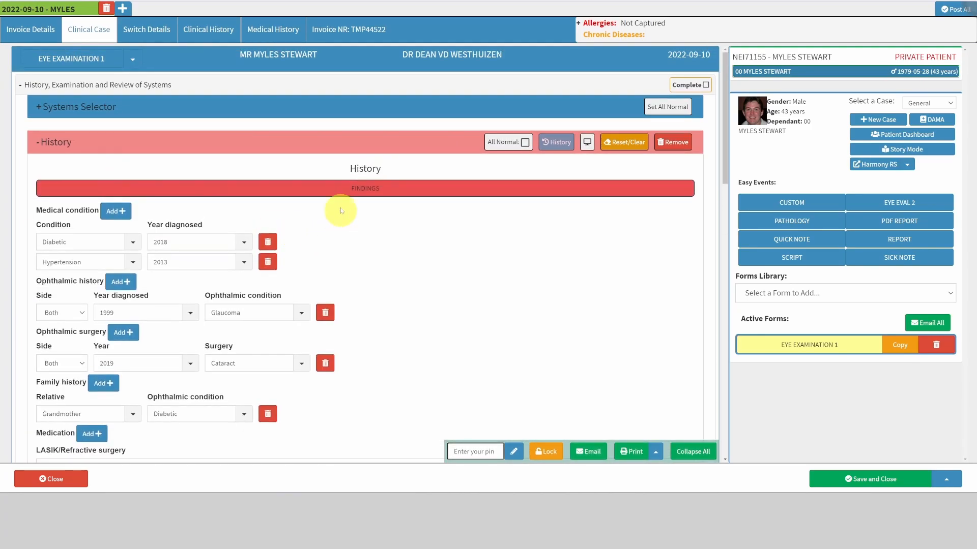
scroll(270, 381, down, 4)
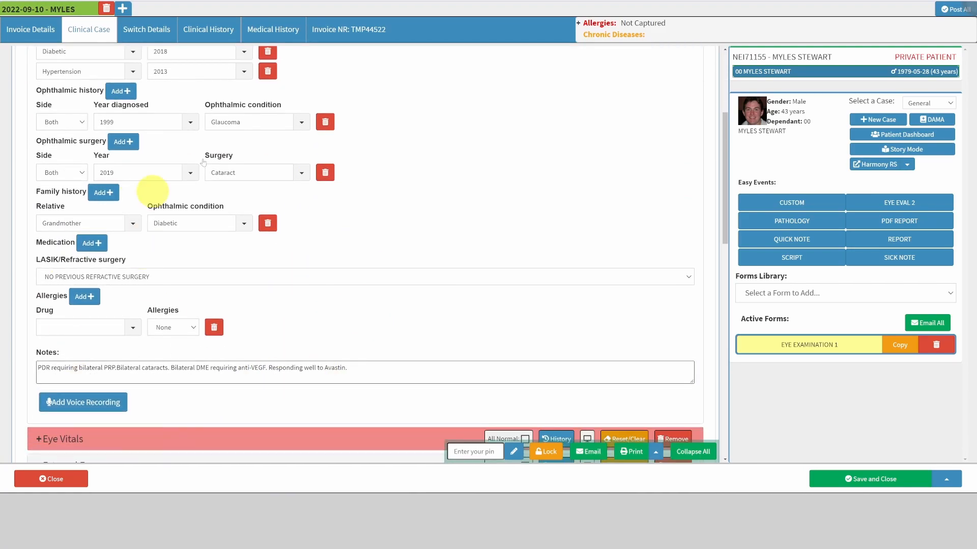
scroll(384, 310, up, 1)
scroll(383, 309, up, 2)
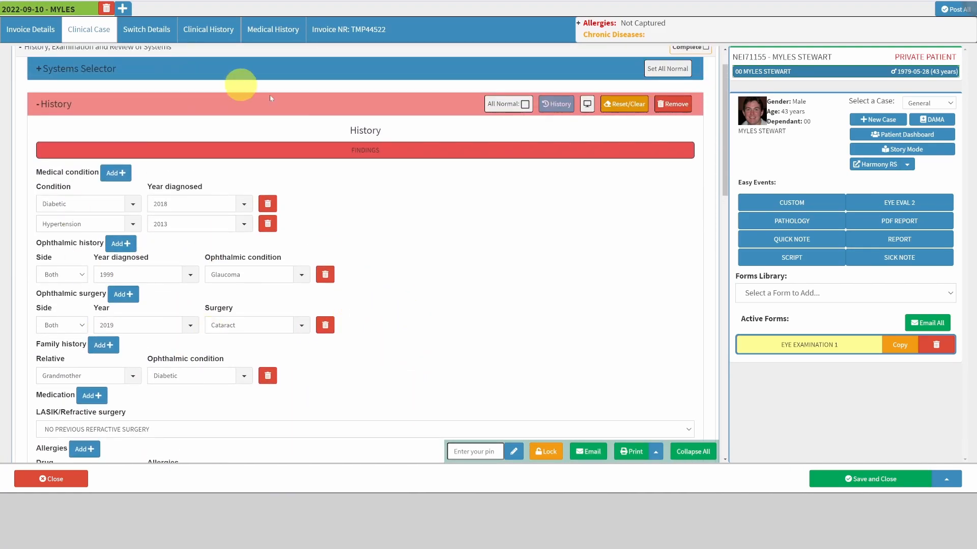
scroll(239, 260, down, 1)
scroll(153, 193, up, 3)
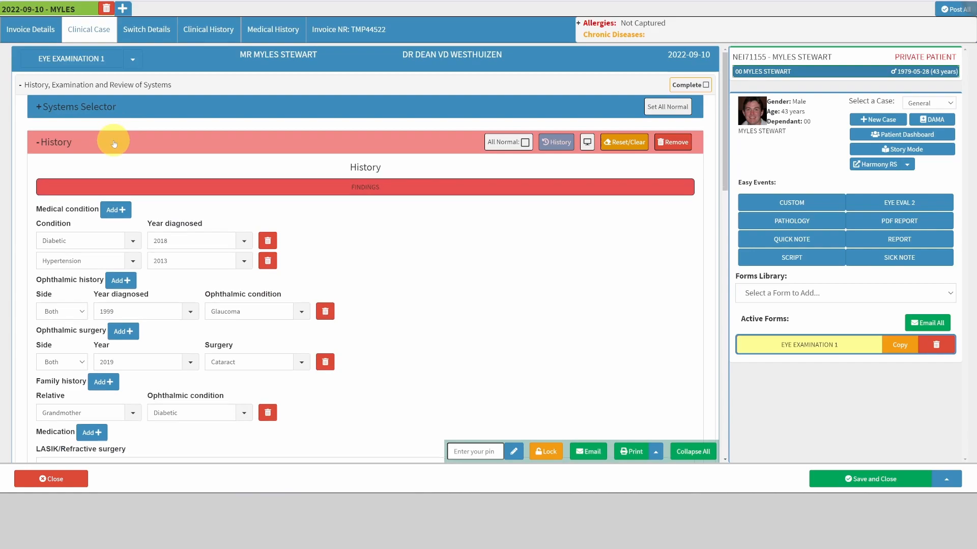
click(114, 142)
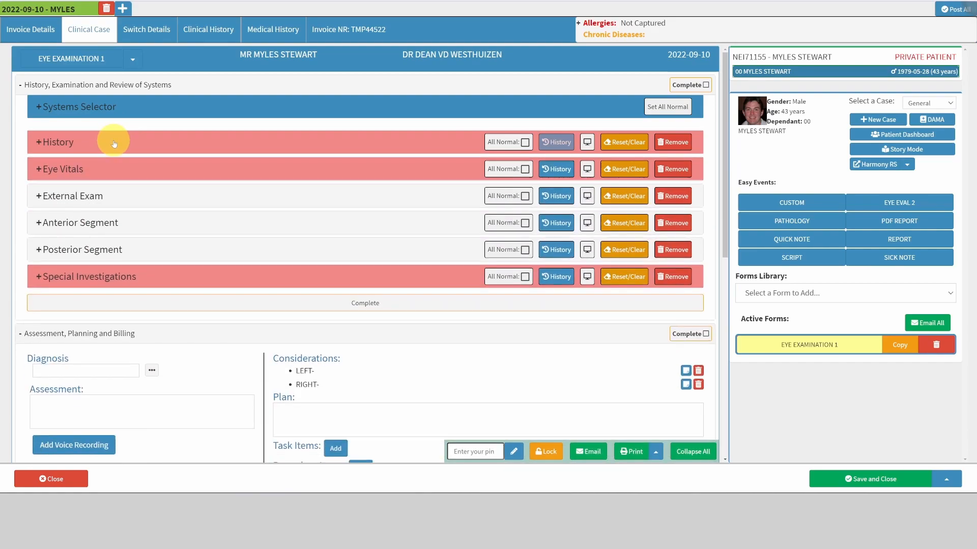
Expand the Eye Vitals section and check the complaint, visual acuity and intraocular pressure entries.
click(344, 177)
scroll(482, 191, down, 2)
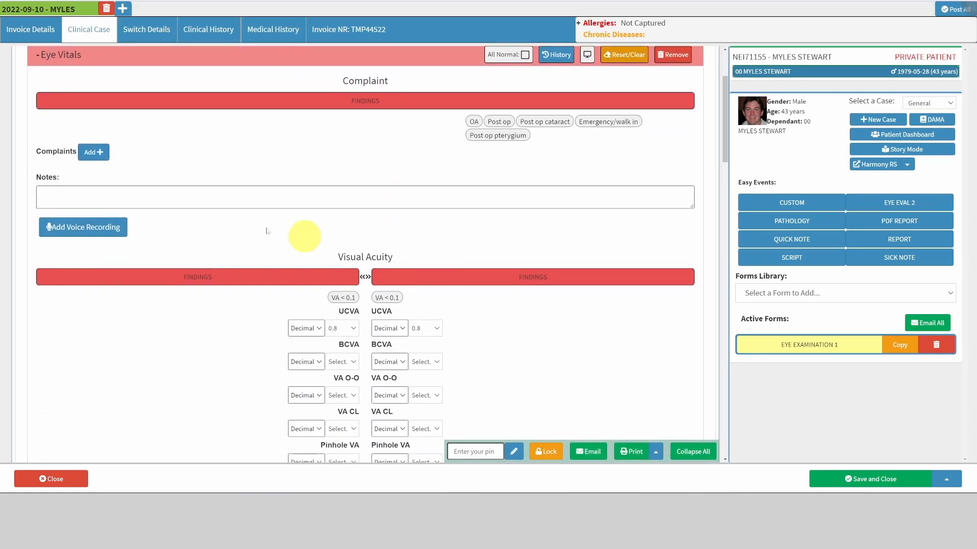
scroll(291, 219, down, 2)
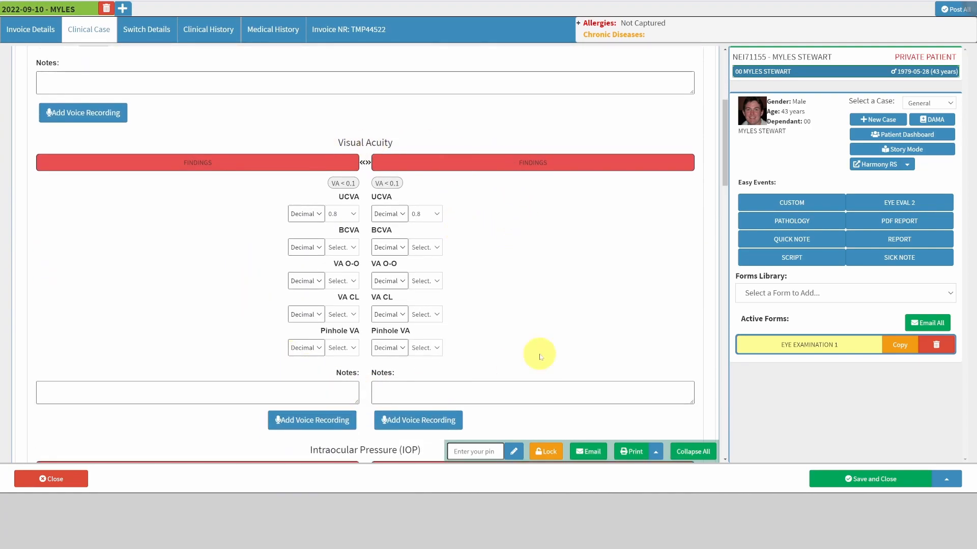
scroll(291, 336, down, 5)
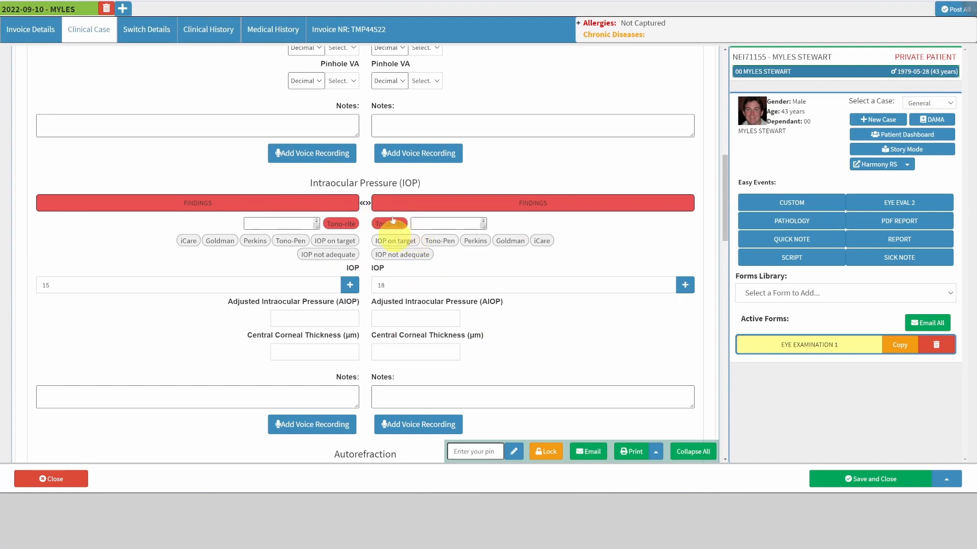
Try Goldman and iCare as additional intraocular pressure methods for the left eye, removing each one again.
click(511, 241)
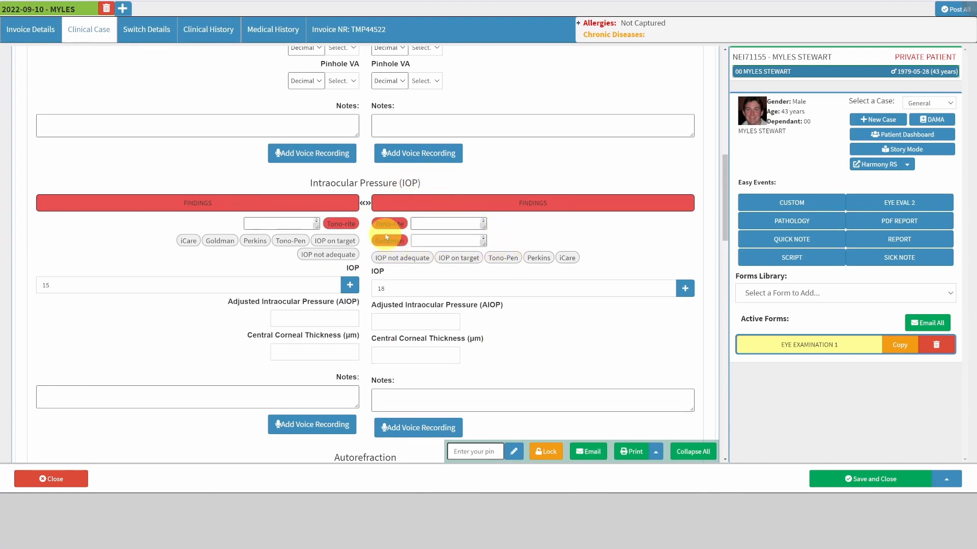
click(389, 240)
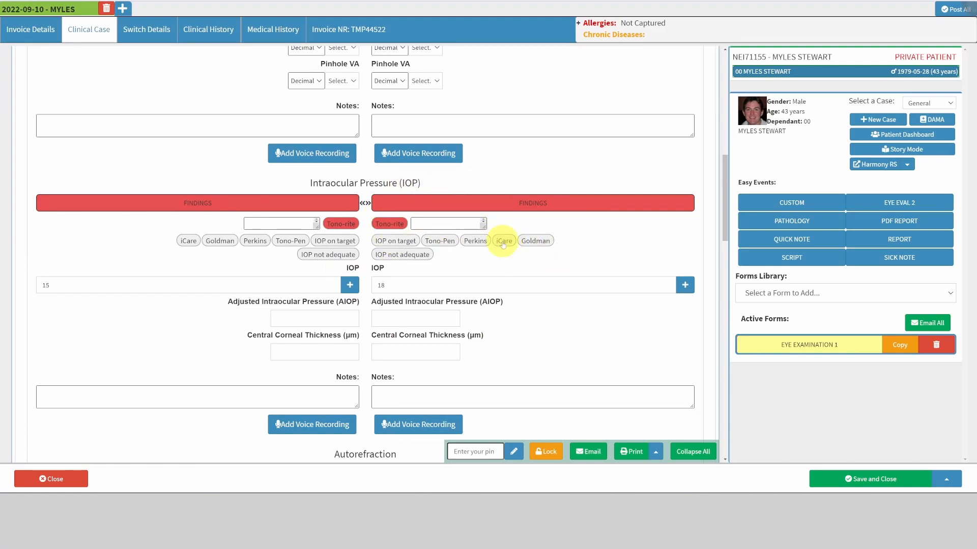
click(503, 243)
click(383, 242)
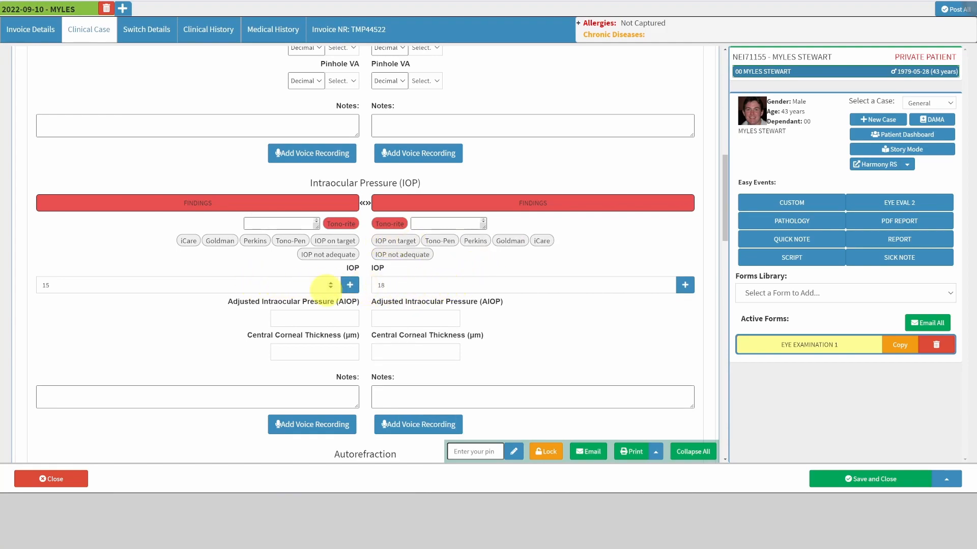
Collapse Eye Vitals, and briefly open and close the examination sections down to Posterior Segment.
scroll(529, 295, up, 3)
scroll(529, 295, up, 8)
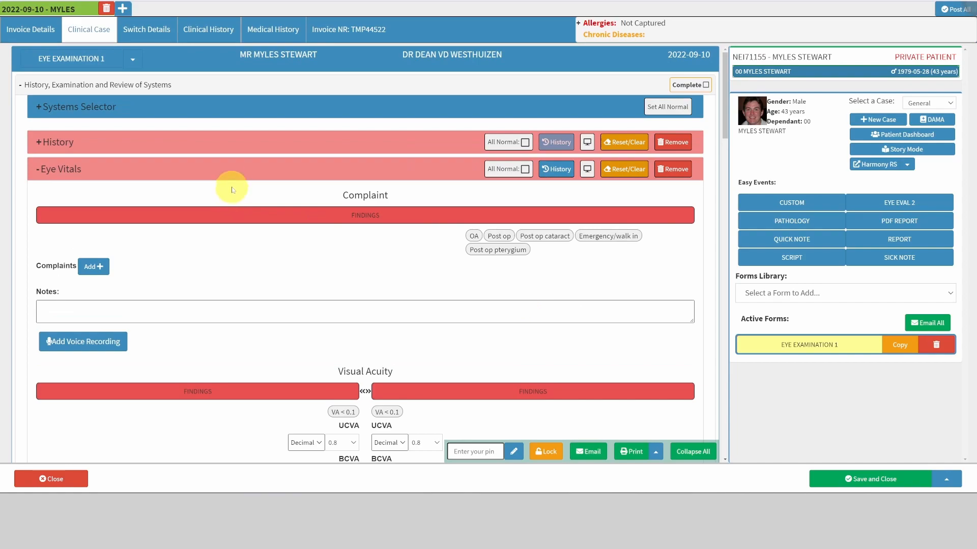
click(233, 173)
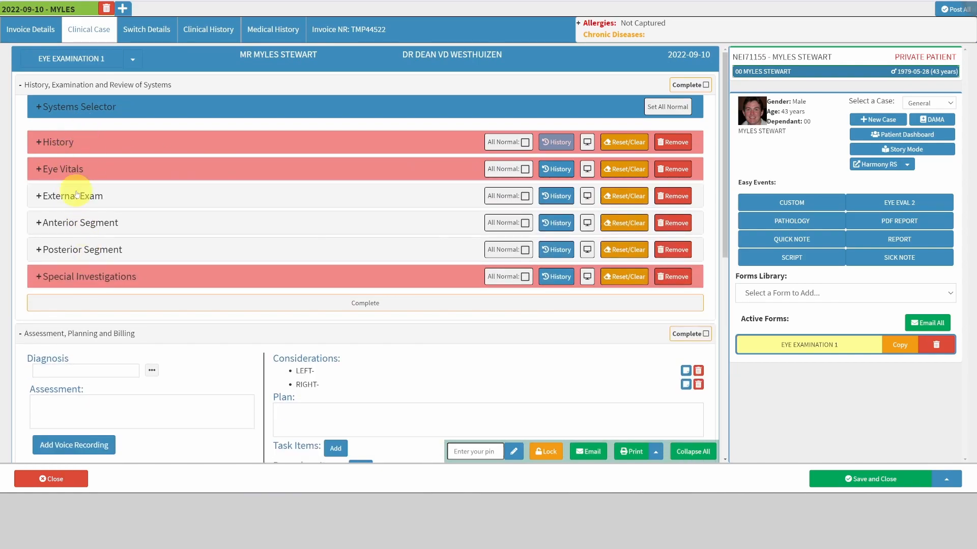
click(75, 202)
click(74, 171)
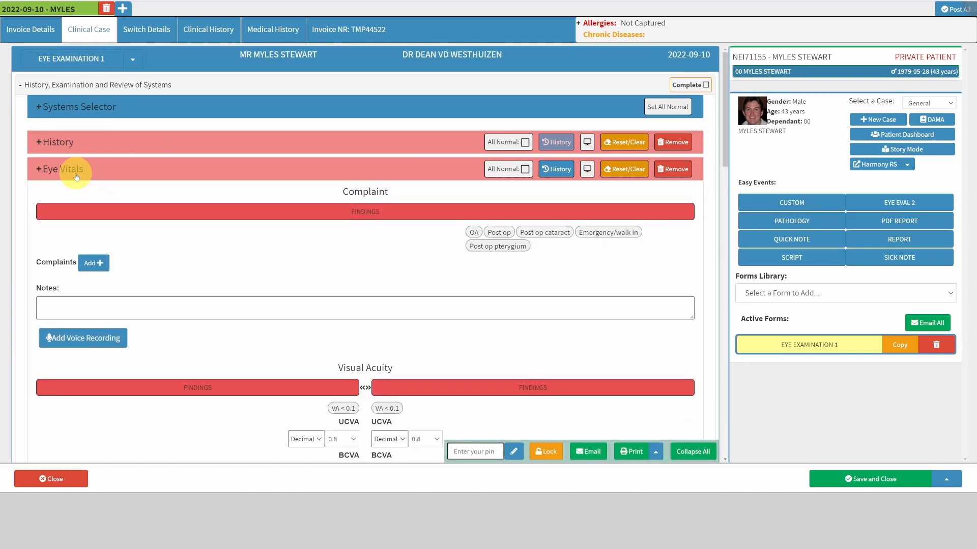
click(76, 173)
click(89, 252)
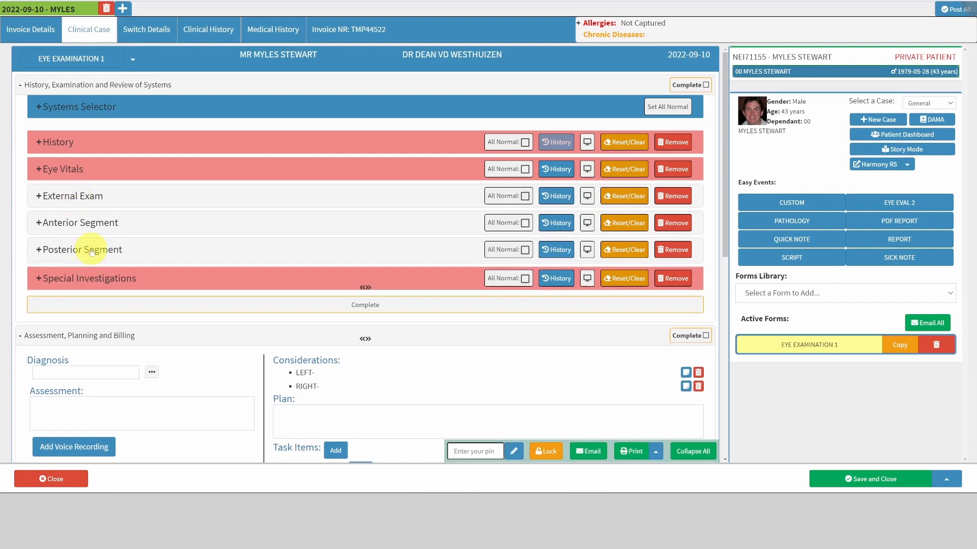
click(90, 250)
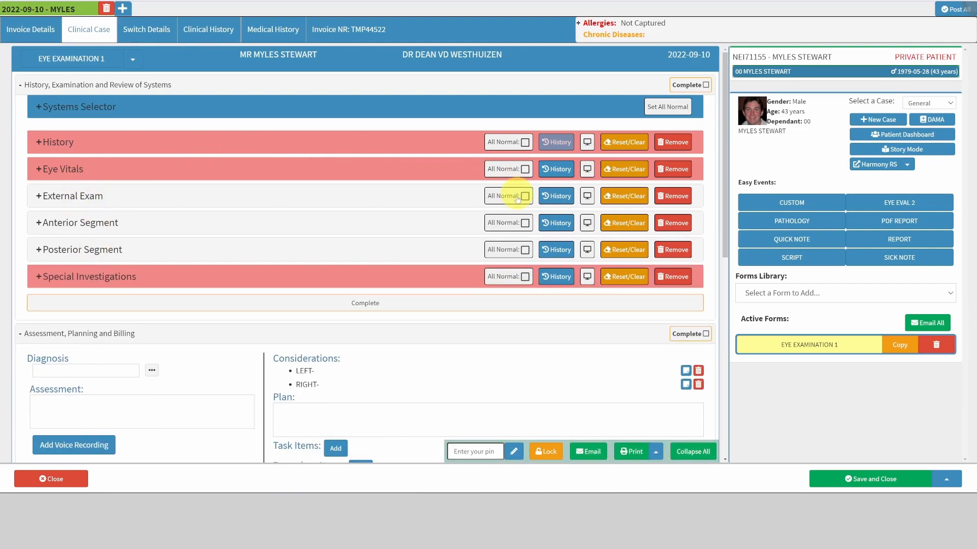
Expand the Anterior Segment section and mark all its structures as normal for both eyes.
click(451, 224)
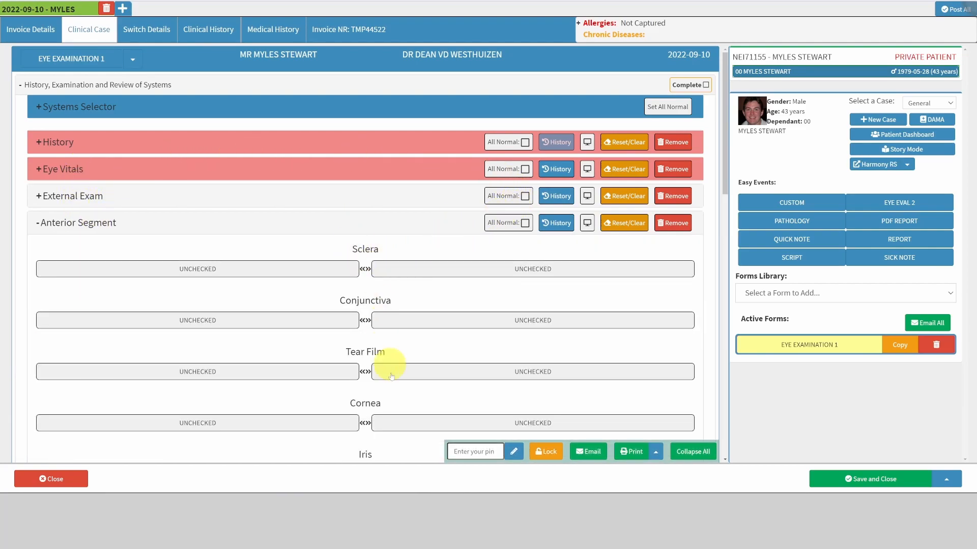
scroll(393, 241, down, 3)
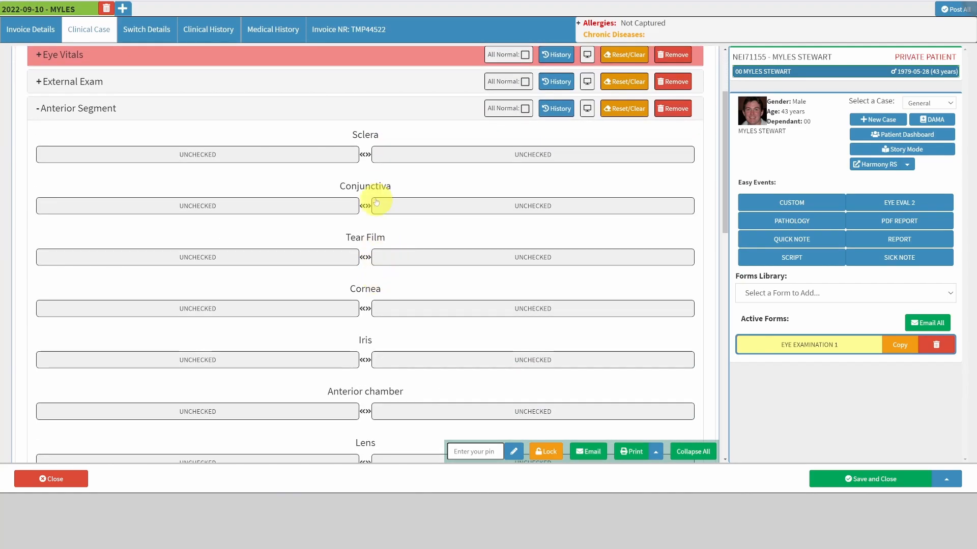
scroll(382, 275, up, 2)
scroll(433, 204, down, 2)
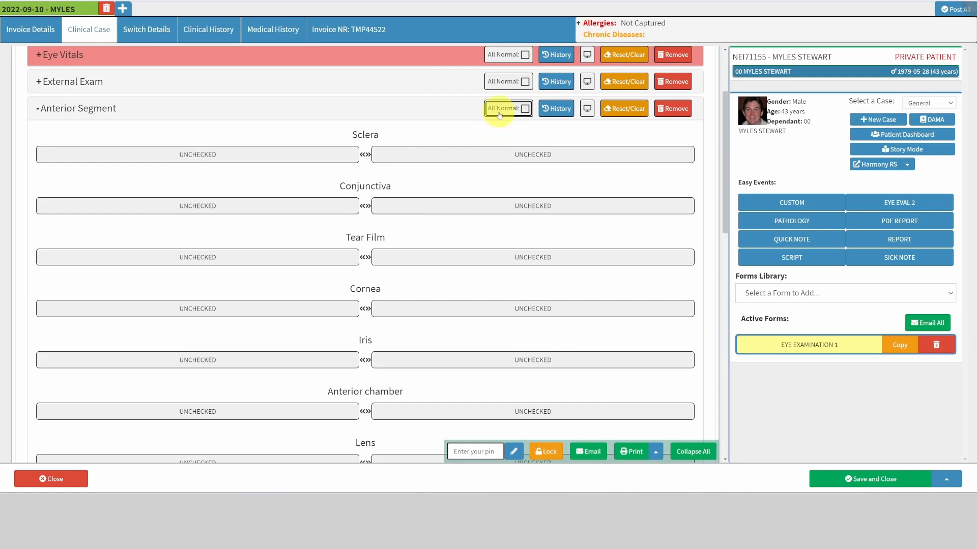
click(524, 109)
scroll(379, 325, down, 2)
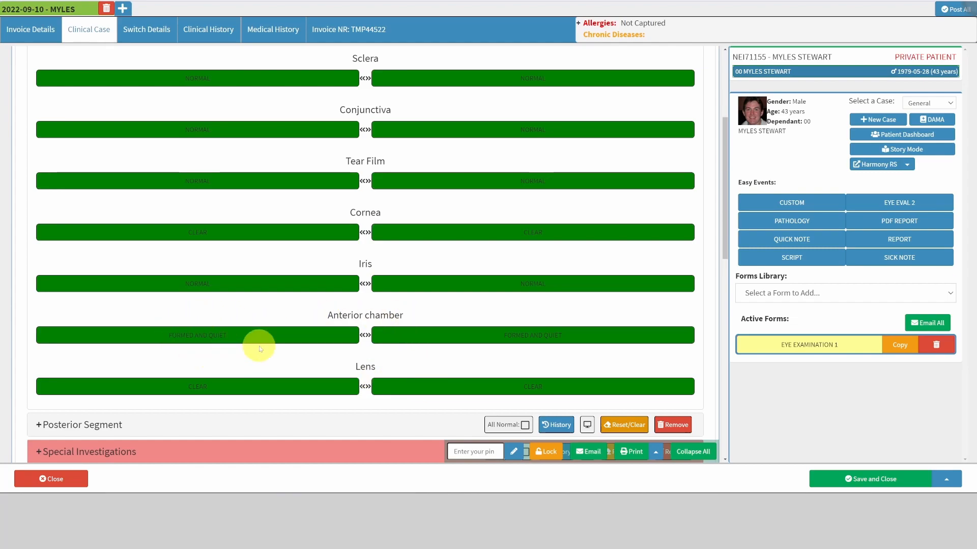
scroll(436, 351, up, 2)
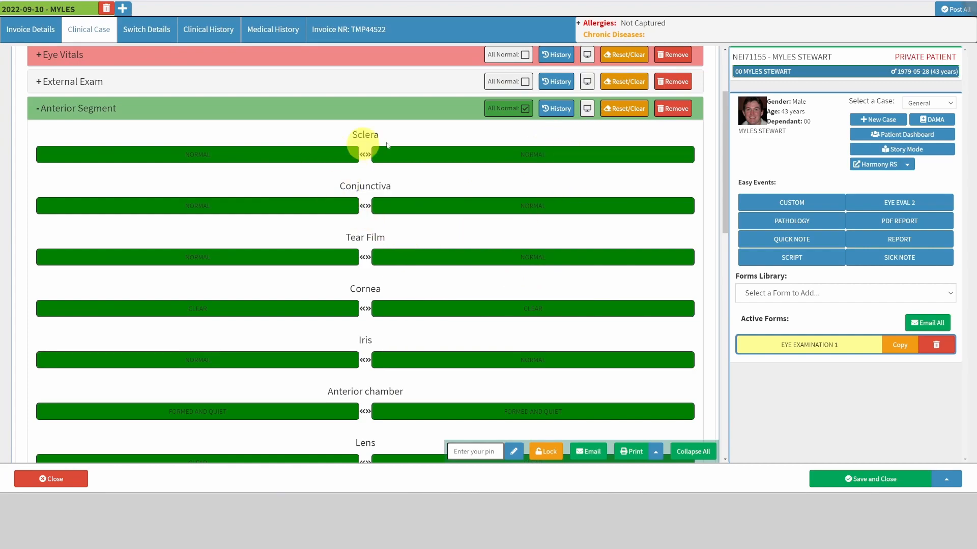
scroll(408, 298, up, 1)
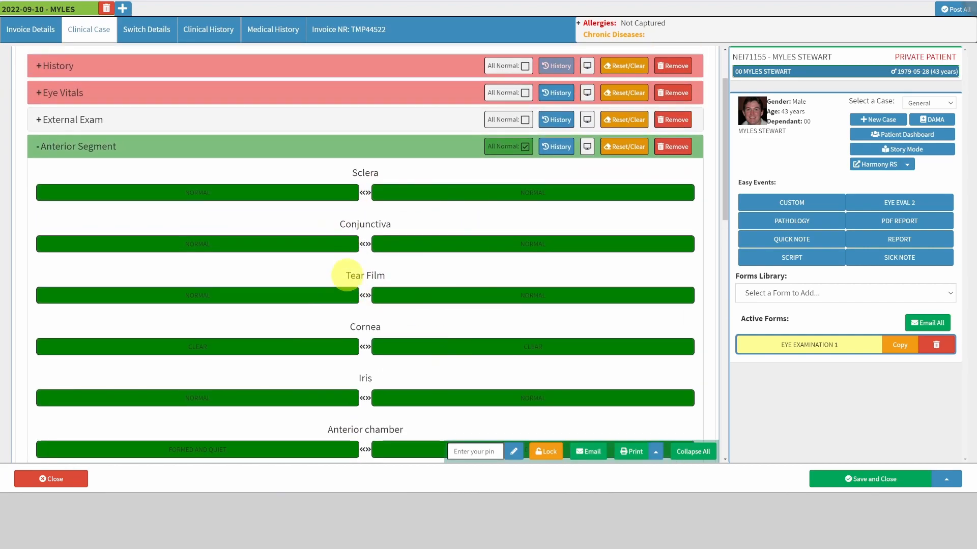
Record a Pterygium finding for the left eye's conjunctiva and set its grade to Grade 2.
click(389, 248)
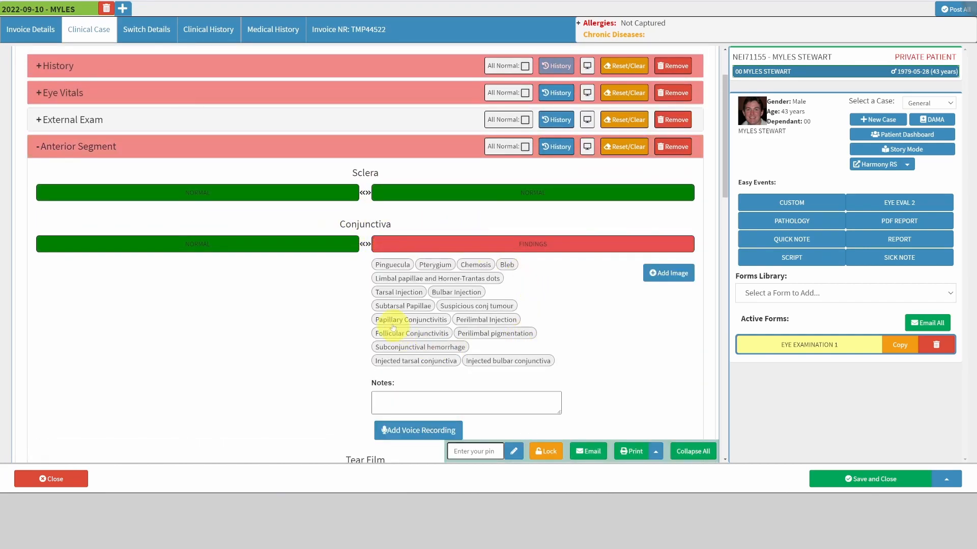
click(433, 267)
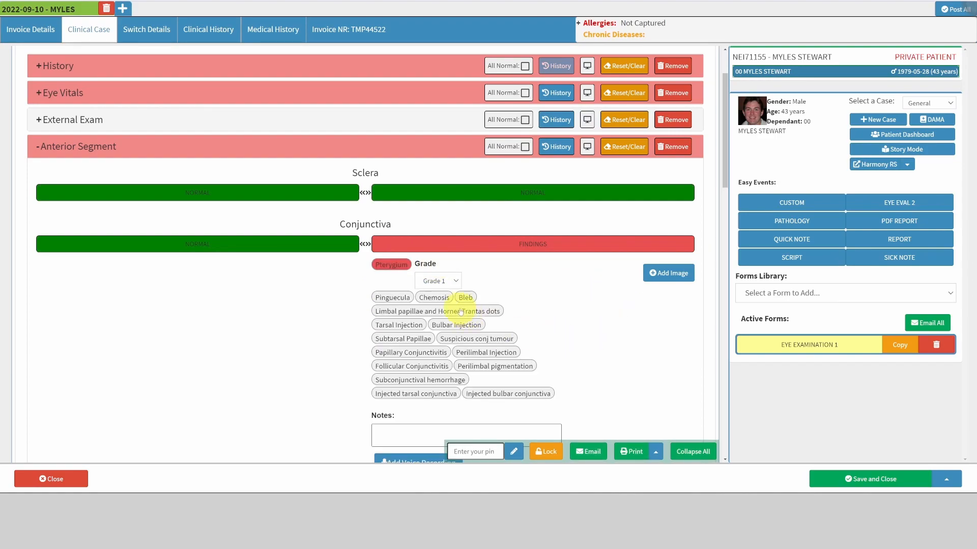
click(457, 282)
click(468, 298)
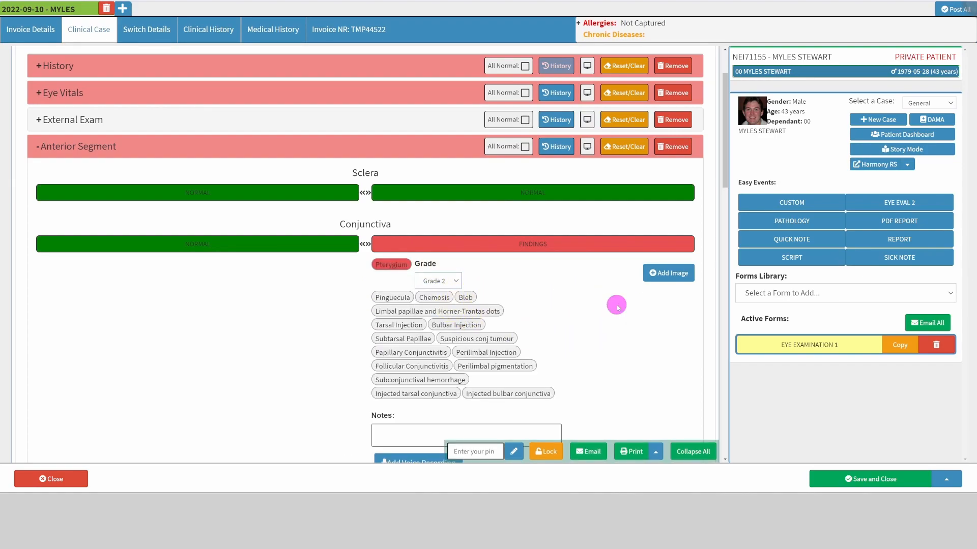
Record the right eye's lens as Pseudophakic with the type Artisan.
scroll(617, 307, down, 1)
scroll(542, 290, down, 6)
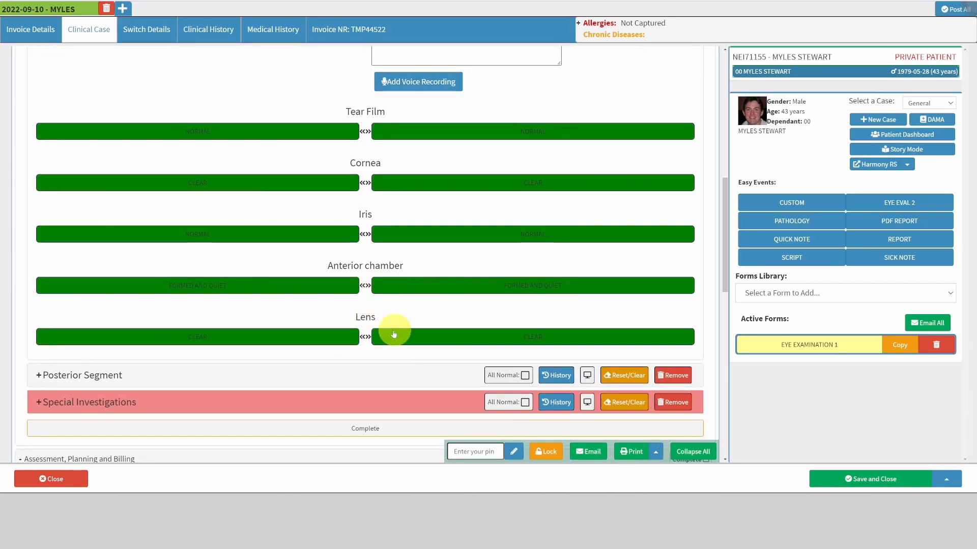
click(350, 338)
scroll(429, 322, down, 1)
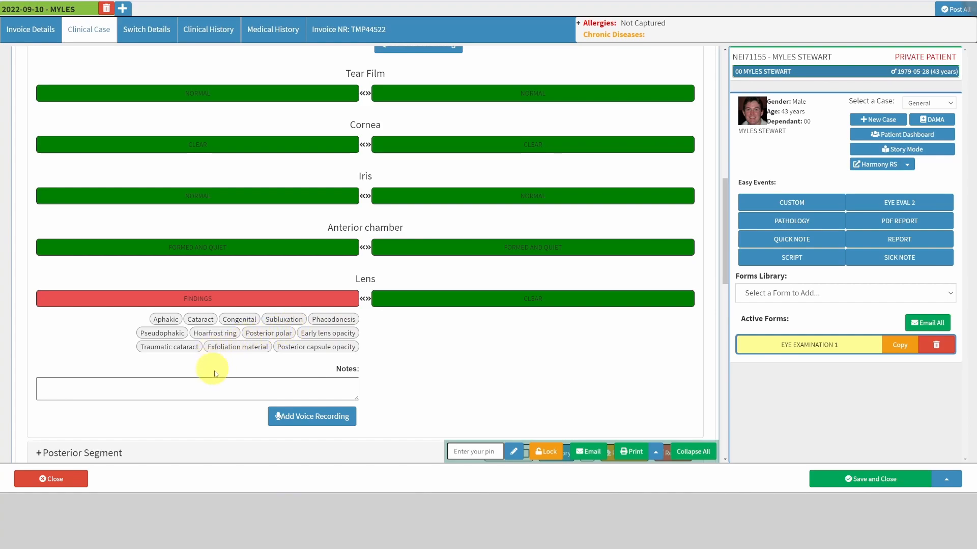
click(176, 335)
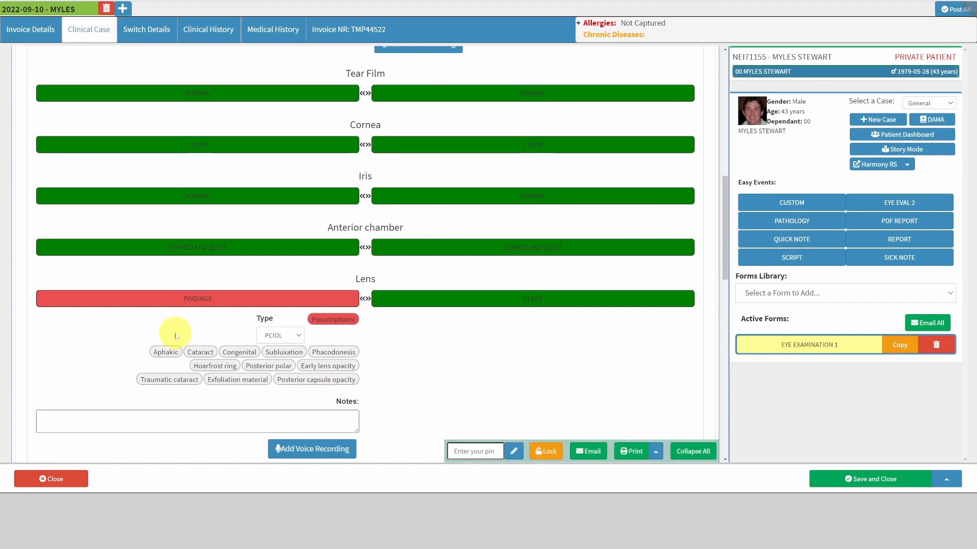
click(299, 336)
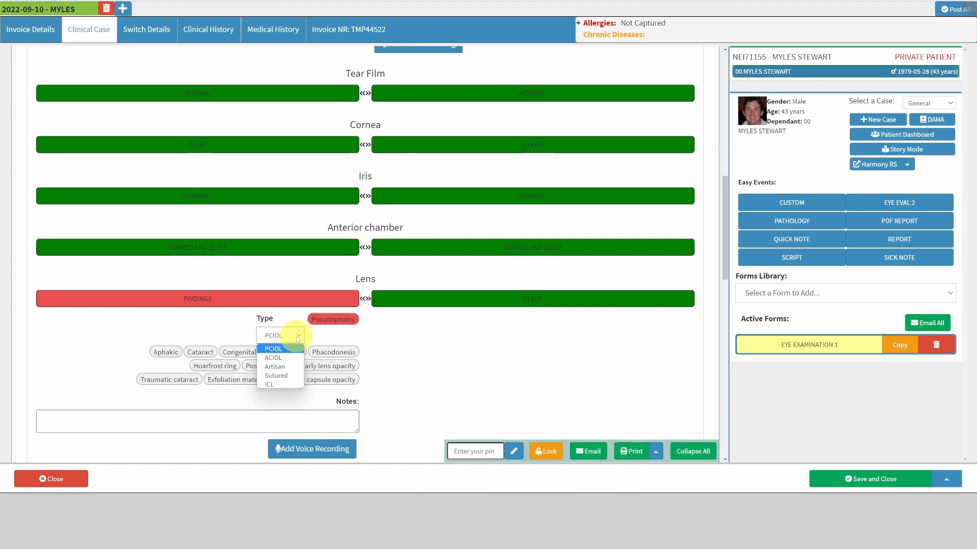
click(294, 368)
Record the left eye's lens as Pseudophakic, keeping the PCIOL type, and collapse the Anterior Segment section.
click(572, 299)
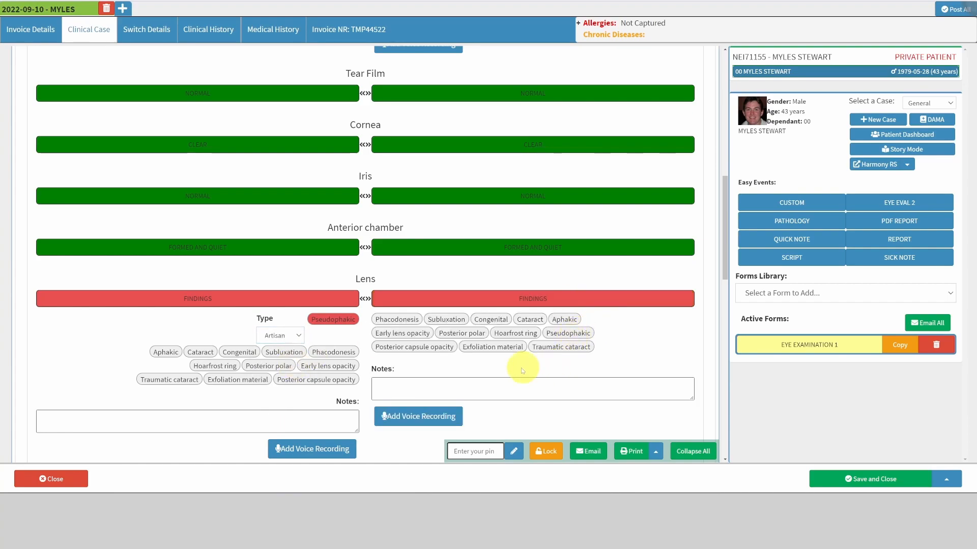
click(549, 330)
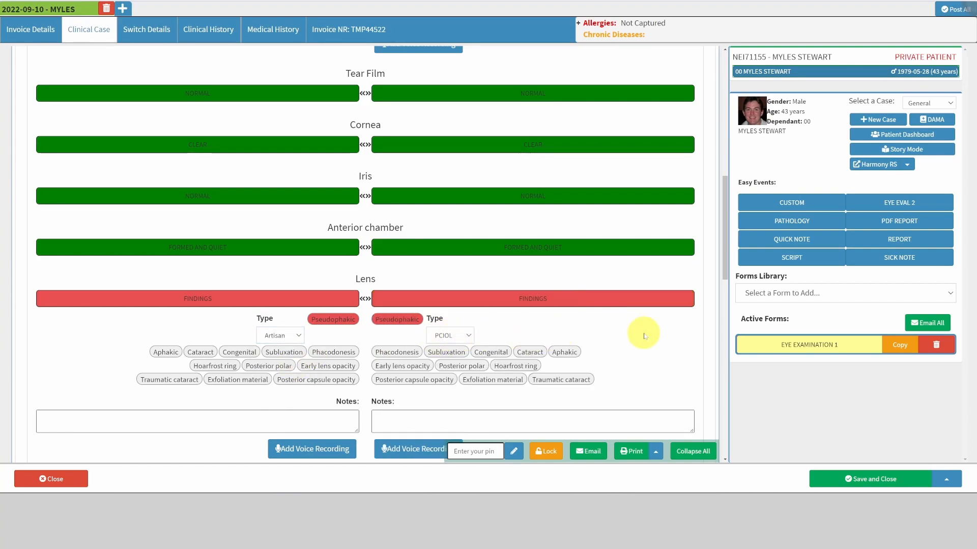
scroll(645, 331, down, 4)
scroll(617, 364, up, 9)
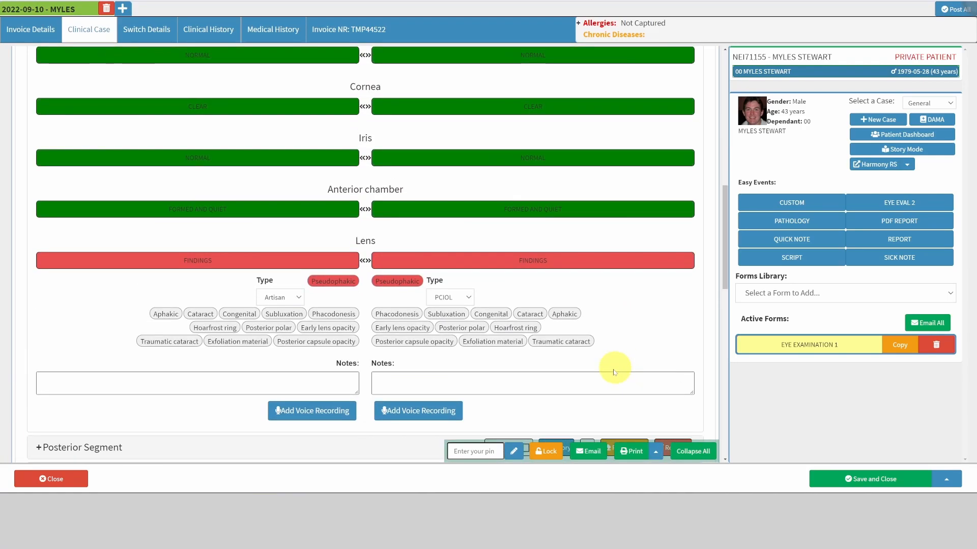
scroll(126, 247, up, 3)
click(113, 157)
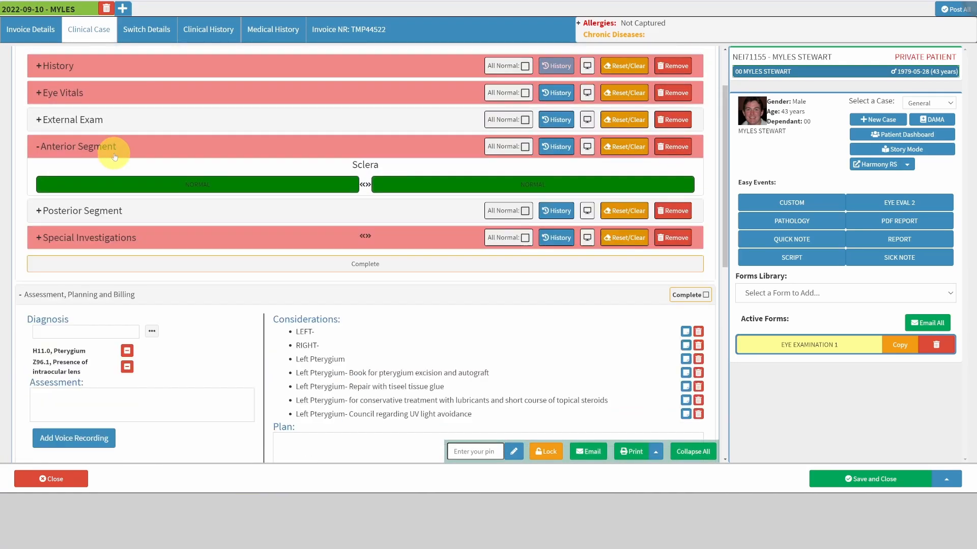
Expand Posterior Segment, set Macula to findings for both eyes, and add Quiescent PDR for the left eye.
click(434, 174)
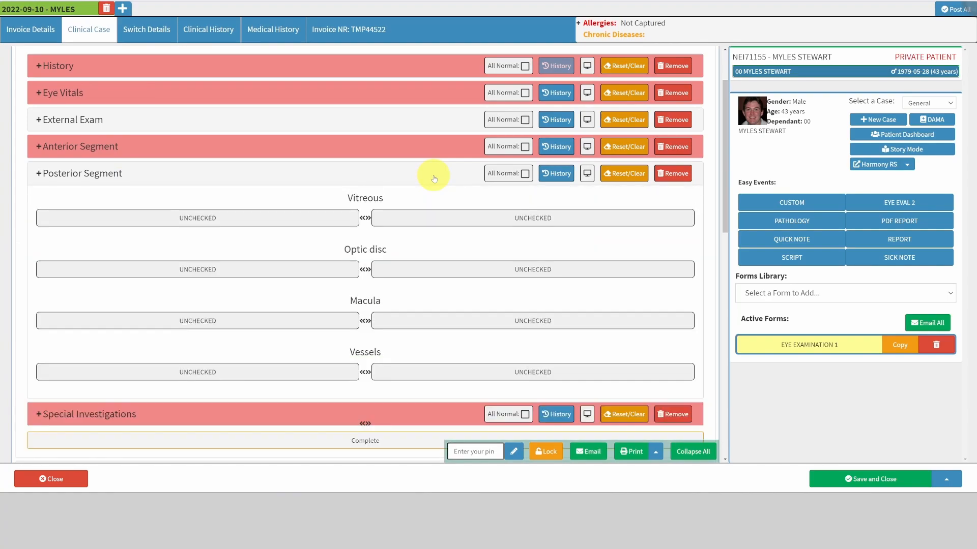
scroll(407, 359, down, 1)
click(365, 284)
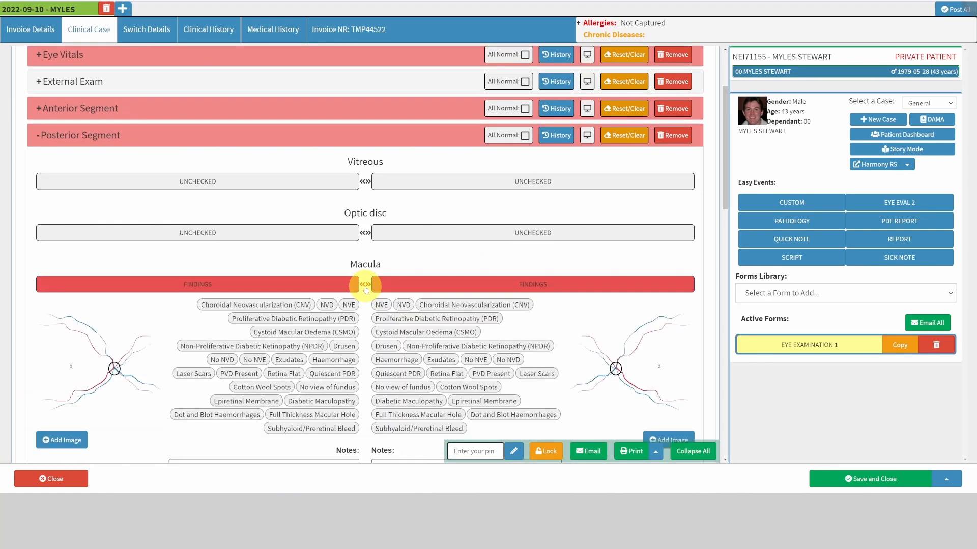
scroll(509, 285, down, 2)
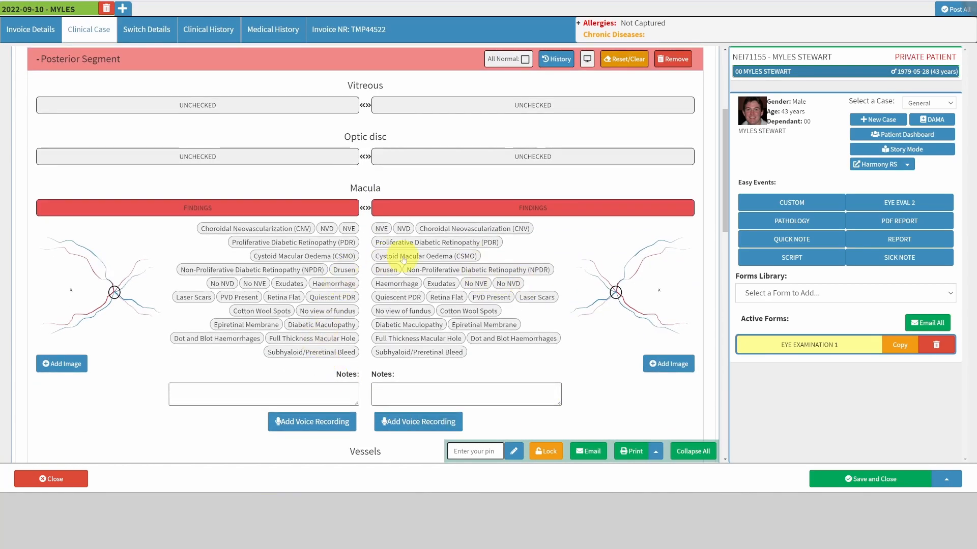
click(399, 297)
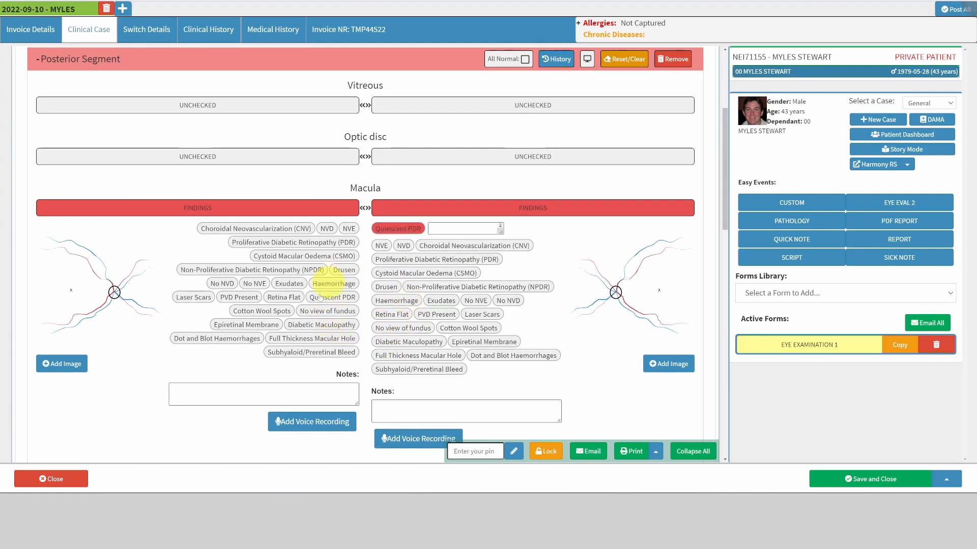
Add Cystoid Macular Oedema (CSMO) and Laser Scars of type "Space for fill in laser" to the right eye's macula.
click(270, 258)
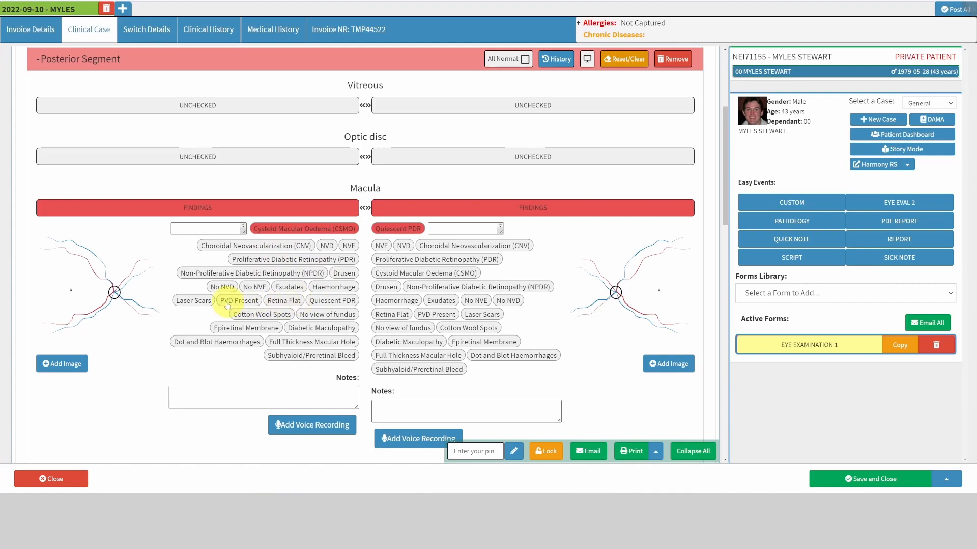
click(194, 302)
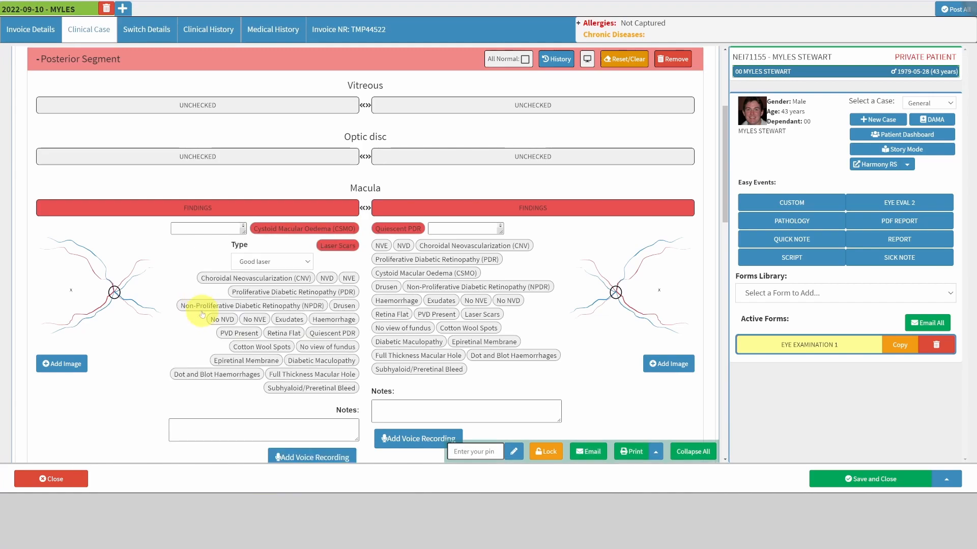
click(274, 262)
click(280, 284)
click(285, 262)
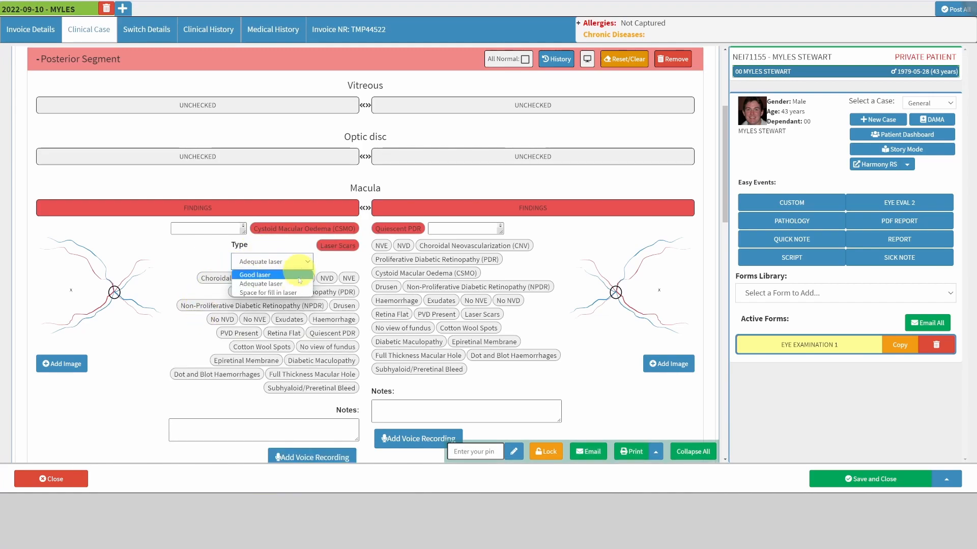
click(280, 293)
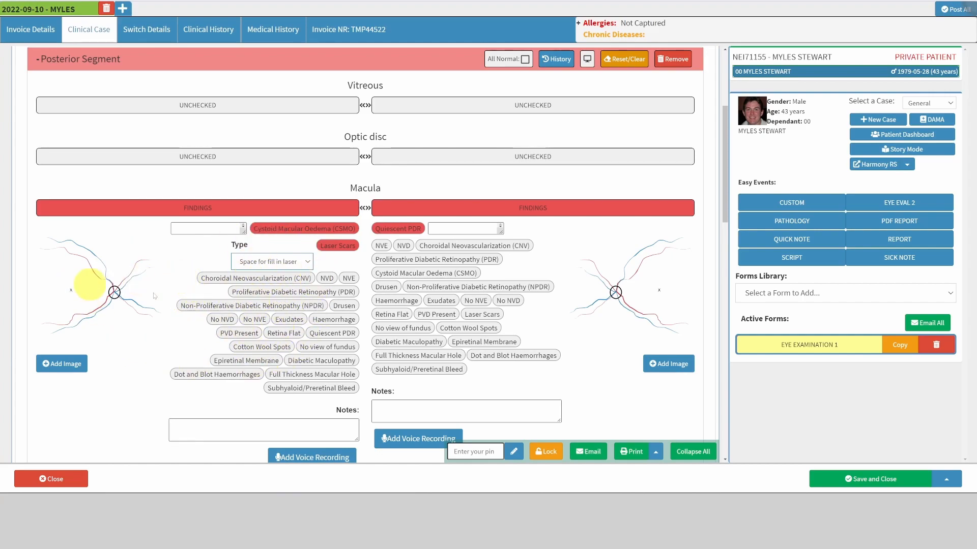
Open the right eye's macula diagram for annotation and draw a bright green freehand mark between the upper vessels and the X.
scroll(155, 332, up, 2)
scroll(155, 332, down, 2)
click(114, 313)
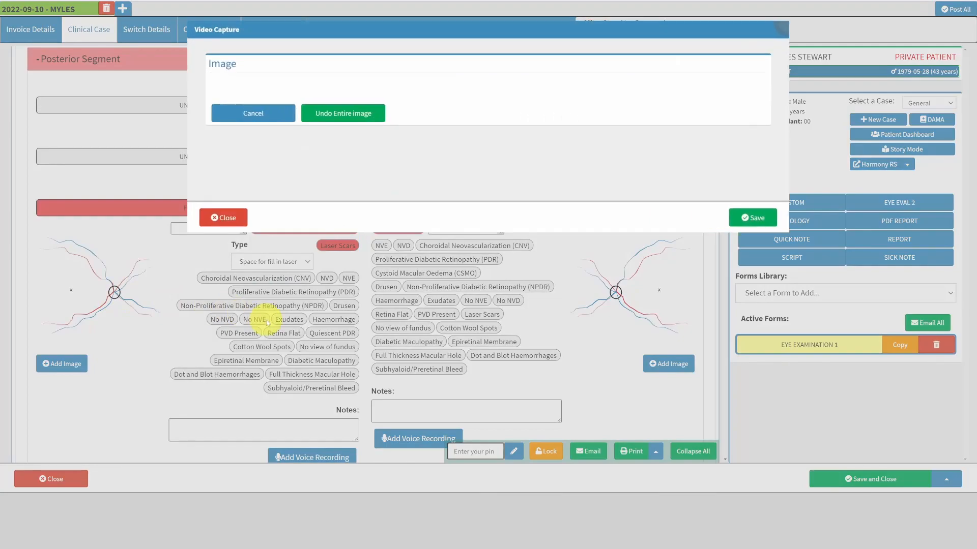
scroll(557, 292, down, 1)
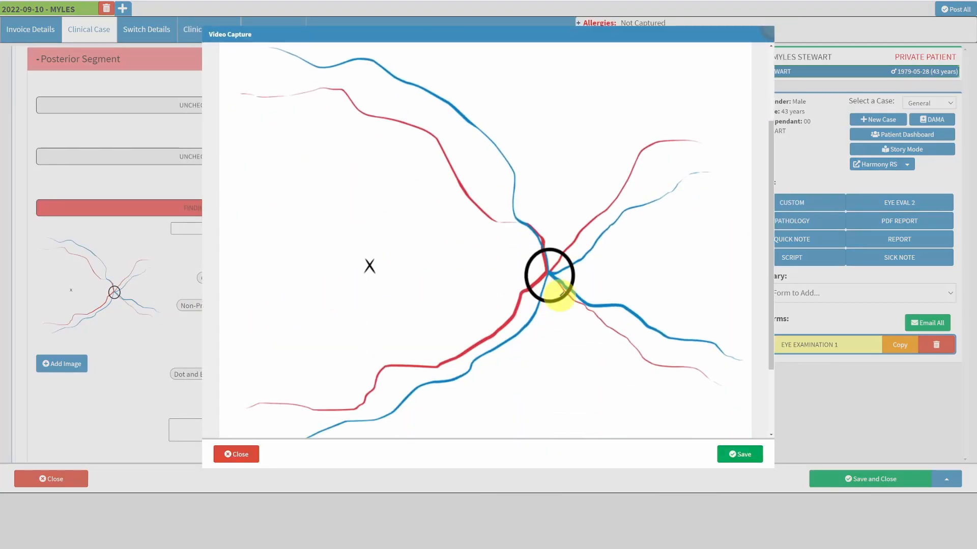
scroll(559, 295, up, 1)
scroll(547, 311, down, 1)
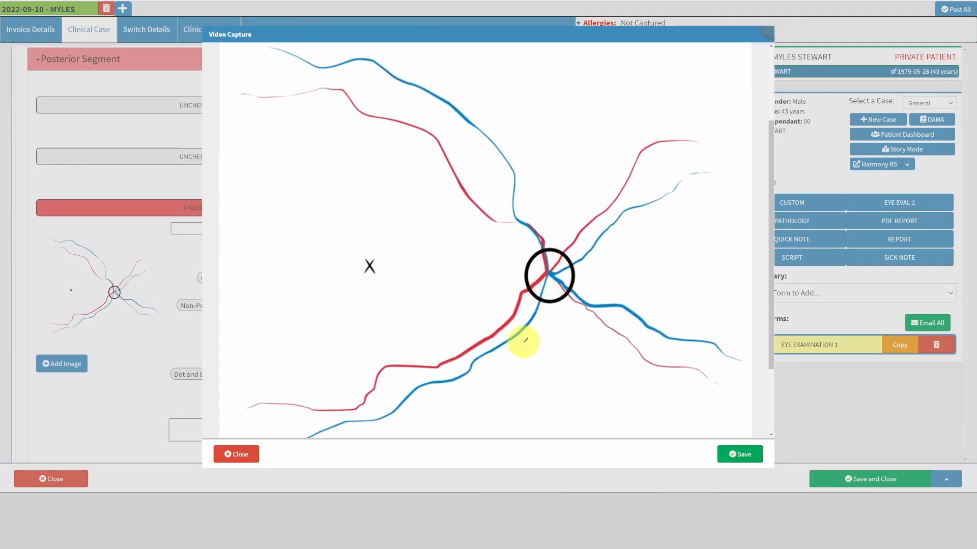
scroll(526, 340, up, 3)
scroll(524, 279, down, 2)
scroll(524, 340, up, 1)
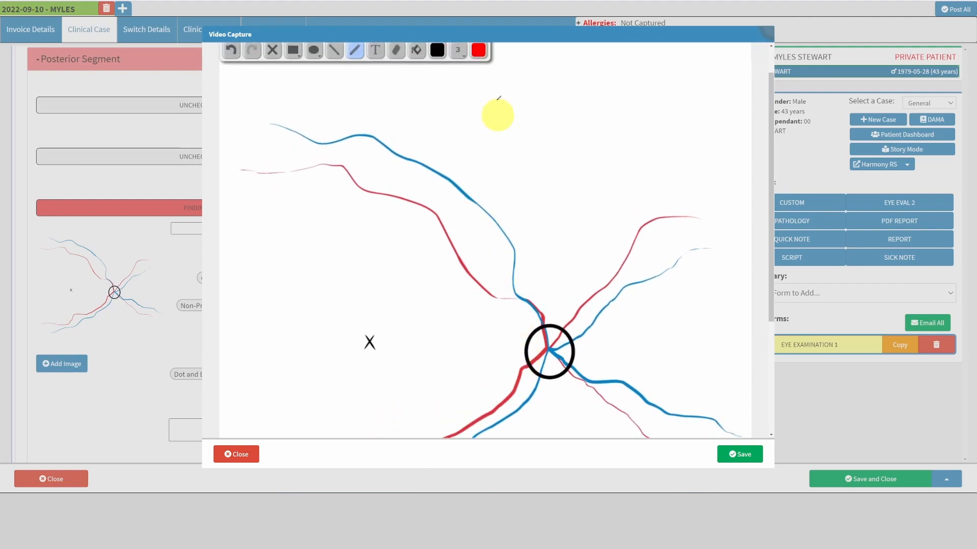
click(478, 49)
click(519, 88)
drag(397, 227, 387, 247)
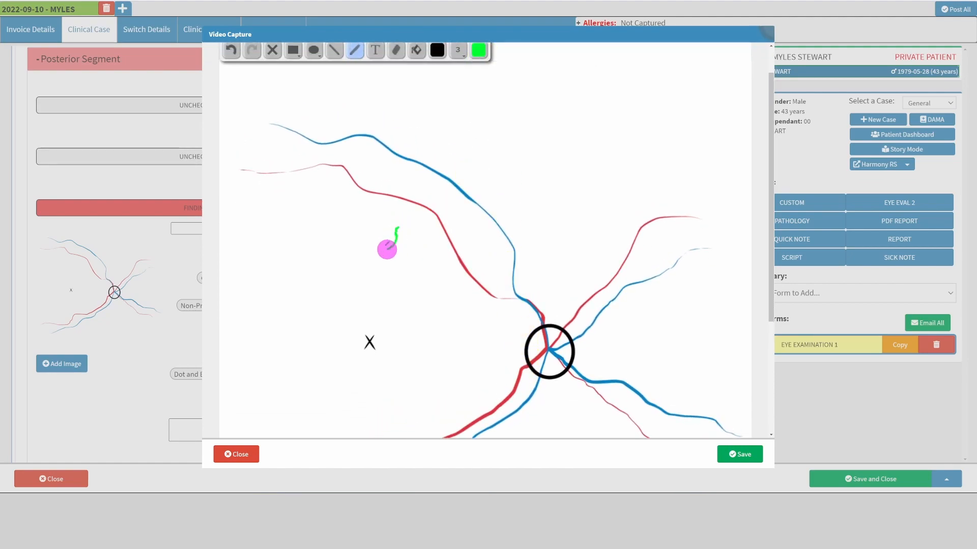
Draw orange-red freehand marks over the optic disc and outer upper vessels, and dark green zigzags beside the existing marks.
click(478, 49)
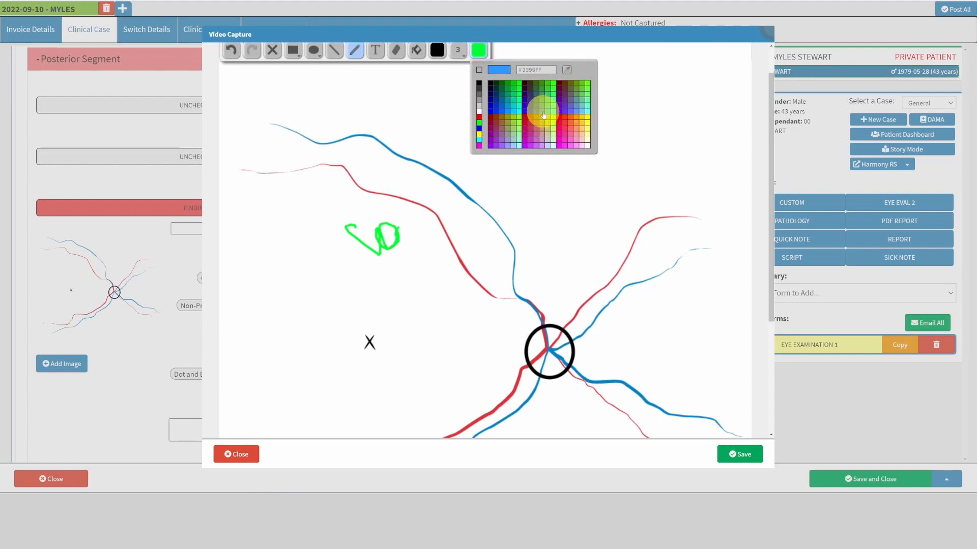
click(533, 123)
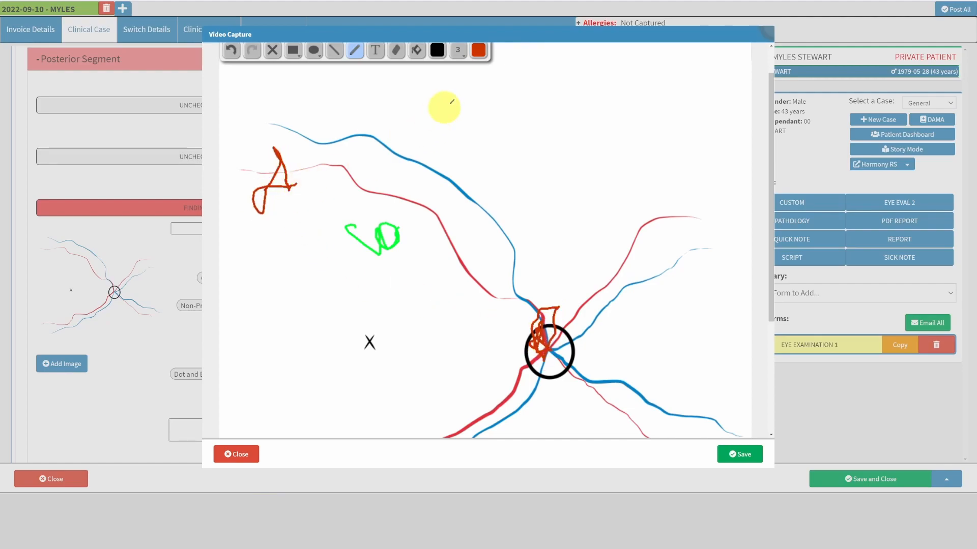
click(478, 49)
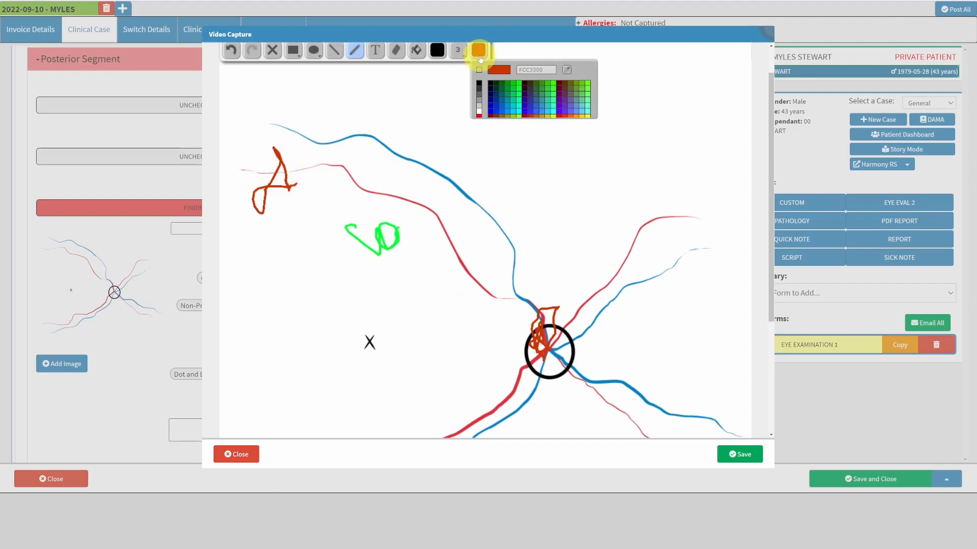
click(547, 90)
drag(375, 230, 354, 228)
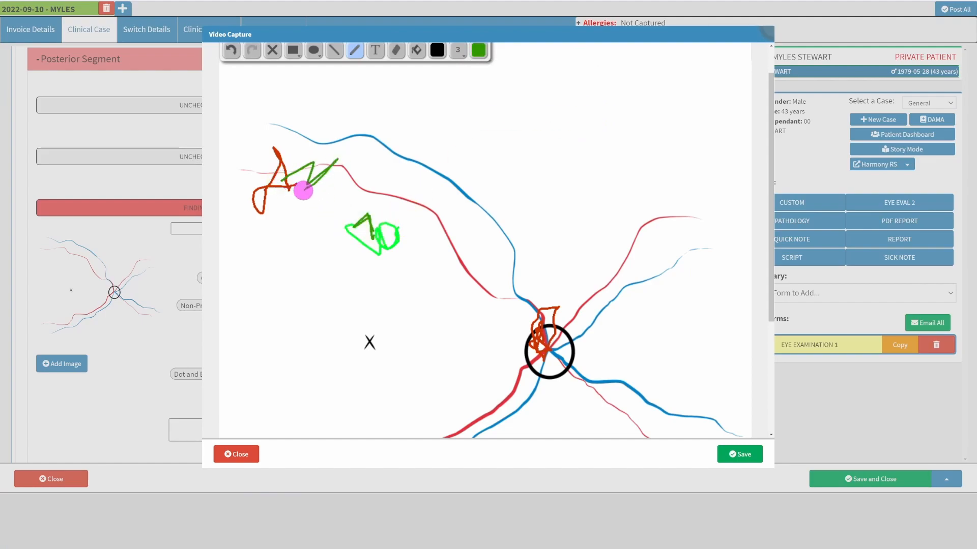
Draw one long light blue curve across the upper vessels and four slanted light blue strokes above it, and save the diagram.
click(478, 49)
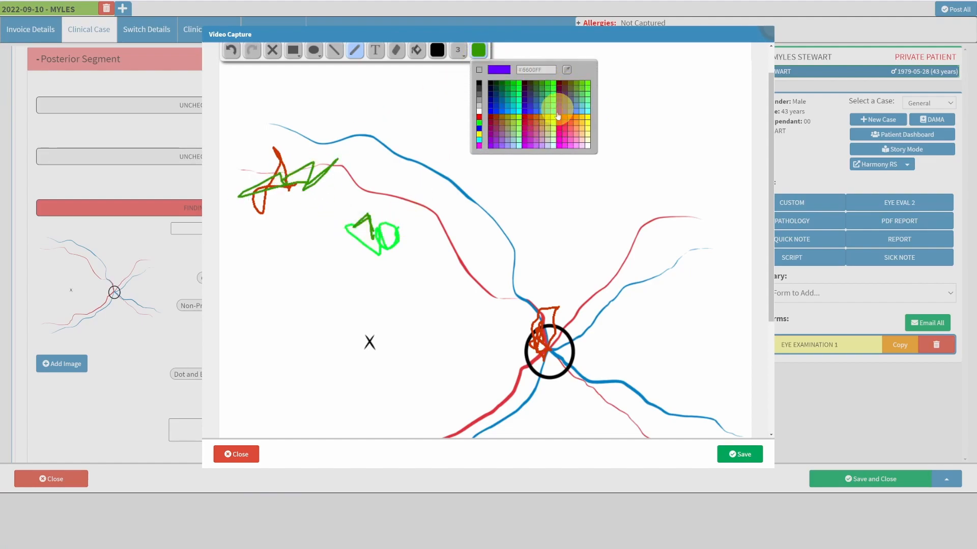
click(508, 113)
drag(347, 73, 600, 302)
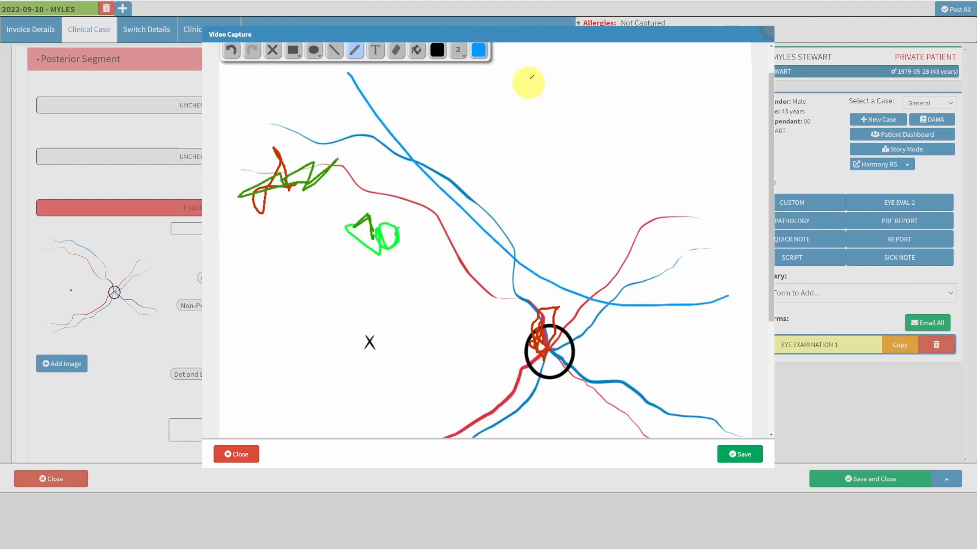
drag(533, 65, 437, 188)
drag(602, 95, 531, 220)
drag(661, 81, 625, 216)
drag(687, 127, 629, 311)
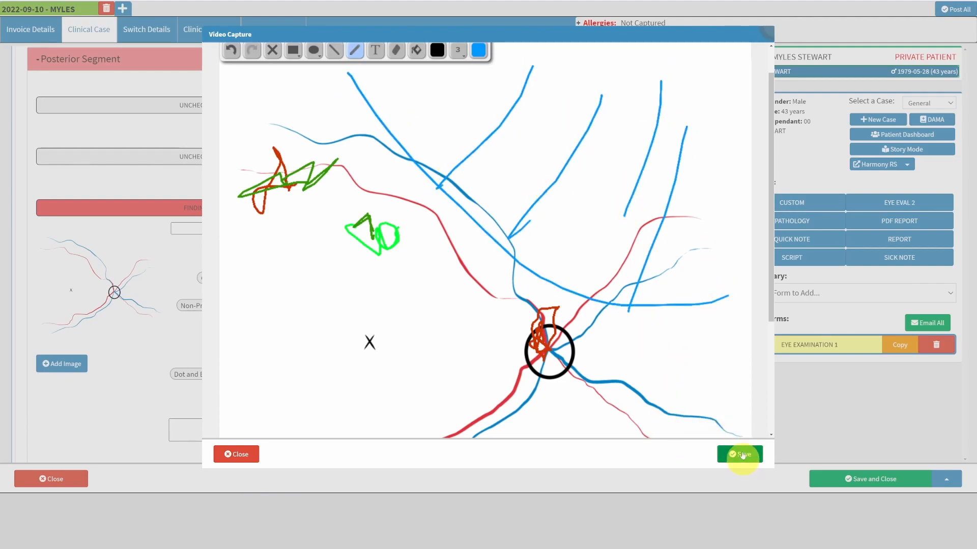
click(742, 455)
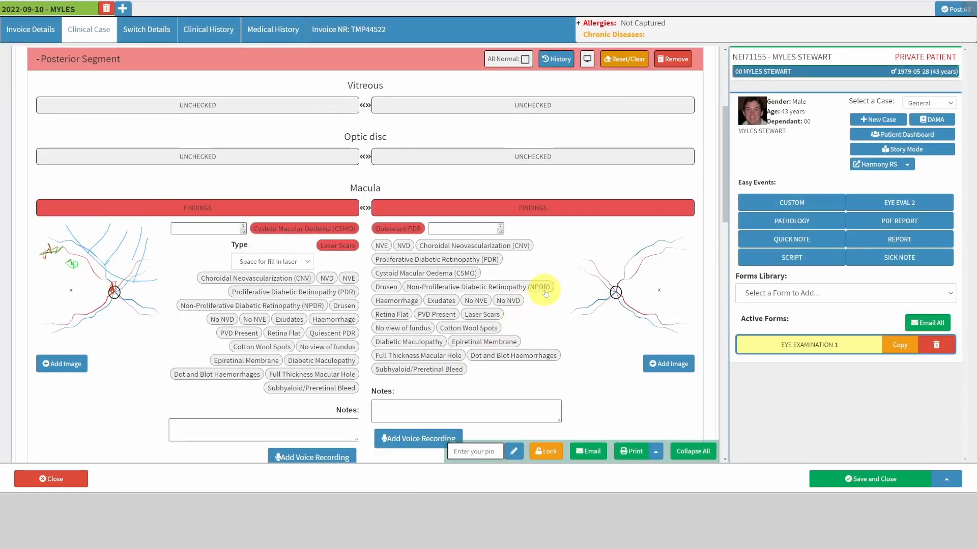
Review the Posterior Segment findings and diagram, the diagnosis and considerations, and the billing lines.
scroll(613, 290, down, 7)
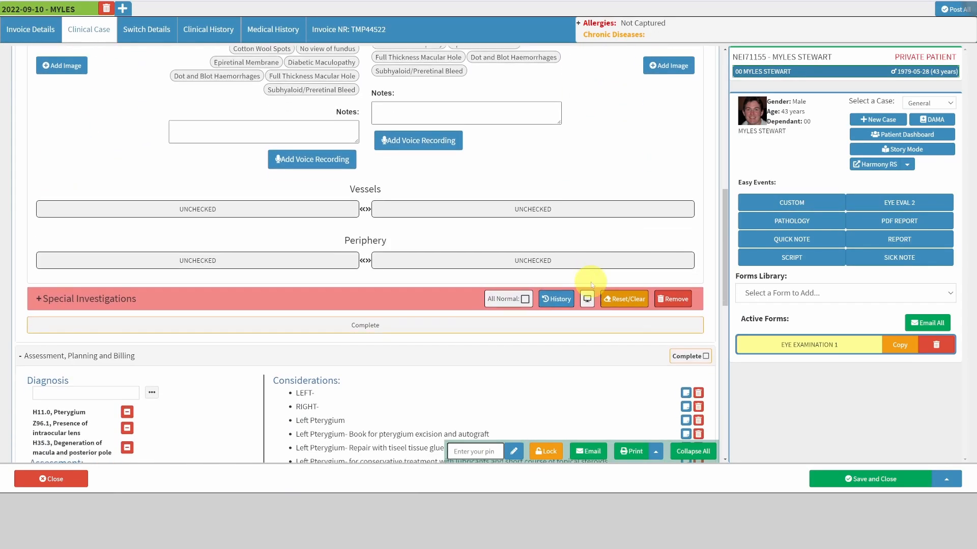
scroll(499, 285, up, 10)
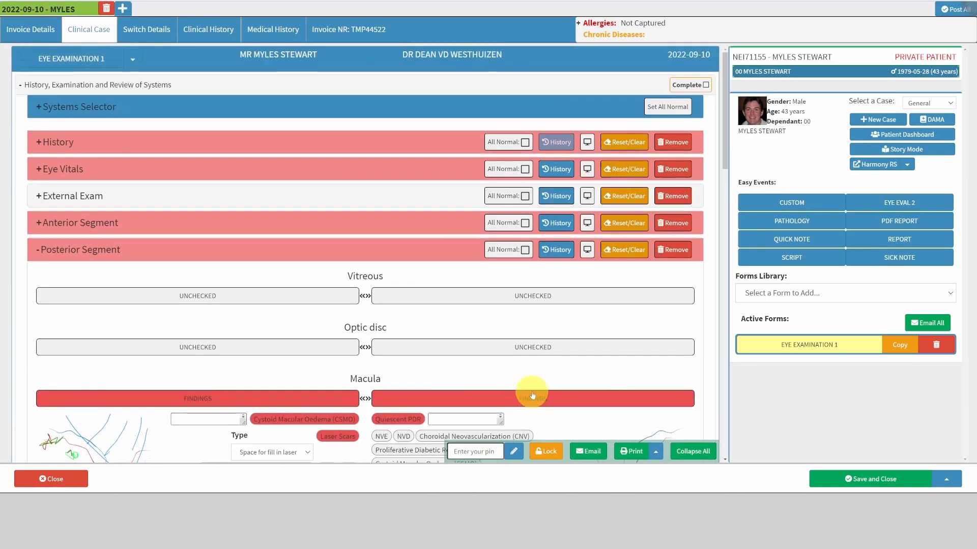
scroll(479, 184, down, 2)
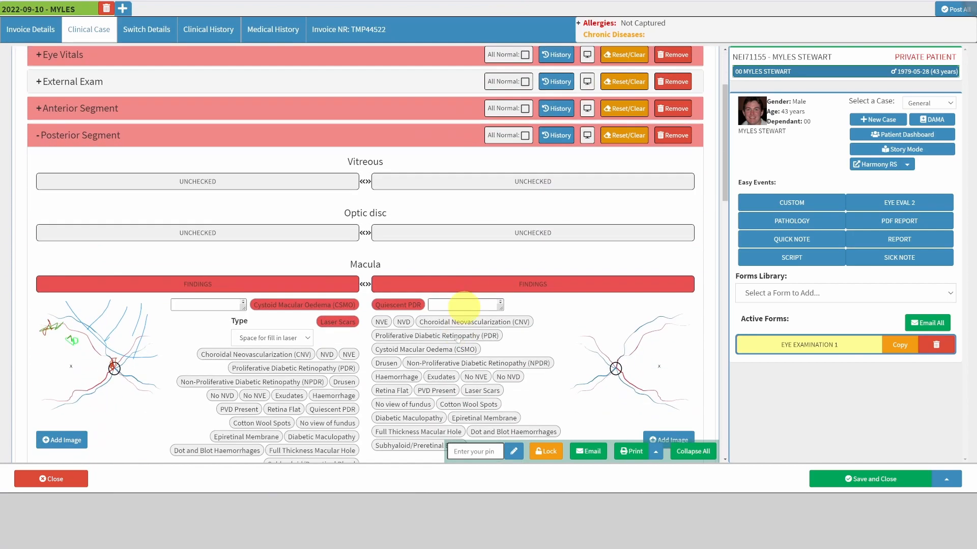
scroll(560, 288, down, 4)
scroll(396, 320, down, 3)
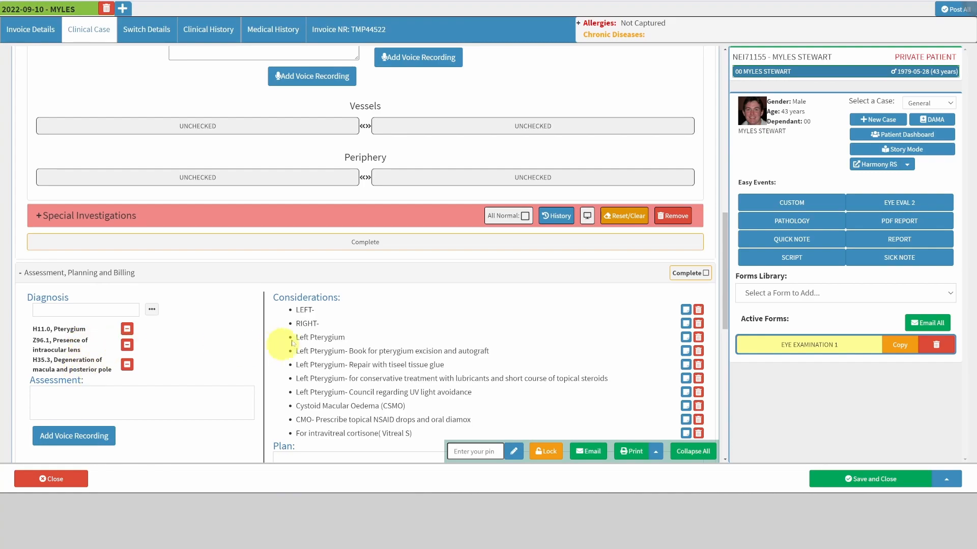
scroll(316, 262, up, 7)
scroll(415, 239, down, 15)
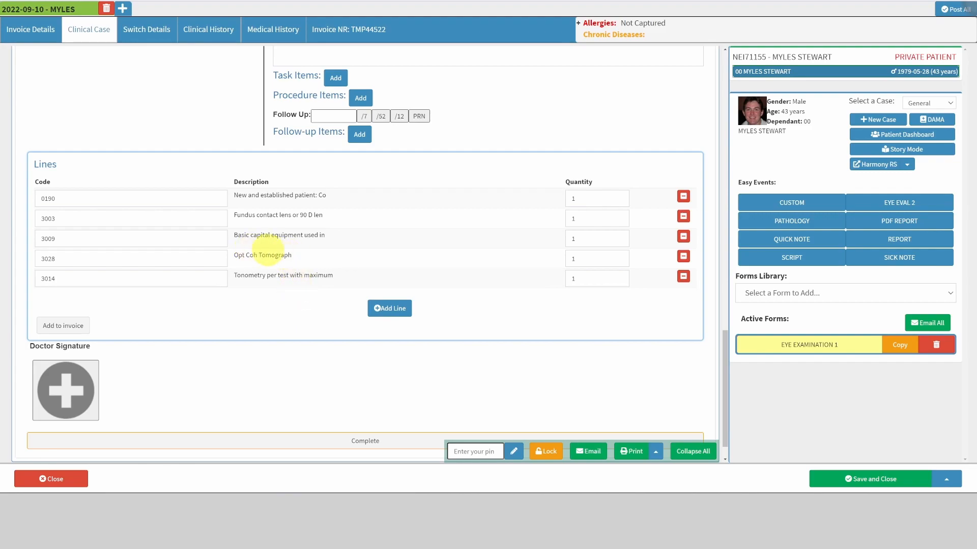
Expand Special Investigations and record Macular OCT findings: Small drusen for the right eye, Large drusen for the left, CMT 256 for both.
scroll(356, 270, up, 15)
scroll(382, 336, down, 2)
click(370, 331)
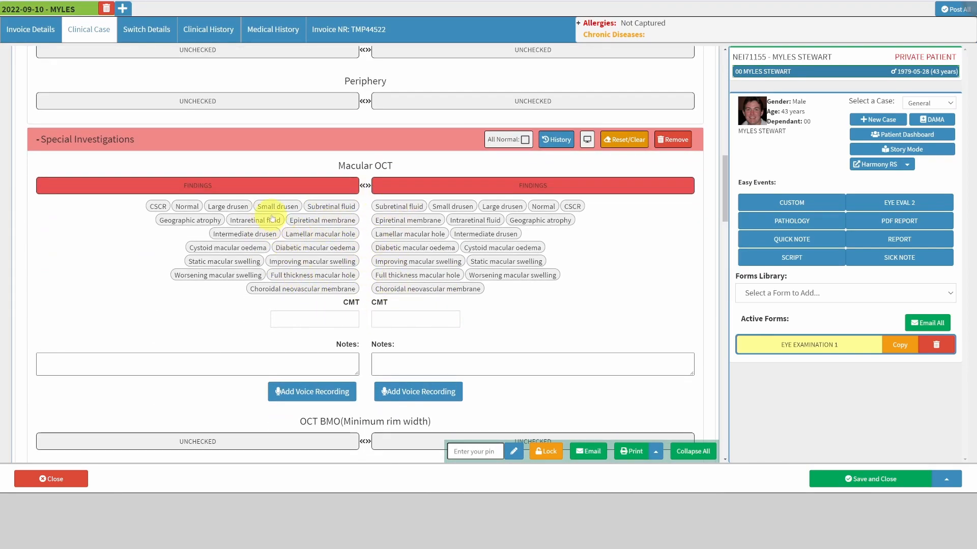
click(493, 212)
scroll(407, 265, down, 2)
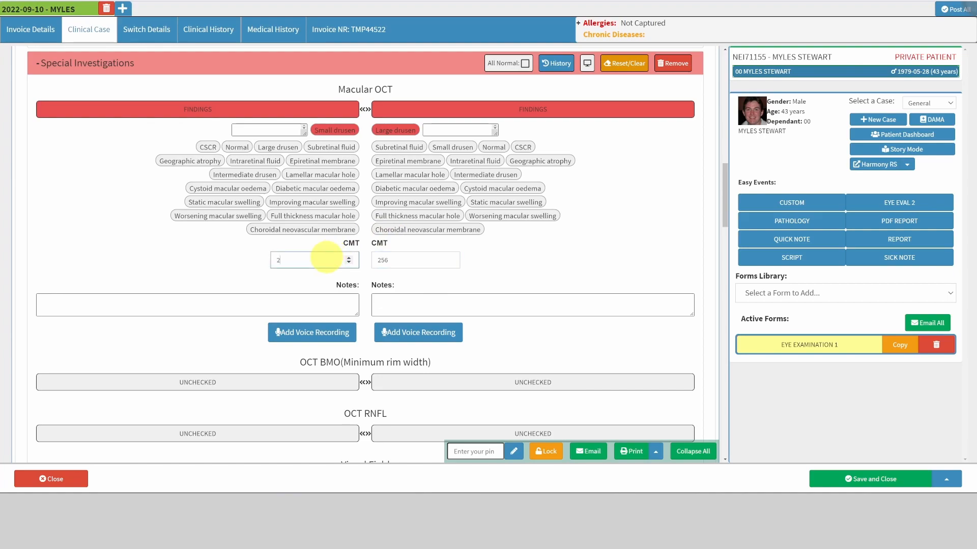
Look through the remaining special investigations, including Corneal Topography and Fundus Photo, and on through the considerations and billing lines.
scroll(530, 265, down, 4)
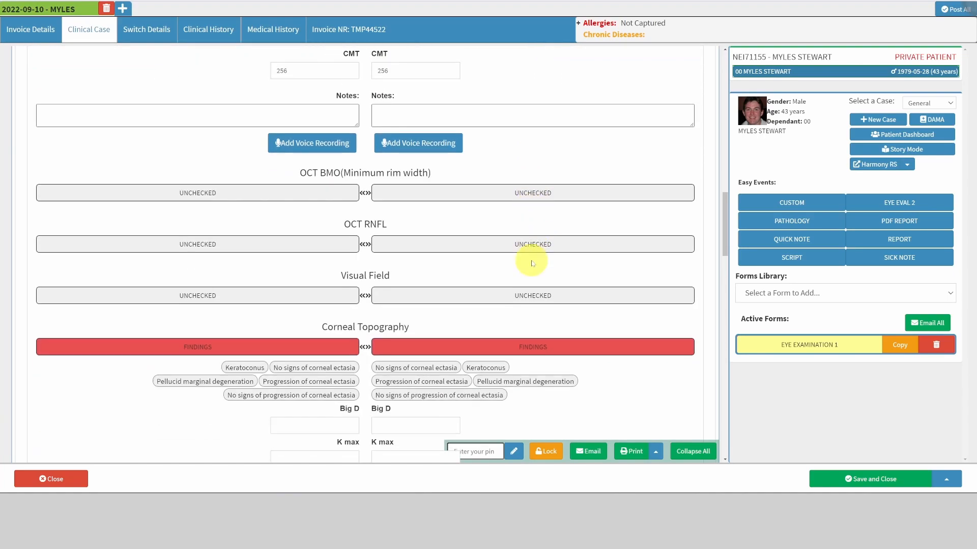
scroll(530, 263, down, 3)
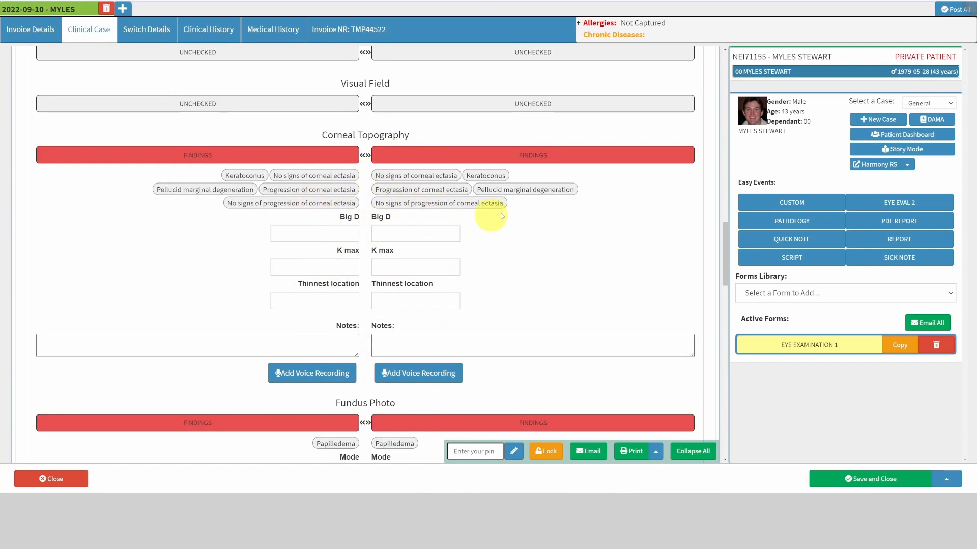
scroll(388, 272, down, 6)
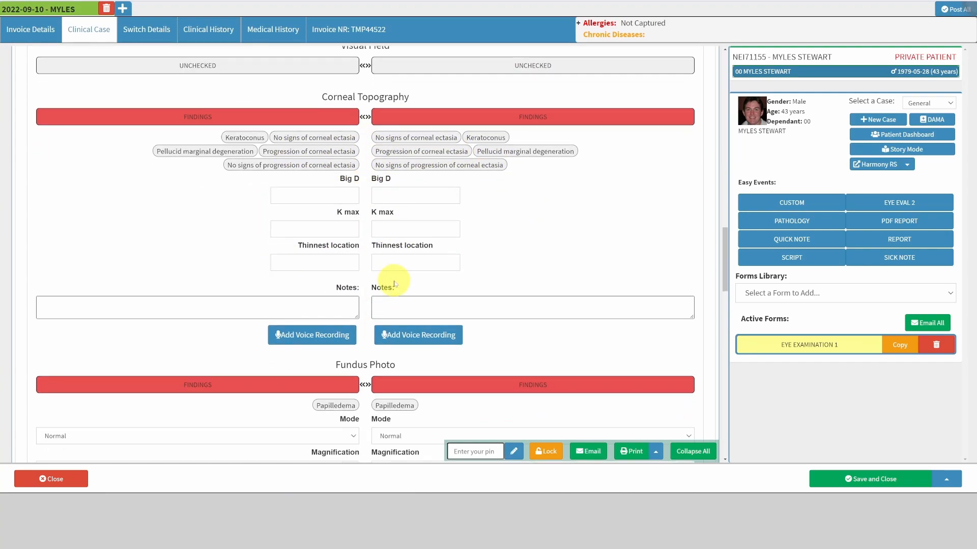
scroll(394, 279, down, 13)
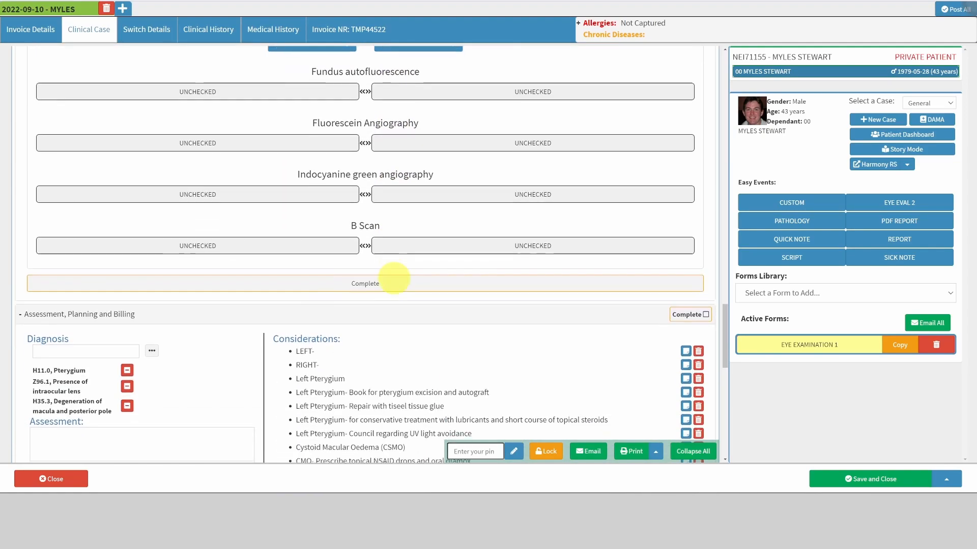
scroll(394, 281, down, 1)
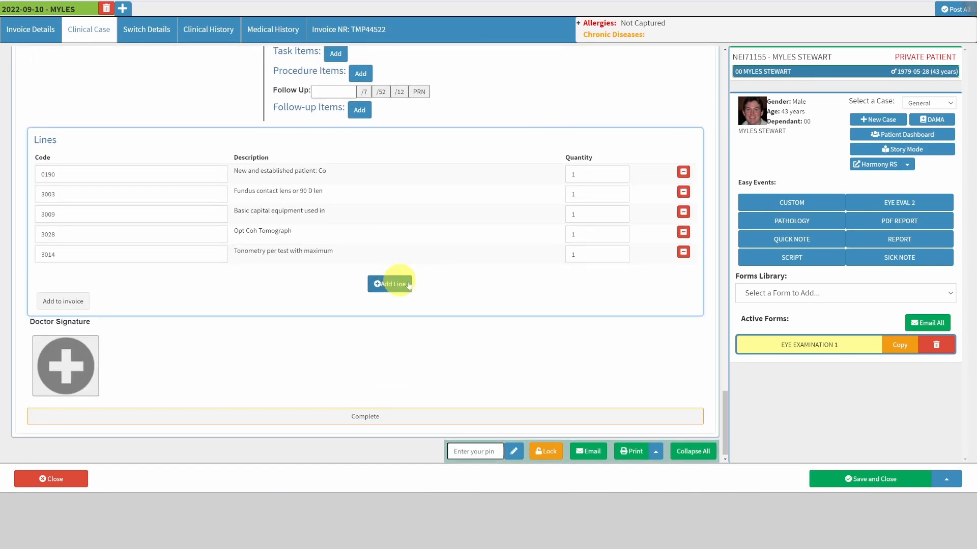
scroll(336, 300, up, 5)
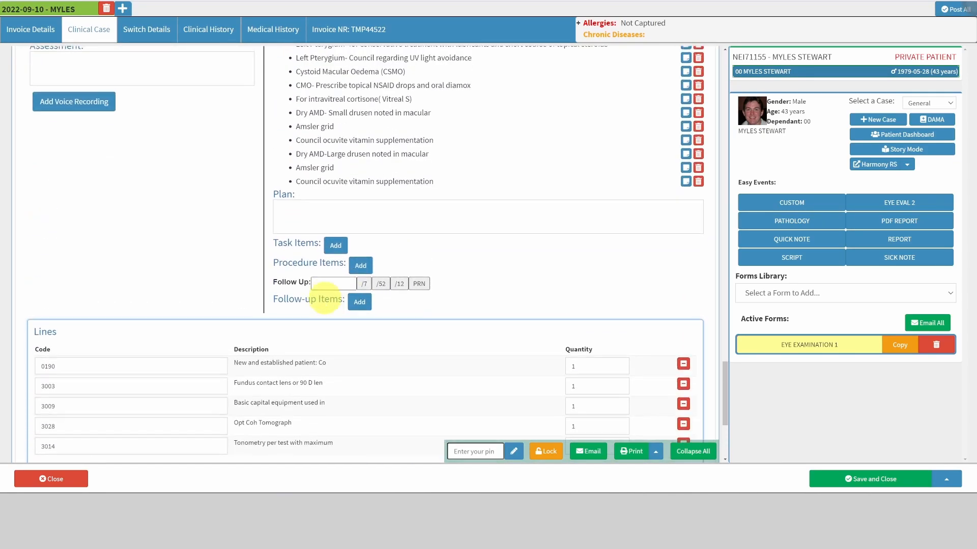
Copy Left Pterygium and Dry AMD small drusen into the Assessment, and conservative pterygium treatment, Amsler grid and ocuvite supplementation into the Plan.
click(86, 181)
click(330, 337)
click(98, 175)
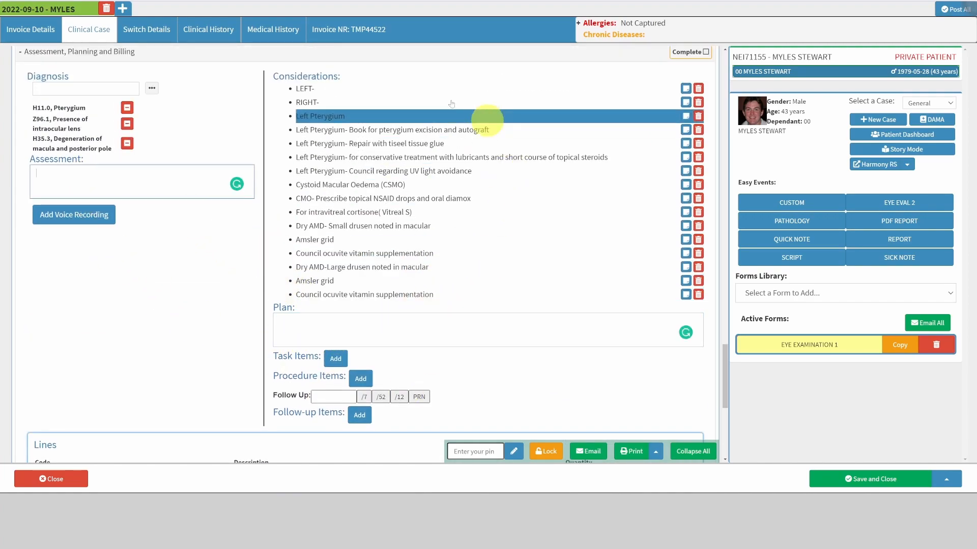
scroll(403, 250, up, 7)
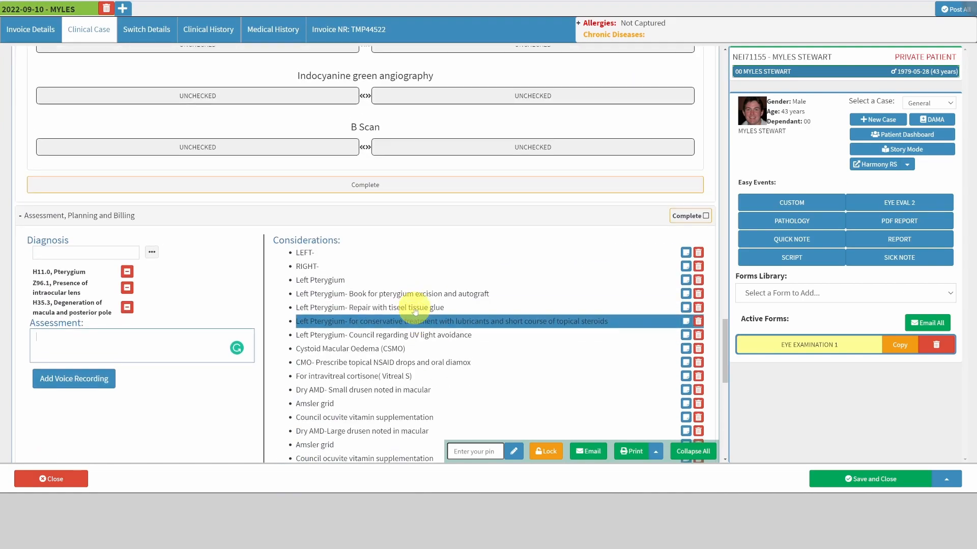
scroll(407, 229, down, 4)
scroll(357, 376, down, 2)
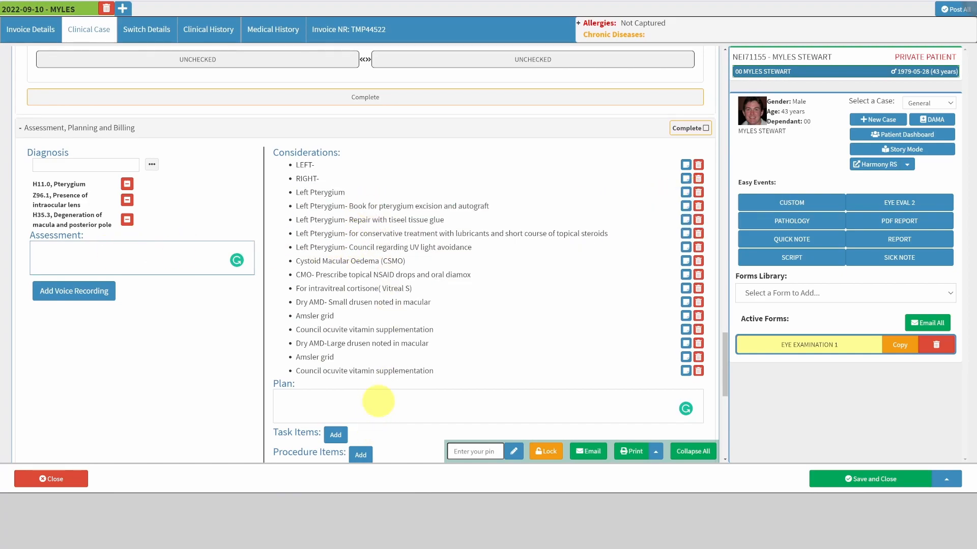
click(685, 193)
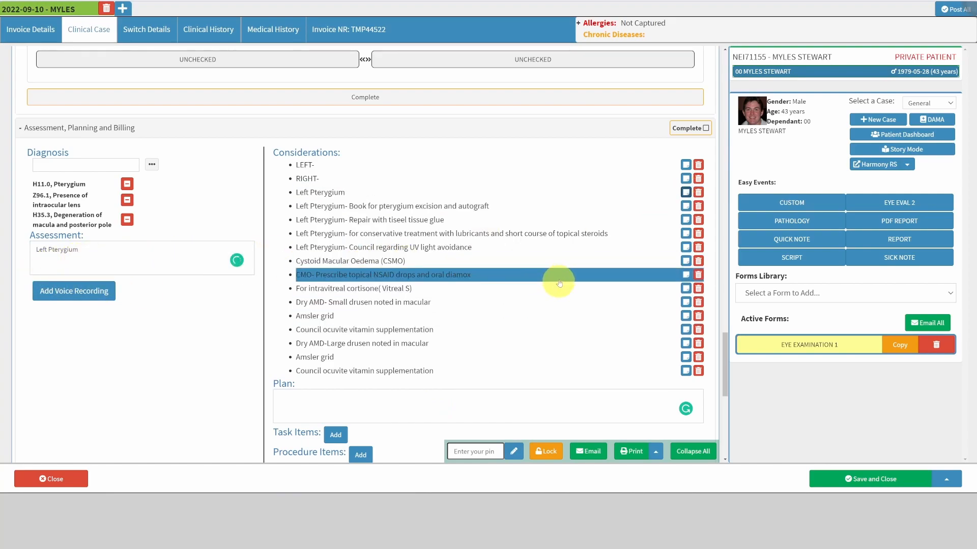
click(442, 237)
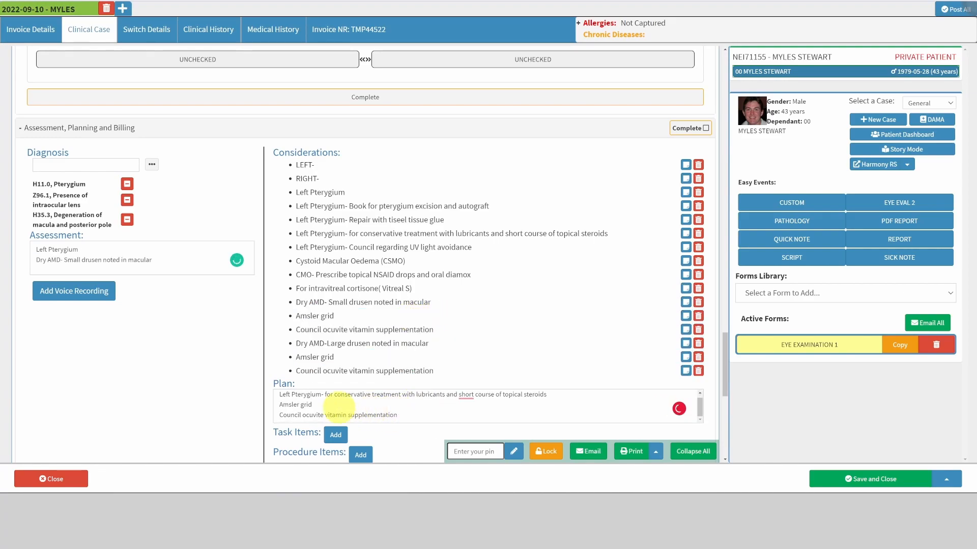
Add a task item titled Optom report, with the practitioner listed directly below Glaucoma as its request.
scroll(357, 412, down, 3)
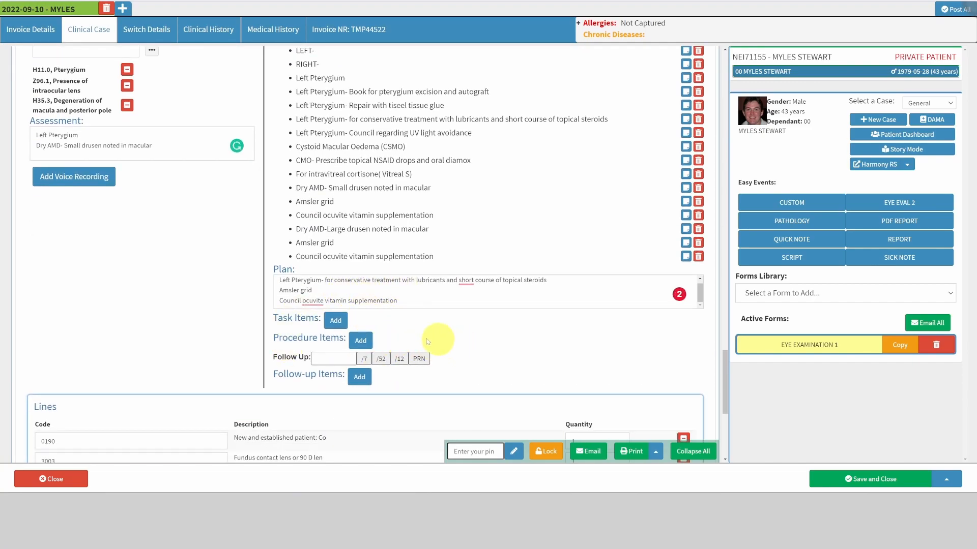
click(336, 321)
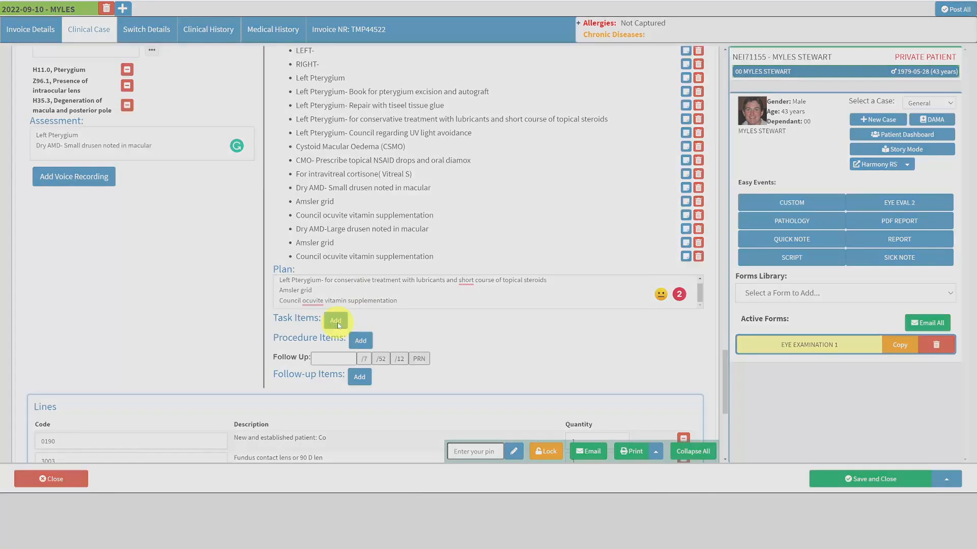
click(411, 118)
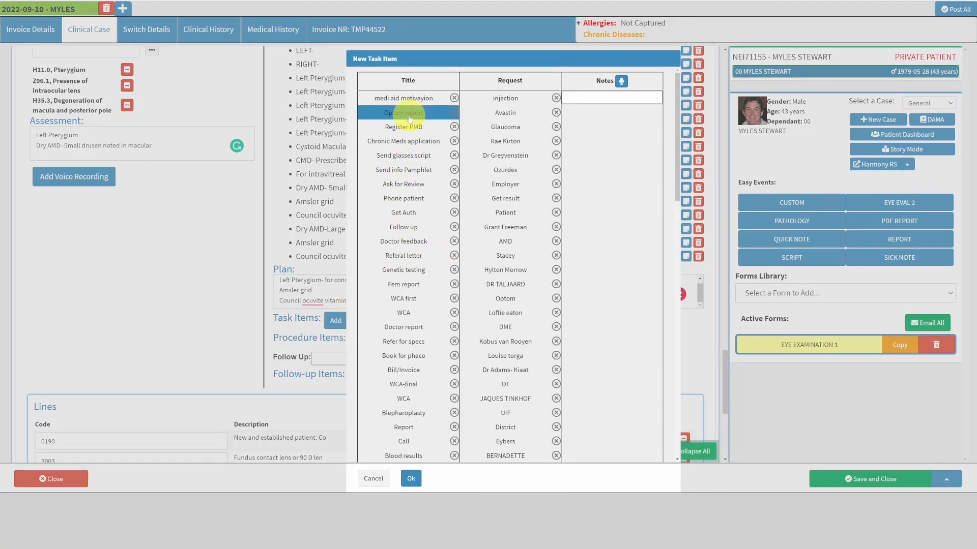
click(503, 145)
click(418, 485)
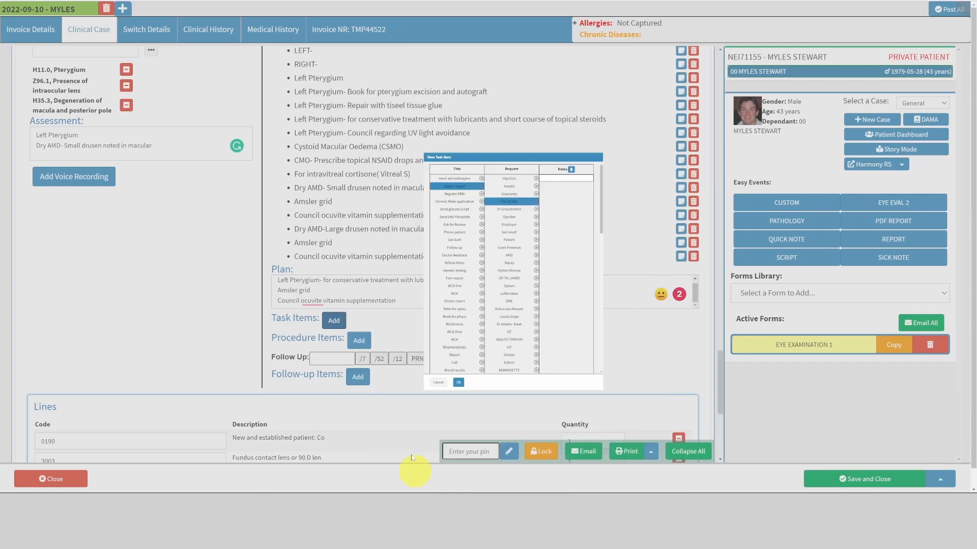
Open the Optom report task's workflow event, assign it to the third listed user and save it.
click(580, 340)
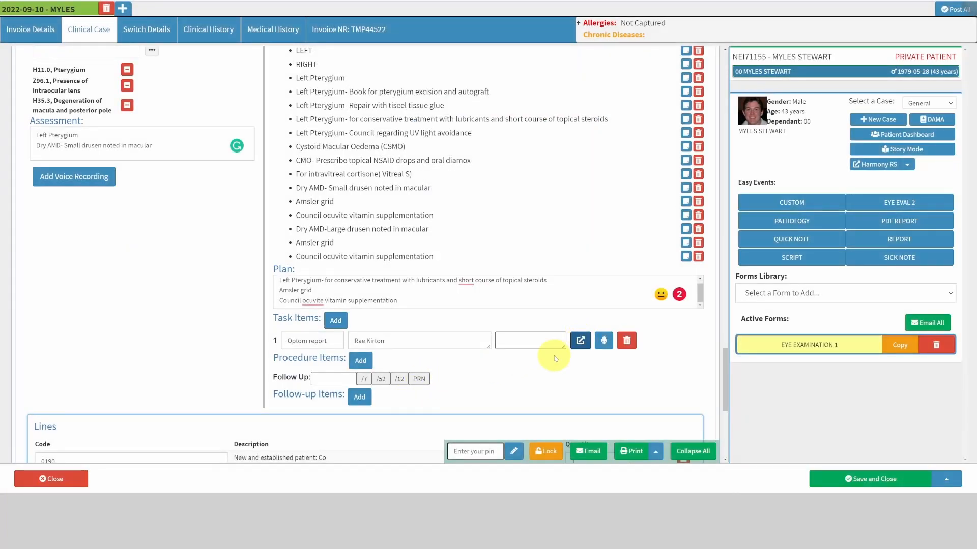
click(367, 164)
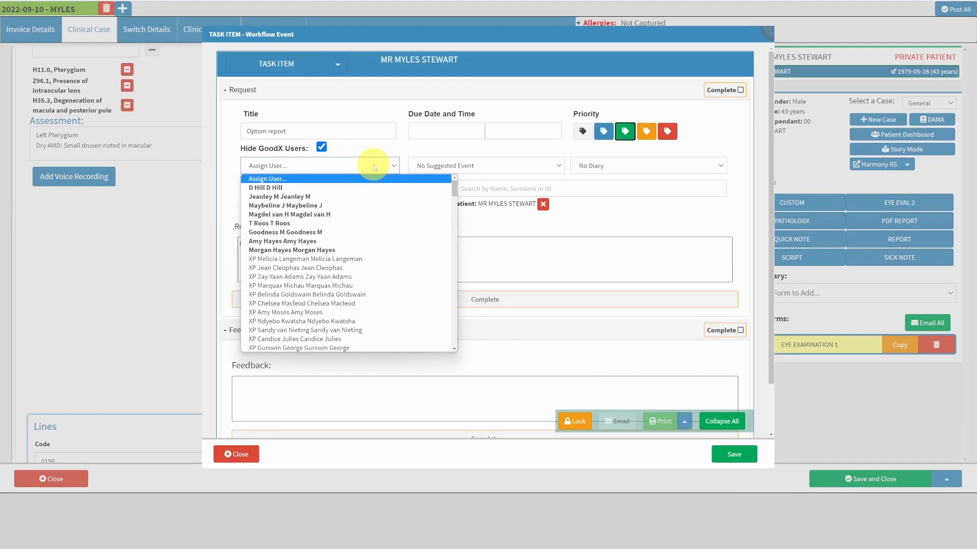
click(295, 205)
click(735, 455)
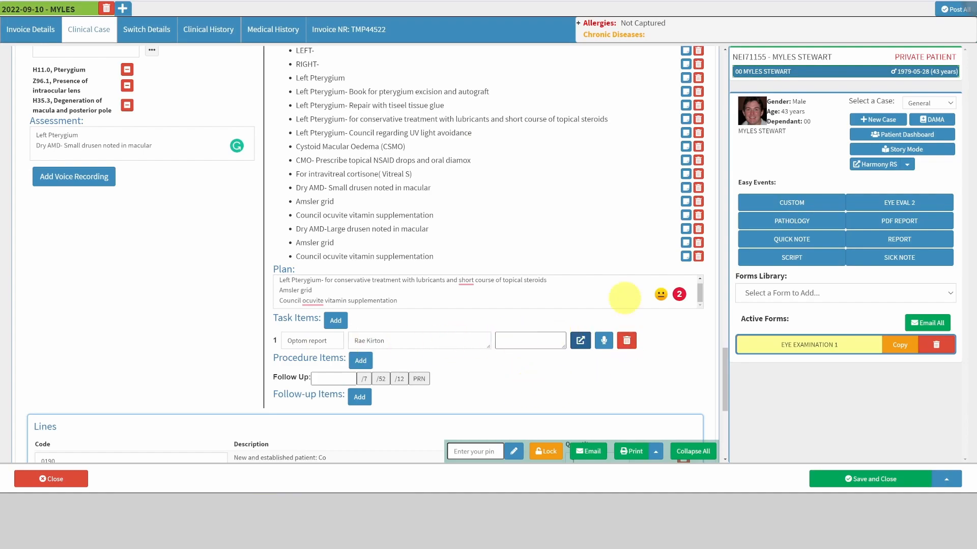
Add a procedure item titled Diabetic PPV with Right as its request.
scroll(539, 375, down, 1)
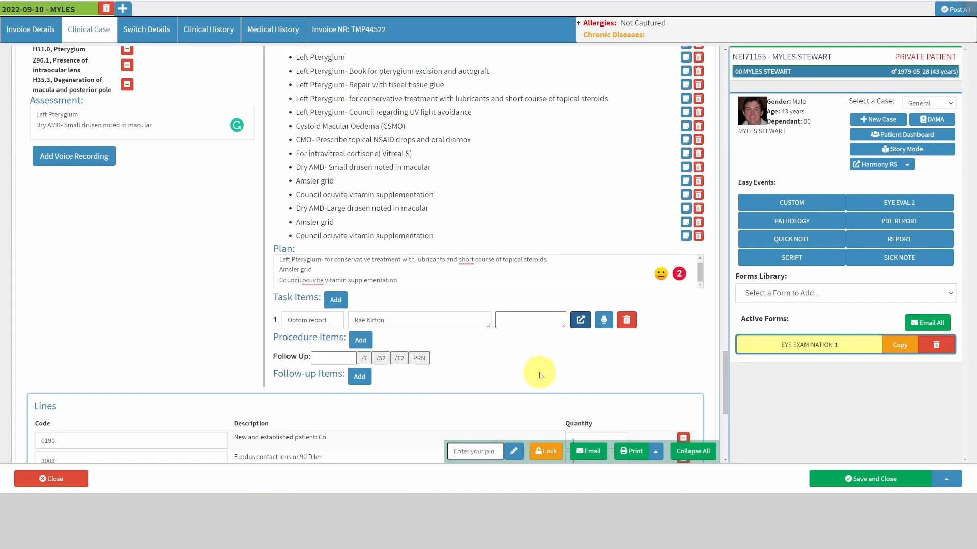
click(361, 323)
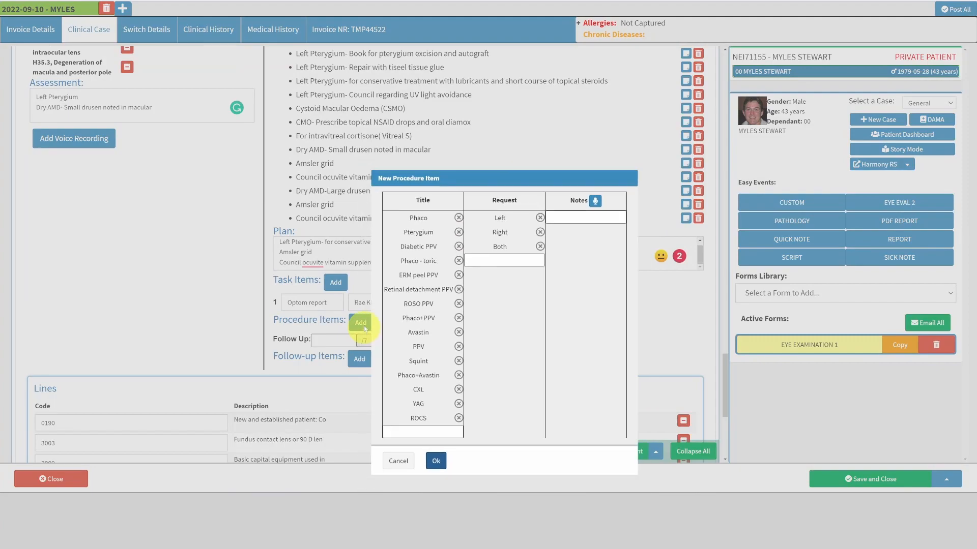
click(419, 248)
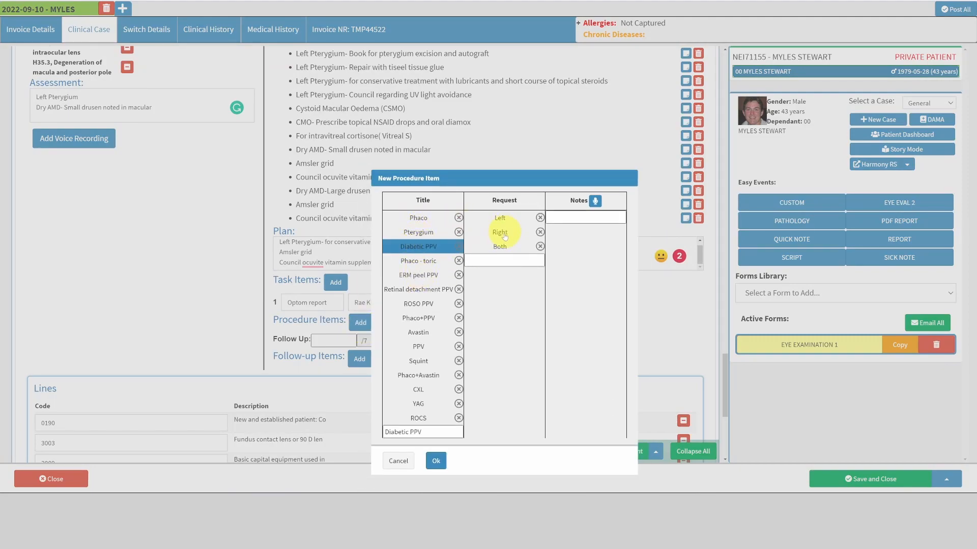
click(436, 461)
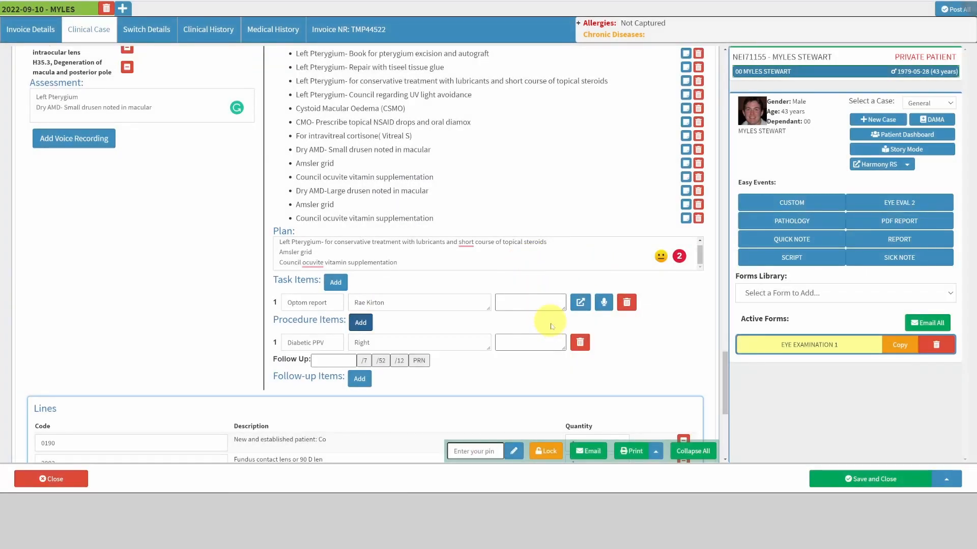
Set the follow-up interval to 4/52.
scroll(521, 404, down, 1)
click(381, 323)
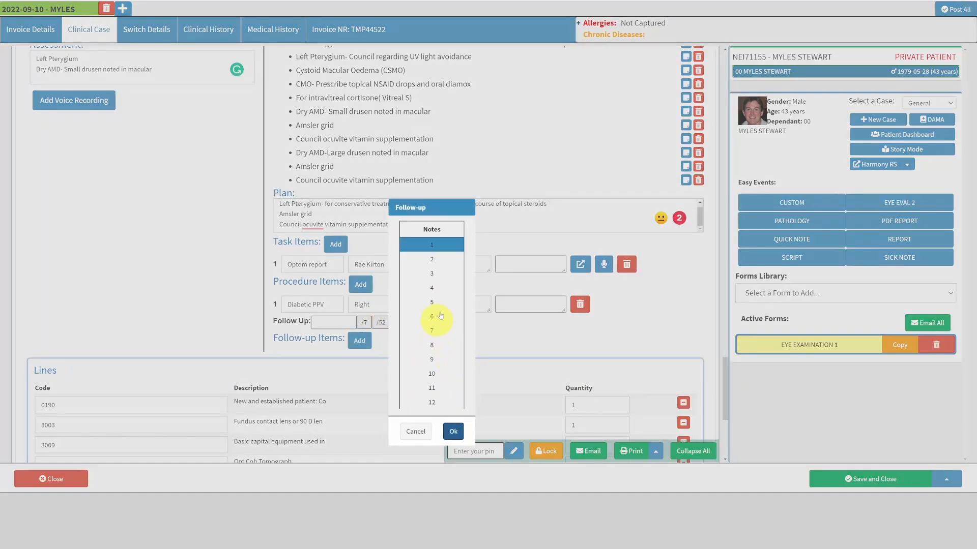
click(430, 288)
click(454, 432)
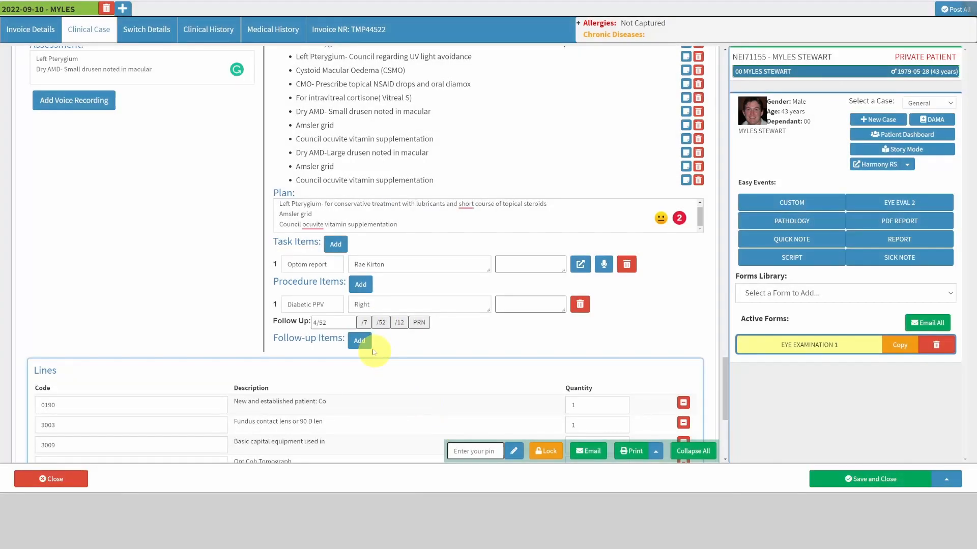
Add a Dilate follow-up item with Both as its request and save the clinical case without closing it.
click(361, 341)
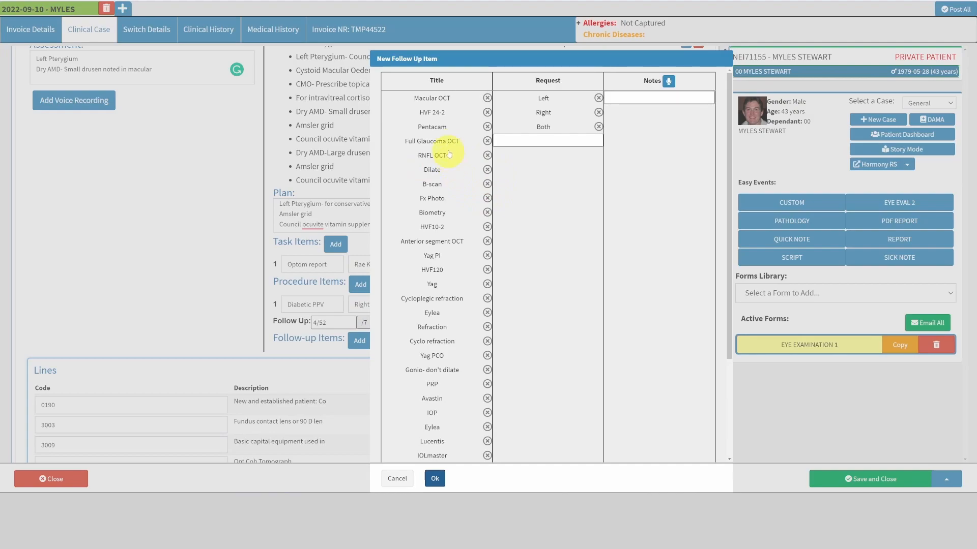
click(445, 173)
click(543, 127)
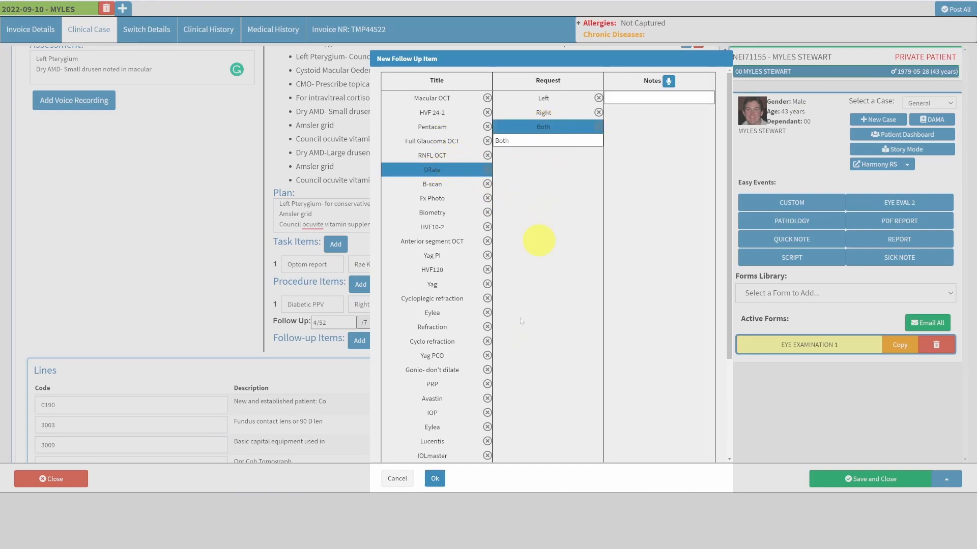
click(436, 480)
click(944, 486)
click(887, 440)
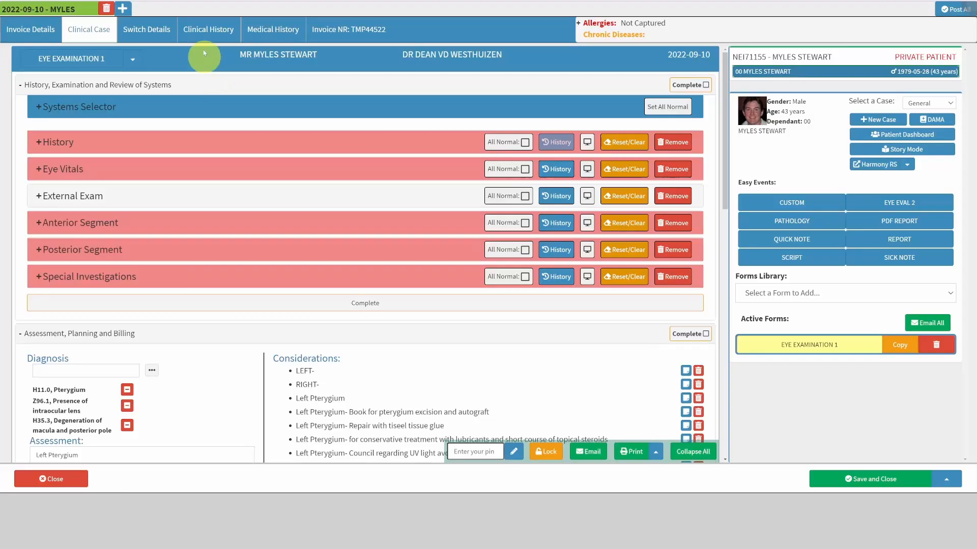
Review the 2022-09-10 eye examination in the clinical history, from eye vitals and segment findings through to the plan, tasks and follow-up.
click(210, 32)
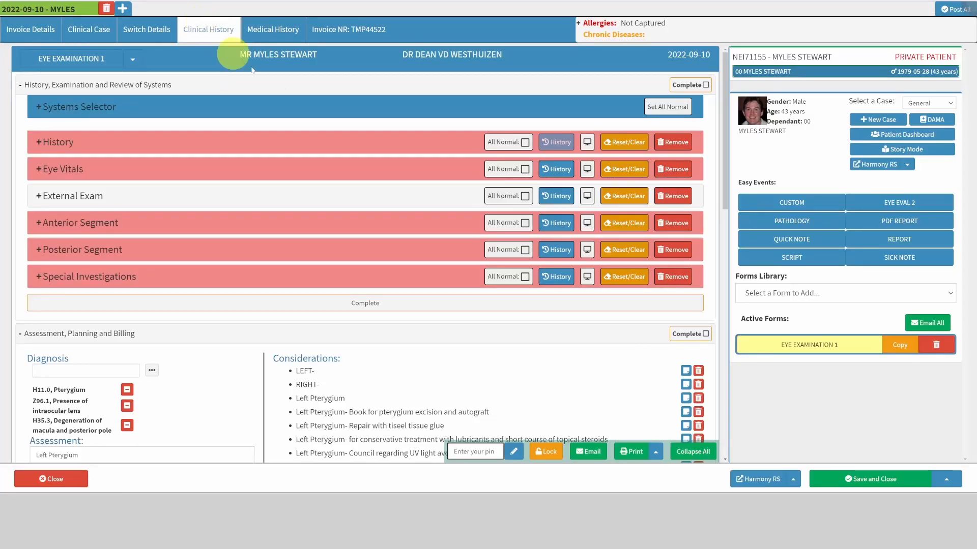
scroll(342, 294, down, 5)
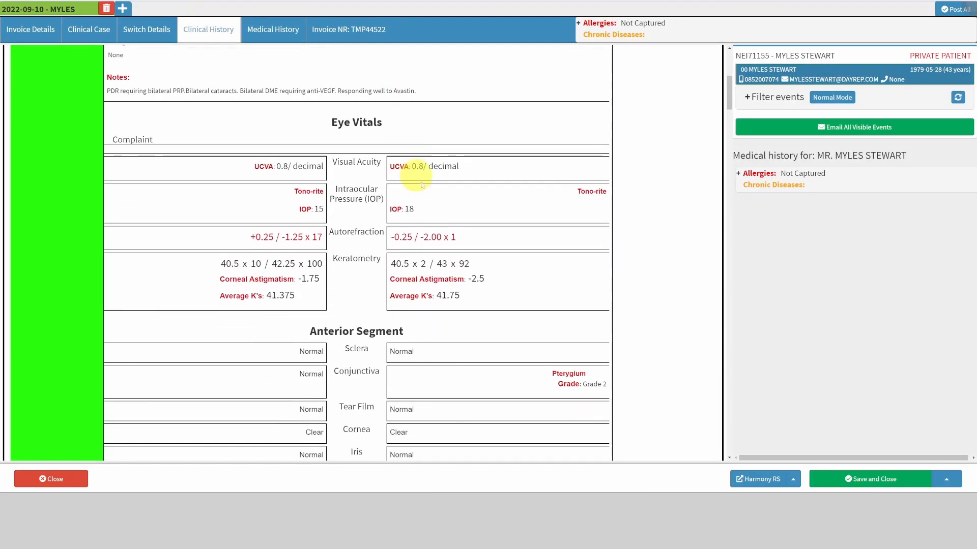
scroll(376, 173, down, 3)
scroll(374, 316, down, 1)
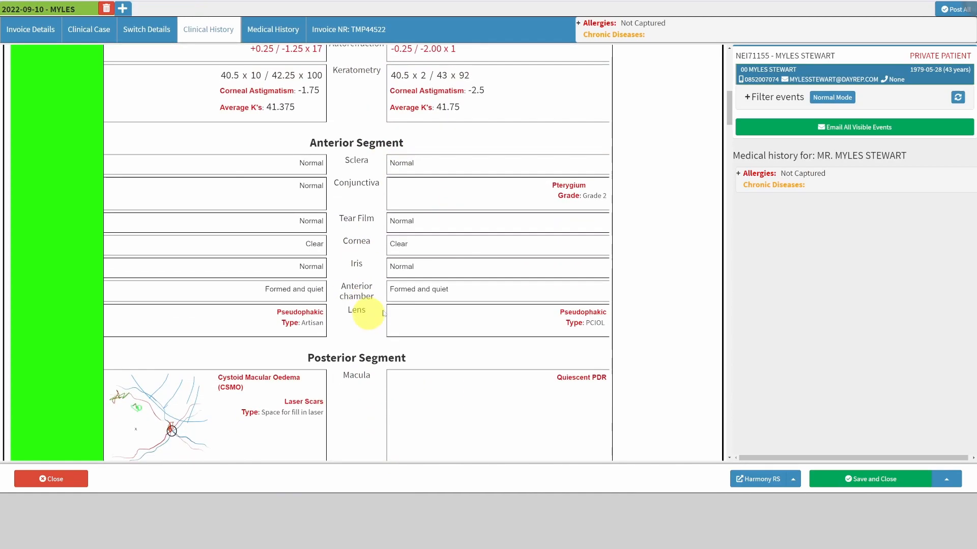
scroll(472, 305, down, 2)
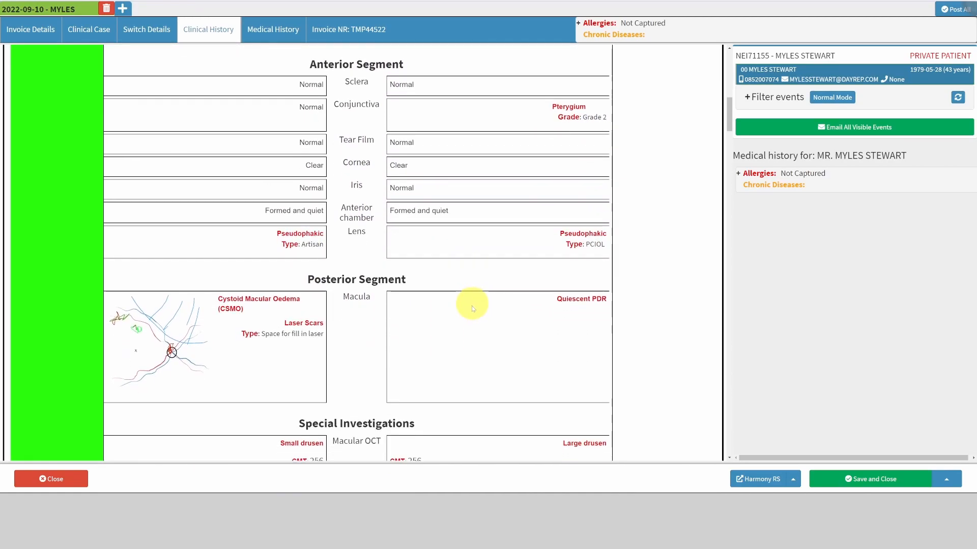
scroll(345, 306, down, 3)
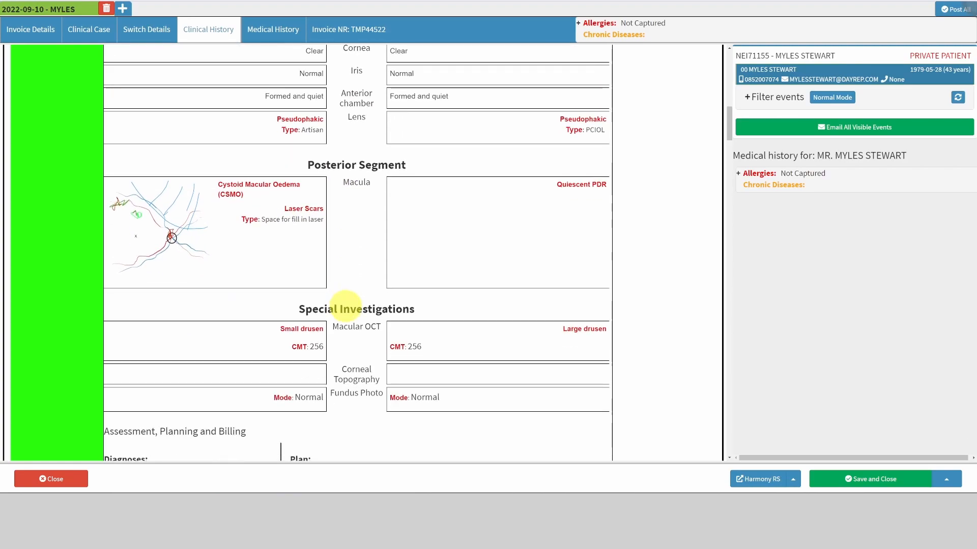
scroll(345, 306, down, 3)
scroll(349, 280, down, 3)
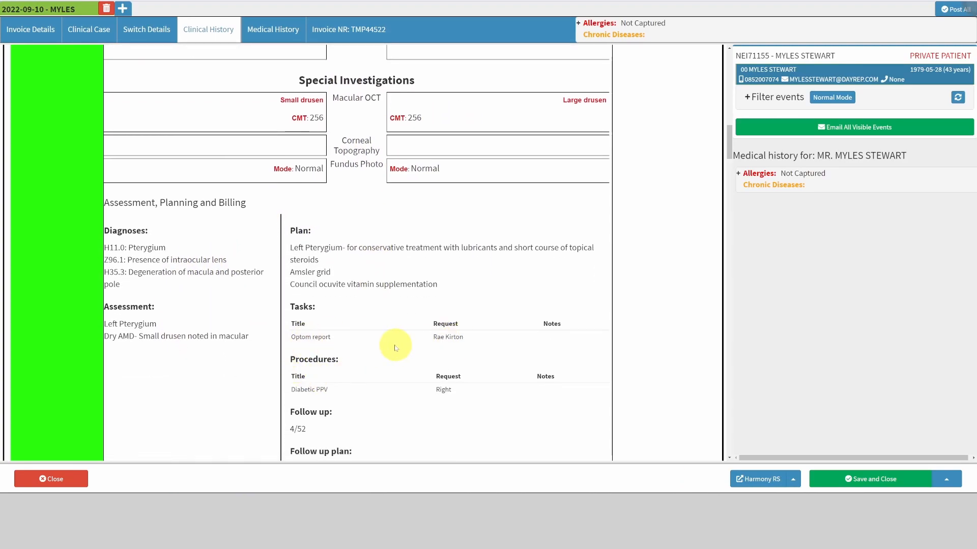
scroll(407, 351, down, 2)
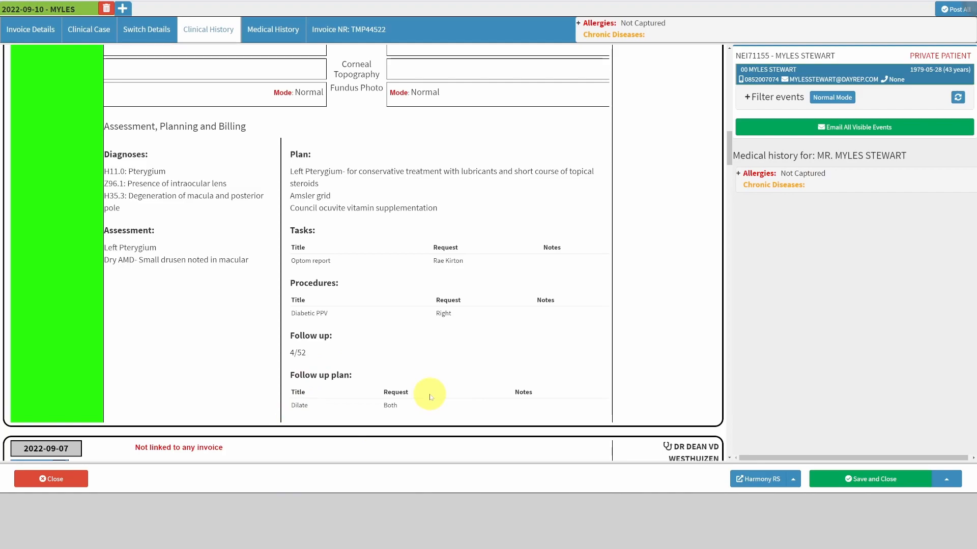
scroll(430, 397, up, 20)
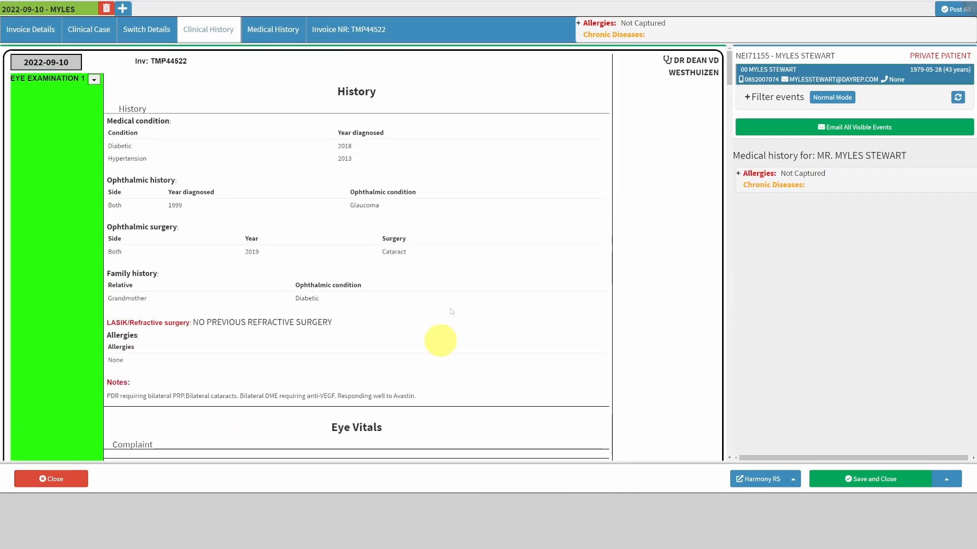
Return to the clinical case, open the Patient Dashboard and read its Summary, Assess & plan, Follow up and Medical history widgets.
click(88, 29)
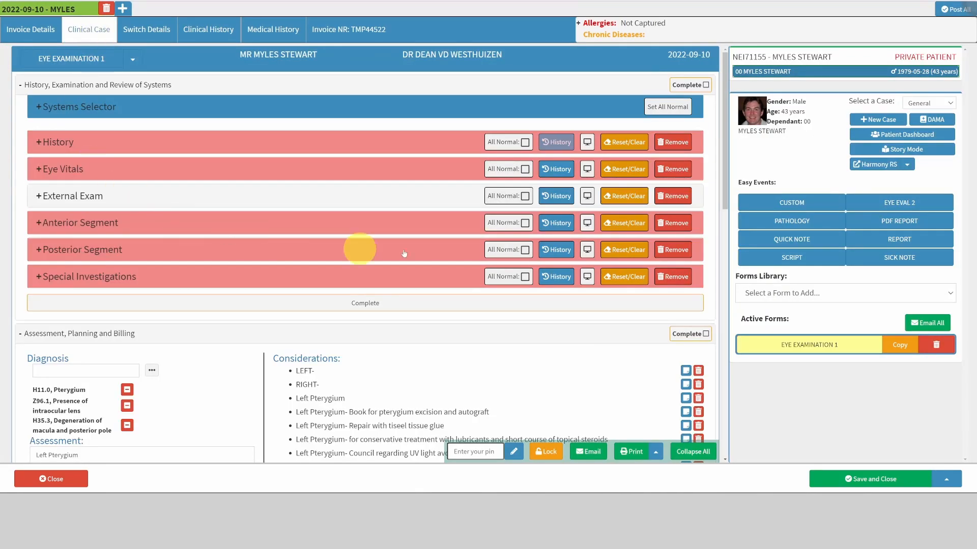
click(882, 136)
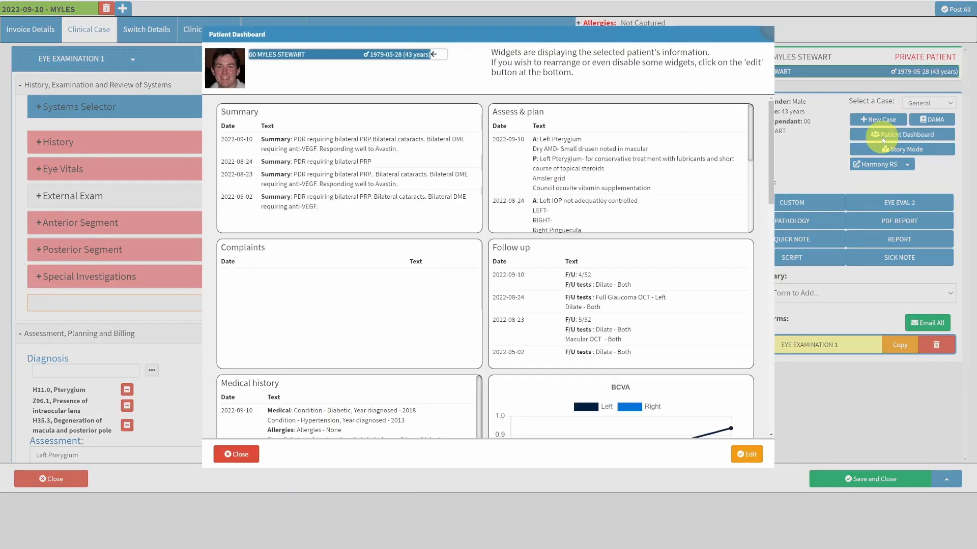
scroll(482, 227, down, 12)
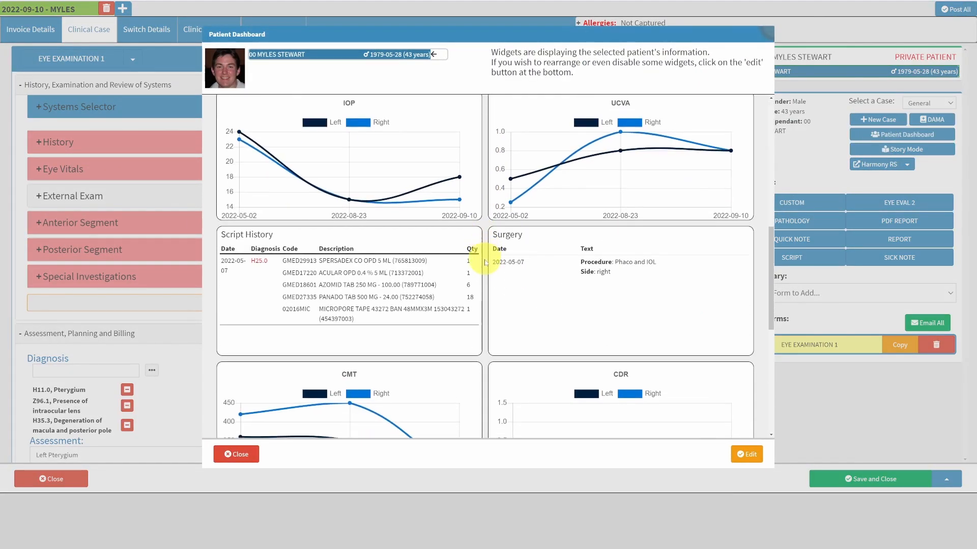
scroll(481, 305, up, 6)
scroll(482, 311, up, 6)
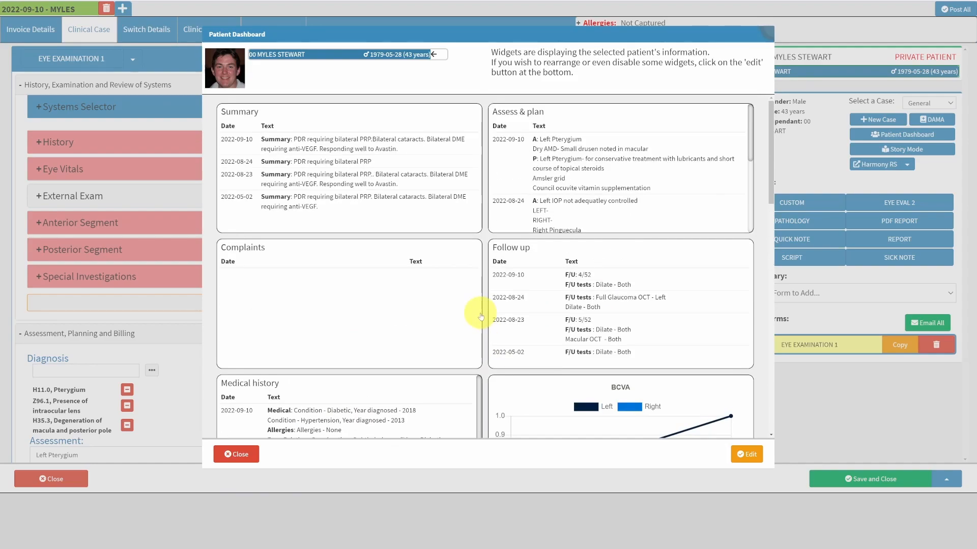
scroll(538, 163, down, 3)
scroll(577, 168, up, 3)
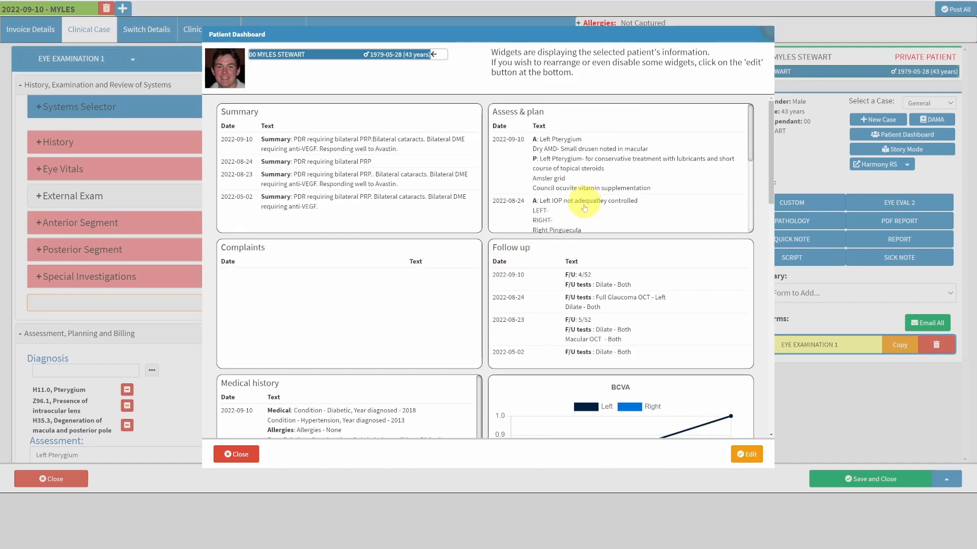
scroll(554, 158, down, 5)
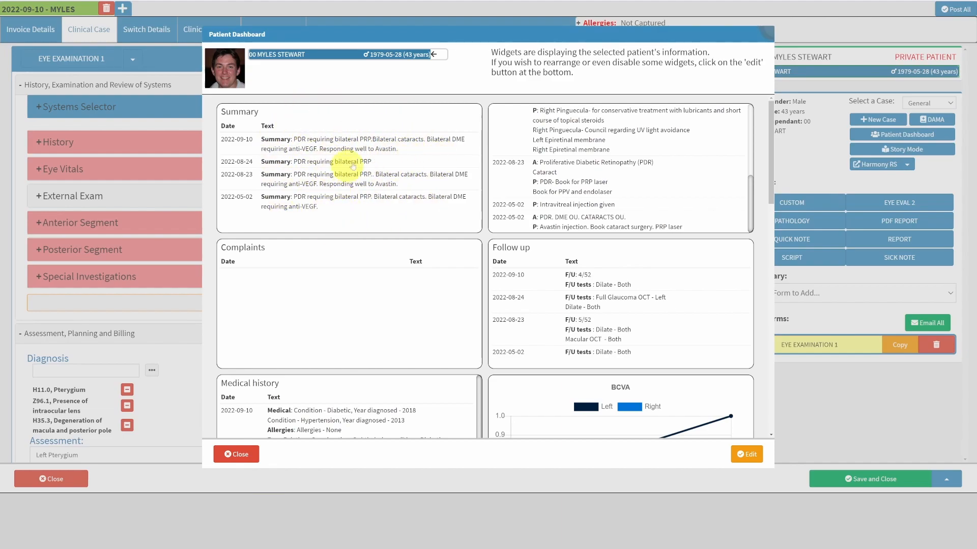
scroll(351, 162, down, 3)
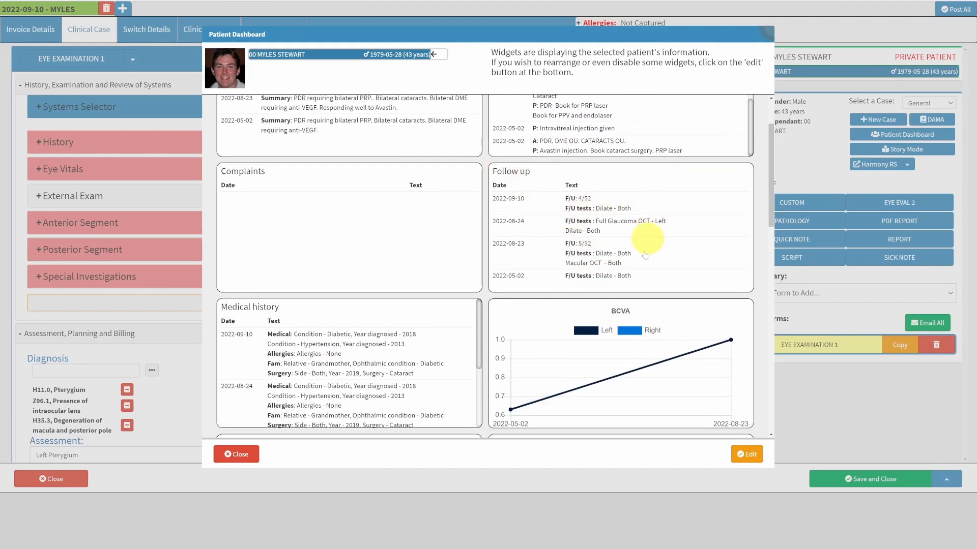
scroll(636, 232, down, 1)
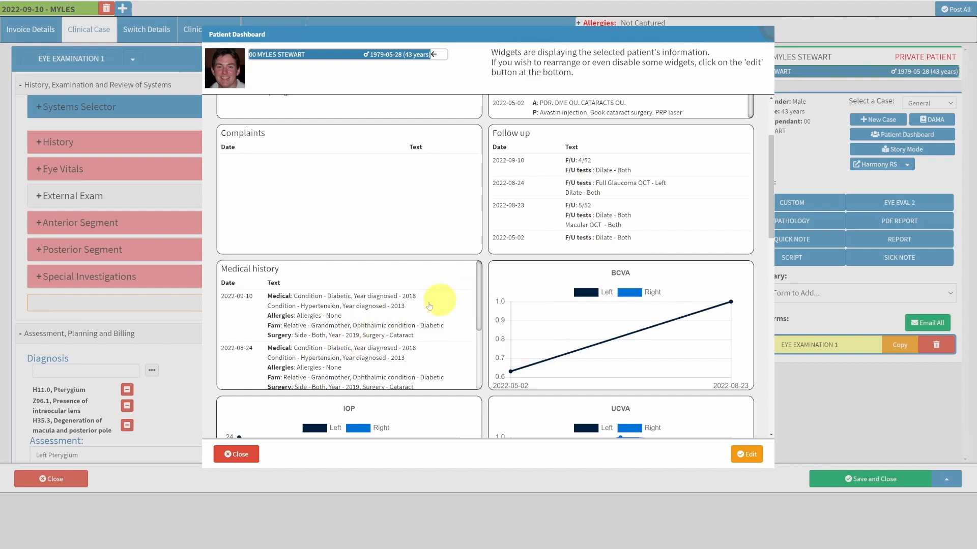
Examine the dashboard's BCVA, IOP and UCVA graphs, script history and surgery, and inspect the dated left and right values on the CMT graph.
scroll(649, 291, down, 2)
scroll(705, 263, down, 2)
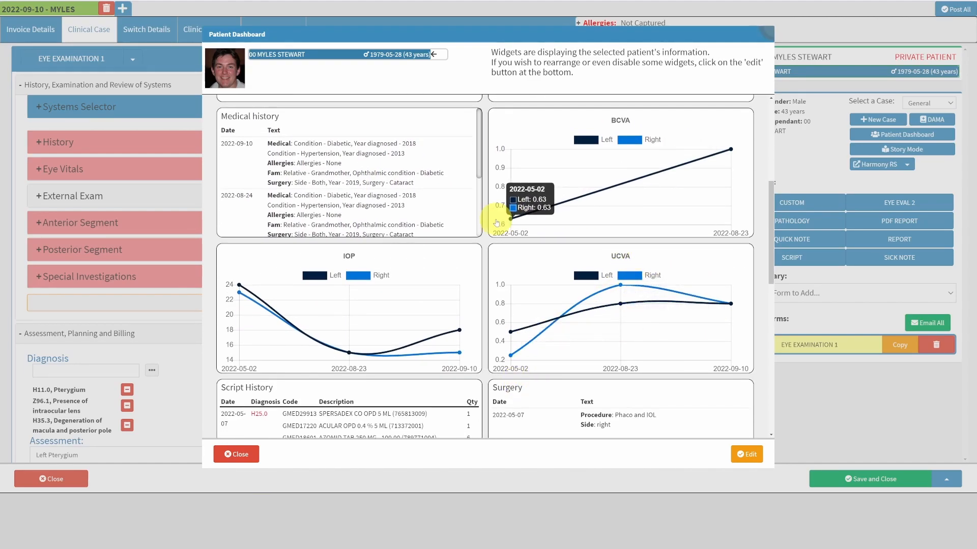
scroll(556, 327, down, 2)
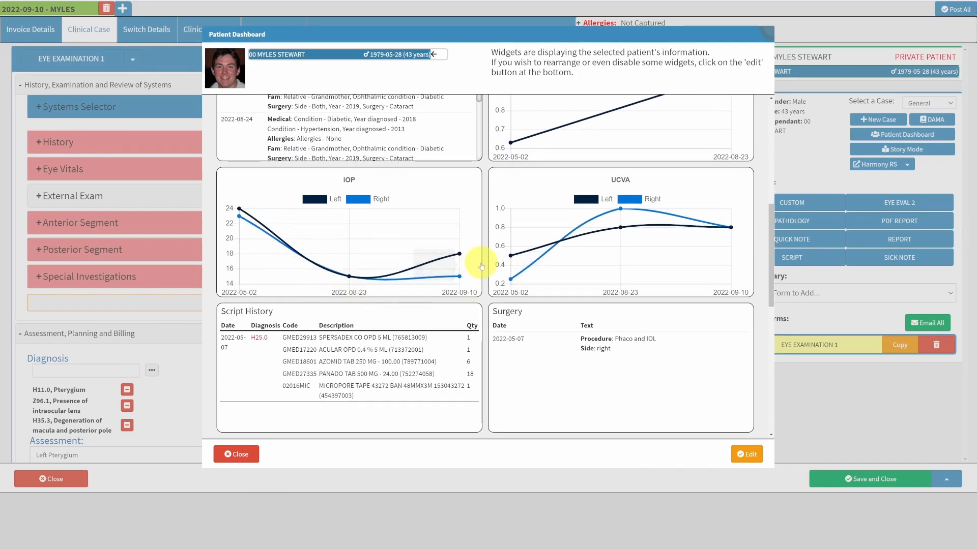
scroll(458, 275, down, 2)
scroll(368, 349, down, 1)
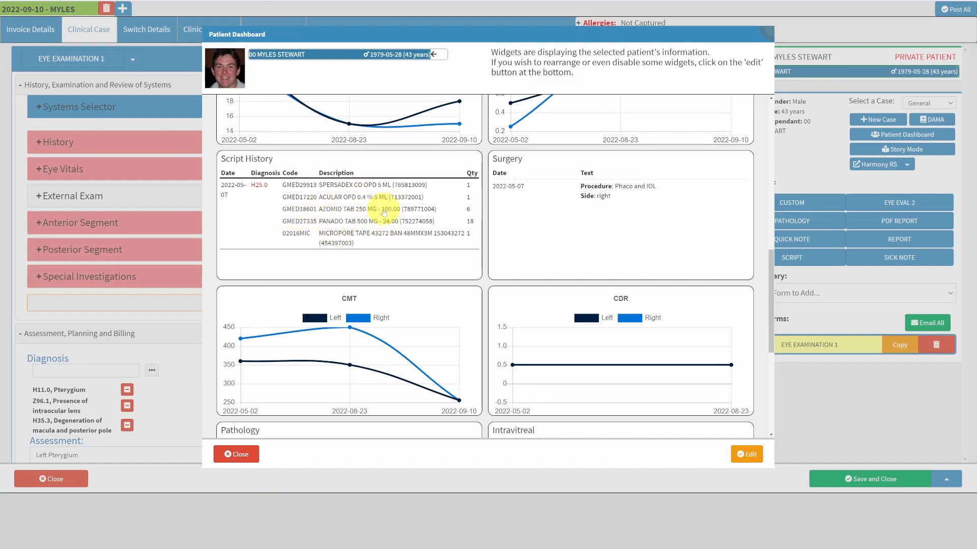
scroll(383, 213, down, 1)
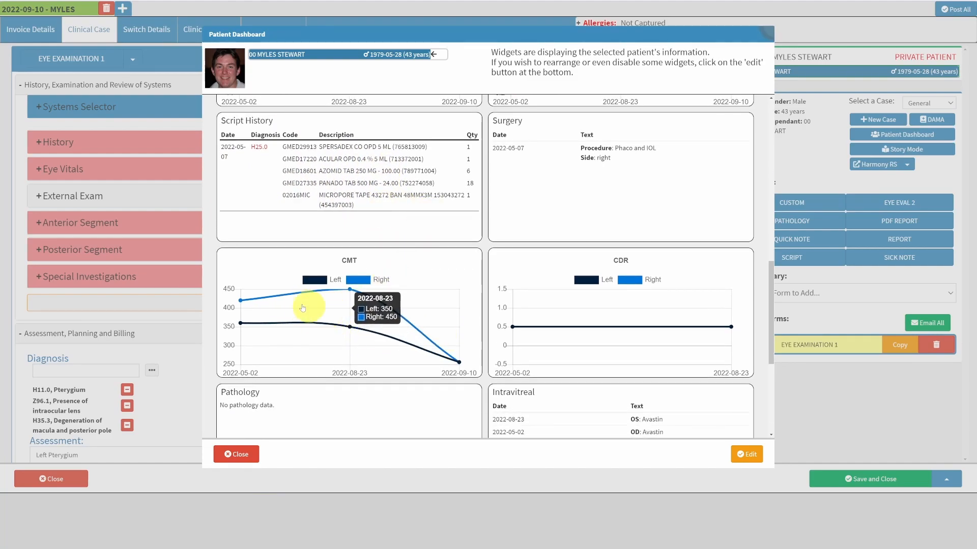
mouse_move(274, 318)
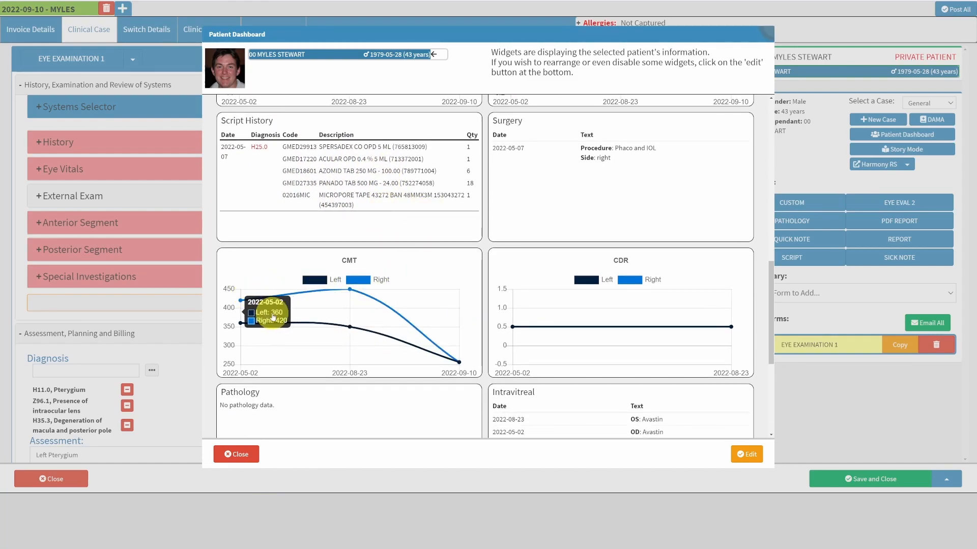
mouse_move(462, 360)
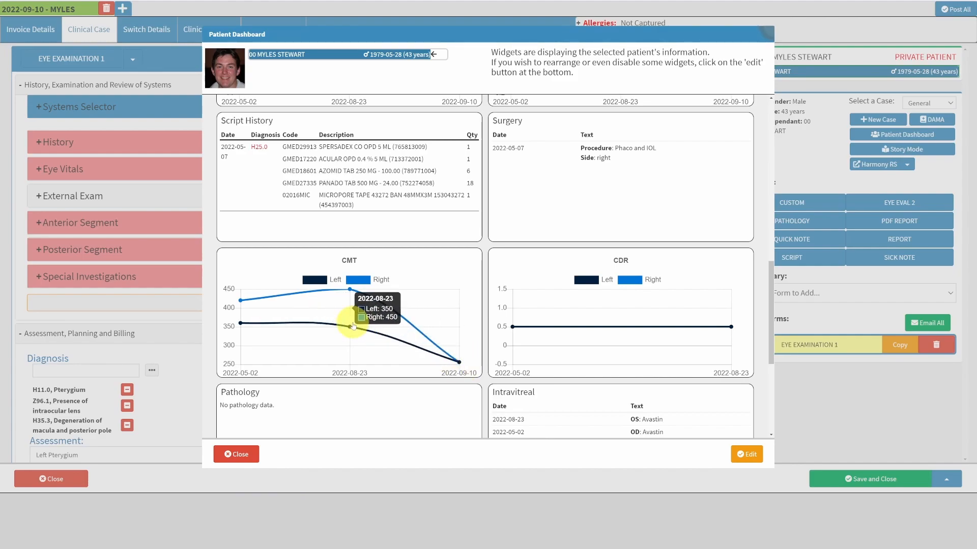
Look through the dashboard's Pathology, Intravitreal and Laser widgets, comparing the Avastin injections with the CMT graph.
scroll(375, 319, down, 2)
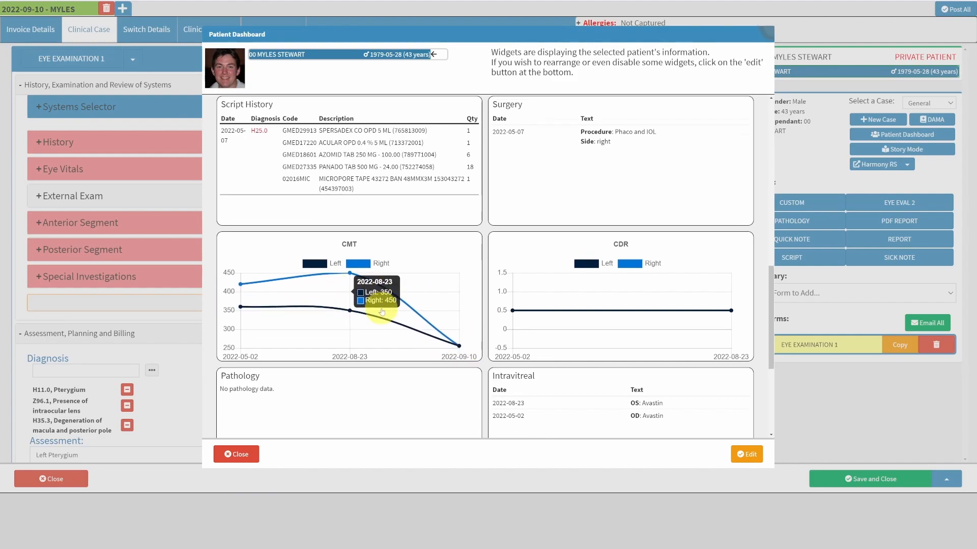
scroll(541, 297, down, 3)
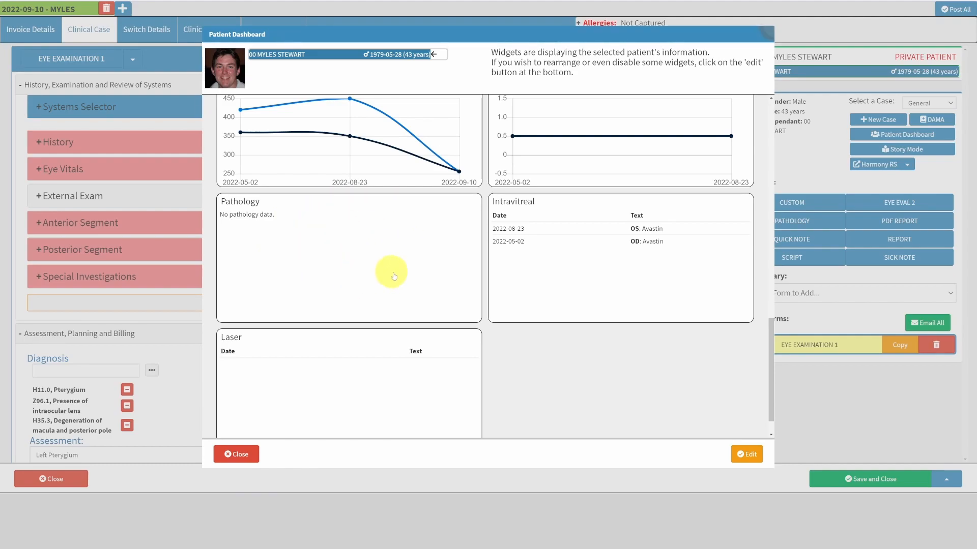
scroll(407, 295, up, 10)
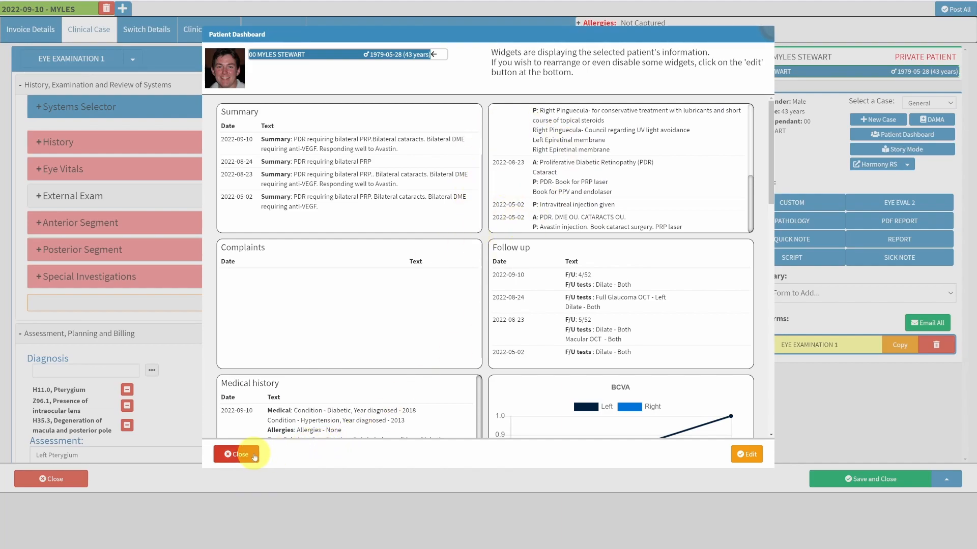
scroll(521, 268, down, 13)
scroll(586, 357, down, 1)
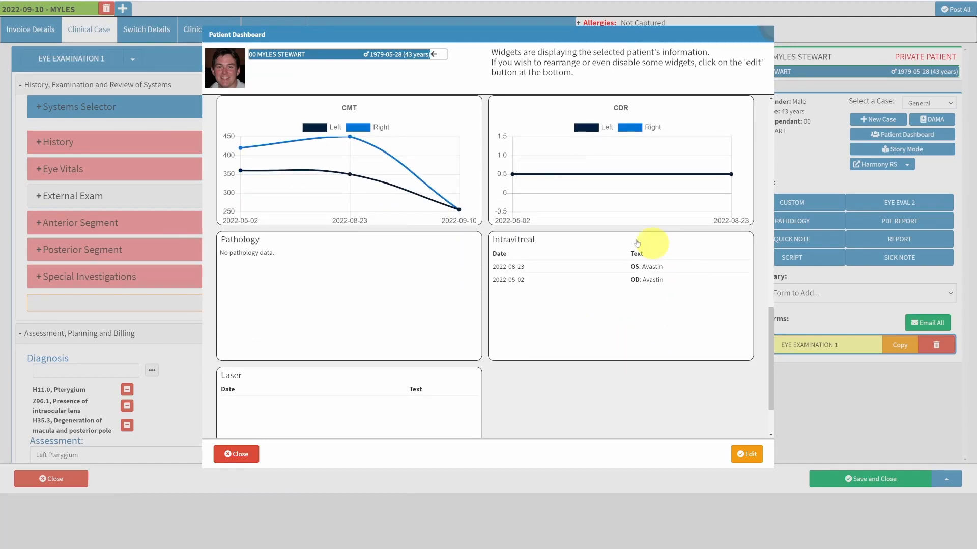
Close the Patient Dashboard, add another Eye Eval 2 form to the case and change it to the INTRAVITREAL INJECTION template.
click(240, 455)
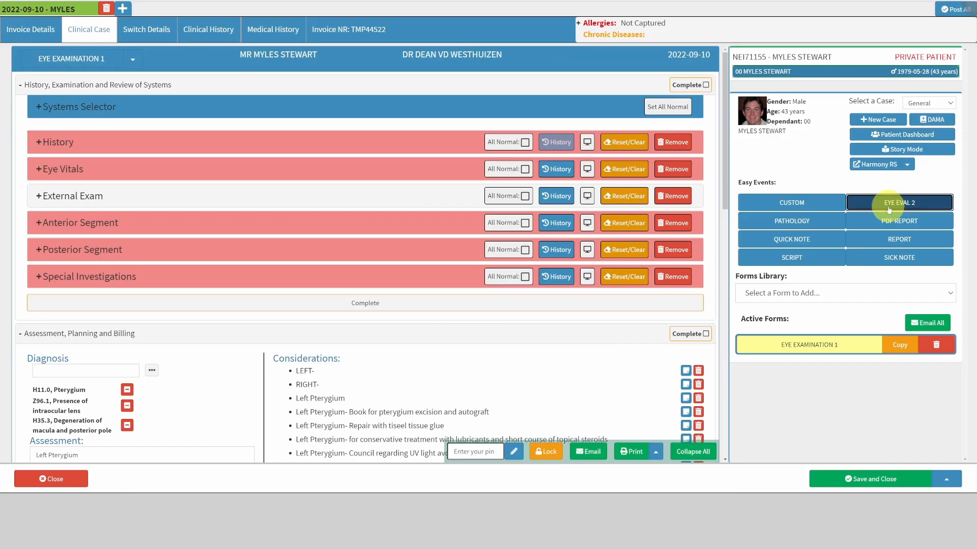
click(888, 206)
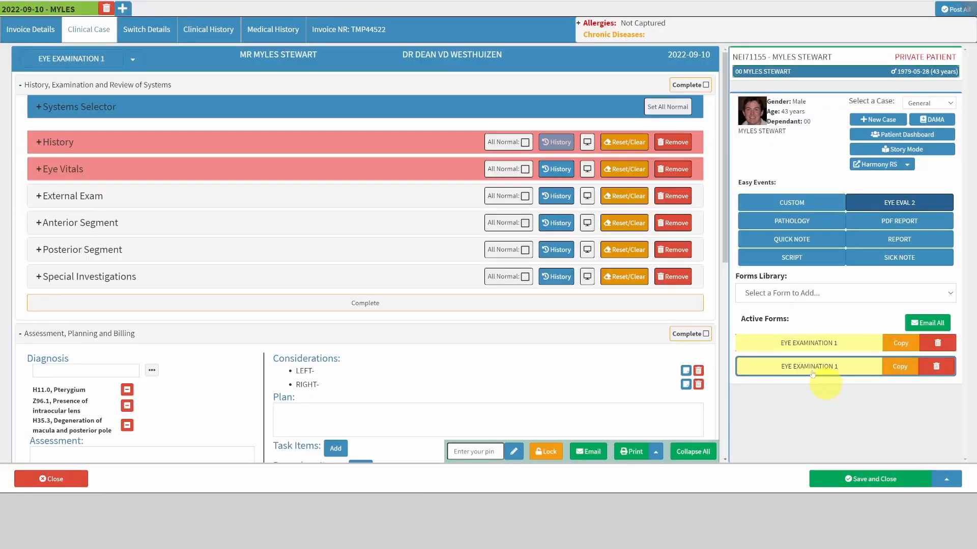
click(134, 60)
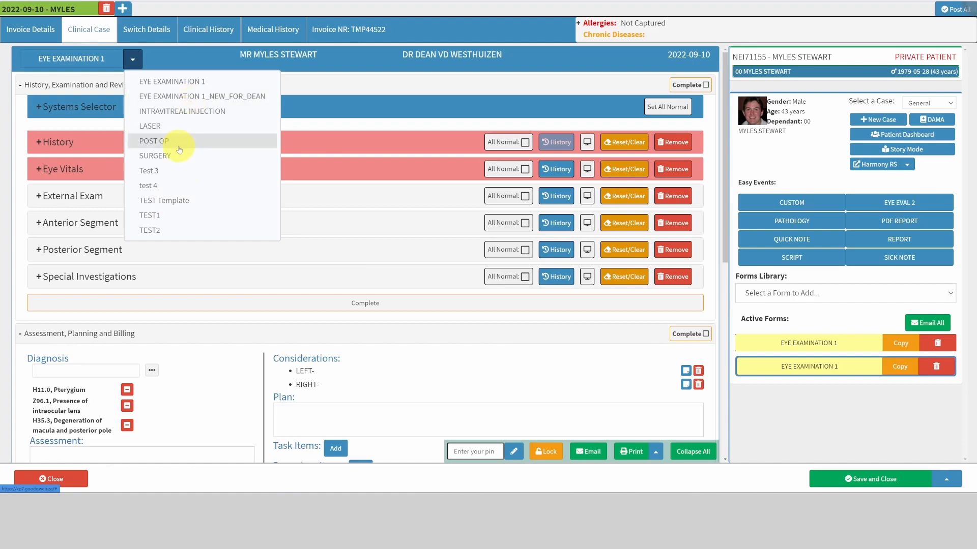
click(193, 112)
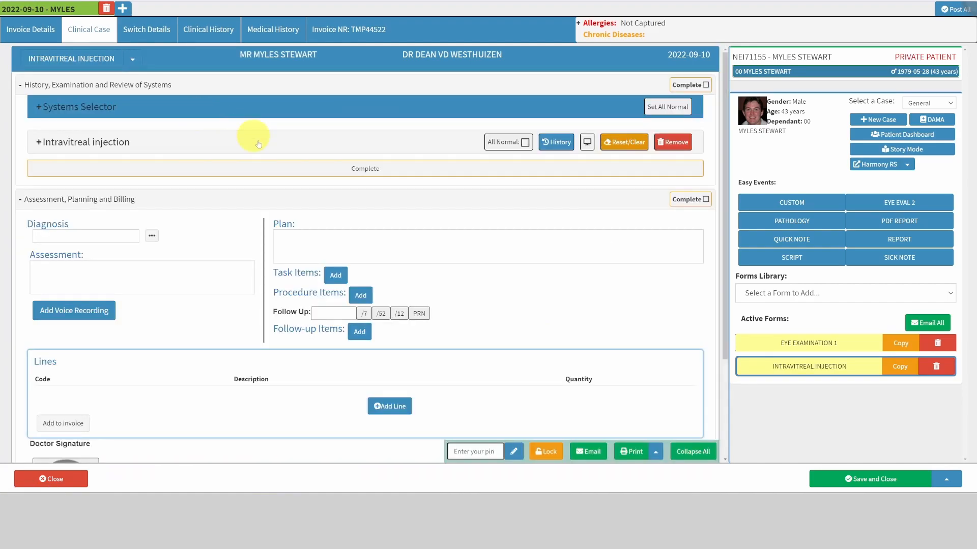
Expand the Intravitreal injection section, mark the right eye's procedure as having findings, and choose Eylea as both the product and the molecule.
click(147, 138)
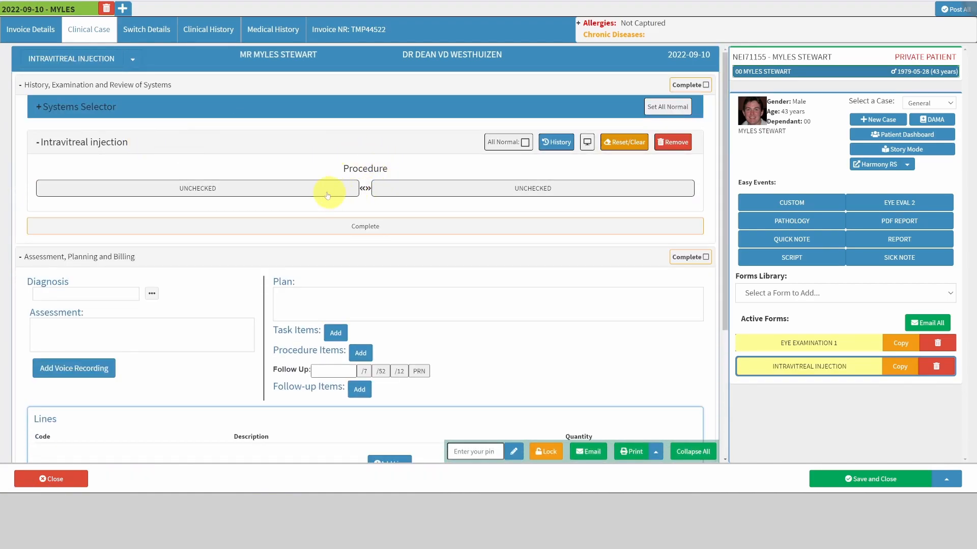
click(322, 193)
scroll(260, 223, down, 1)
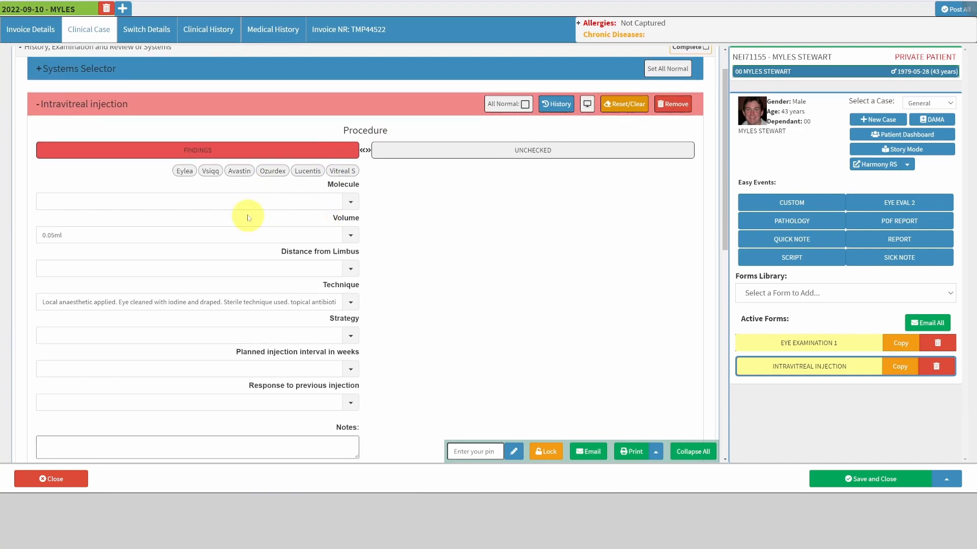
click(184, 171)
click(359, 220)
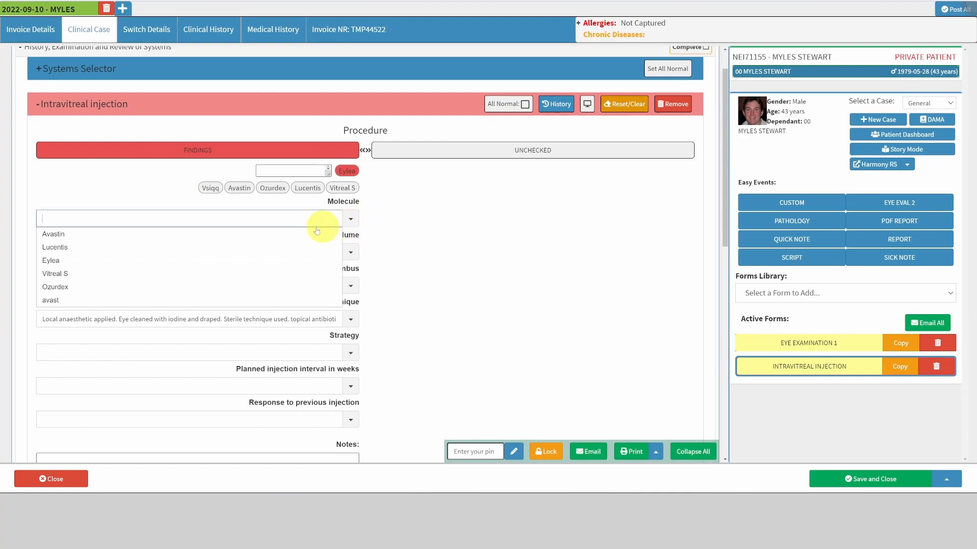
click(122, 257)
Set the injection volume to 0.05ml and the distance from limbus to 3.5mm.
click(350, 259)
click(349, 253)
scroll(370, 254, down, 1)
click(352, 253)
click(350, 212)
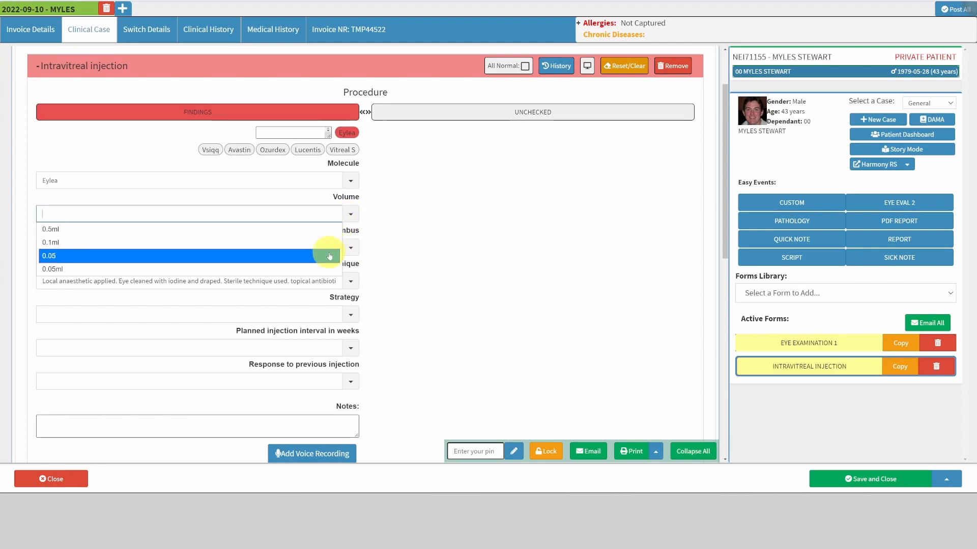
click(328, 268)
click(351, 247)
click(246, 275)
Set the strategy to PRN, the planned injection interval to 4 weeks and the previous injection response to Poor response to Avastin.
scroll(396, 244, down, 2)
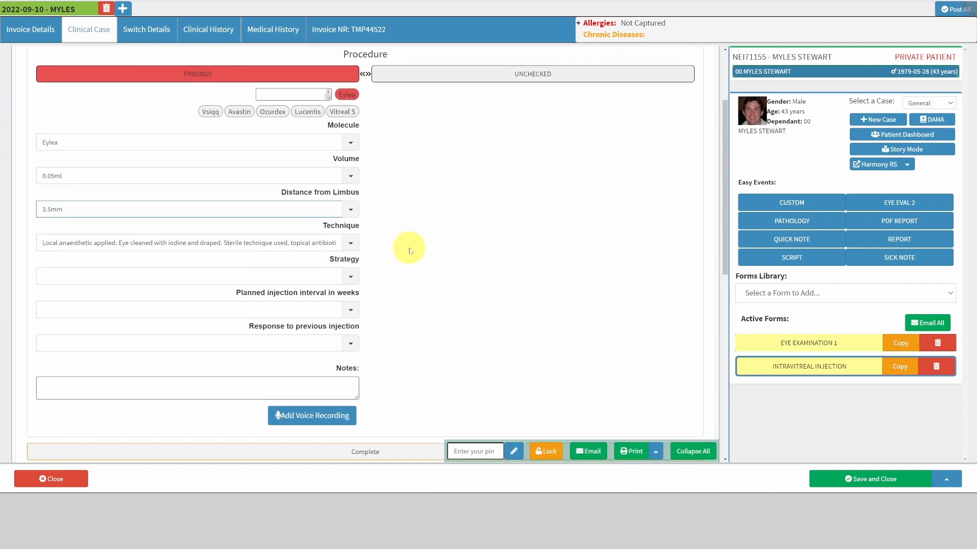
click(349, 238)
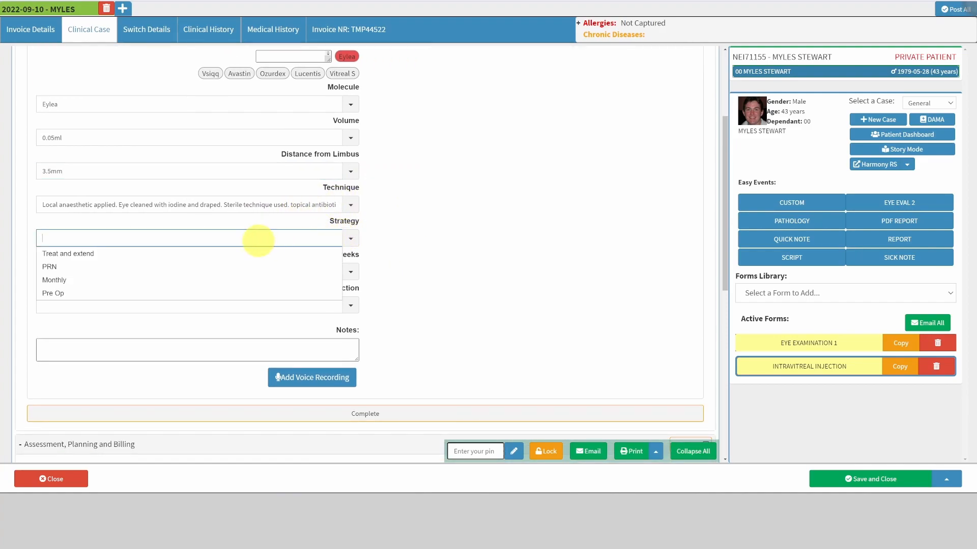
click(76, 266)
click(345, 275)
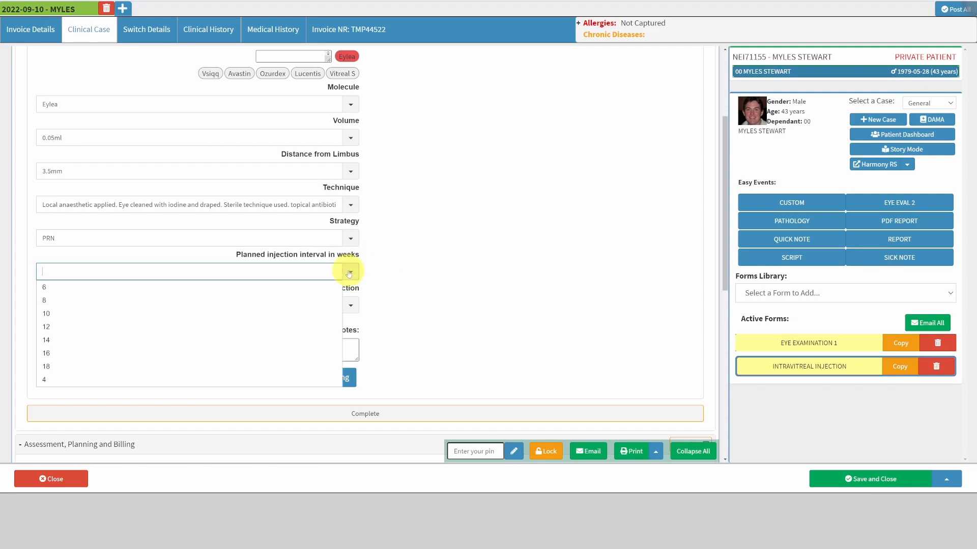
click(132, 379)
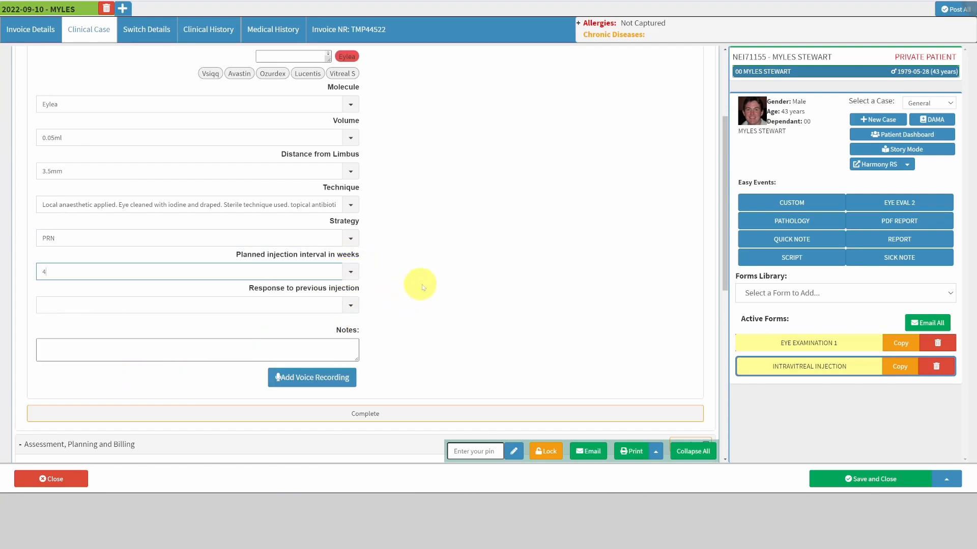
scroll(353, 272, down, 1)
click(351, 272)
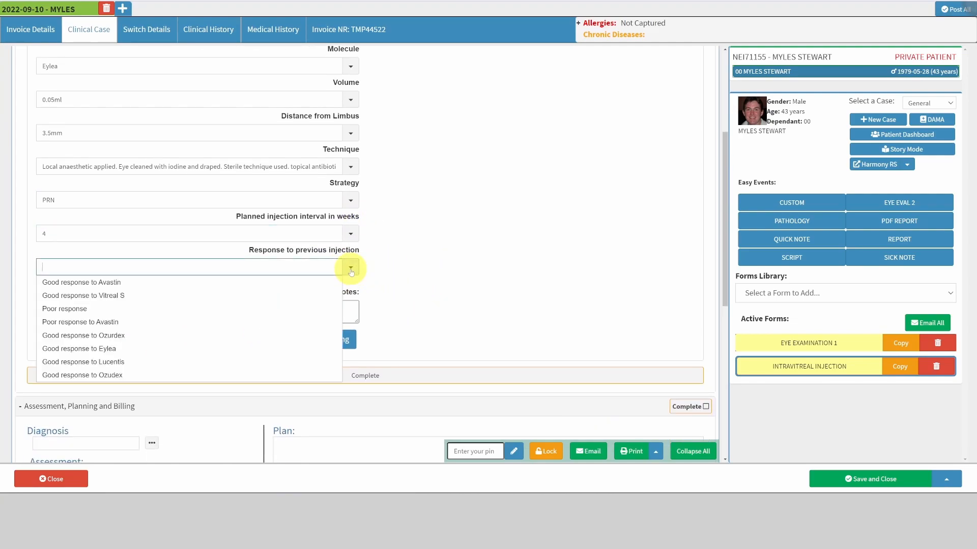
click(150, 326)
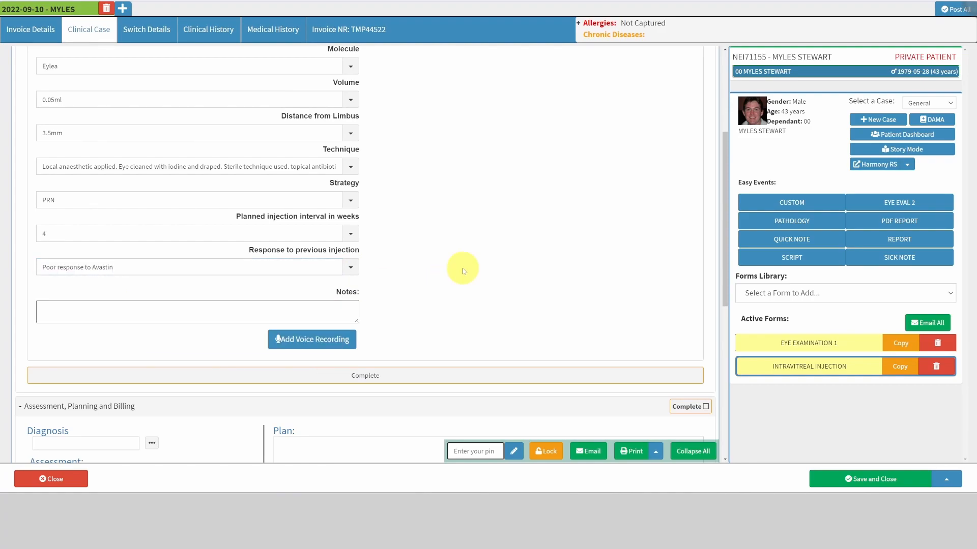
Review the completed injection details and compare the selected Eylea product with the billing line in Assessment, Planning and Billing.
scroll(461, 267, down, 2)
scroll(461, 268, down, 3)
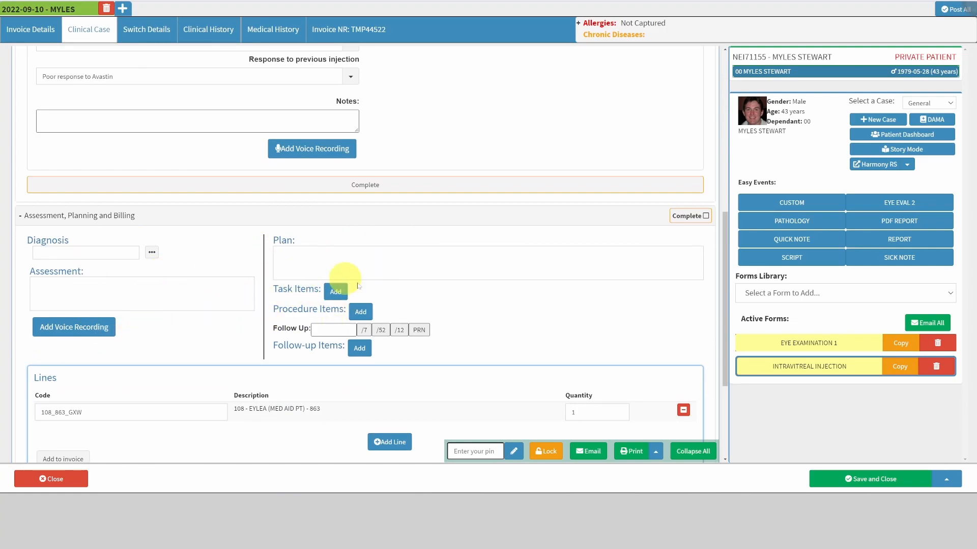
scroll(326, 277, up, 10)
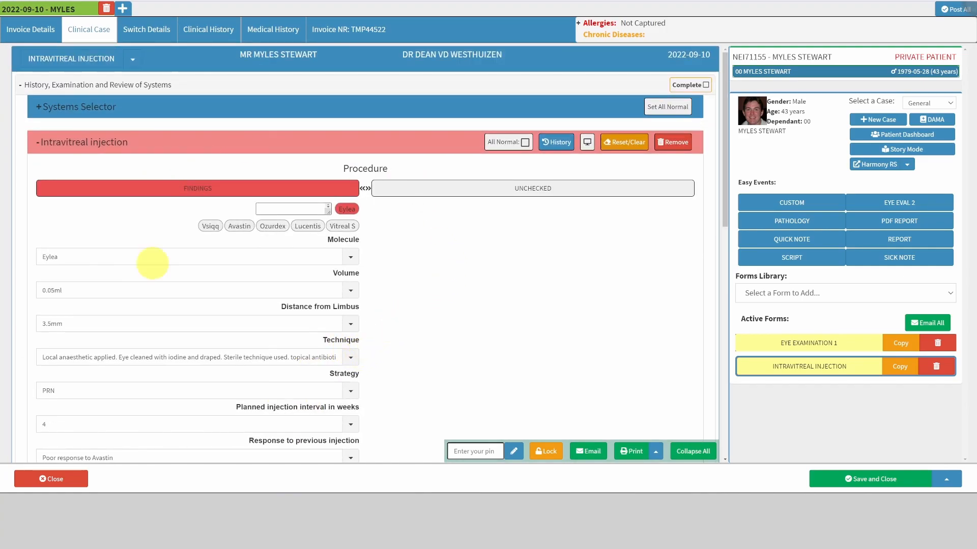
scroll(327, 302, down, 11)
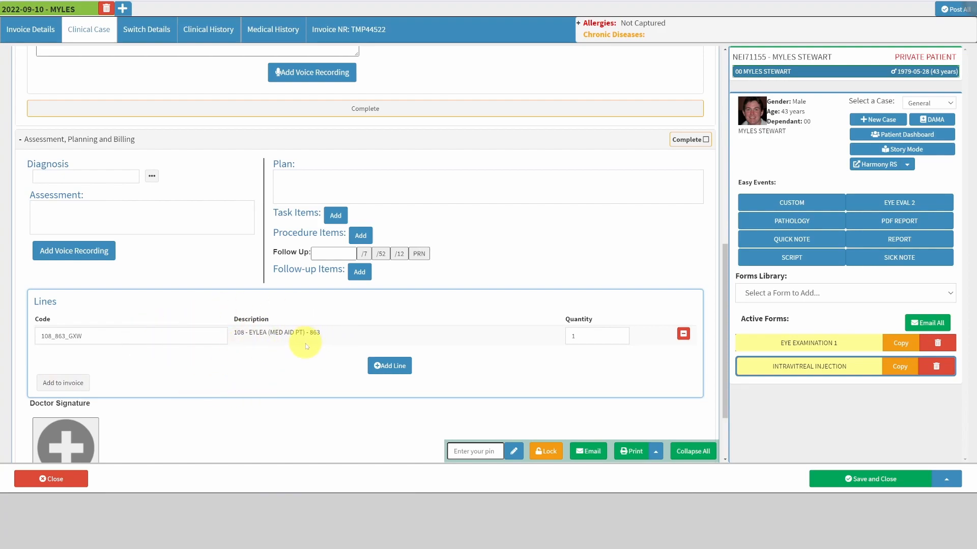
scroll(465, 402, up, 15)
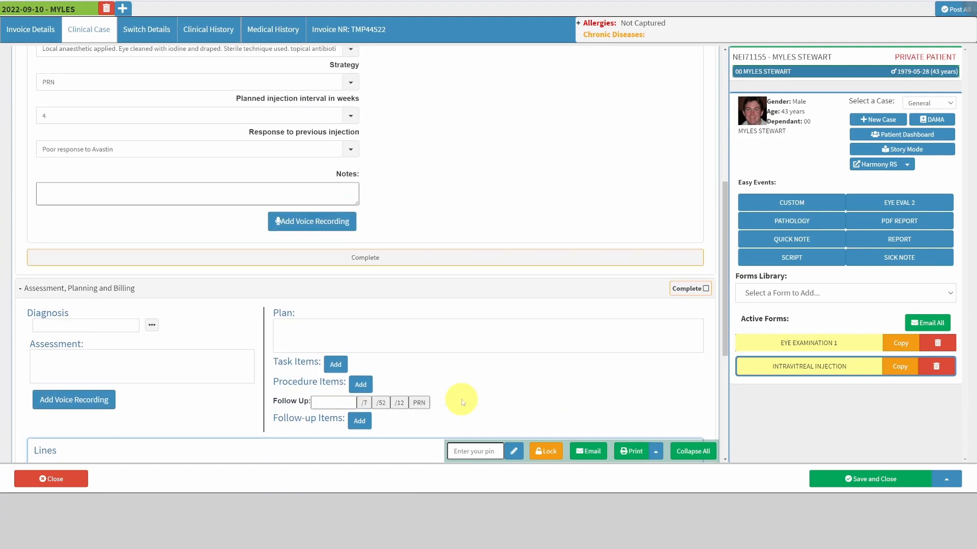
scroll(337, 213, down, 3)
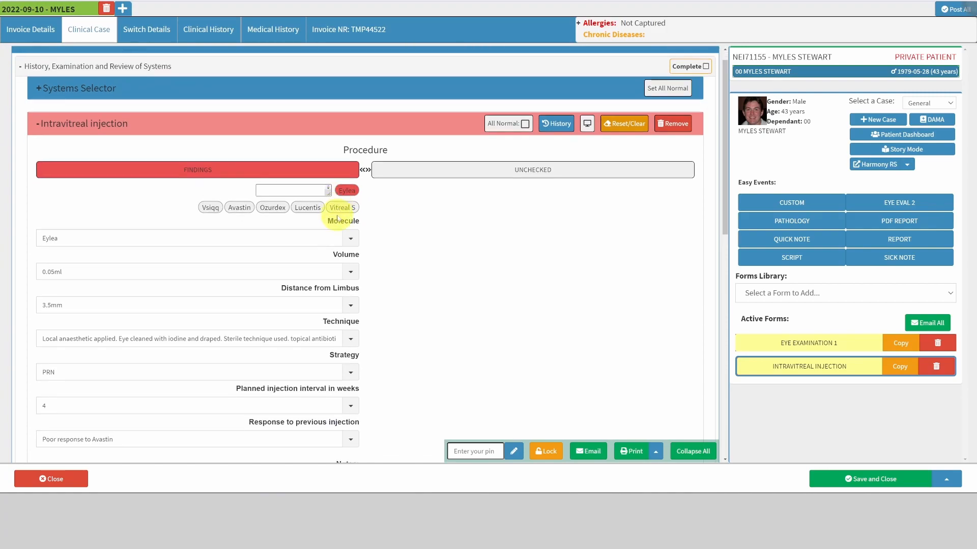
scroll(326, 181, down, 9)
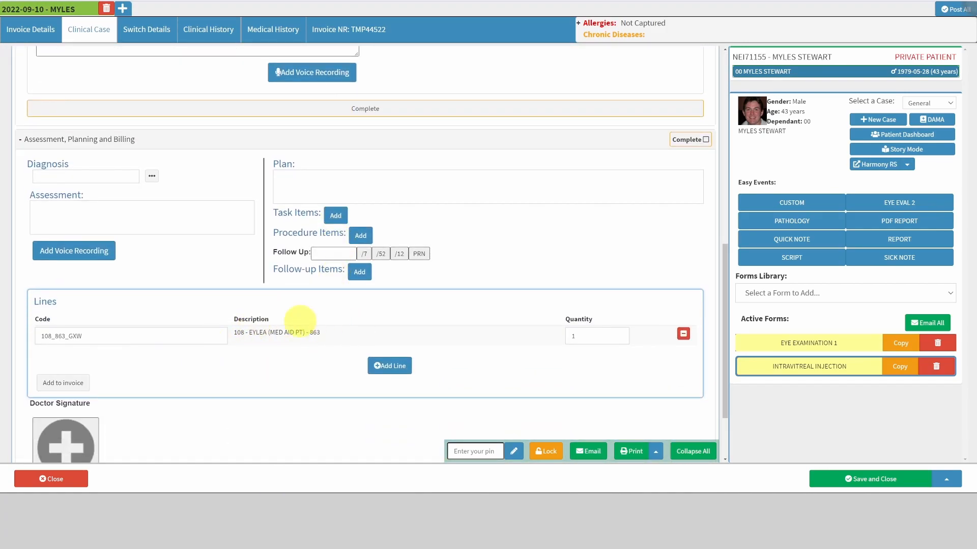
scroll(330, 361, up, 3)
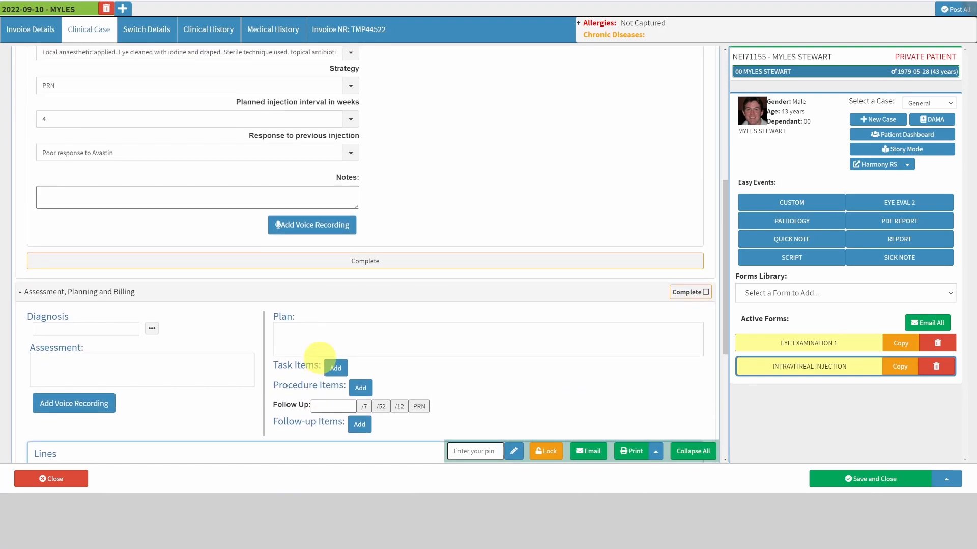
scroll(319, 356, up, 5)
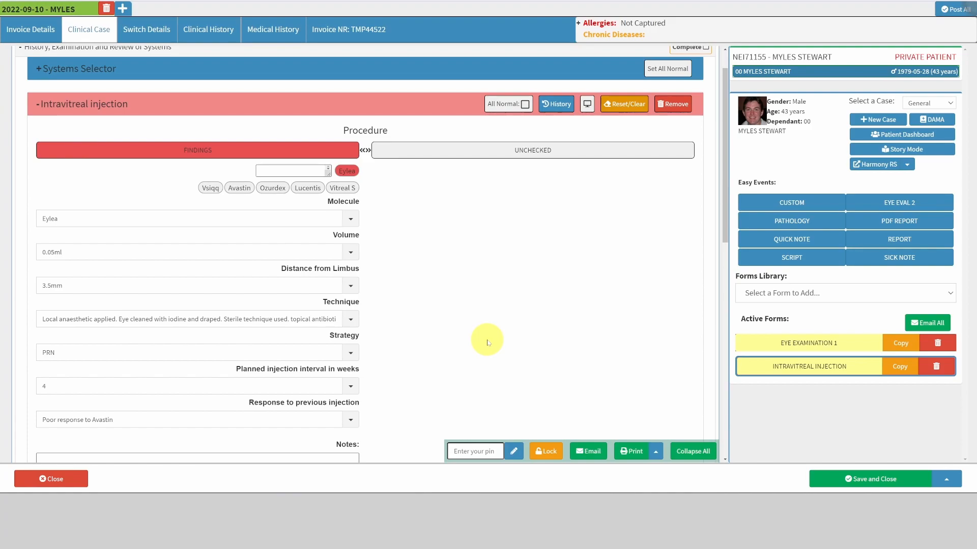
Sign the intravitreal injection form with the doctor's PIN and save the case while keeping it open.
scroll(488, 342, down, 10)
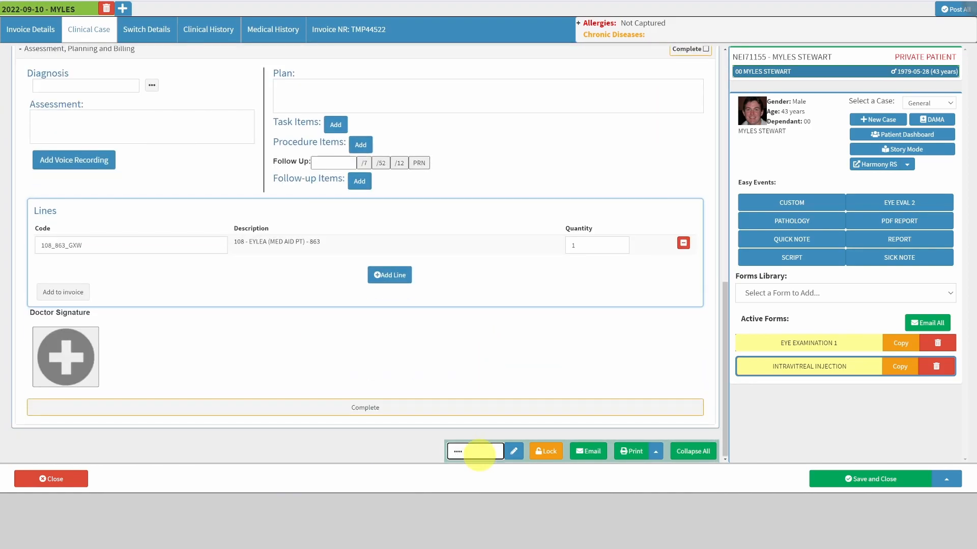
click(513, 453)
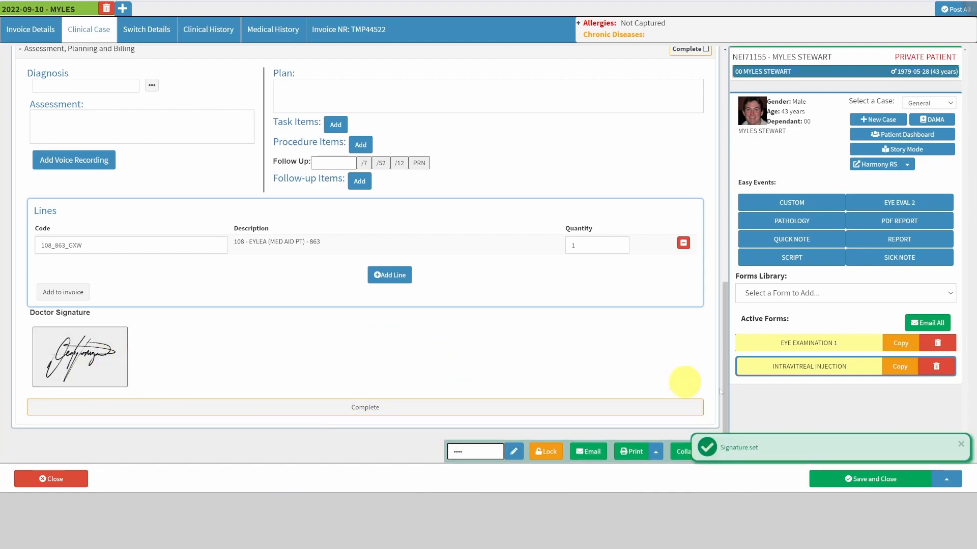
scroll(572, 326, up, 10)
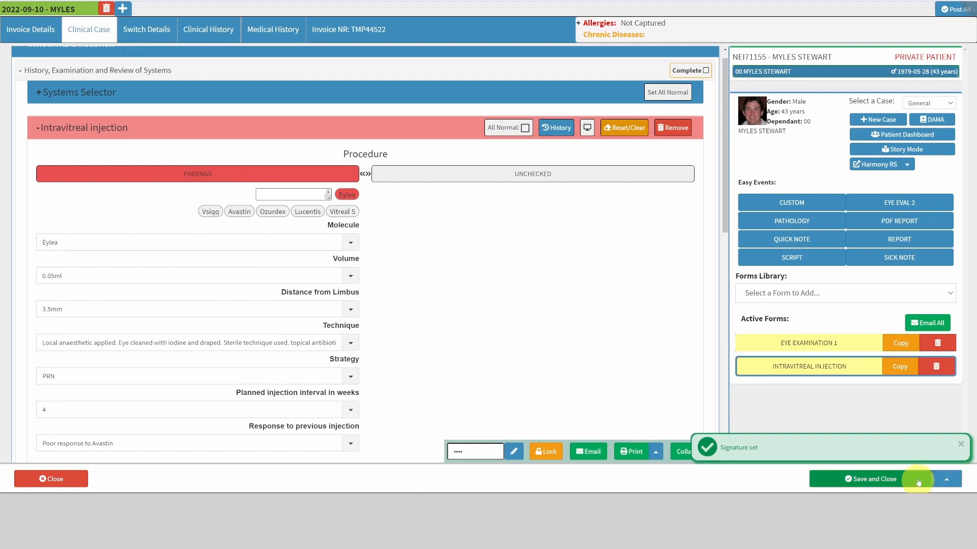
click(943, 482)
click(885, 431)
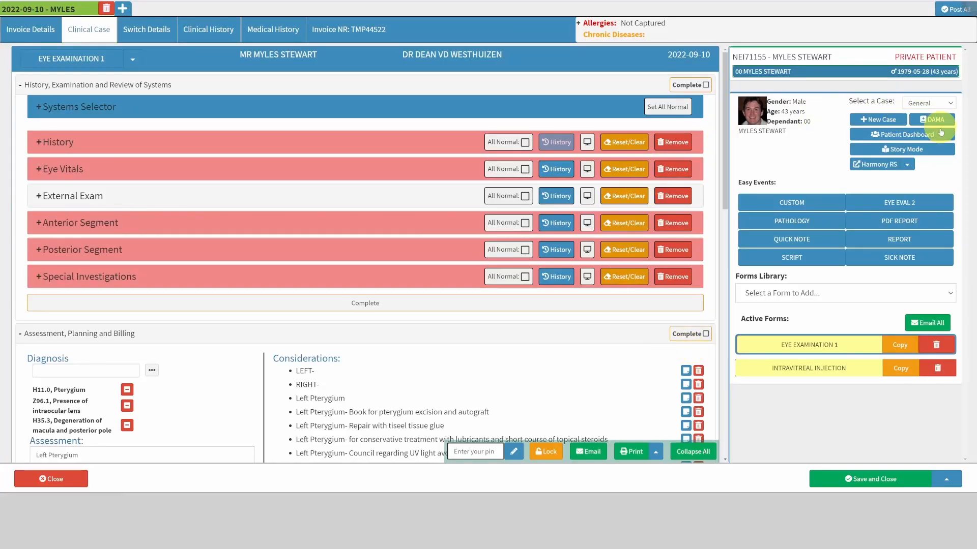
Reopen the Patient Dashboard and check its Intravitreal entries alongside the CMT, IOP and UCVA graphs.
click(913, 135)
scroll(610, 203, down, 3)
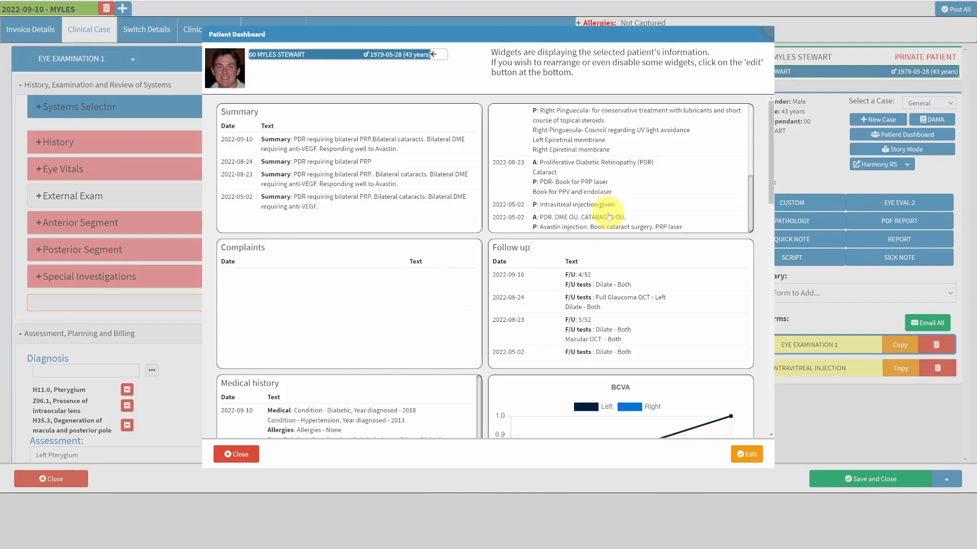
scroll(616, 275, down, 10)
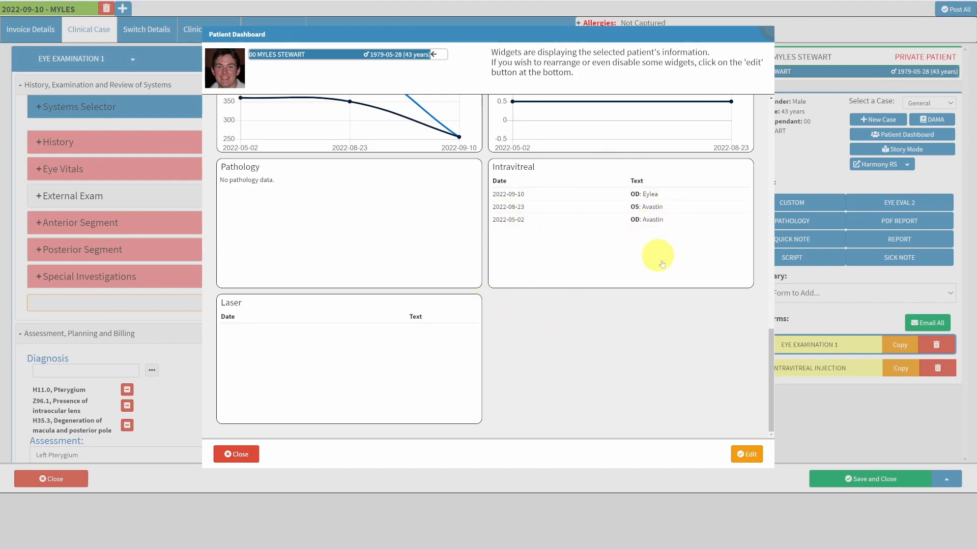
scroll(656, 295, up, 3)
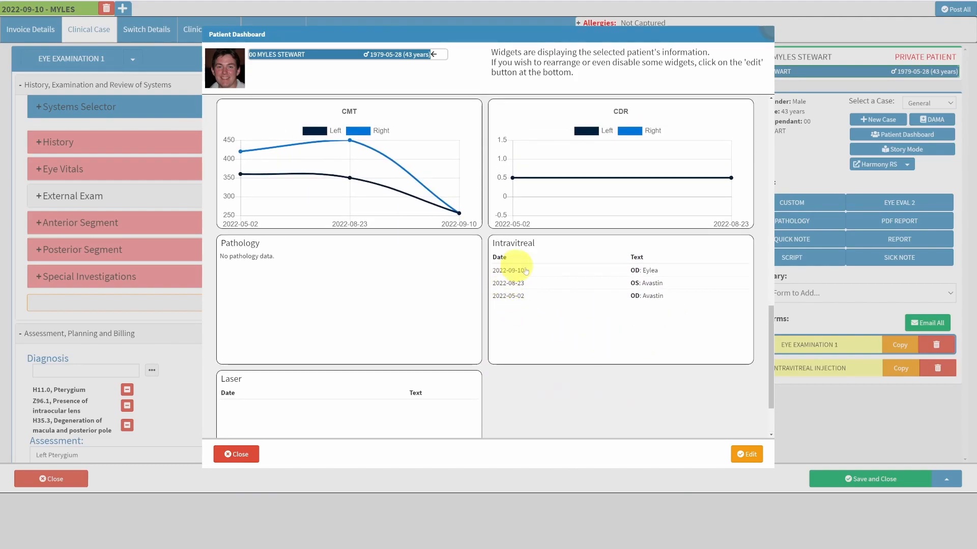
scroll(550, 305, up, 1)
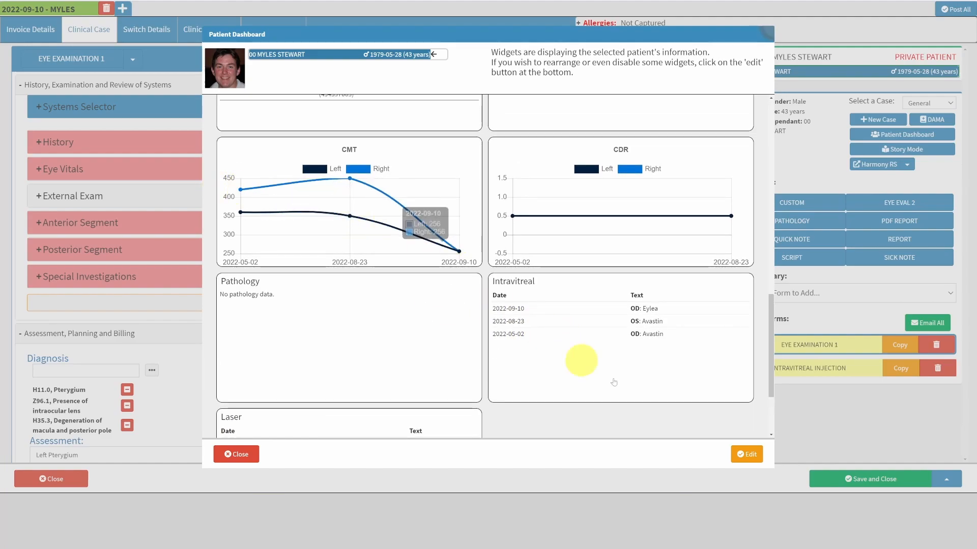
scroll(664, 406, up, 4)
scroll(664, 406, up, 5)
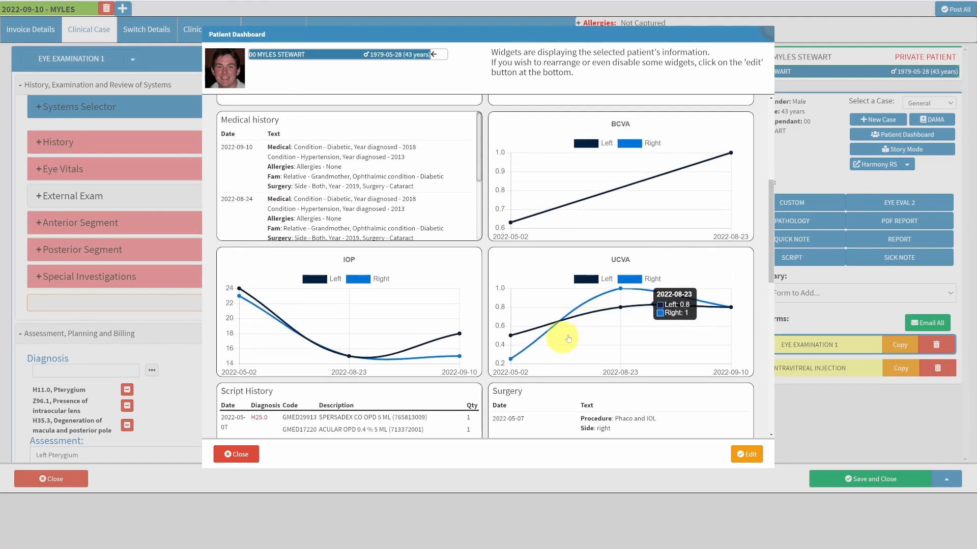
scroll(597, 350, down, 2)
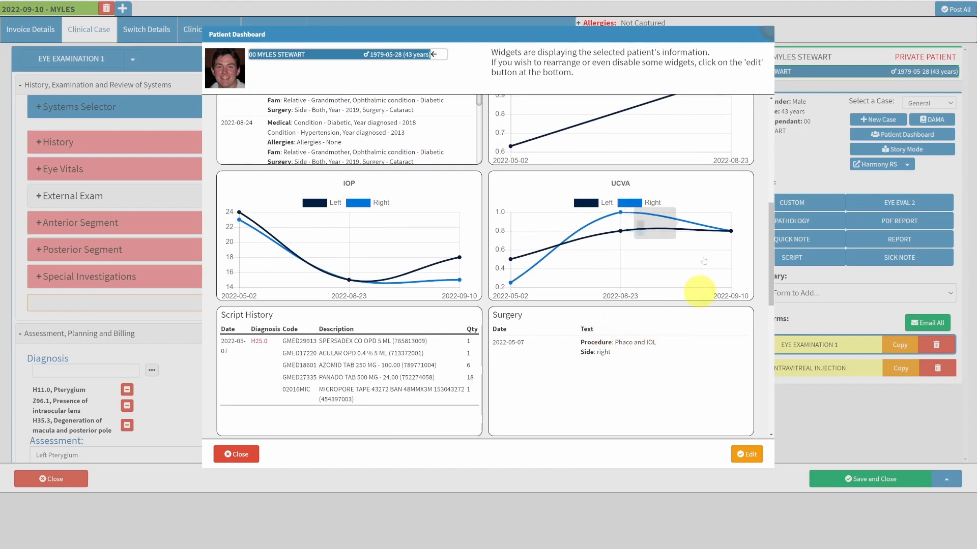
Open the Patient Dashboard for editing and look through its configurable widgets, from the UCVA graph to Intravitreal.
click(746, 454)
scroll(651, 331, down, 2)
mouse_move(560, 203)
mouse_down()
mouse_move(372, 295)
mouse_move(303, 212)
mouse_move(563, 205)
mouse_up()
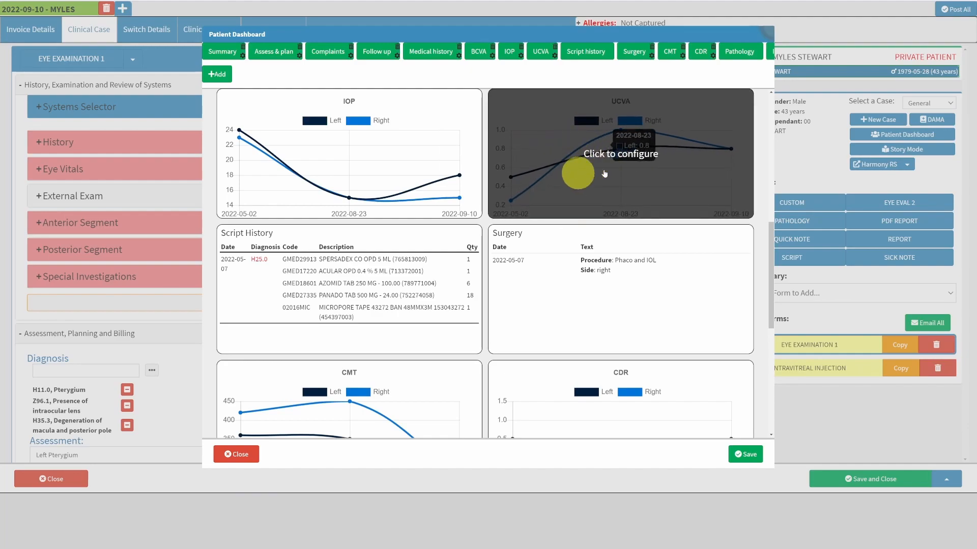
scroll(508, 335, down, 3)
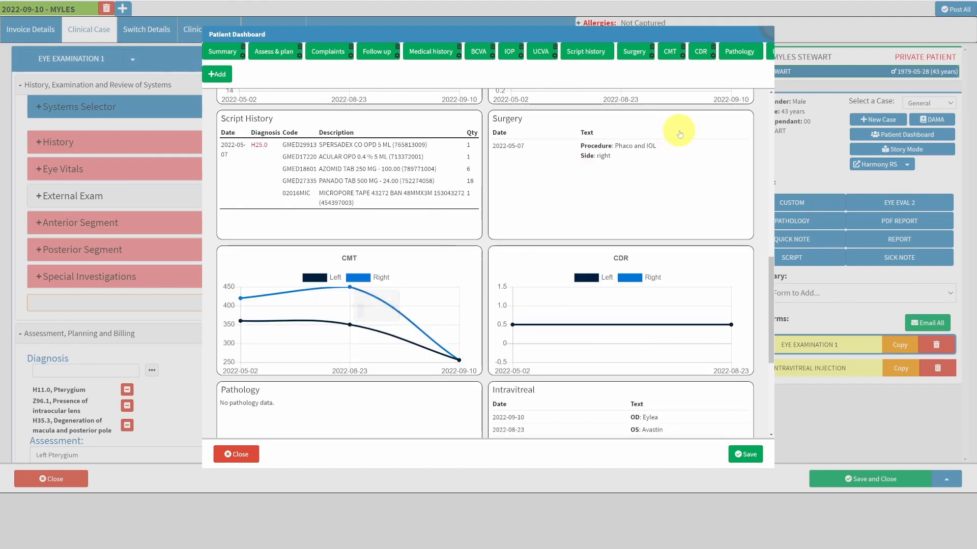
scroll(395, 332, up, 5)
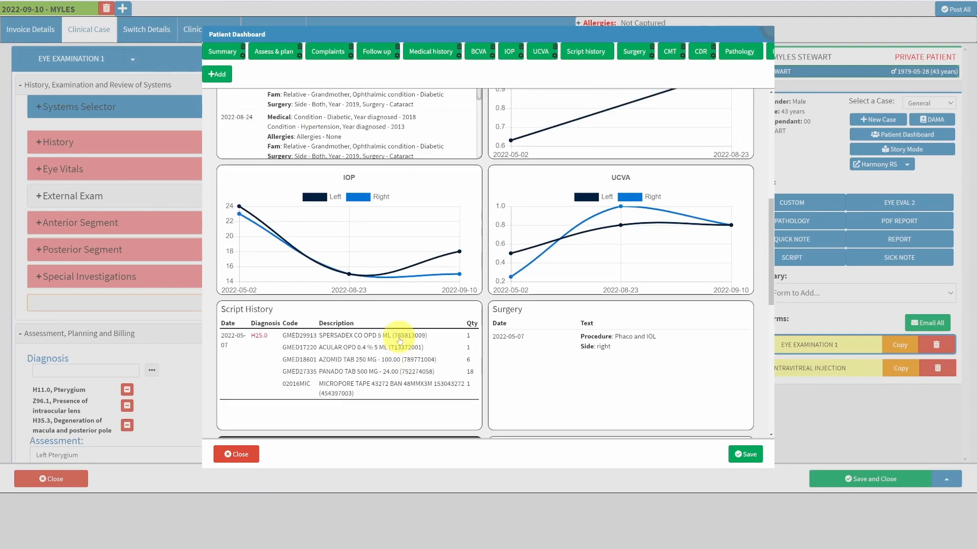
Look at the event template and graph type options for a new custom dashboard graph, then cancel it.
click(217, 74)
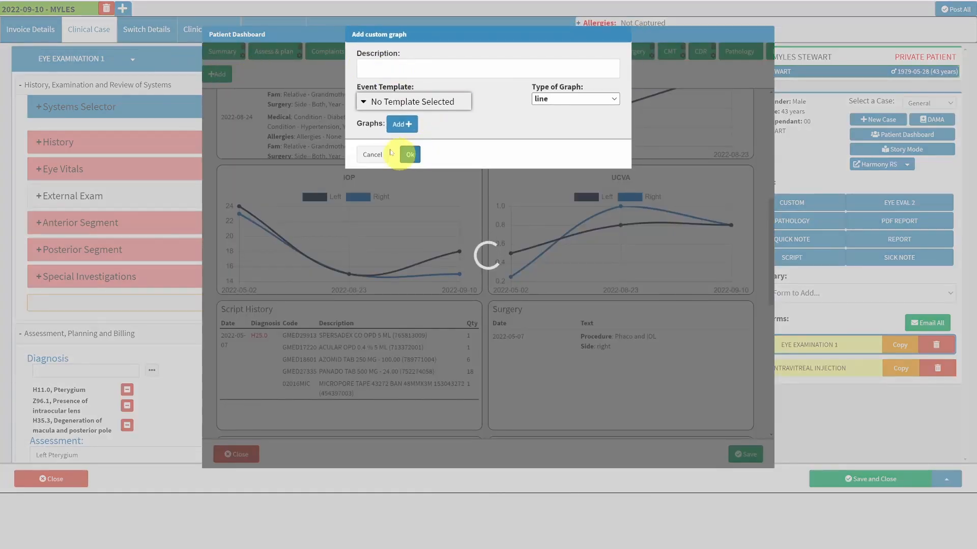
click(367, 101)
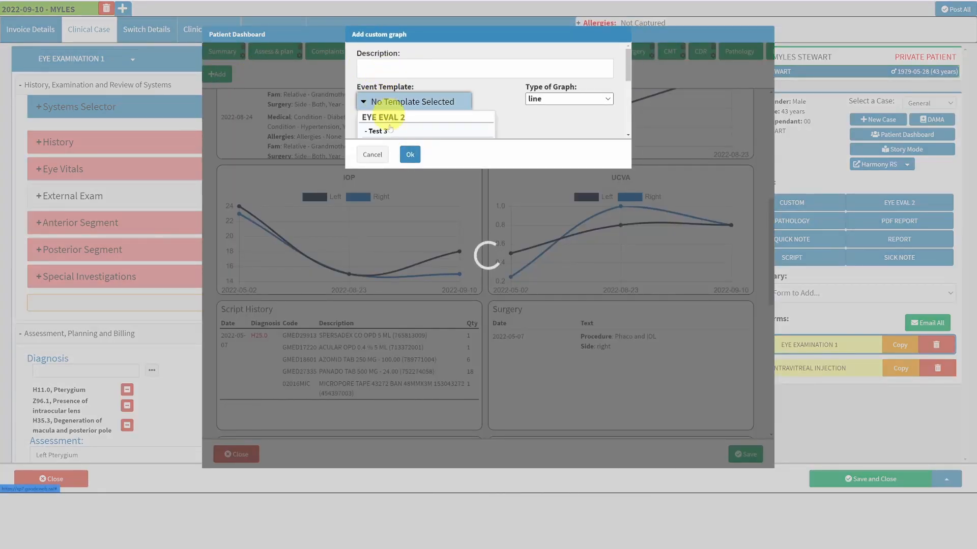
click(558, 105)
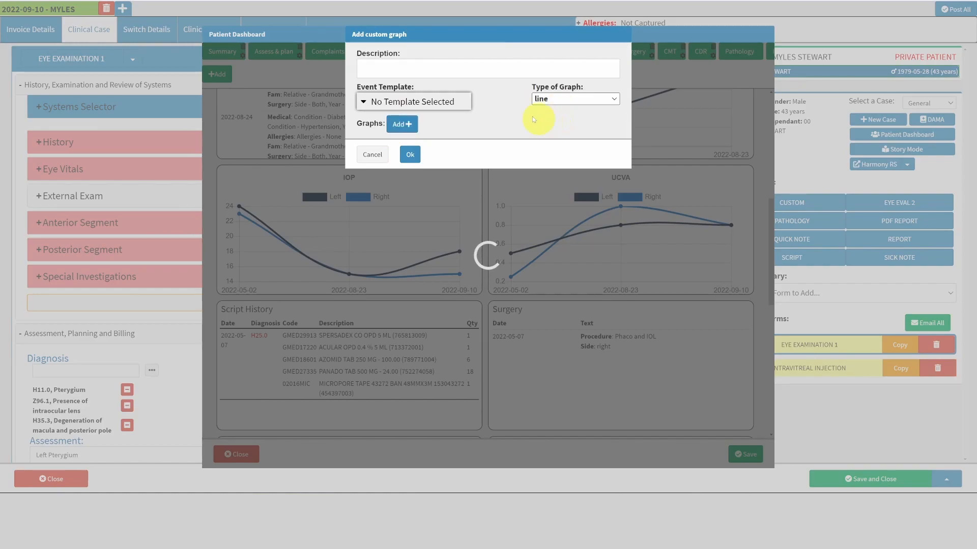
click(372, 155)
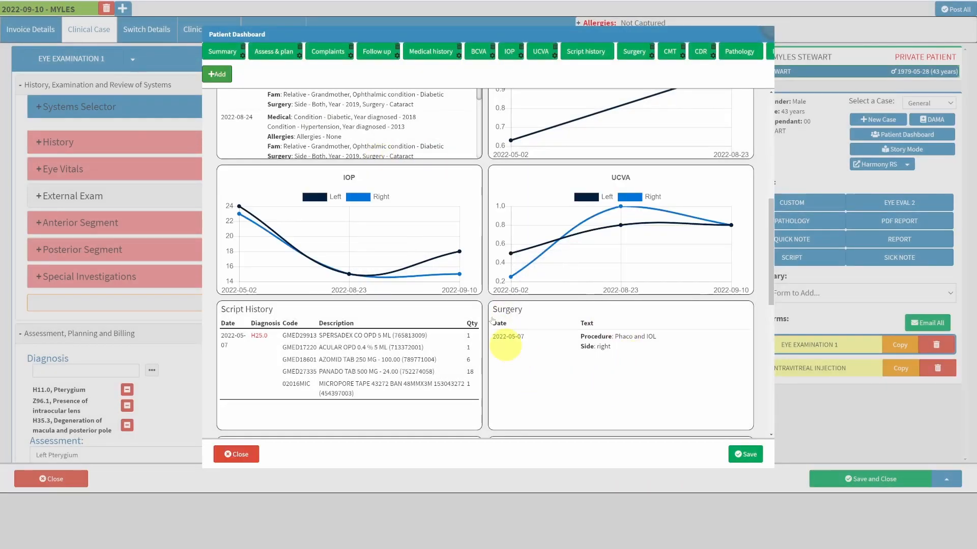
Save the Patient Dashboard's widget configuration and close the dashboard.
scroll(512, 414, down, 7)
scroll(562, 355, down, 2)
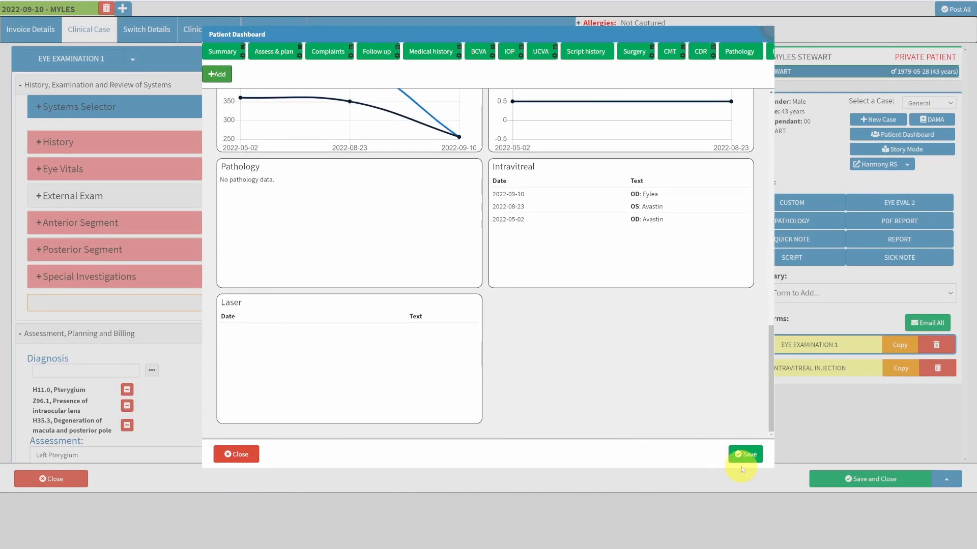
click(744, 454)
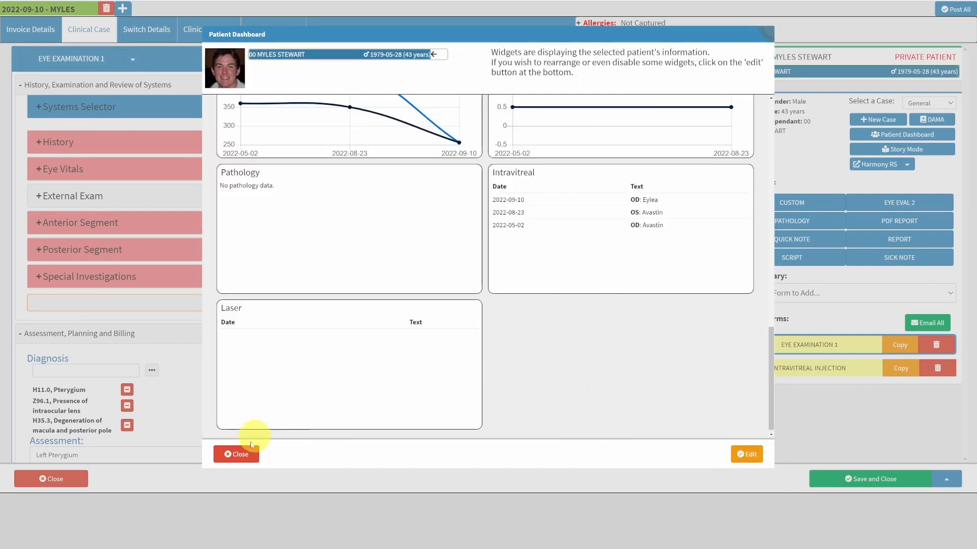
click(244, 452)
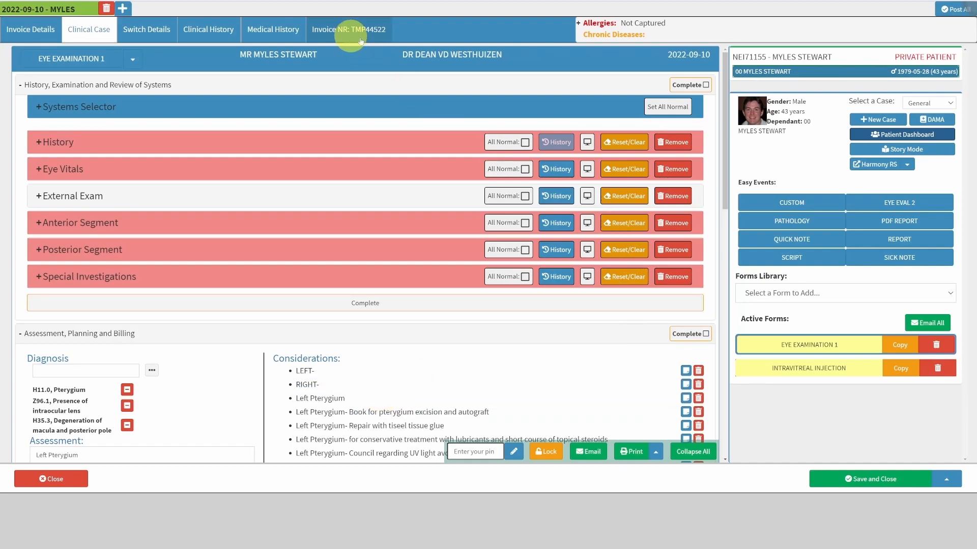
Open the Clinical History and read through the 2022-09-10 visit, from the eye examination to the intravitreal injection entry.
click(204, 29)
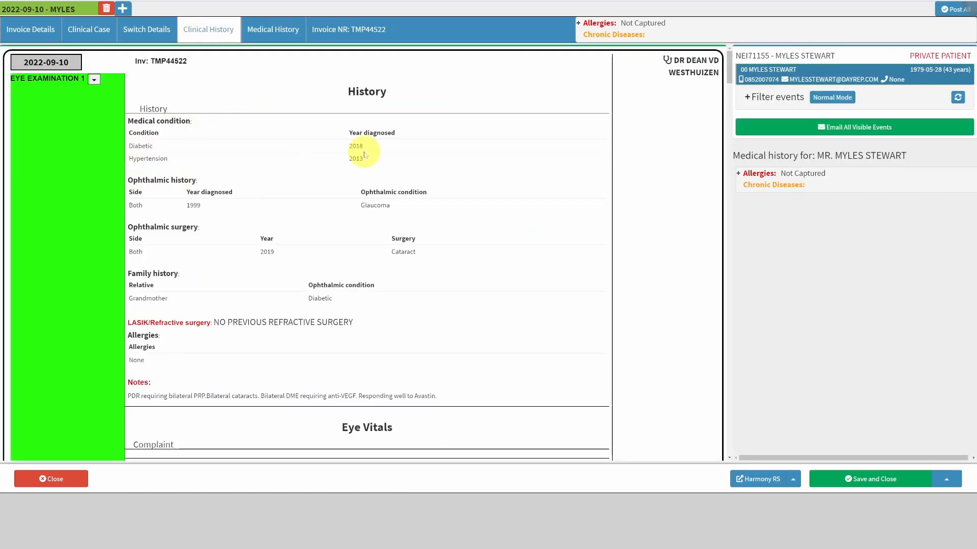
scroll(365, 148, down, 12)
scroll(365, 153, down, 12)
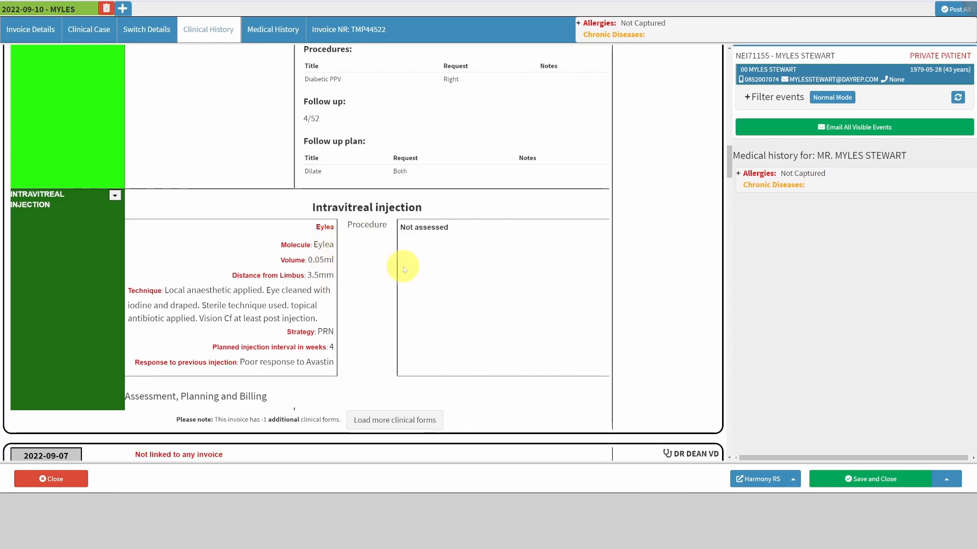
scroll(436, 300, up, 2)
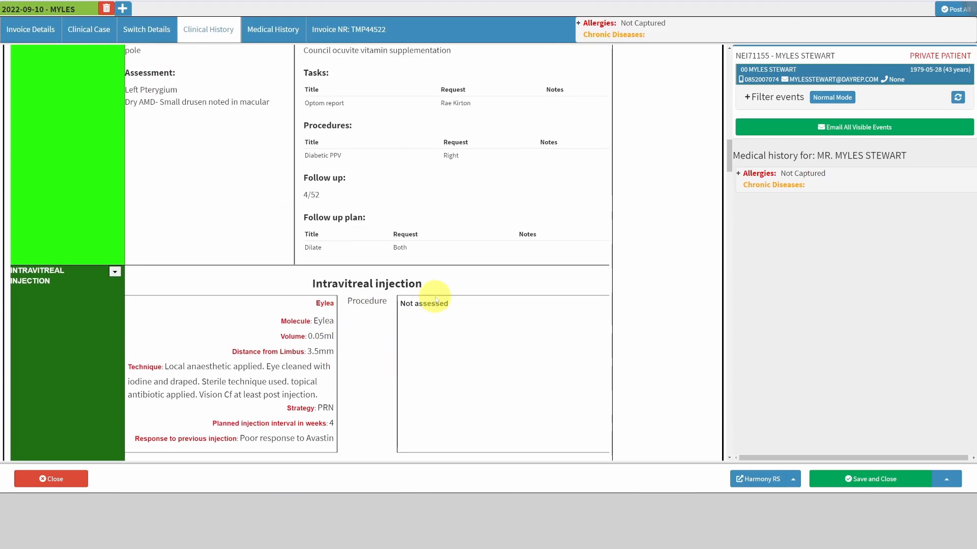
scroll(435, 301, up, 10)
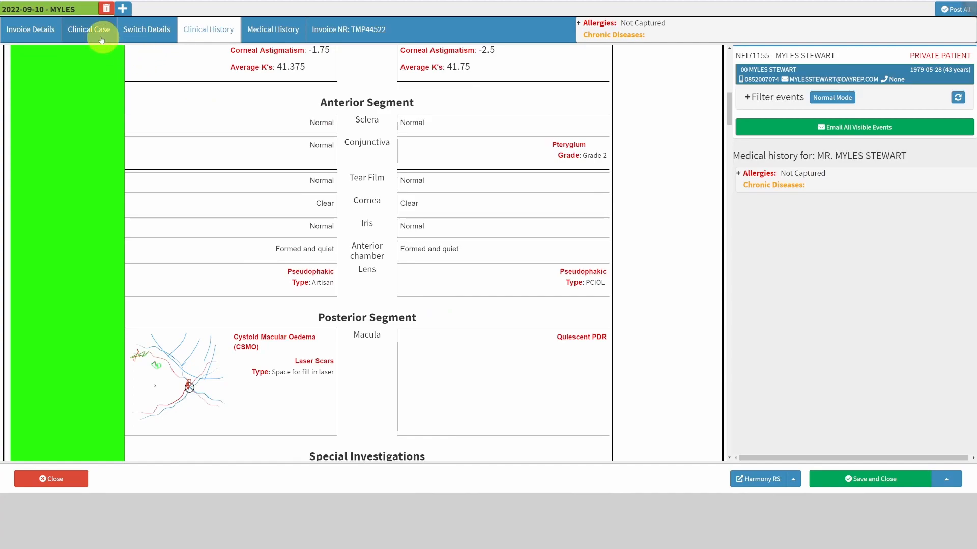
Return to the clinical case, add an EYE EVAL 2 form and switch its template to SURGERY.
click(100, 35)
click(885, 200)
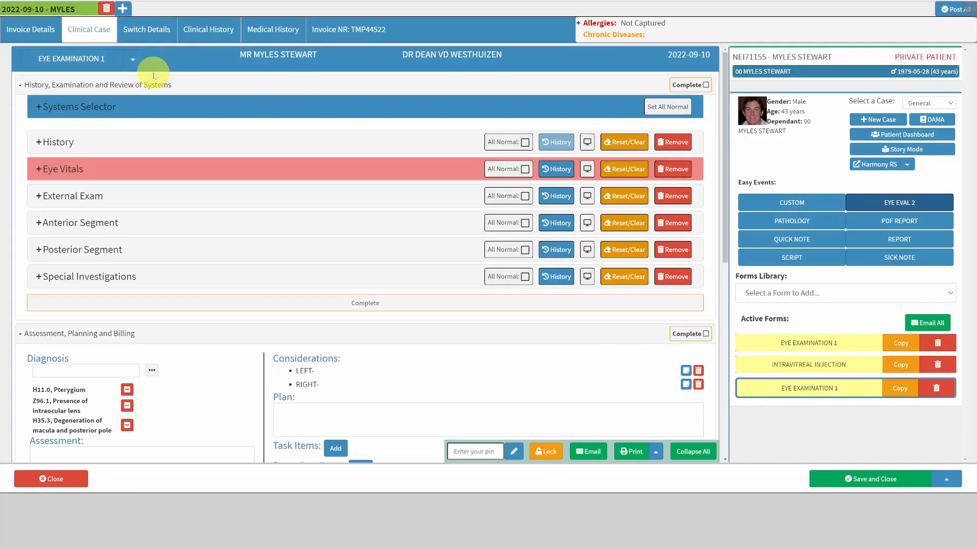
click(132, 59)
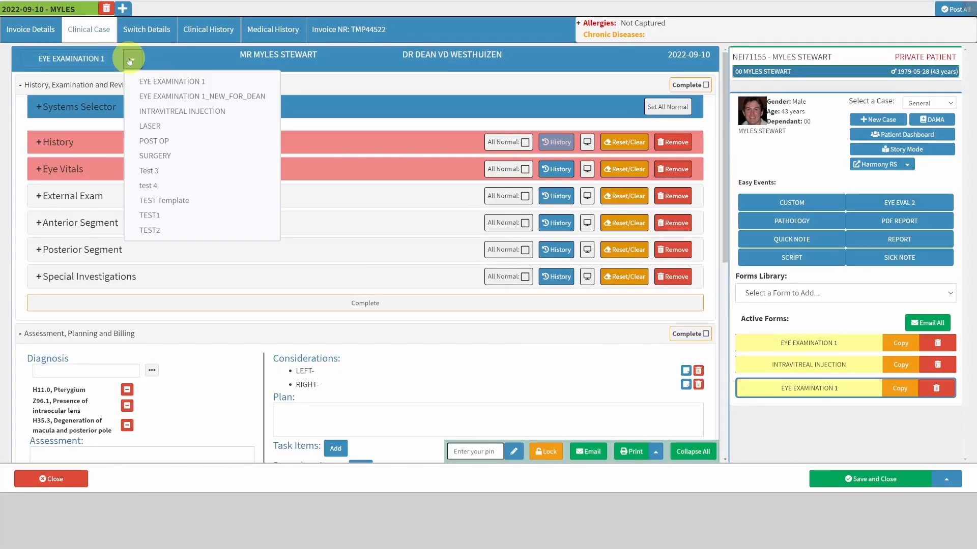
click(161, 155)
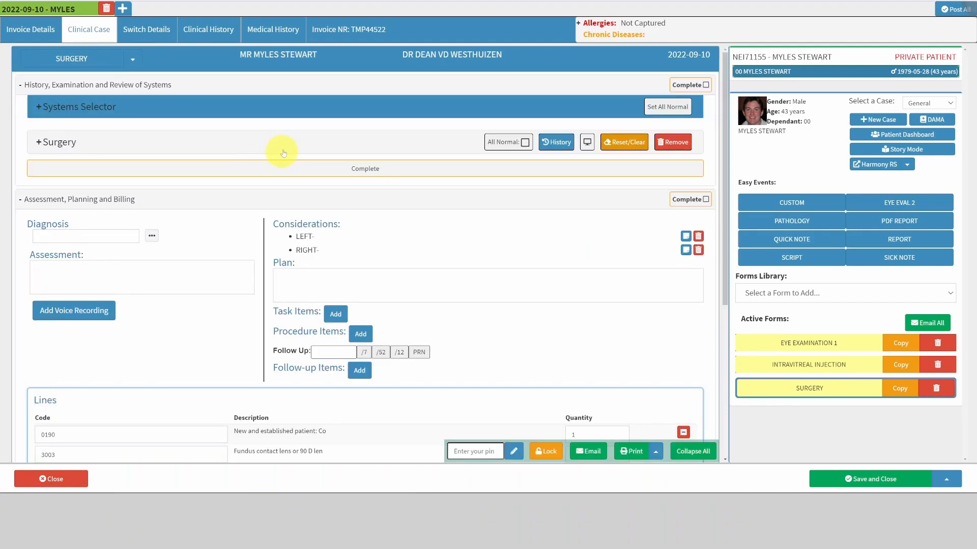
Expand the Surgery section, mark findings for Procedure, and set the procedure to PPV and the side to right.
click(283, 152)
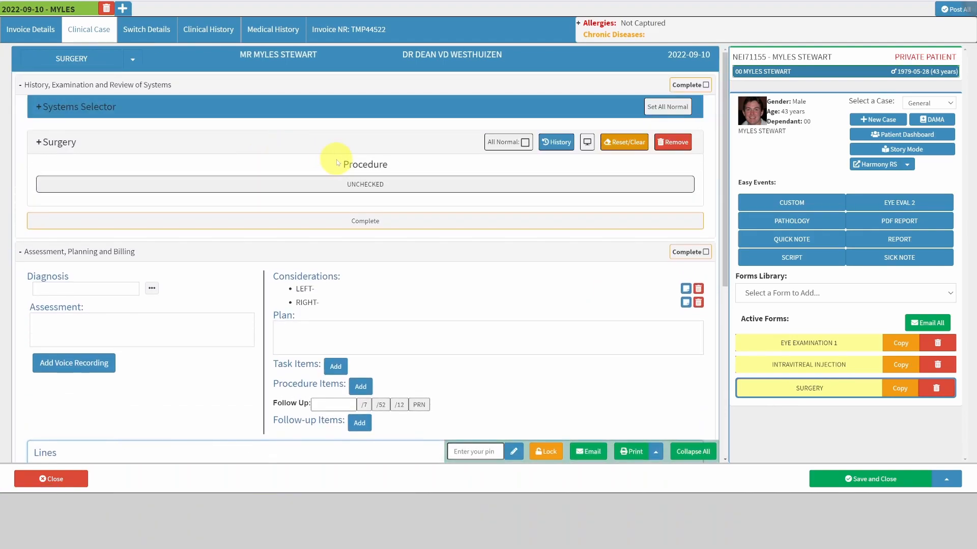
scroll(346, 160, down, 1)
click(354, 153)
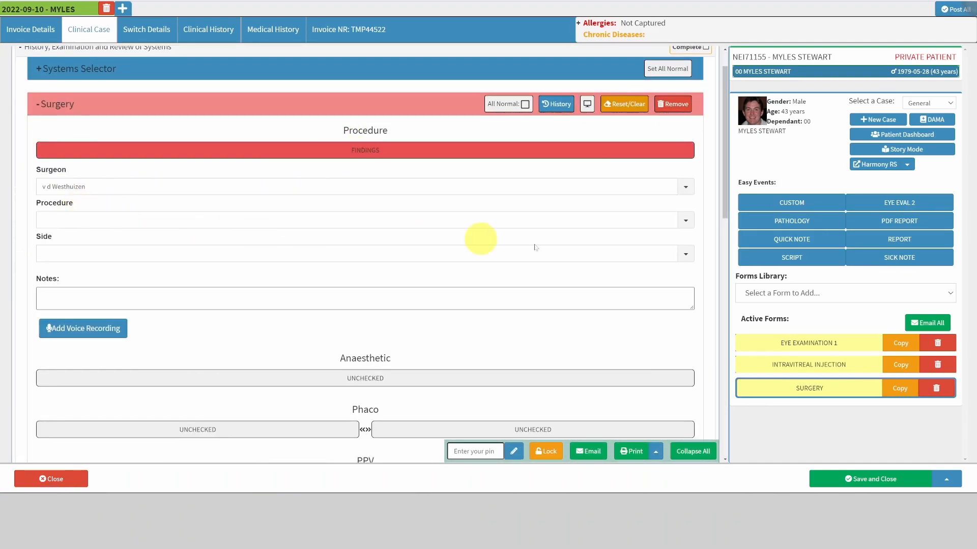
click(681, 226)
click(57, 247)
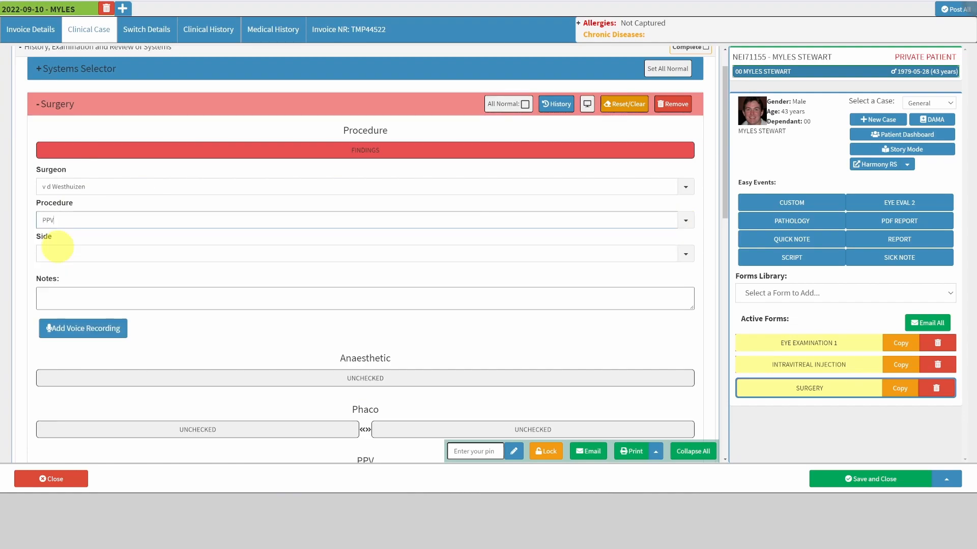
click(680, 263)
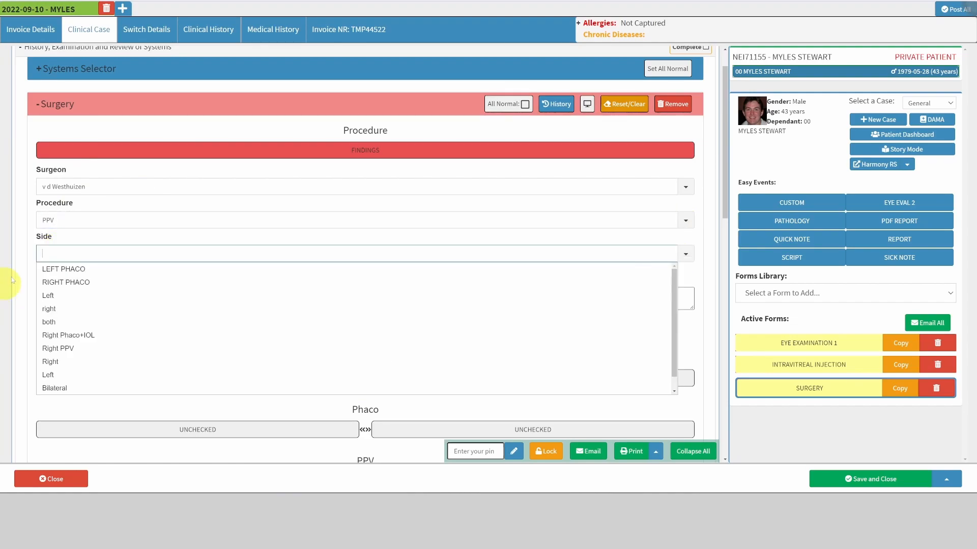
click(79, 308)
Mark findings for Anaesthetic and choose the anaesthetist from the listed options.
scroll(397, 315, down, 2)
click(388, 305)
scroll(506, 310, down, 1)
click(681, 300)
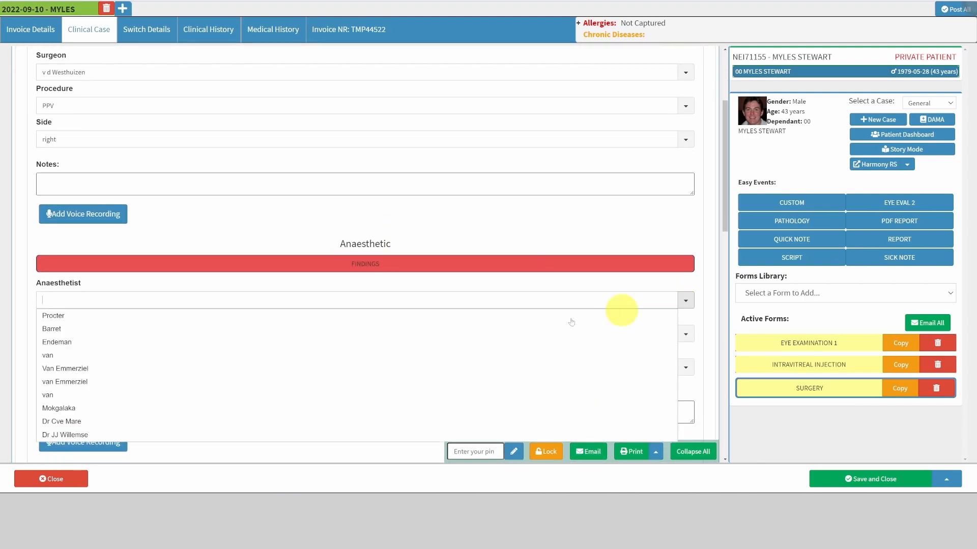
click(124, 342)
scroll(560, 298, down, 2)
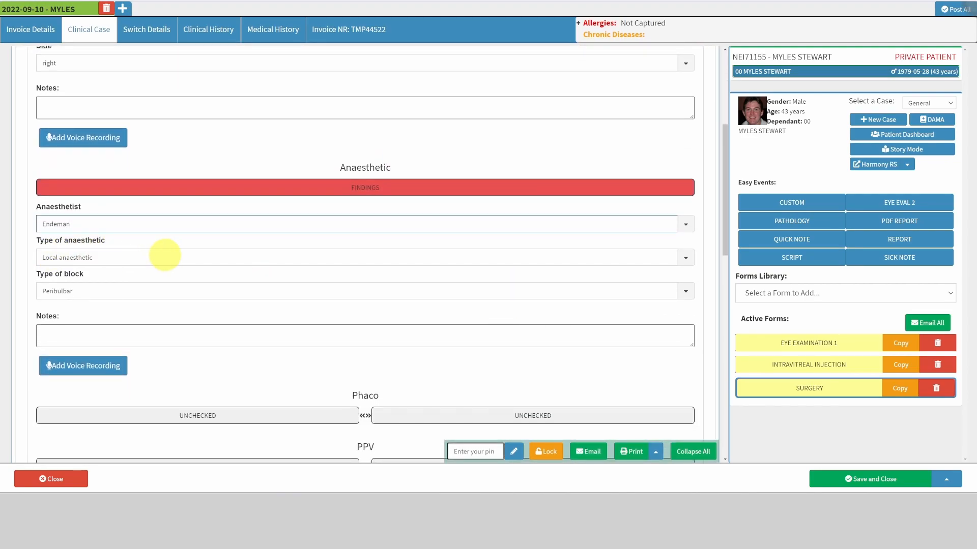
Mark findings for the right-eye PPV and set the reason for surgery to Epiretinal membrane.
scroll(163, 259, down, 4)
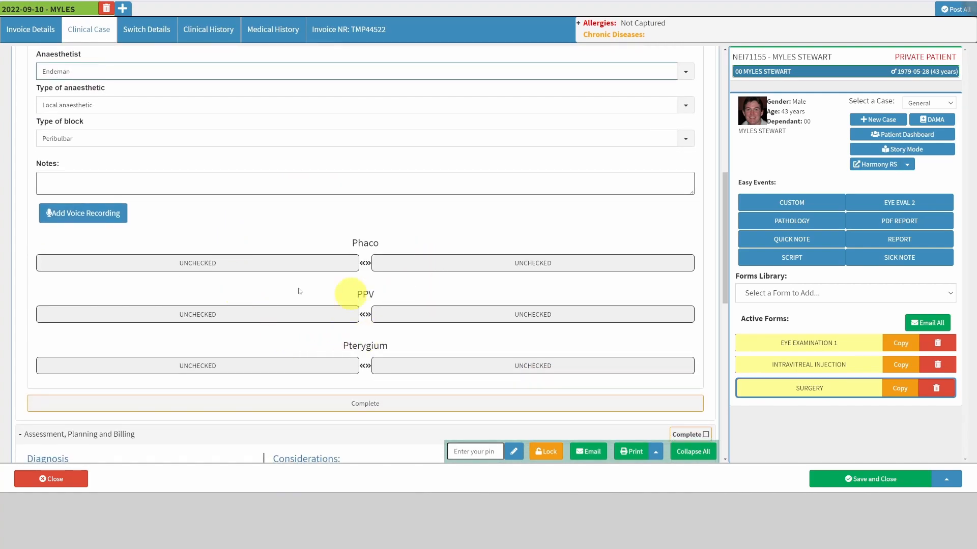
scroll(383, 264, down, 2)
click(294, 239)
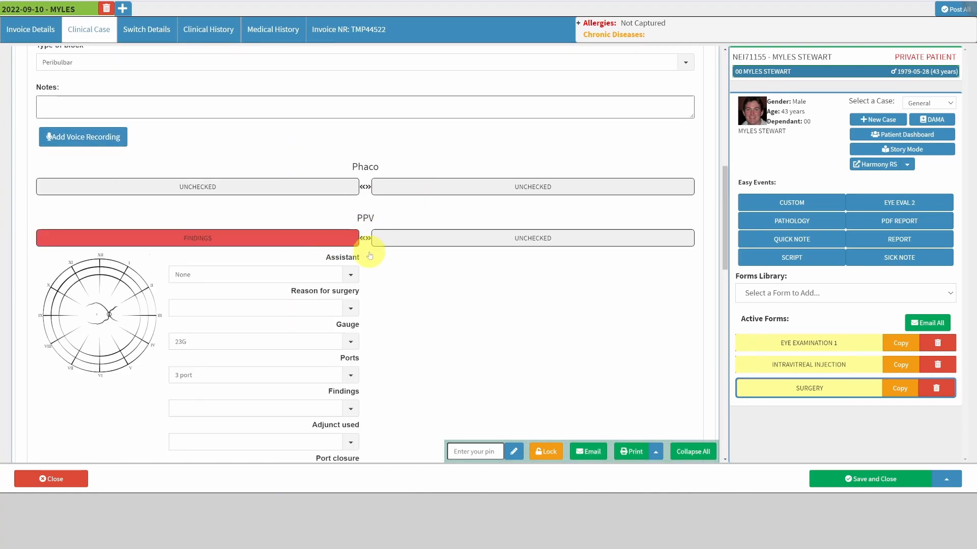
scroll(209, 279, down, 5)
click(349, 232)
click(235, 247)
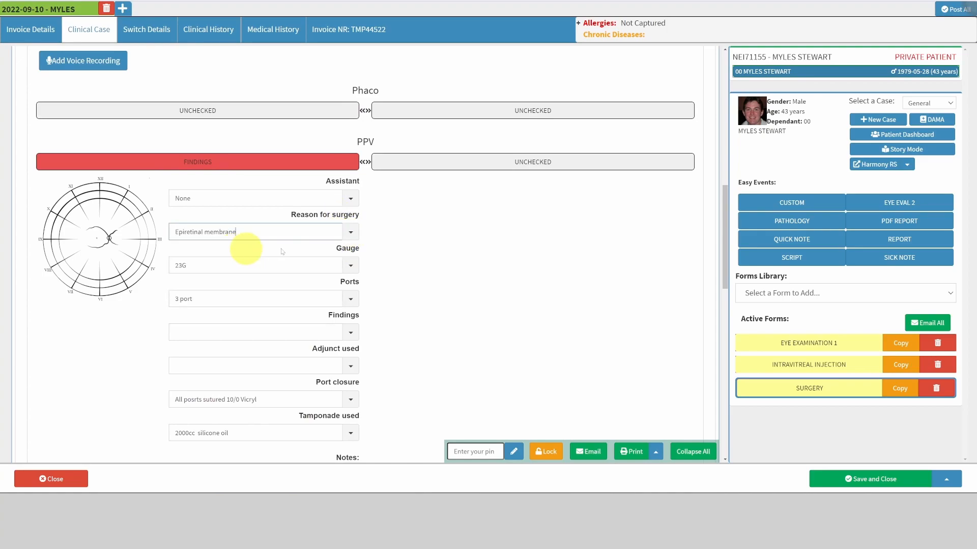
Set the adjunct used in the right-eye PPV findings to Triamcinilone.
scroll(346, 254, down, 1)
scroll(358, 307, down, 1)
click(349, 290)
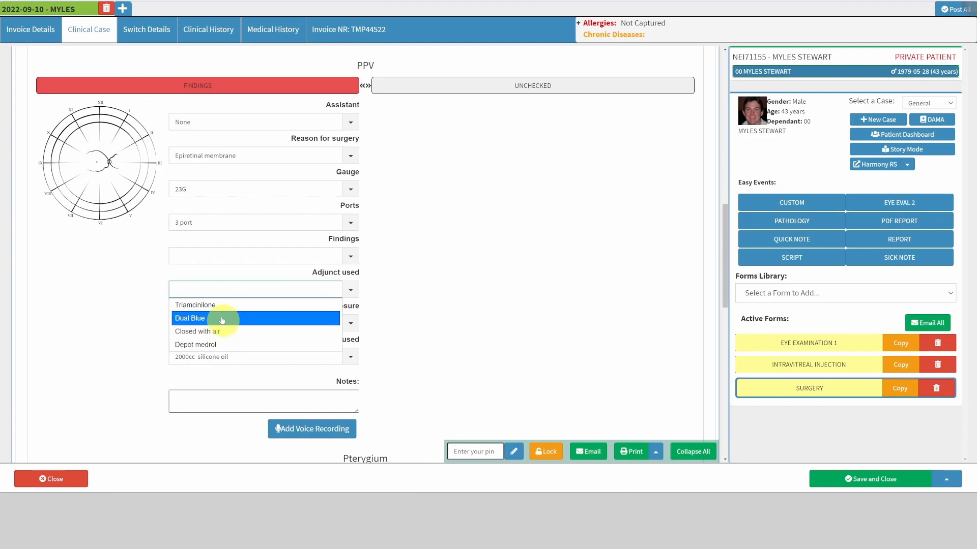
click(218, 305)
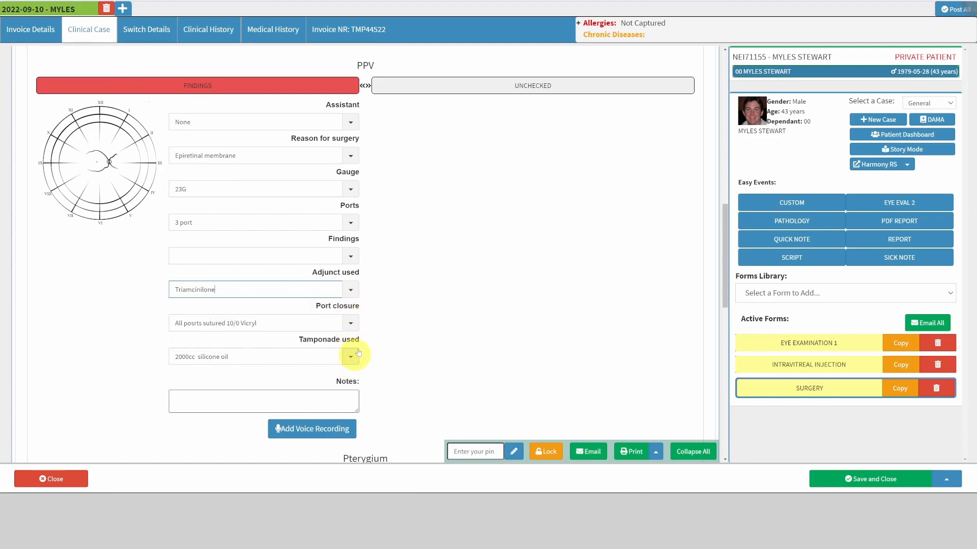
Open the right-eye PPV fundus diagram in the image editor, examine it and close it without drawing.
scroll(388, 331, down, 1)
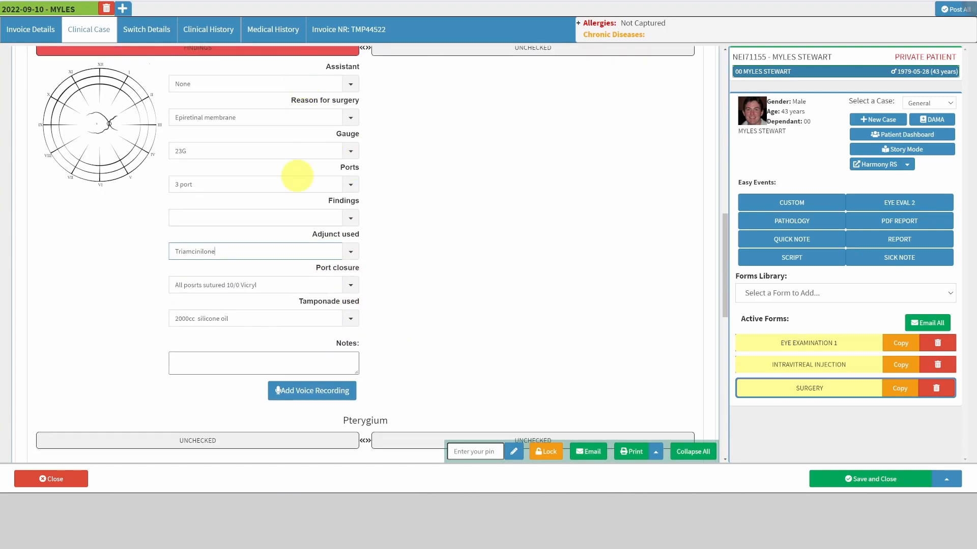
click(106, 149)
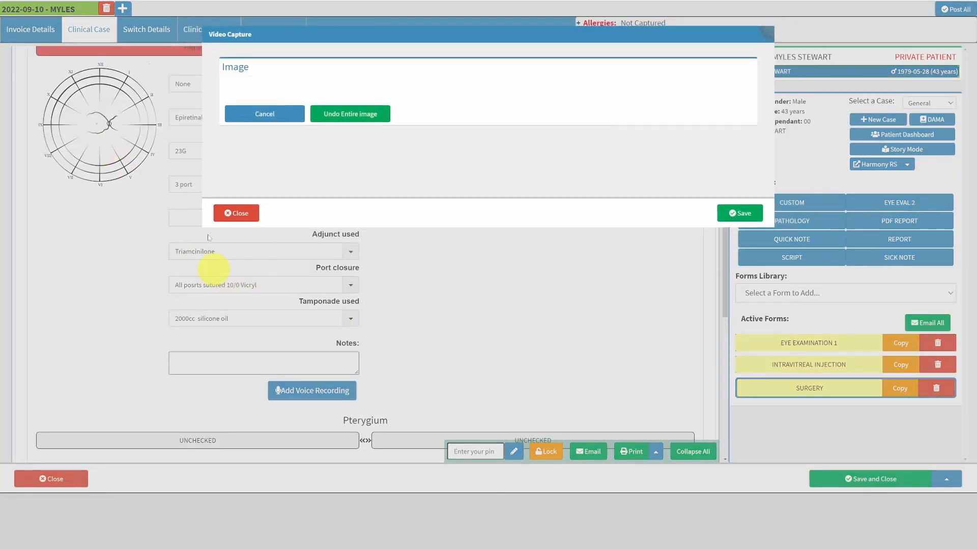
scroll(473, 279, down, 3)
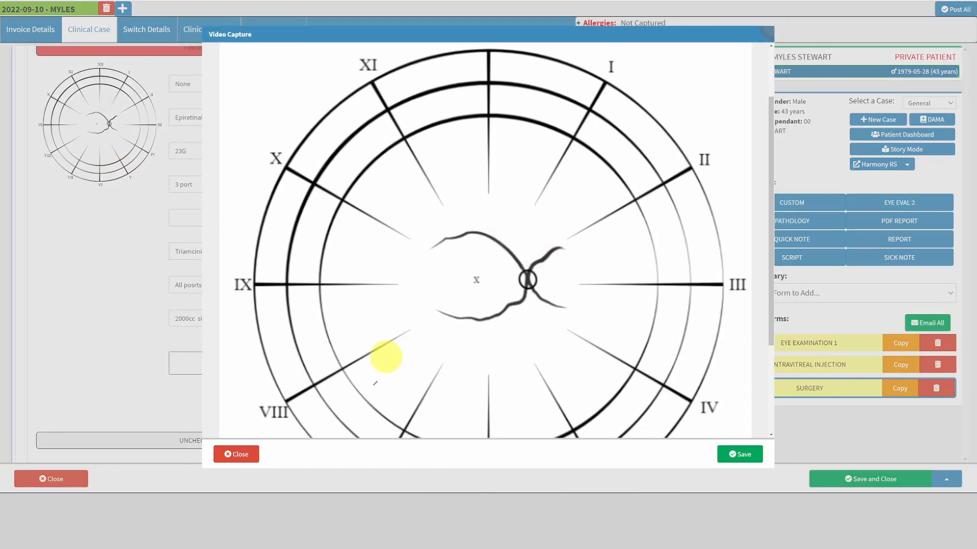
click(238, 454)
Mark findings for the right-eye Phaco to bring up its surgical details.
scroll(271, 254, down, 1)
scroll(267, 252, up, 1)
scroll(296, 194, down, 3)
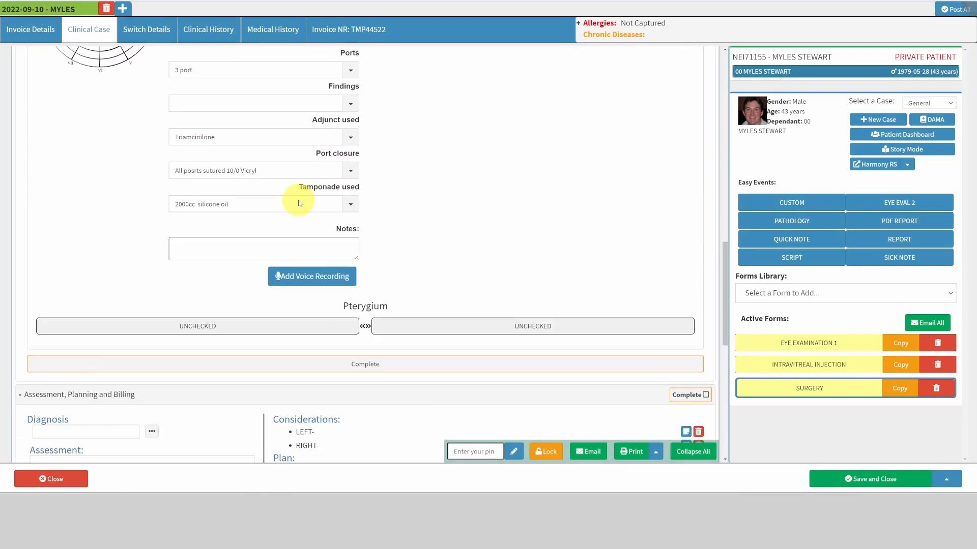
scroll(355, 320, up, 6)
scroll(229, 212, up, 2)
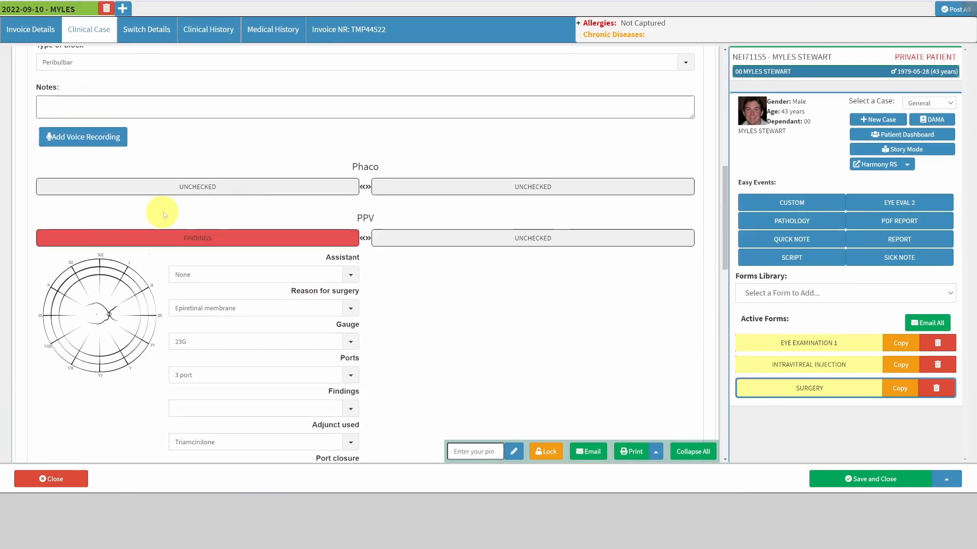
click(191, 187)
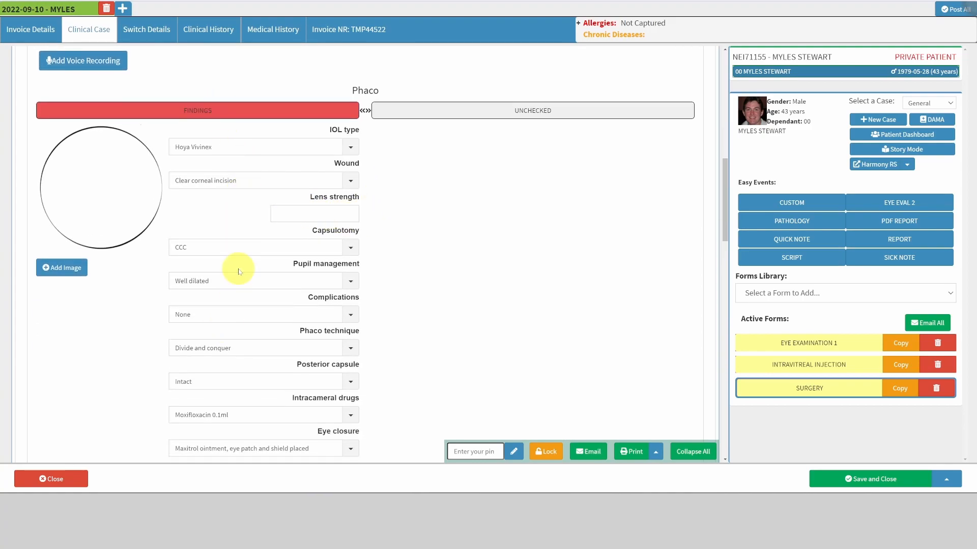
Sign the surgery form with the practitioner's signature PIN and save the clinical case.
scroll(231, 282, down, 2)
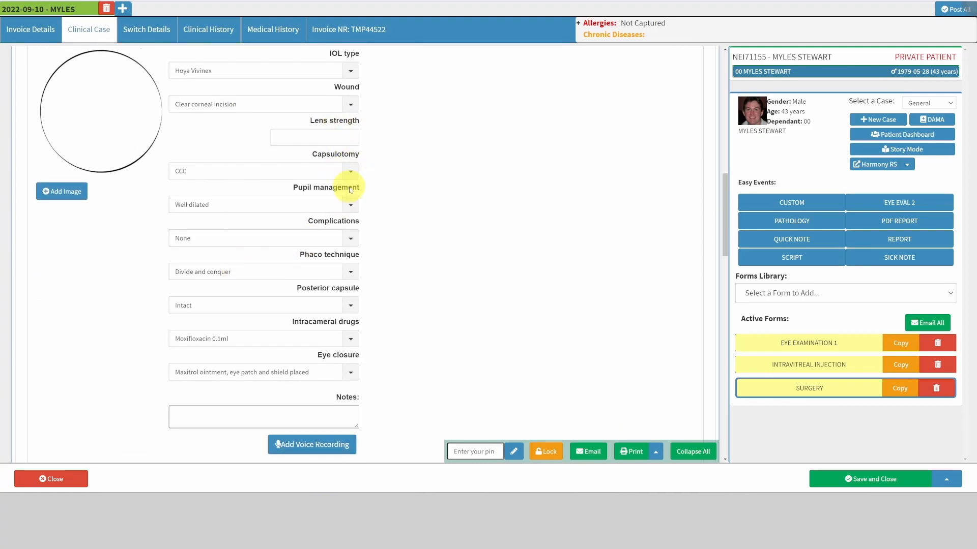
scroll(350, 189, down, 12)
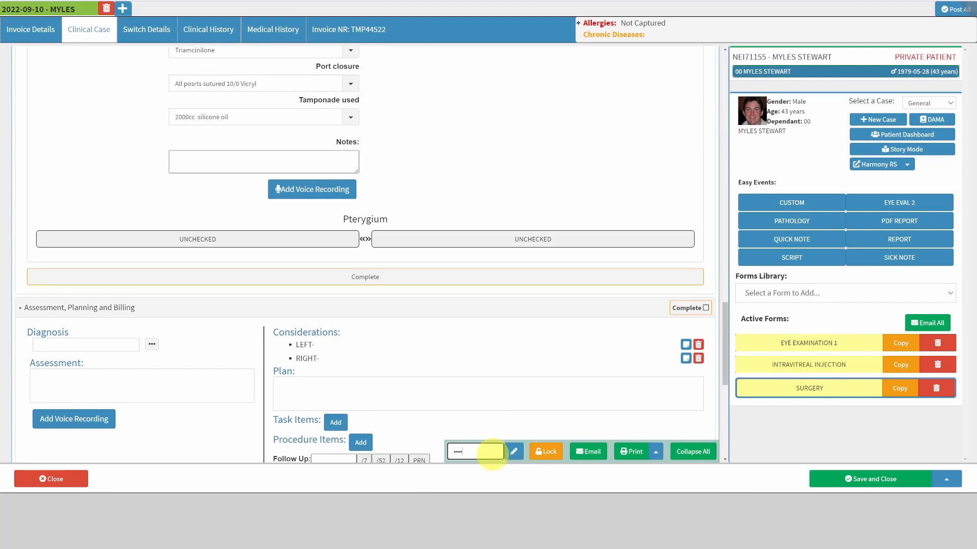
click(514, 451)
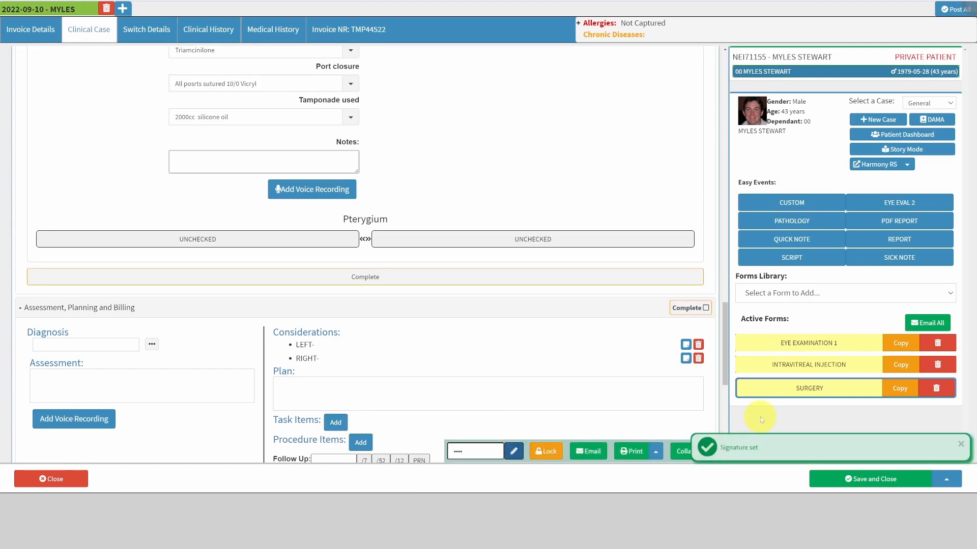
click(948, 481)
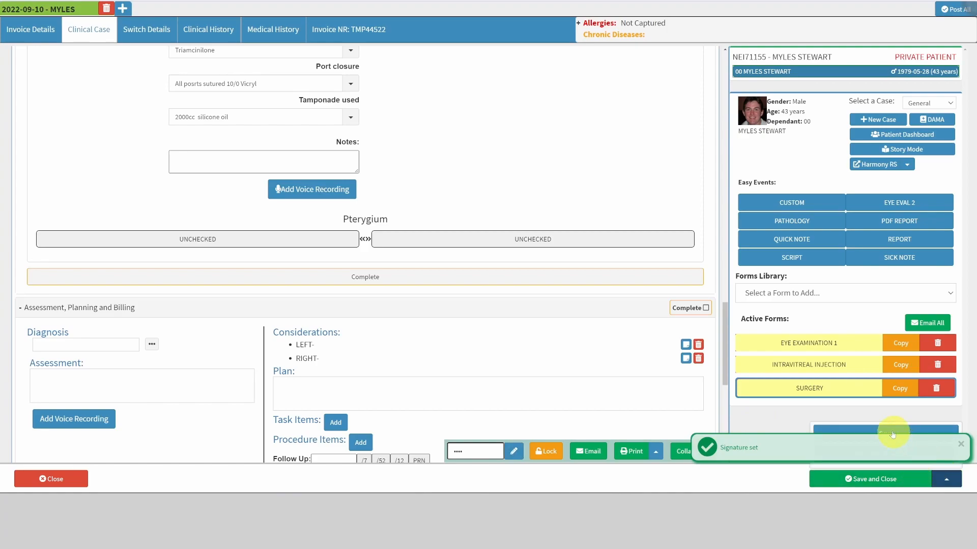
Review the patient's clinical history, examining the recorded eye examination, intravitreal injection and surgery forms.
click(205, 29)
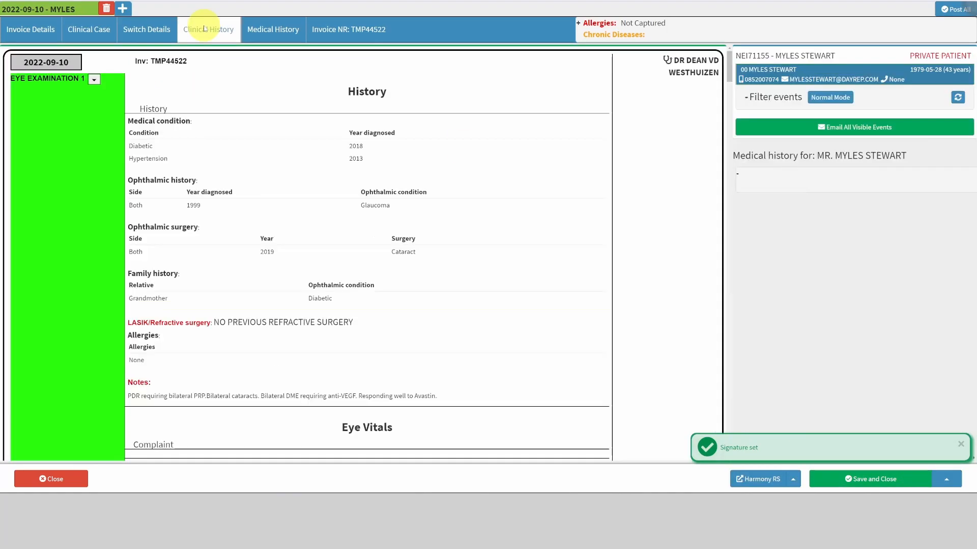
scroll(362, 191, down, 15)
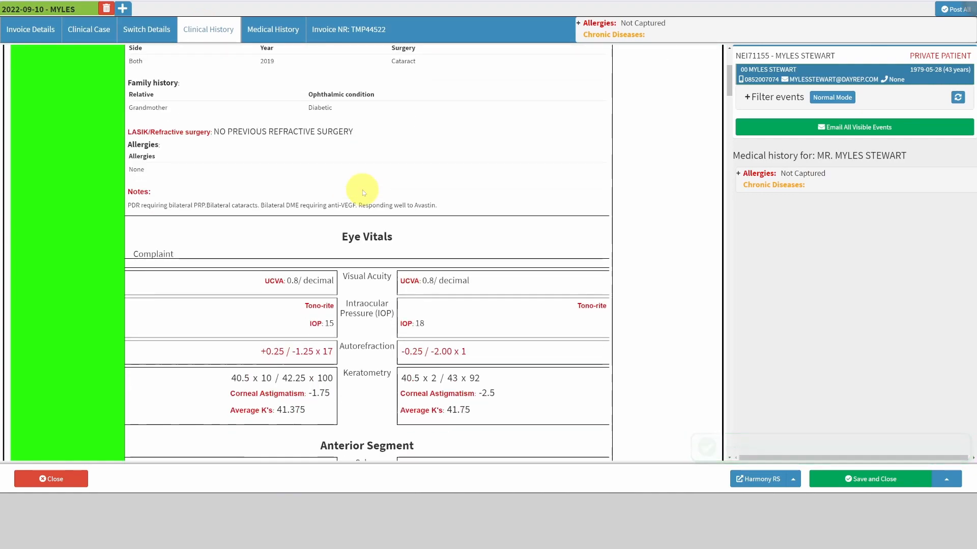
scroll(364, 252, down, 10)
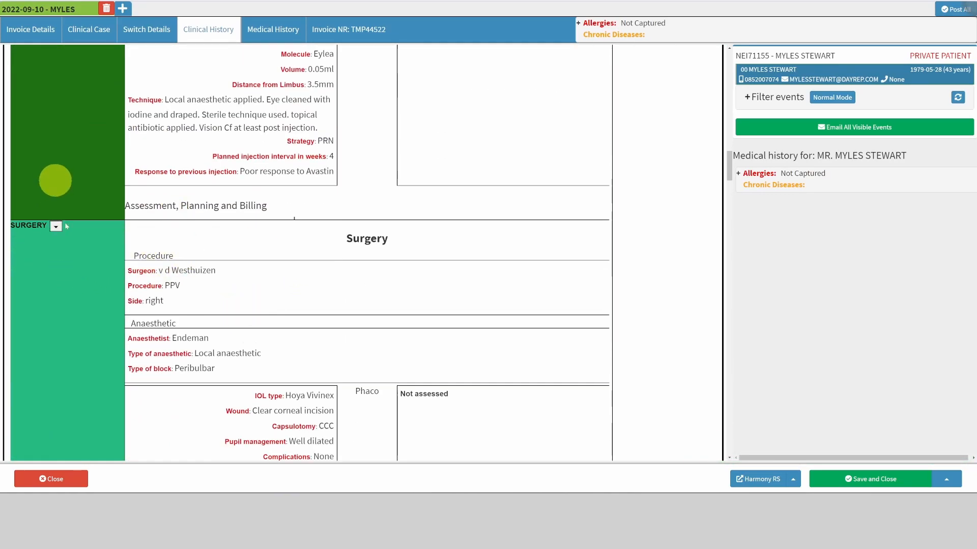
scroll(78, 329, down, 1)
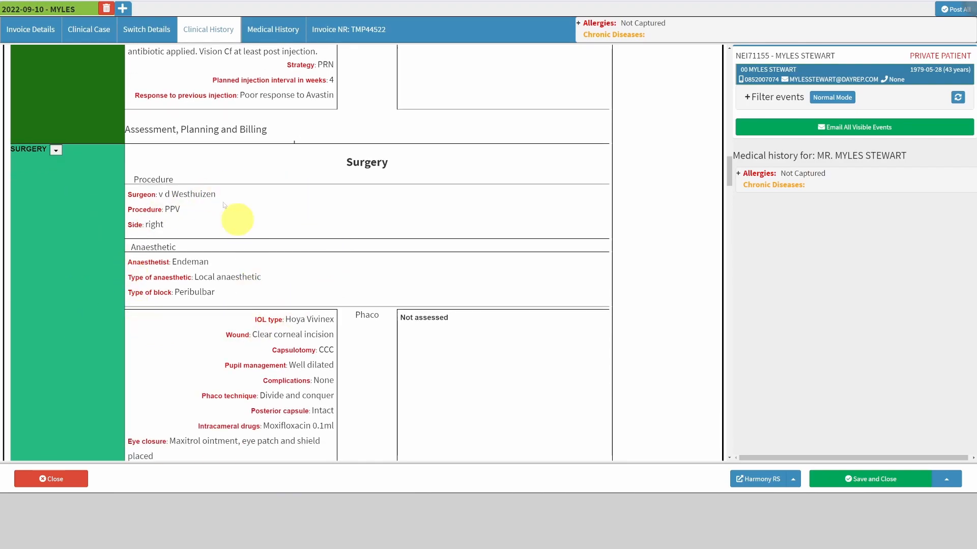
scroll(261, 261, down, 5)
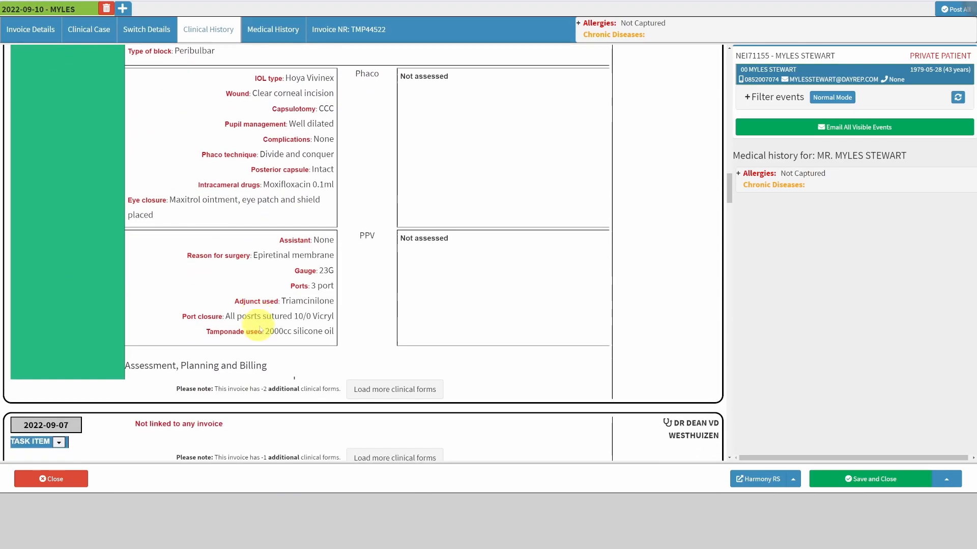
scroll(159, 276, up, 7)
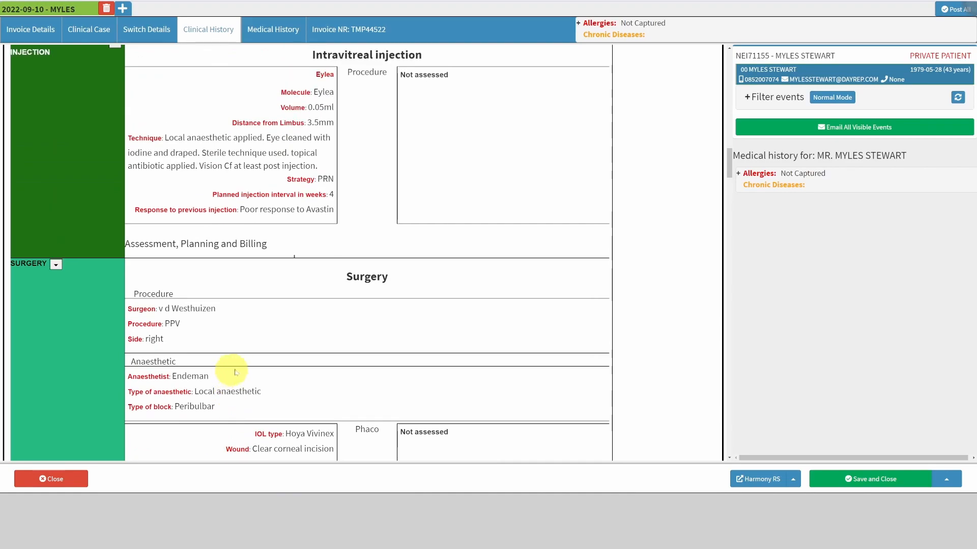
scroll(127, 346, up, 17)
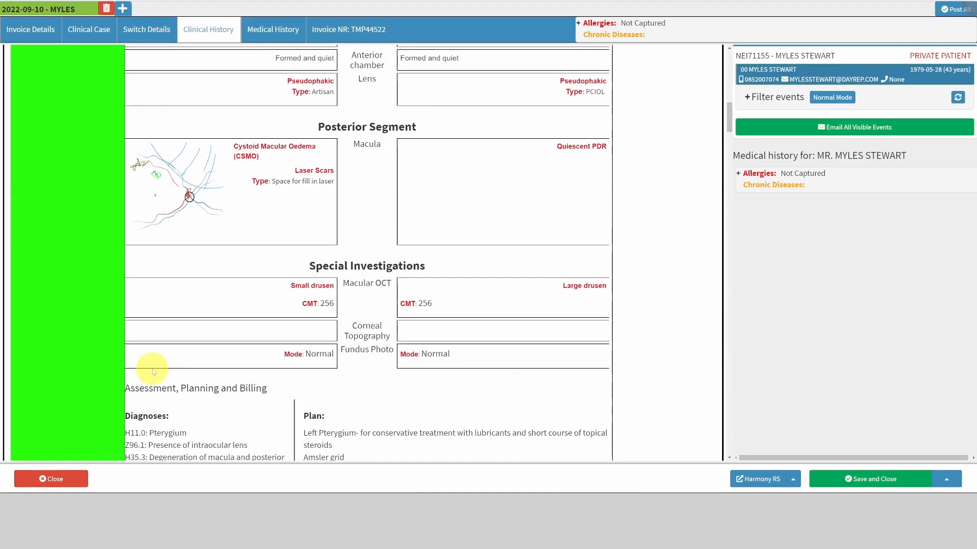
scroll(302, 366, up, 10)
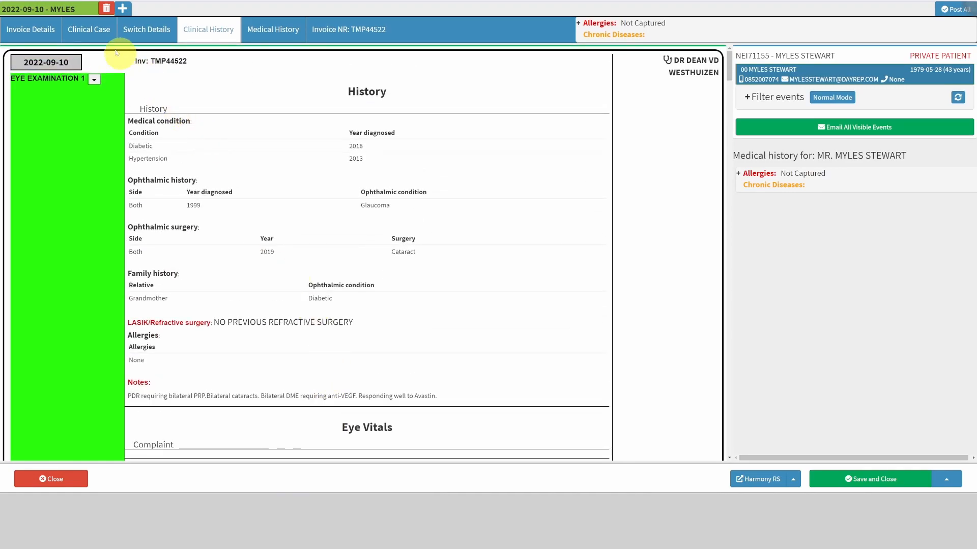
Add a new eye evaluation form to the clinical case and switch its template to POST OP.
click(101, 39)
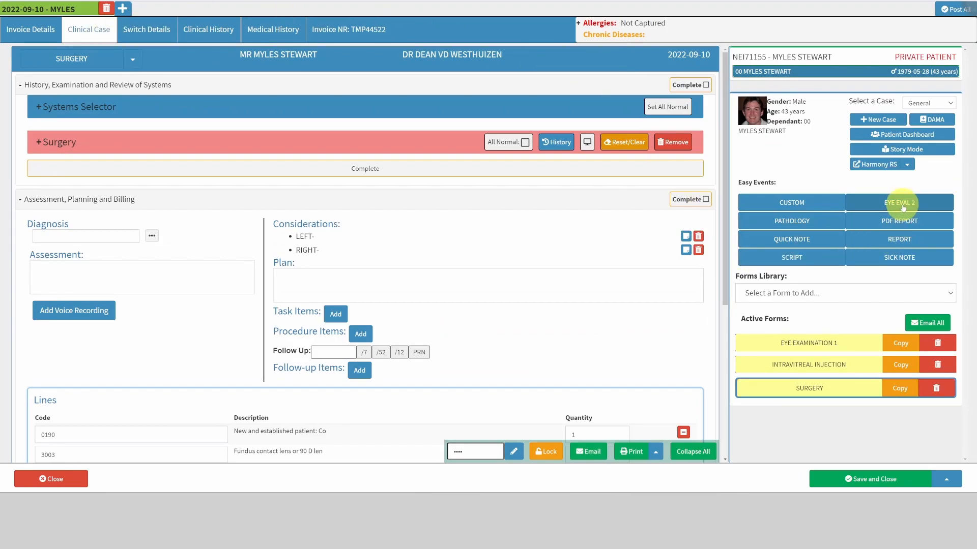
click(901, 203)
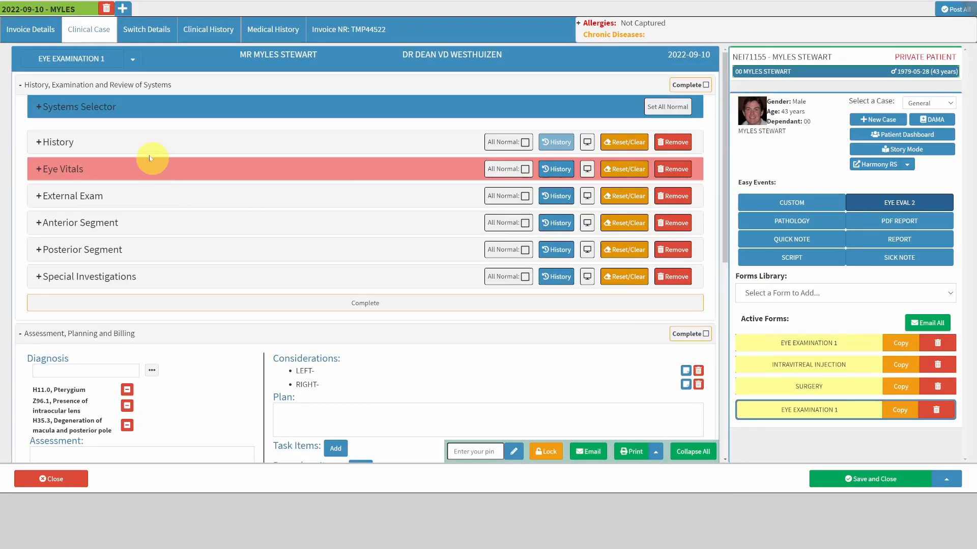
click(133, 59)
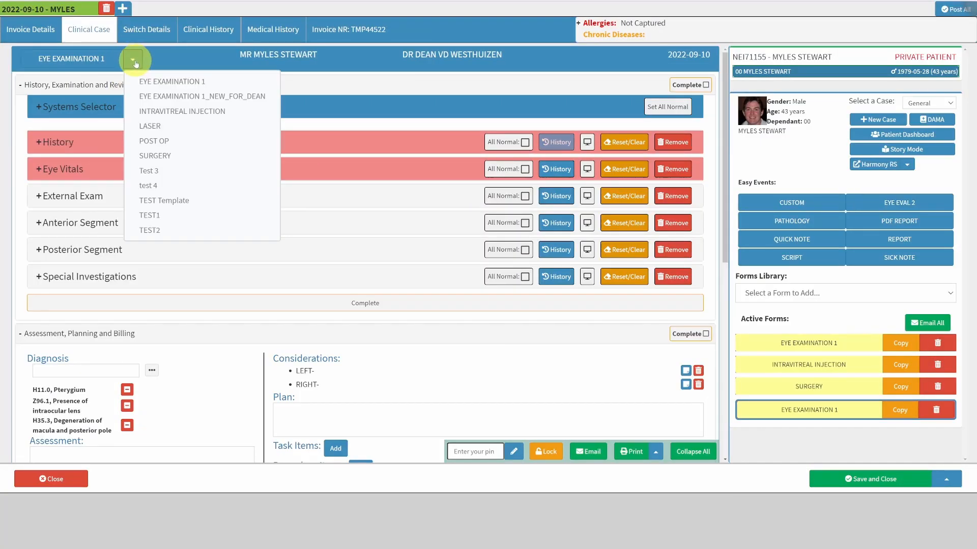
click(204, 142)
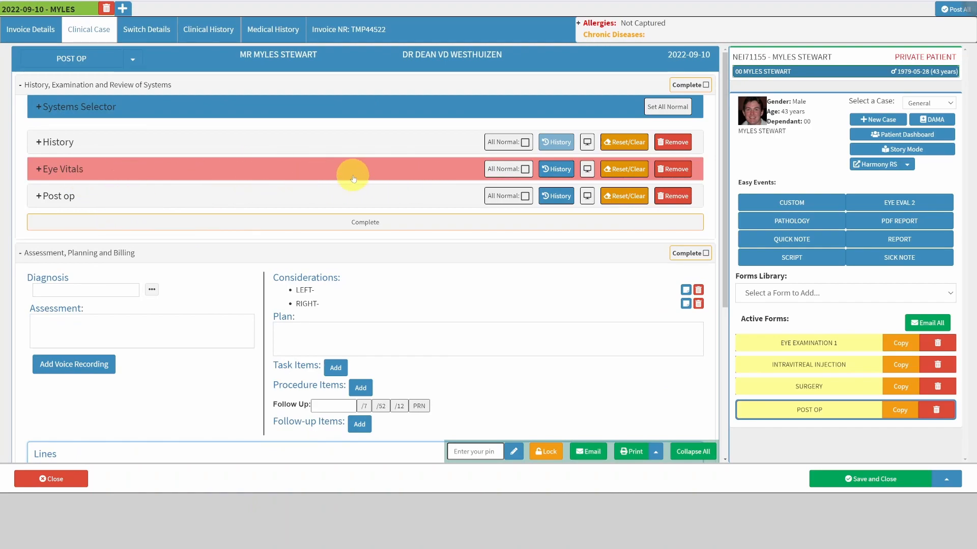
click(401, 174)
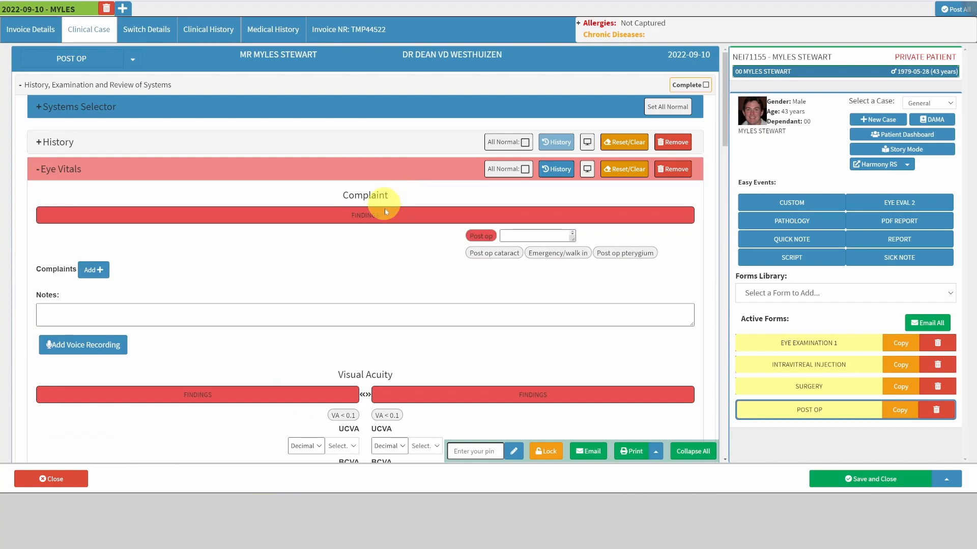
scroll(577, 239, down, 3)
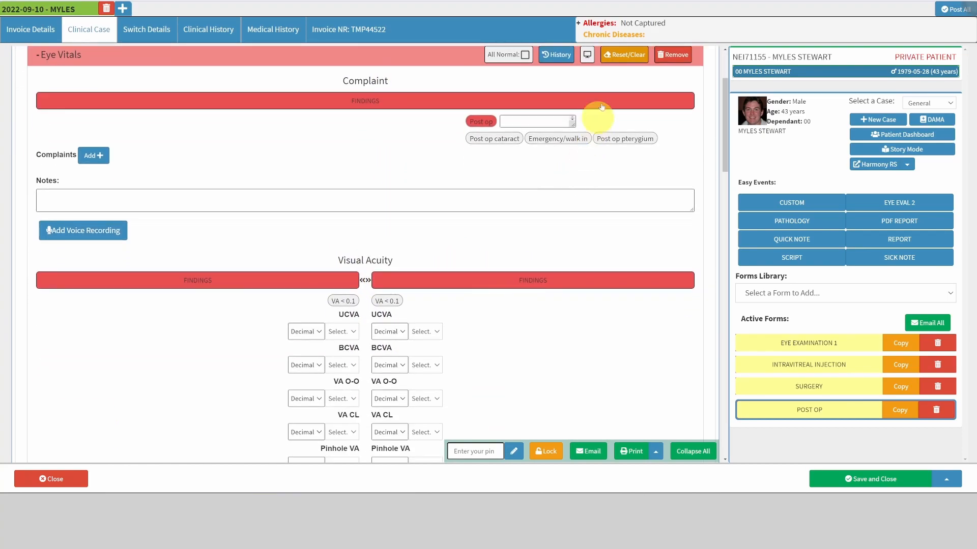
scroll(557, 155, up, 2)
scroll(383, 447, down, 8)
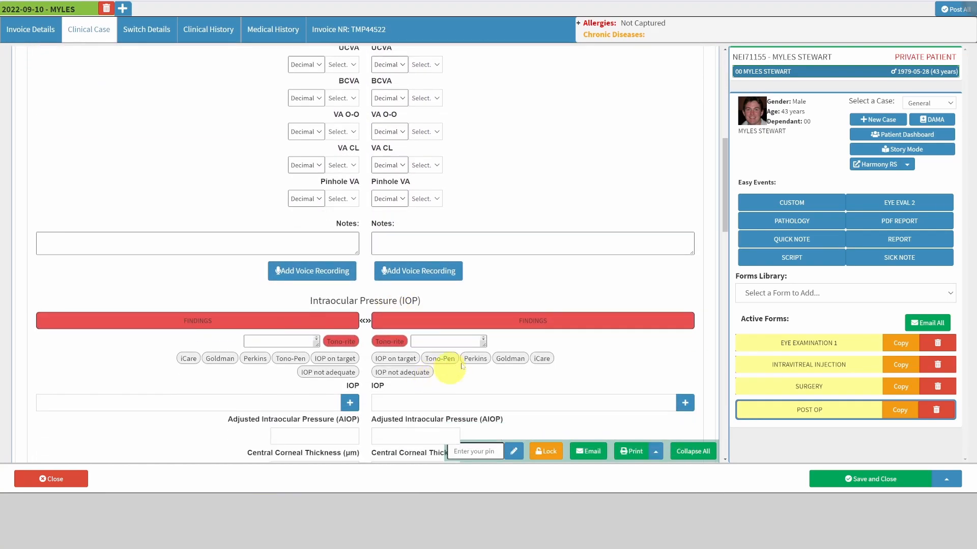
scroll(589, 381, up, 5)
scroll(588, 381, up, 5)
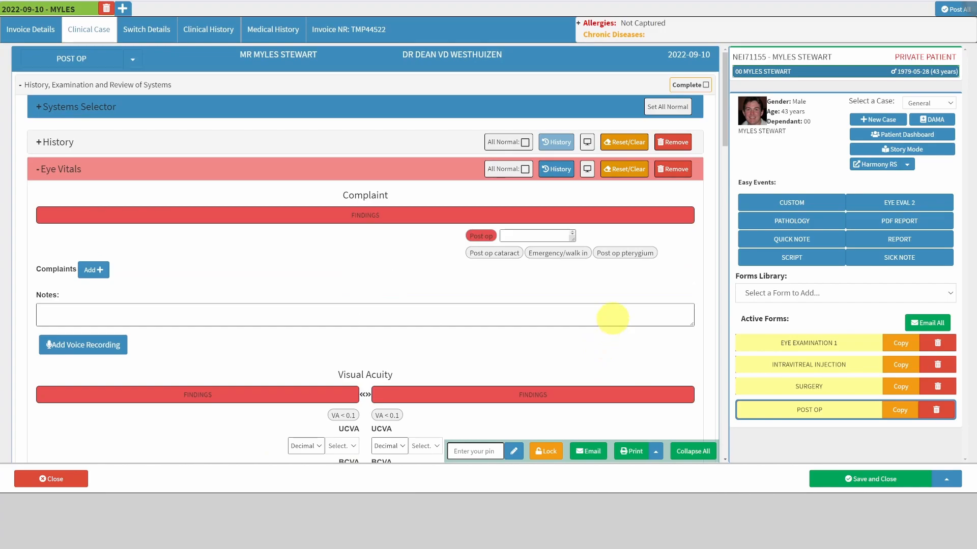
click(587, 170)
click(487, 456)
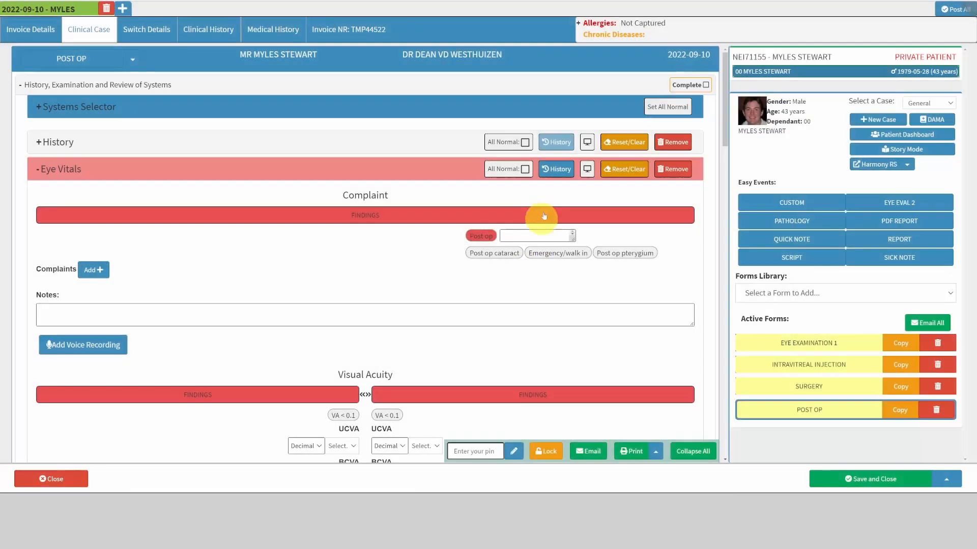
click(586, 173)
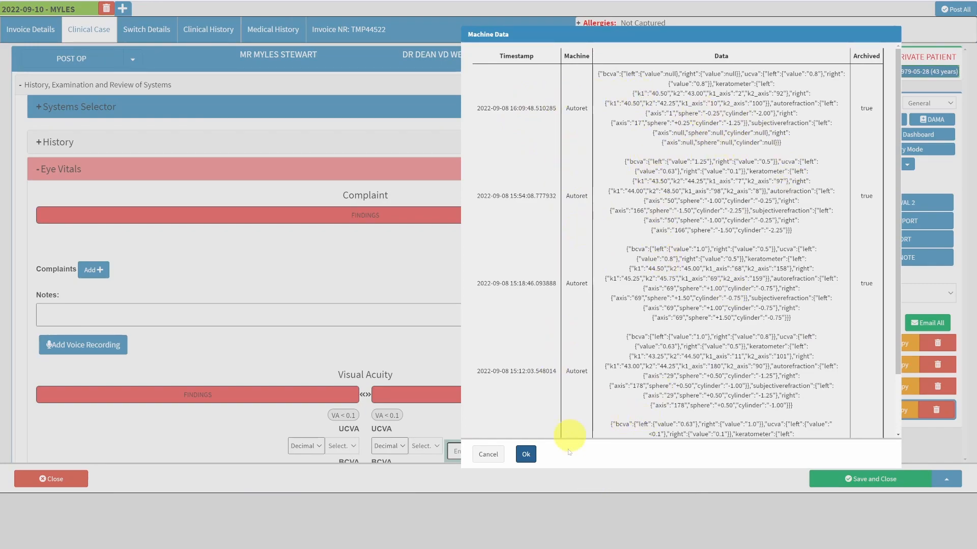
click(592, 119)
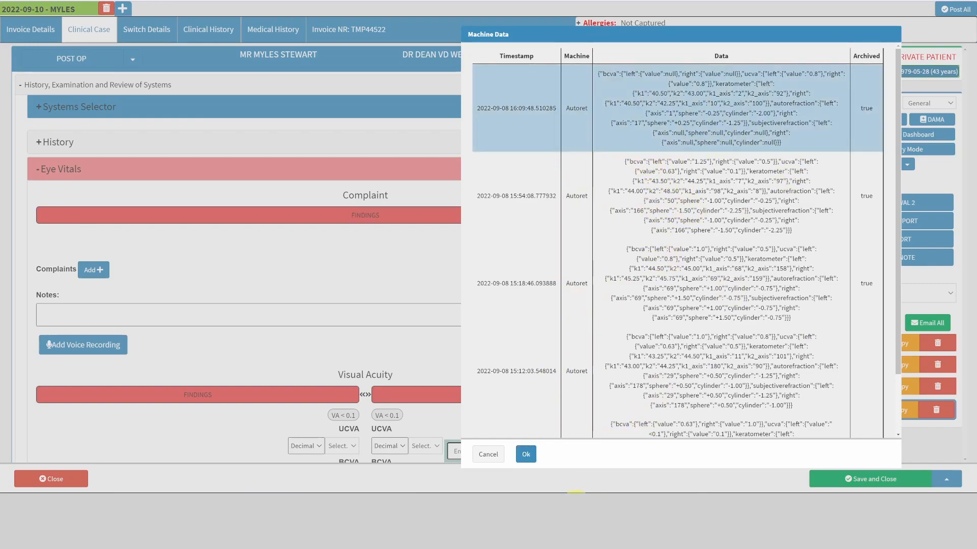
click(527, 454)
Set the right eye's intraocular pressure (IOP) to 22 in the Eye Vitals section.
scroll(396, 373, down, 2)
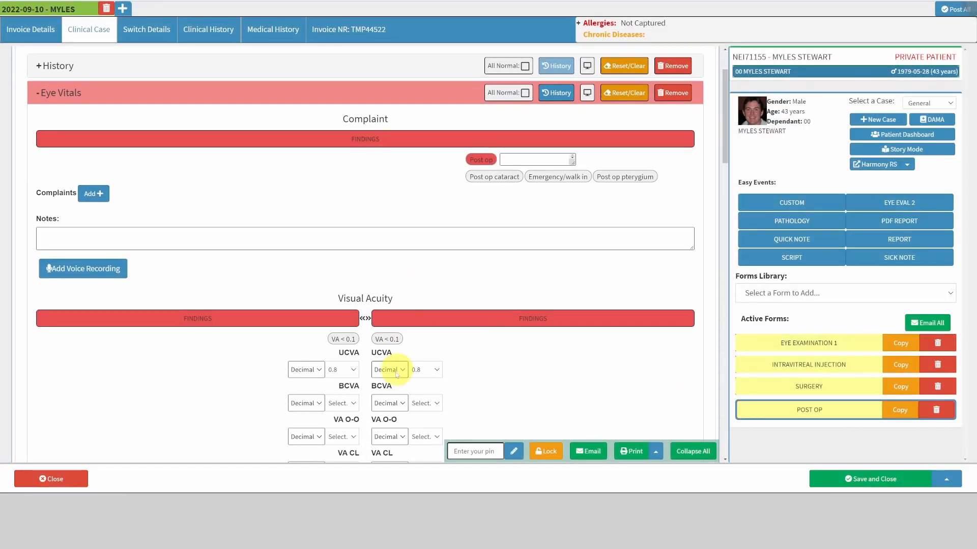
scroll(345, 382, down, 4)
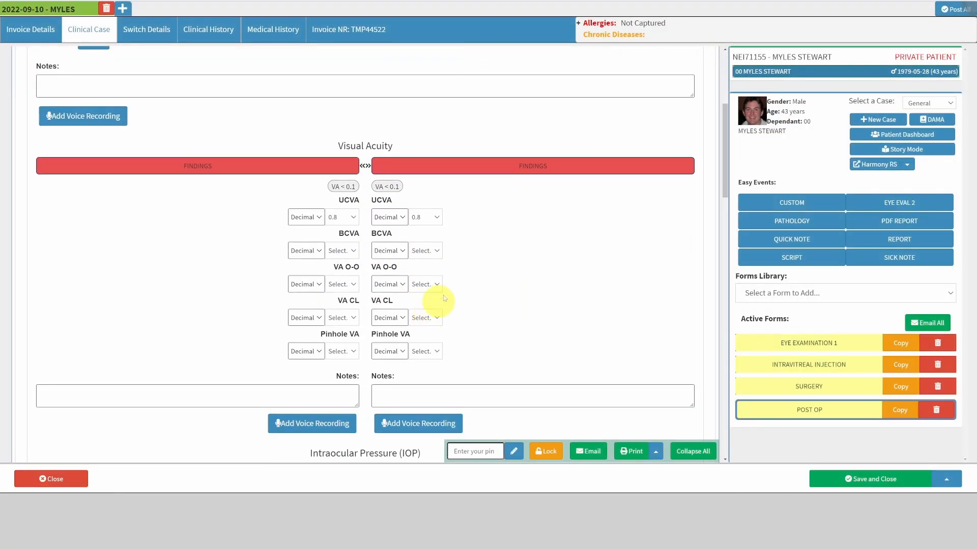
scroll(534, 263, down, 7)
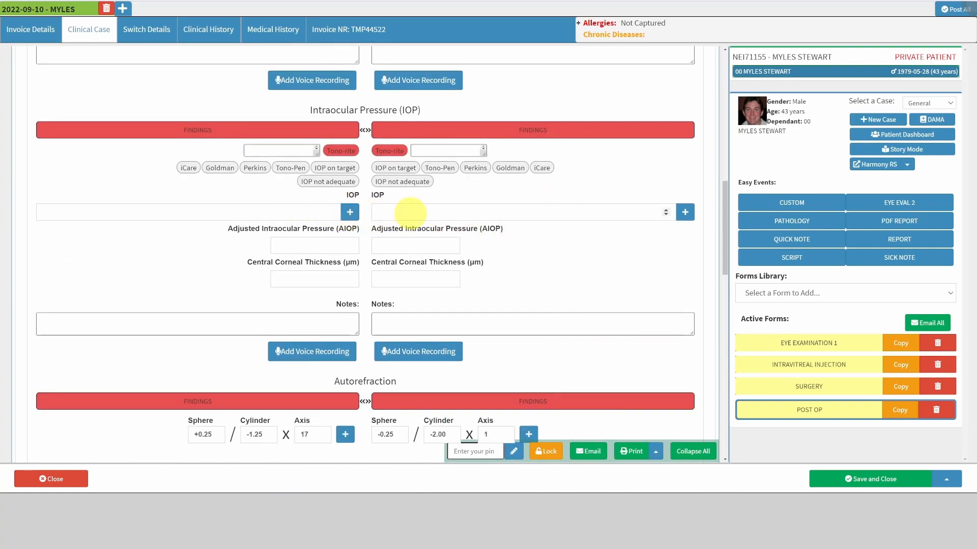
click(350, 213)
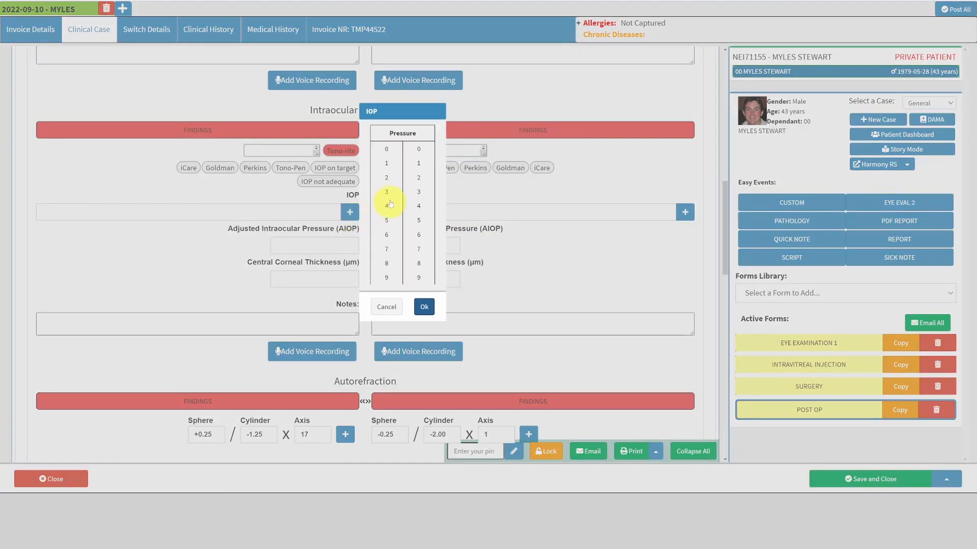
click(424, 308)
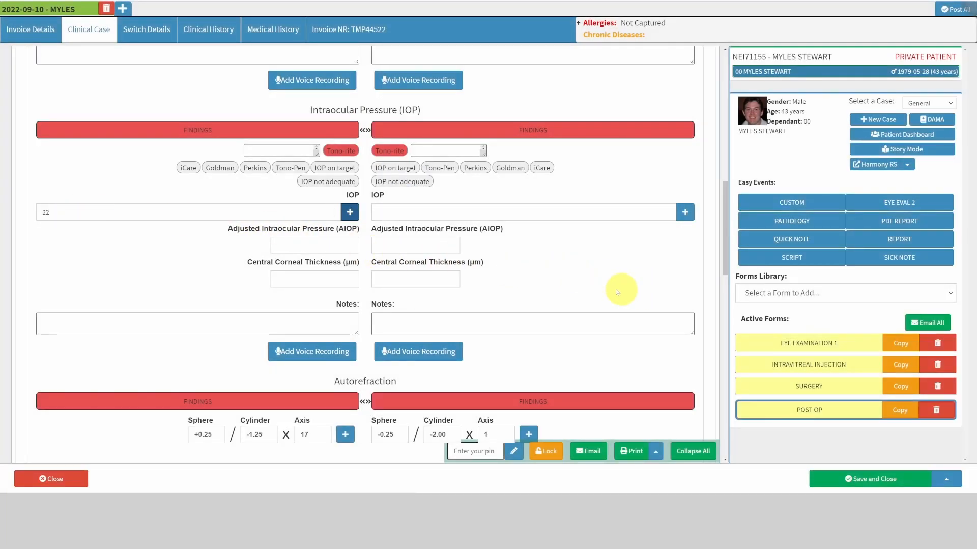
Expand the Post op section and mark Cataract post op as having findings for the right eye.
scroll(622, 293, down, 5)
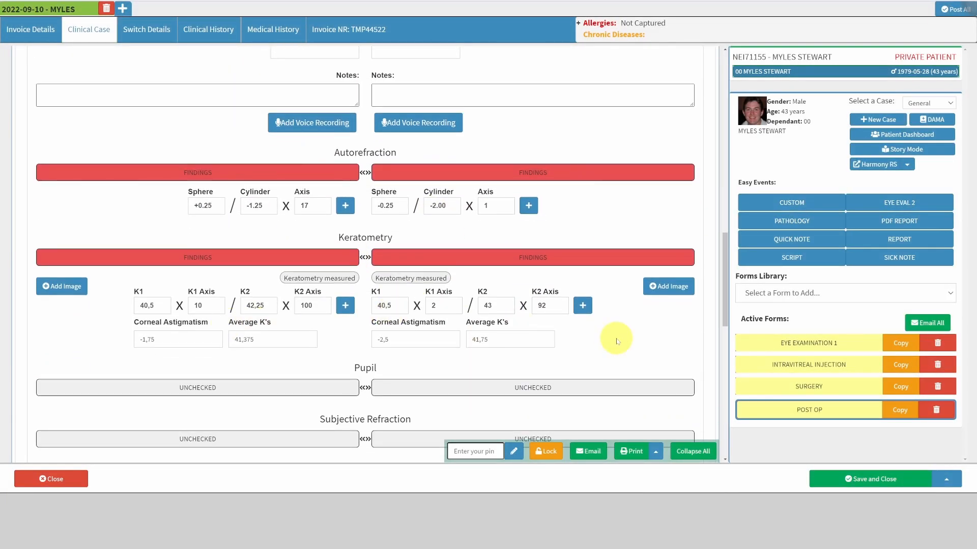
scroll(578, 324, down, 5)
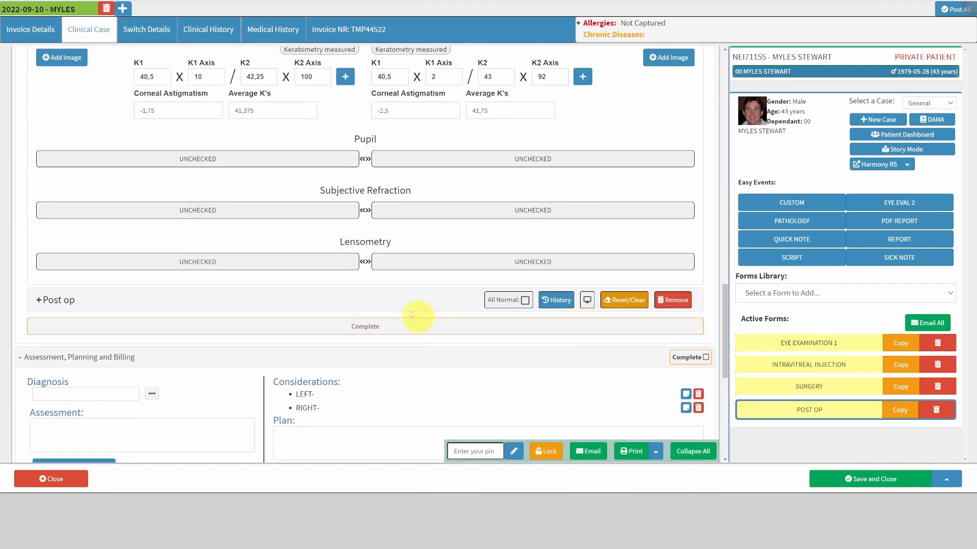
click(404, 303)
click(322, 268)
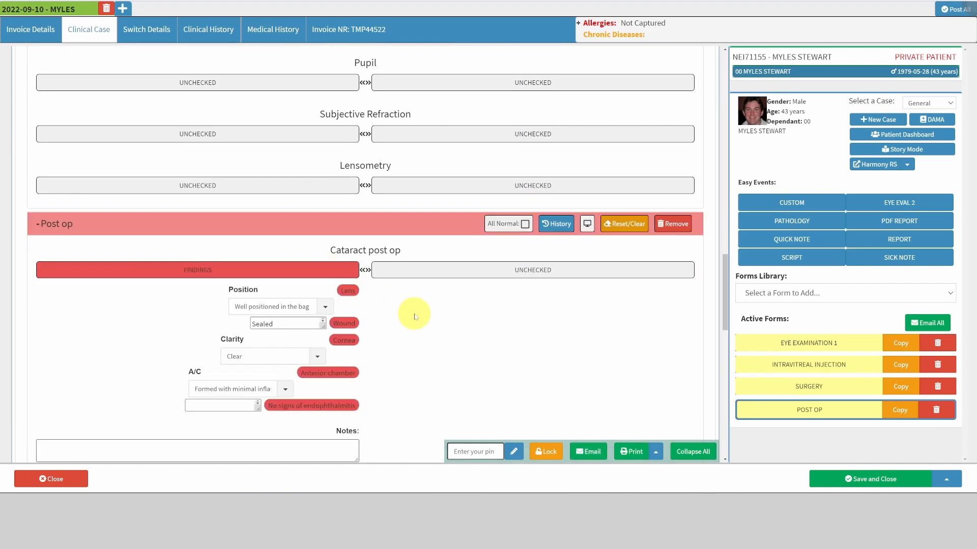
Set the right eye's cornea clarity under Cataract post op to Corneal oedema grade 2.
scroll(312, 277, down, 1)
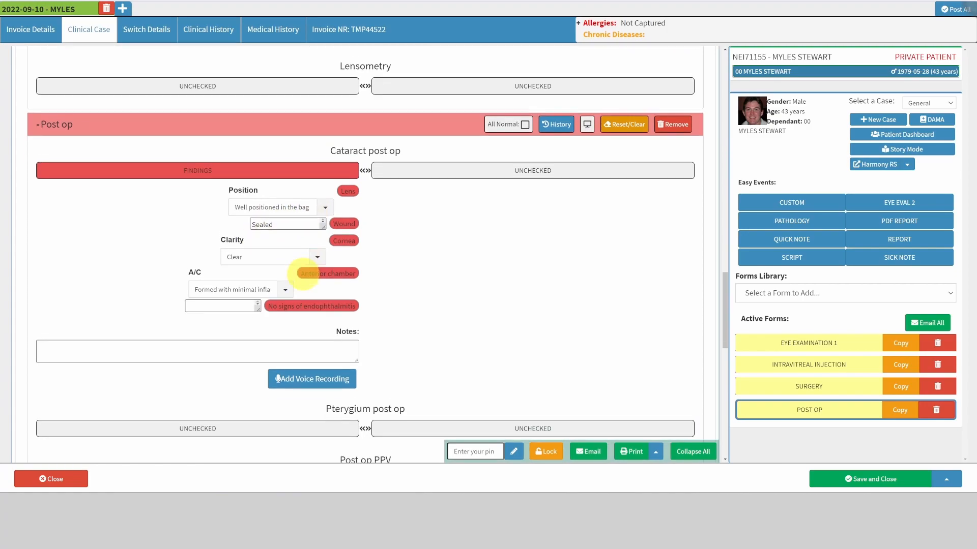
click(320, 245)
click(256, 270)
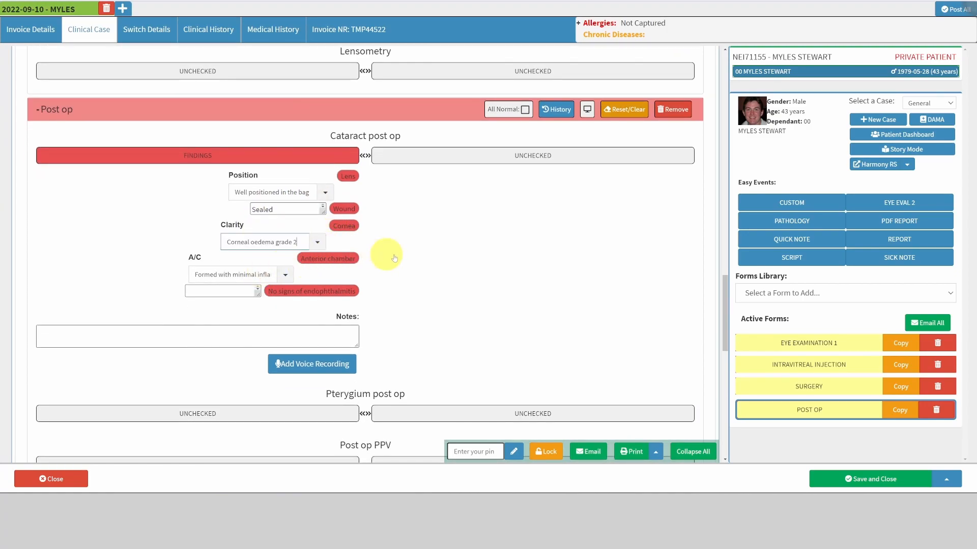
scroll(434, 253, down, 2)
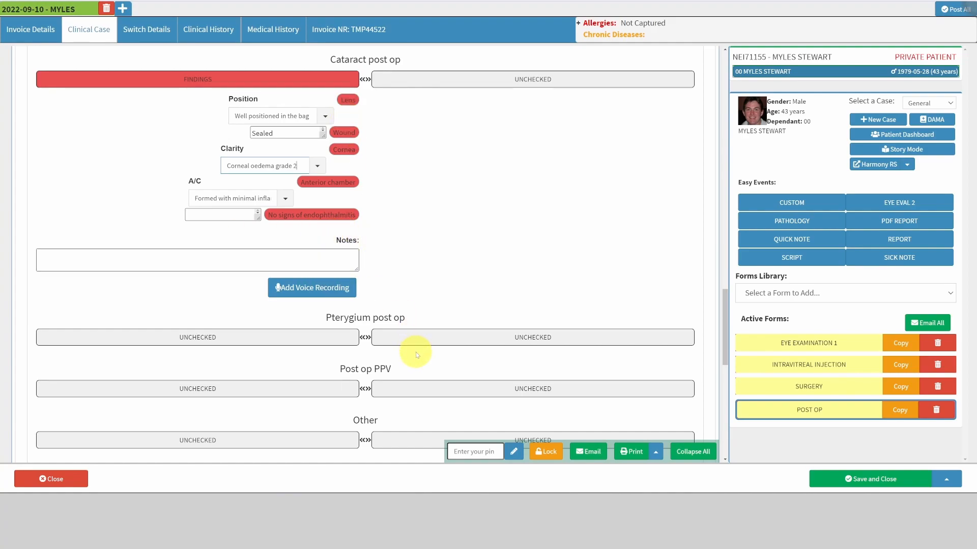
scroll(385, 411, down, 2)
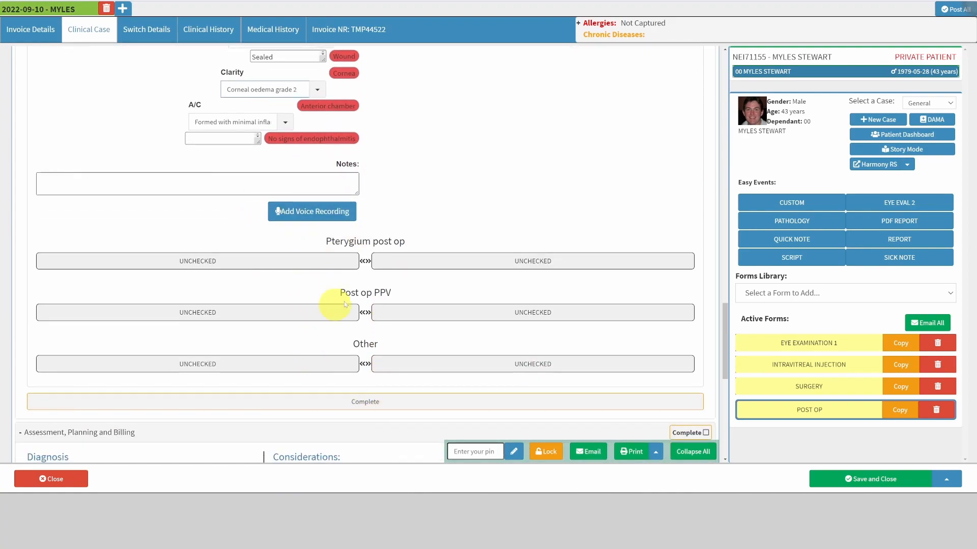
Review the post-op form from the Cataract post op findings down to the billing lines and doctor signature.
scroll(305, 270, down, 2)
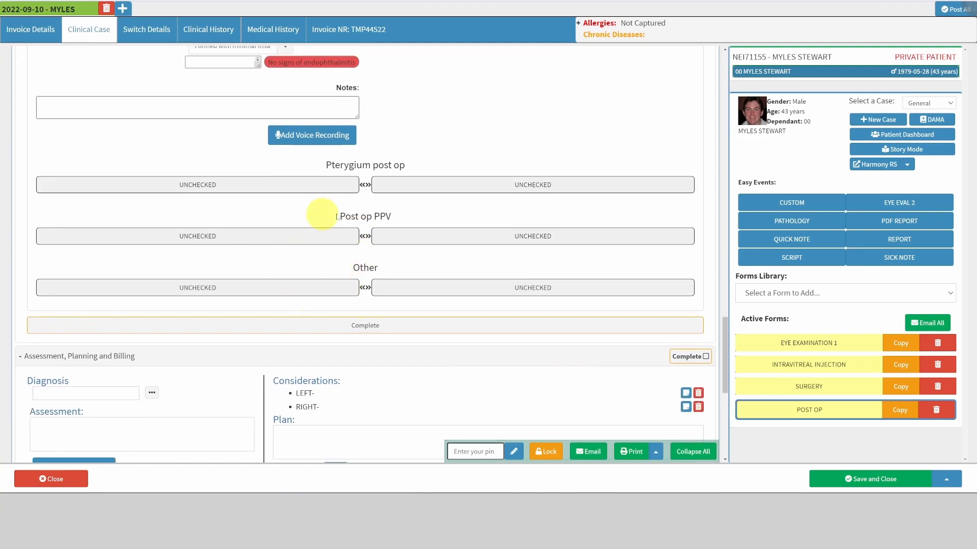
scroll(375, 316, up, 5)
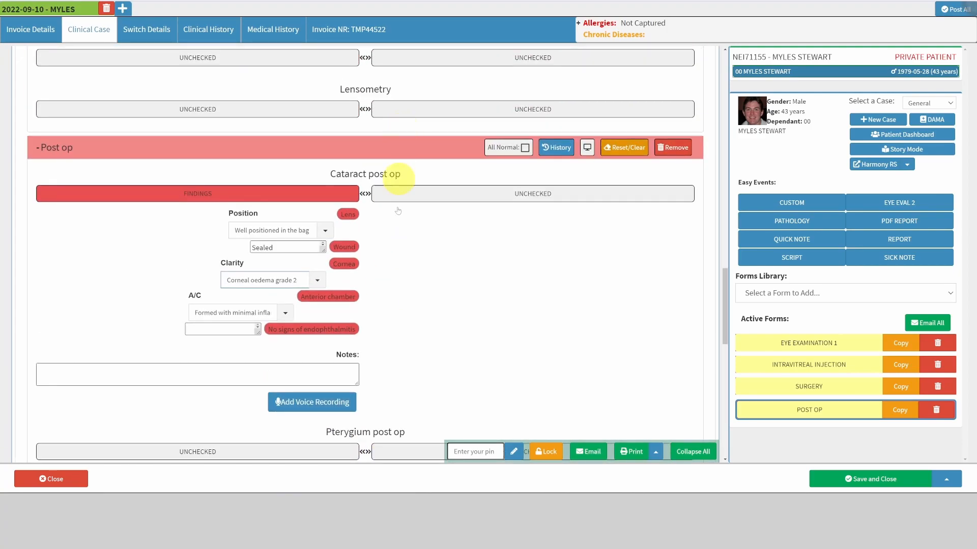
scroll(383, 326, down, 7)
scroll(364, 306, up, 3)
scroll(399, 372, down, 5)
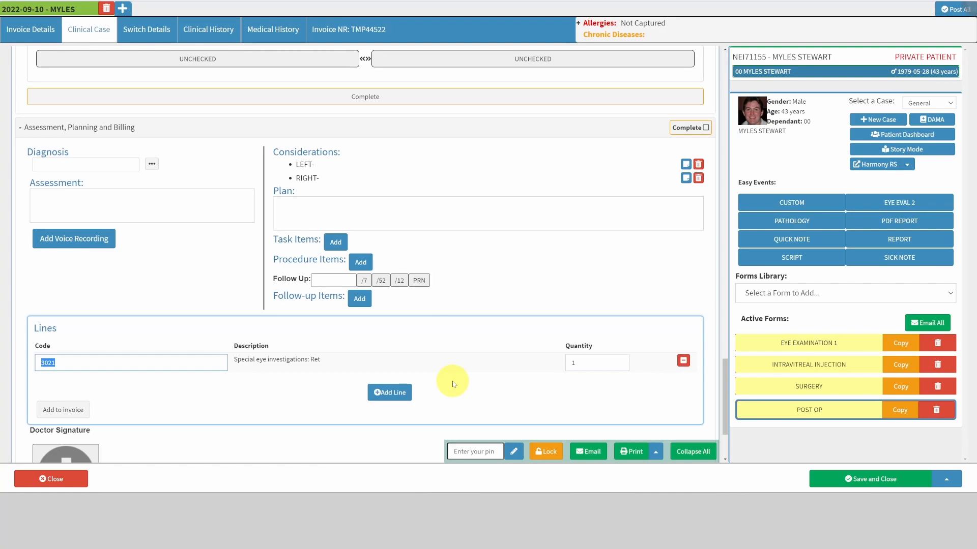
scroll(451, 383, up, 4)
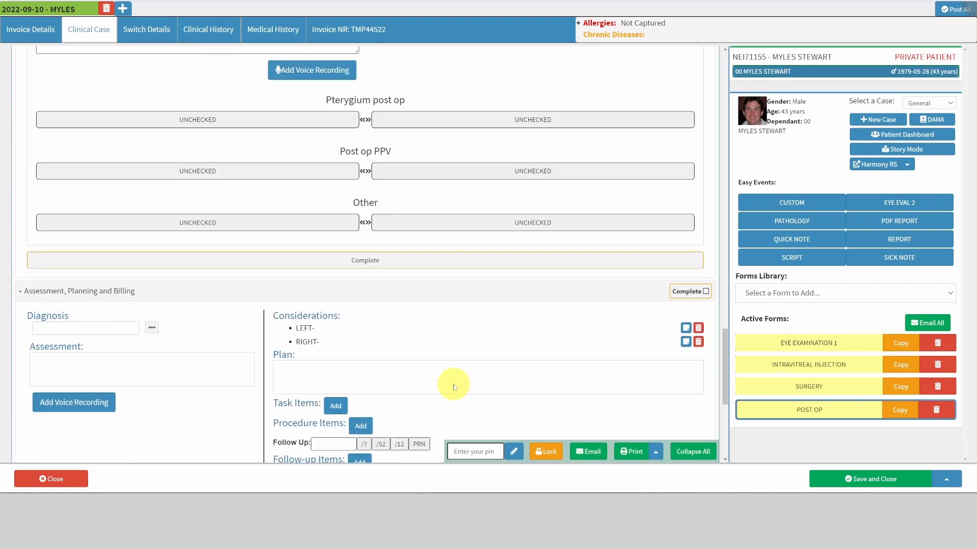
scroll(453, 392, down, 6)
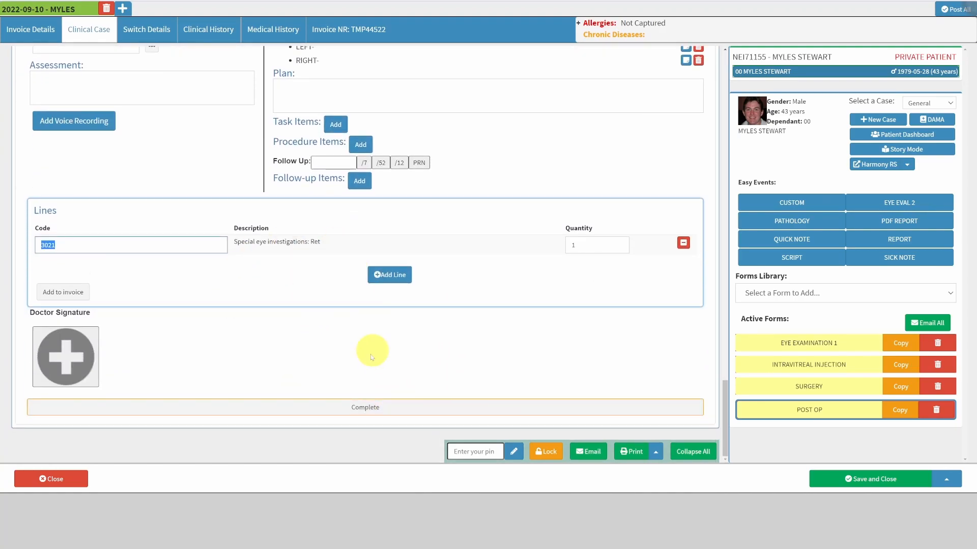
scroll(377, 331, up, 12)
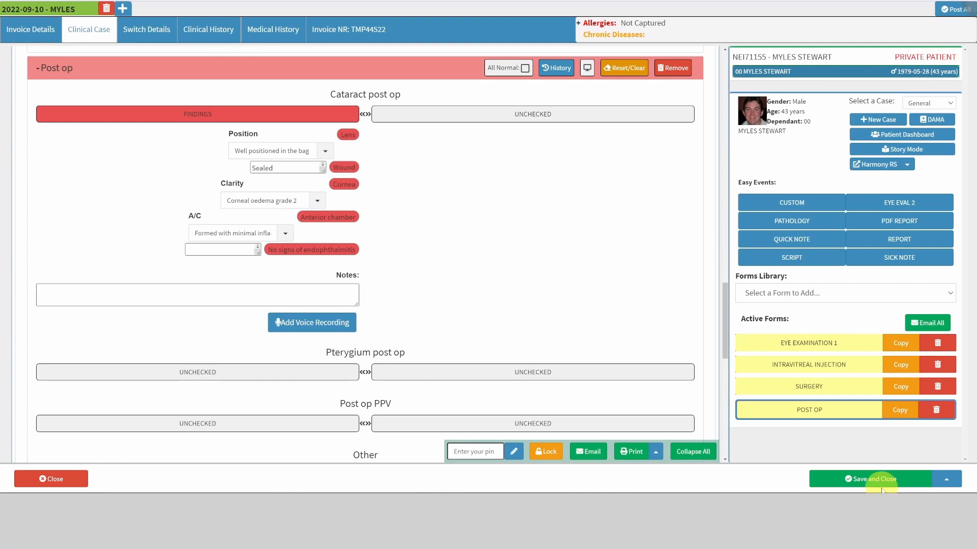
Review the visit's clinical history down to the Post Op entry with its Eye Vitals and Cataract post op findings.
click(196, 29)
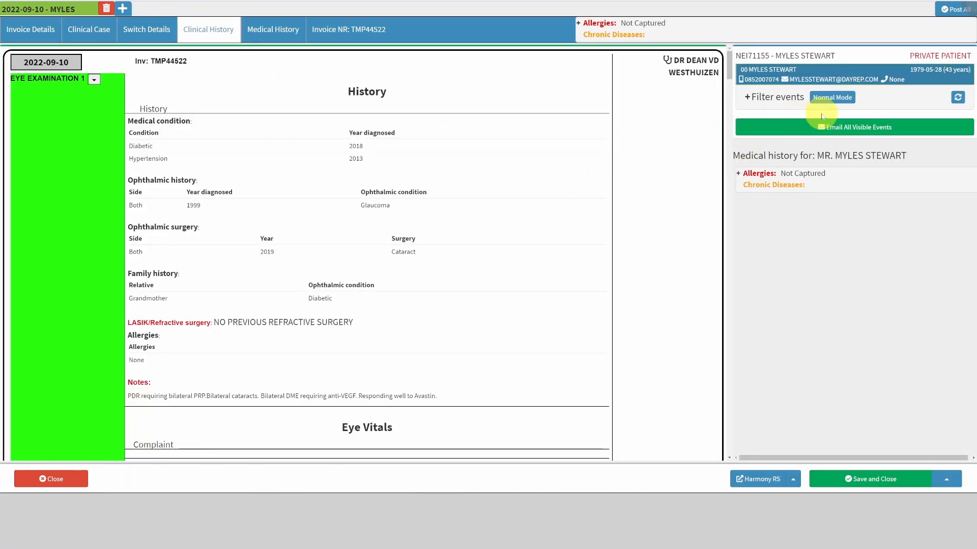
scroll(381, 261, down, 20)
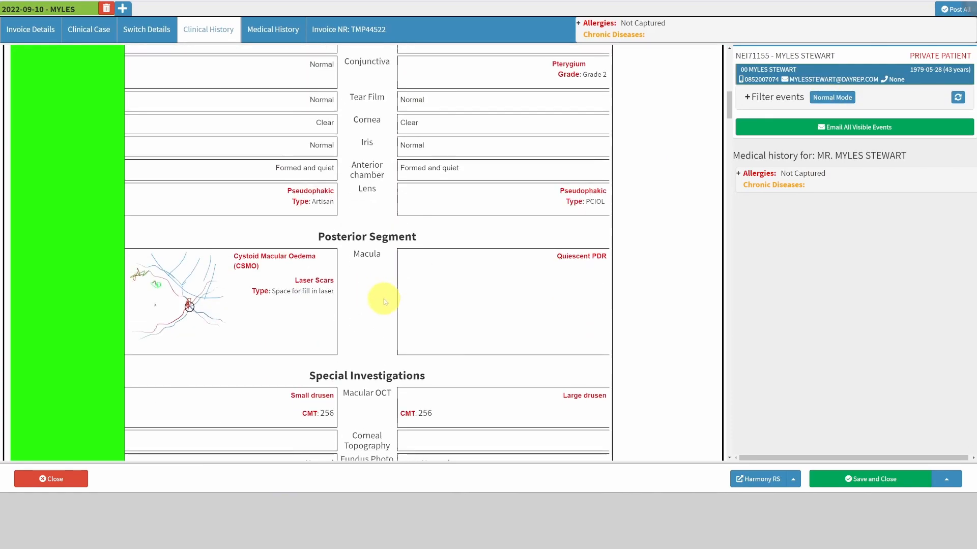
scroll(383, 332, down, 20)
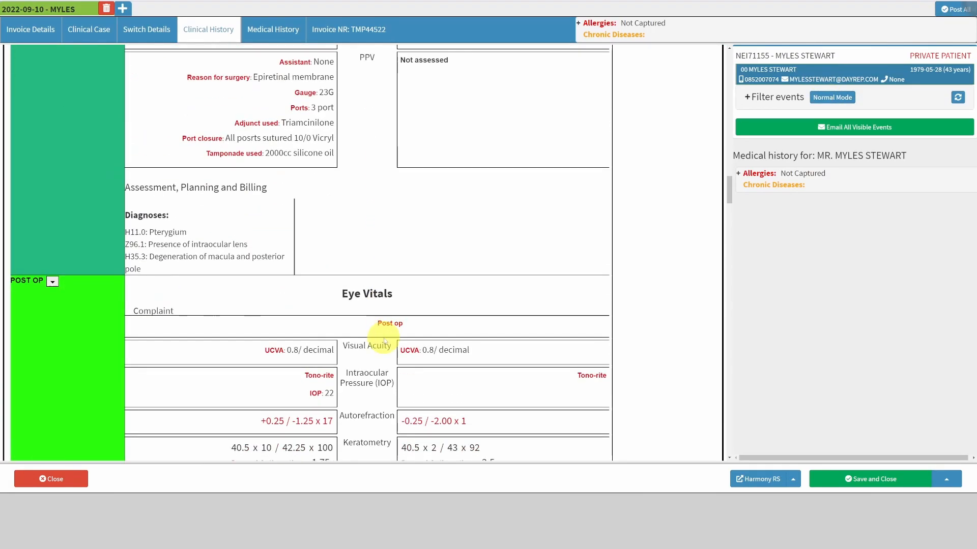
scroll(385, 340, down, 2)
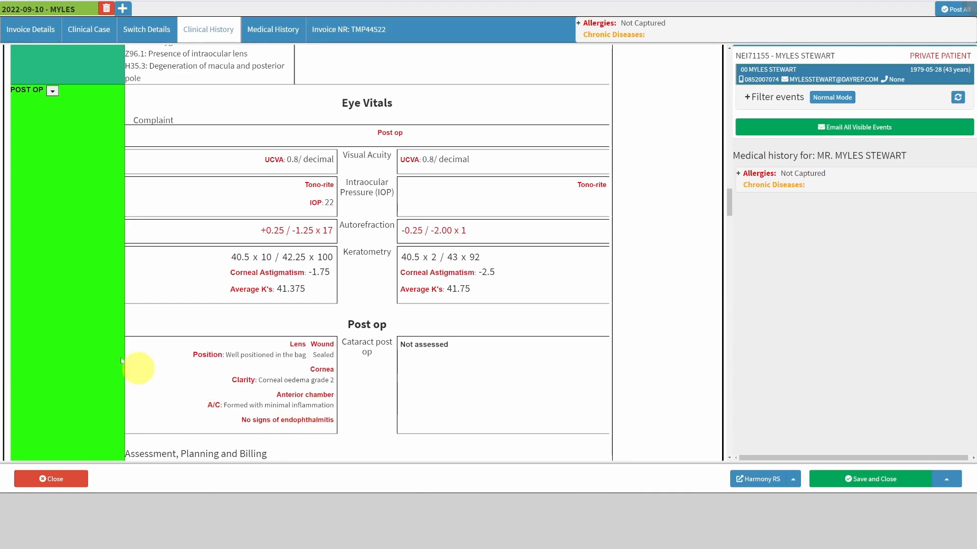
View the clinical history in Normal Mode and open the Eye Examination 1 form in the clinical case.
click(846, 98)
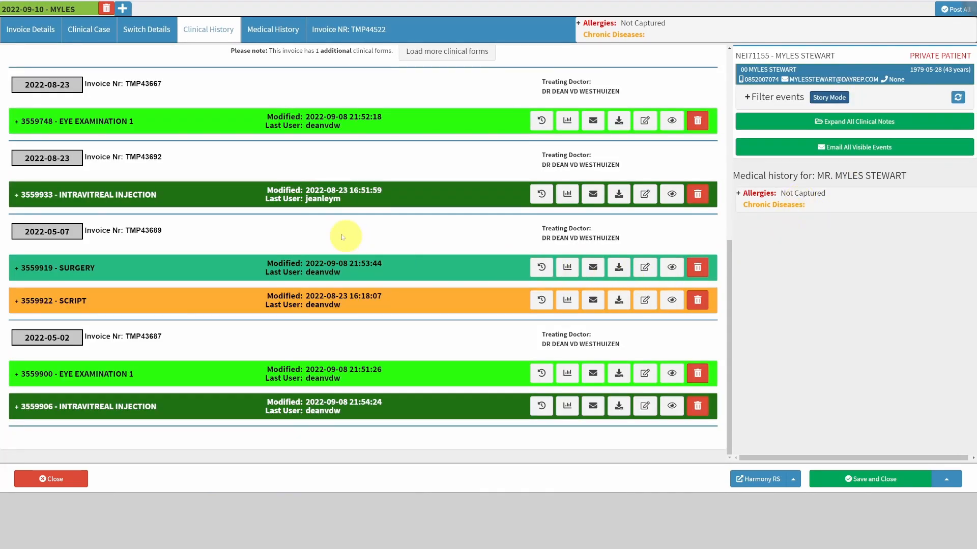
scroll(336, 241, up, 7)
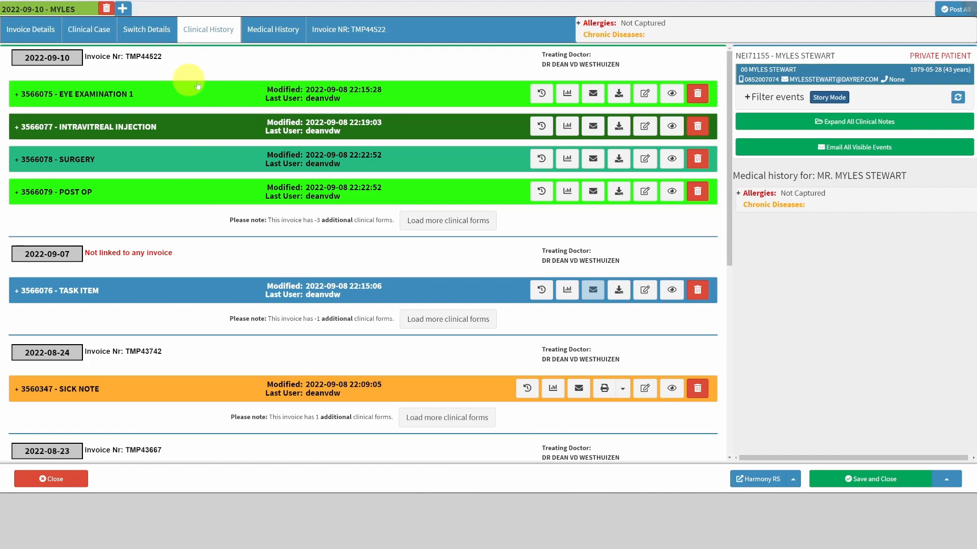
click(91, 33)
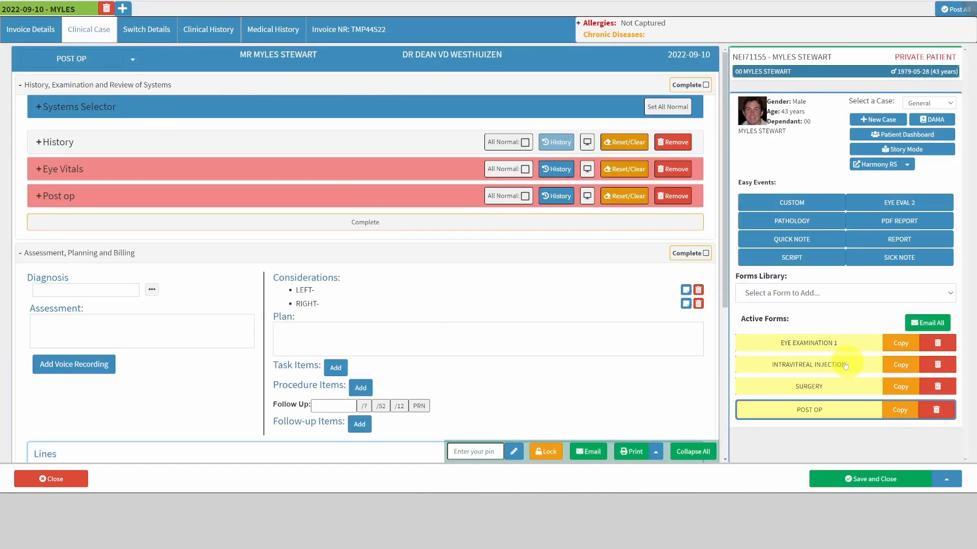
click(833, 348)
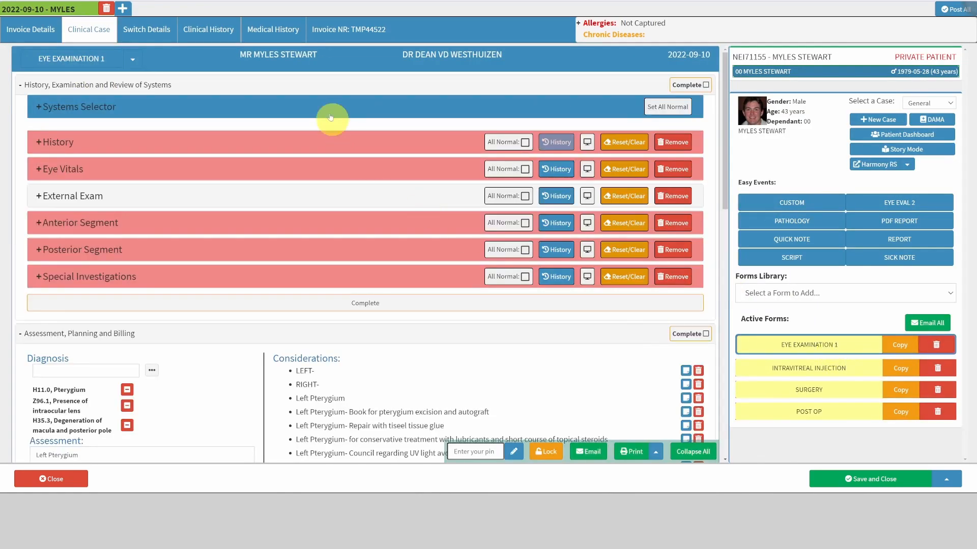
View the clinical history in Story Mode and examine Eye Examination 1 from Eye Vitals through the segments, special investigations and plan.
click(198, 29)
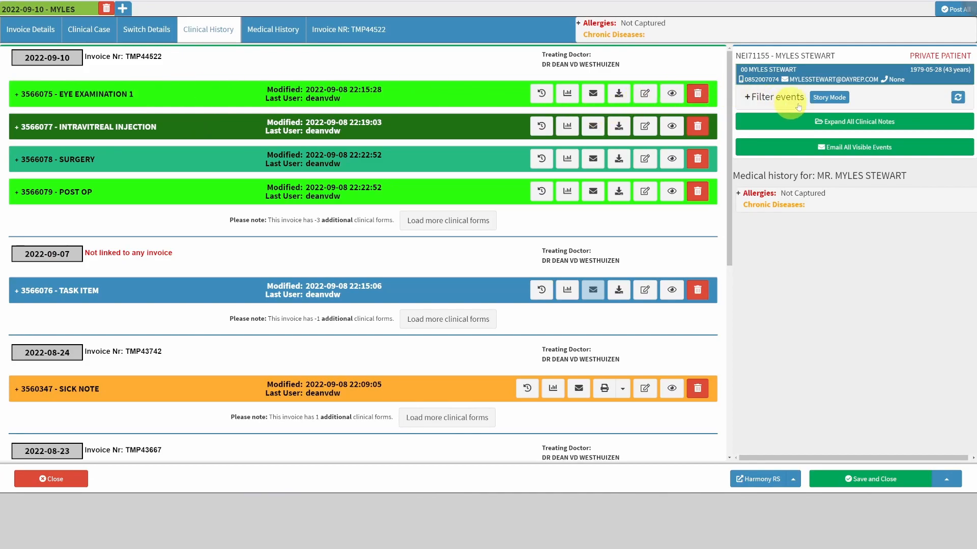
click(828, 97)
scroll(266, 181, down, 8)
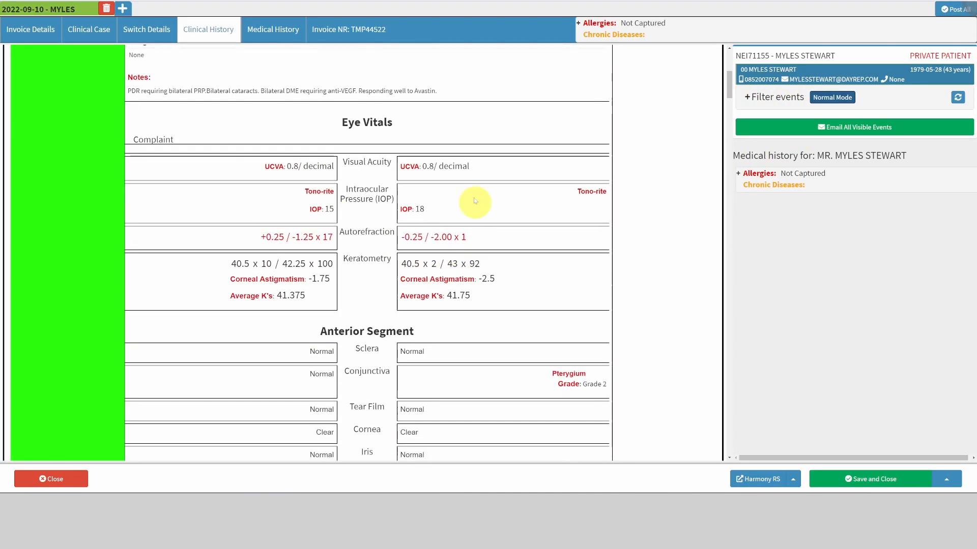
scroll(427, 319, up, 3)
scroll(312, 261, down, 2)
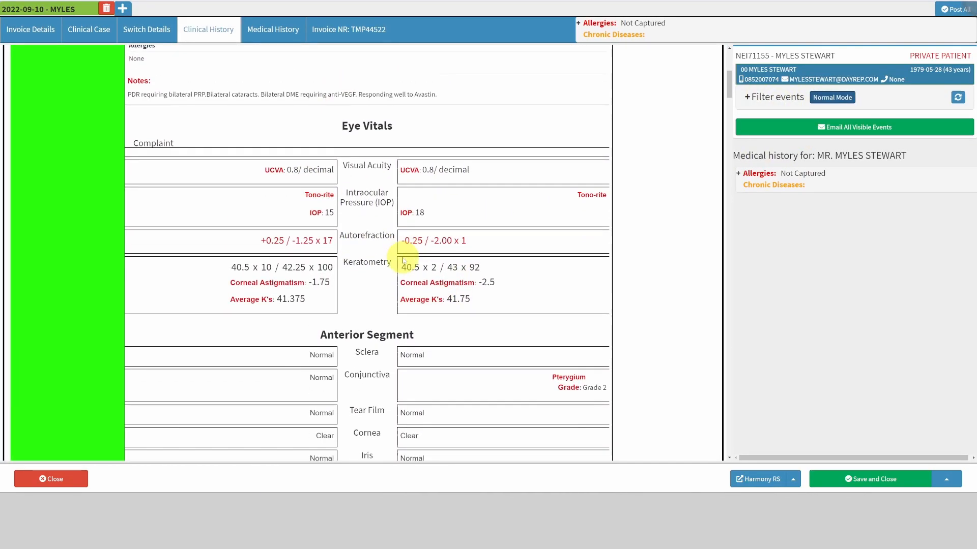
scroll(329, 339, down, 6)
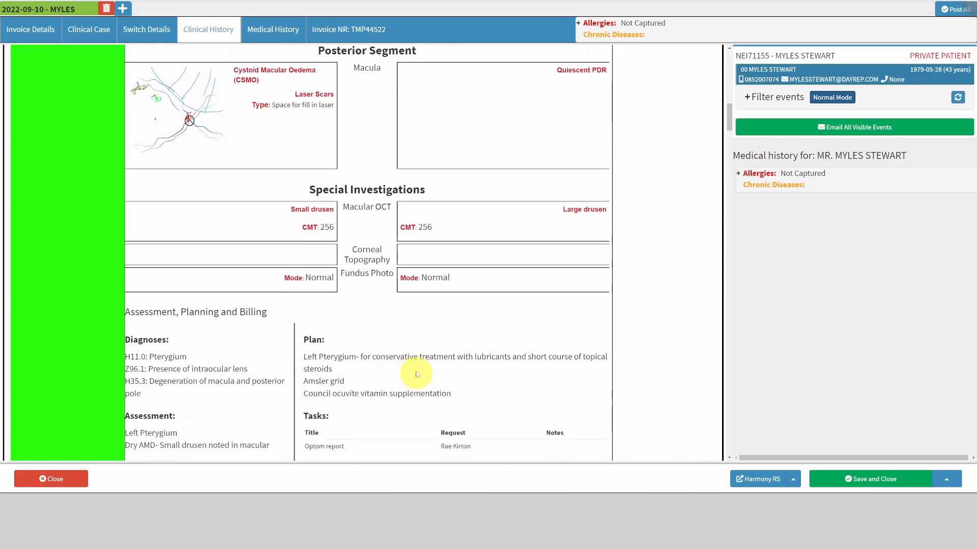
scroll(250, 233, down, 1)
scroll(312, 275, up, 3)
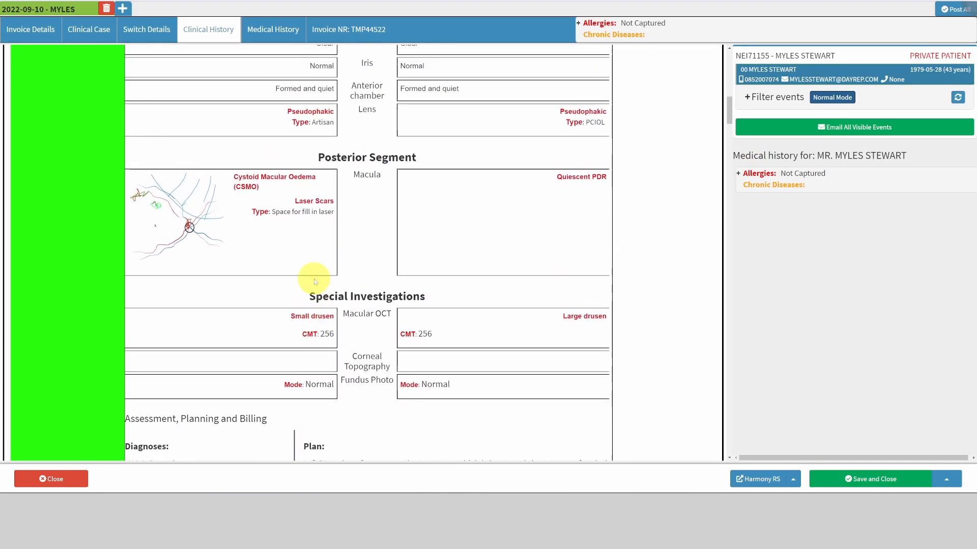
scroll(315, 290, up, 7)
scroll(257, 270, down, 4)
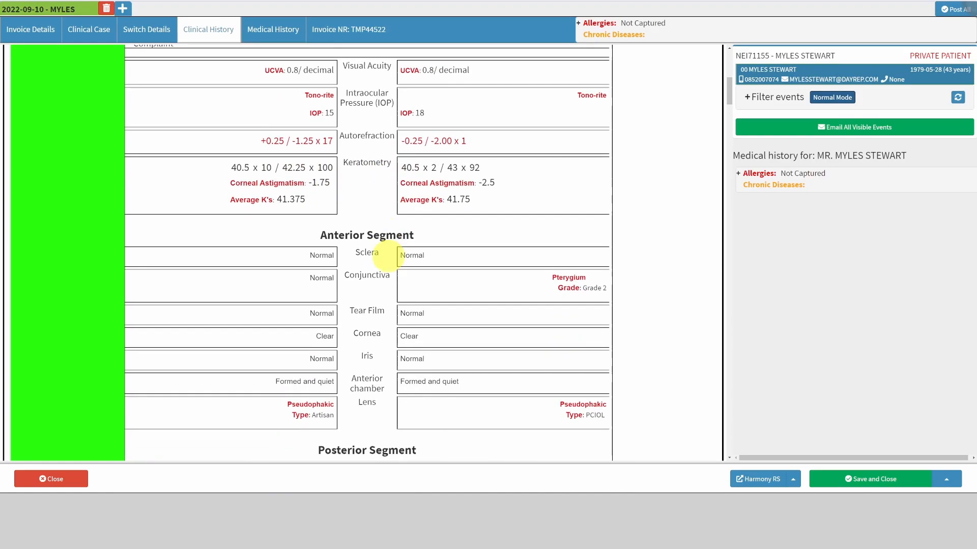
scroll(348, 213, down, 3)
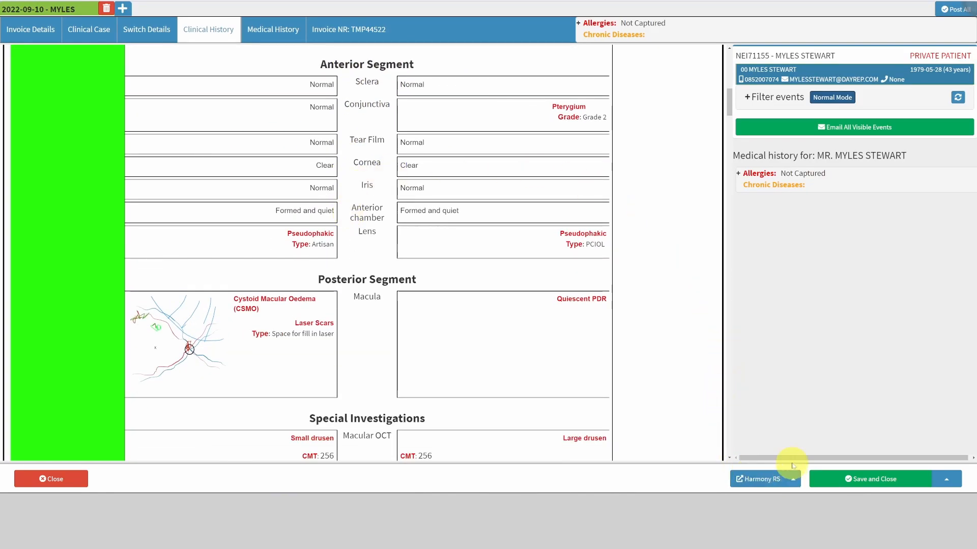
Open the patient's imaging in the Harmony RS viewer and shrink the timeline area to enlarge the image grid.
click(749, 479)
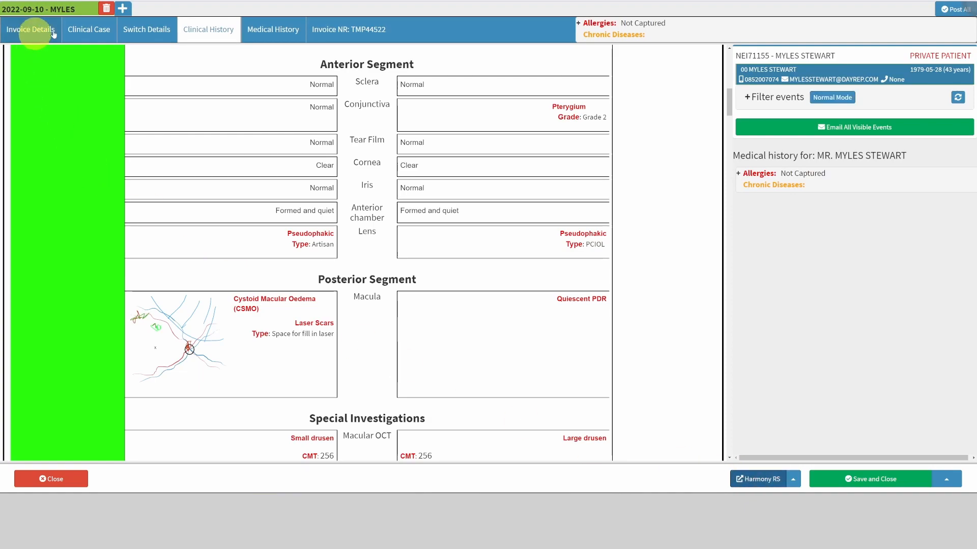
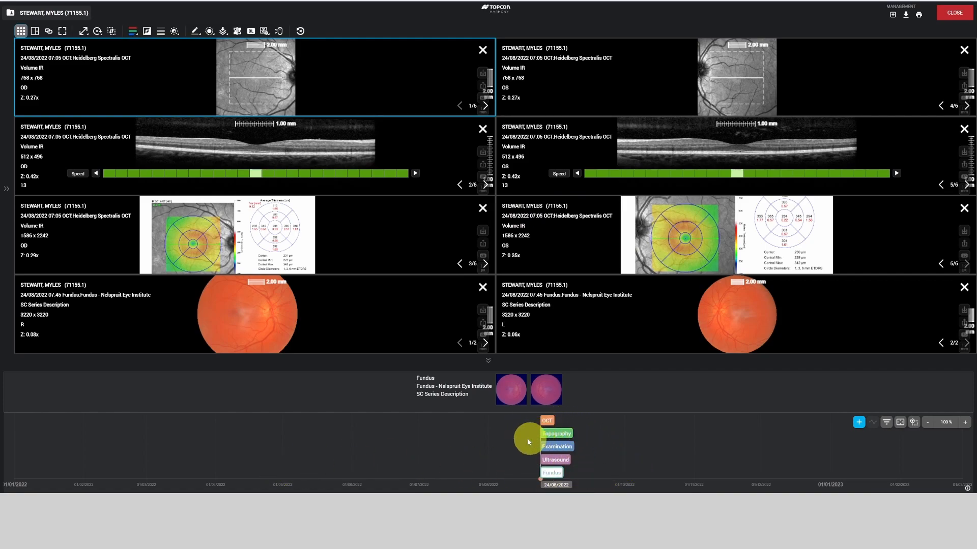
click(488, 361)
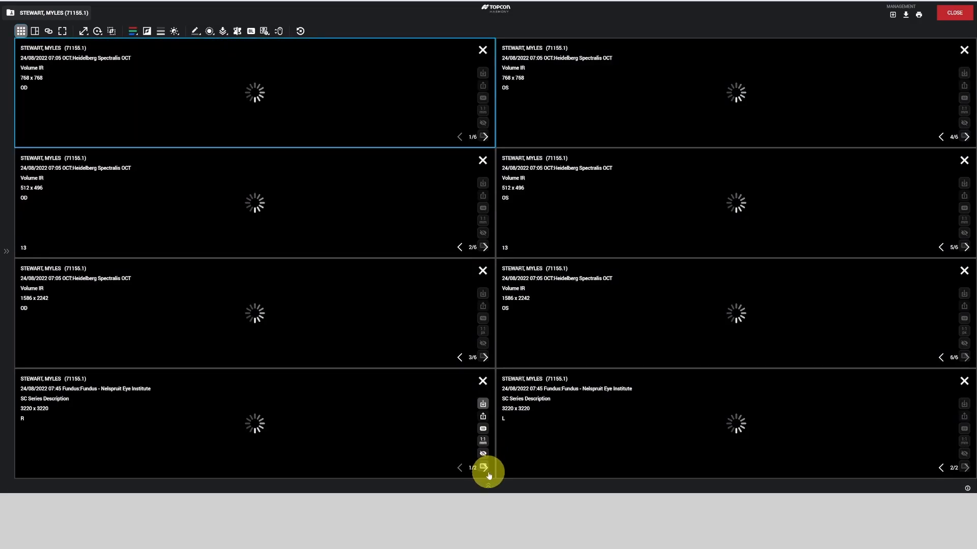
click(487, 486)
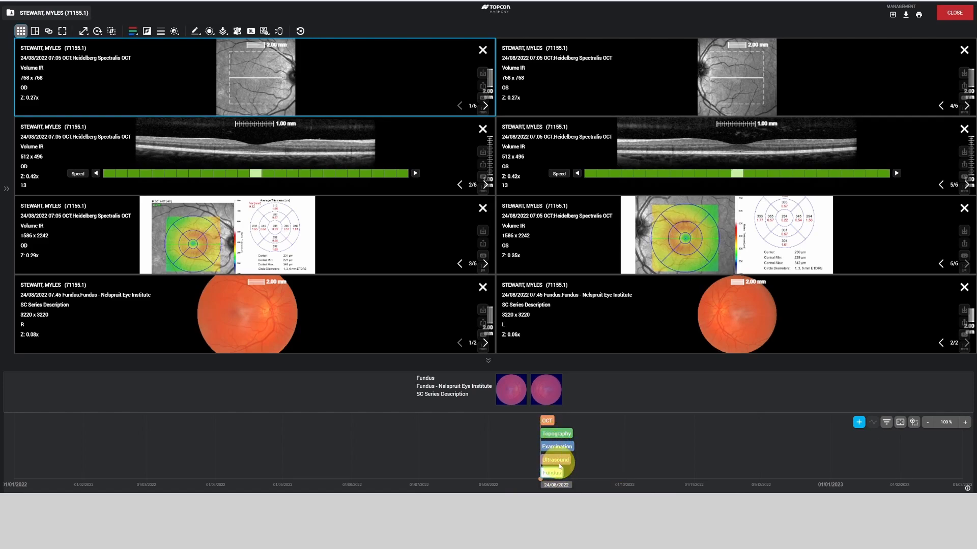
drag(509, 367, 518, 387)
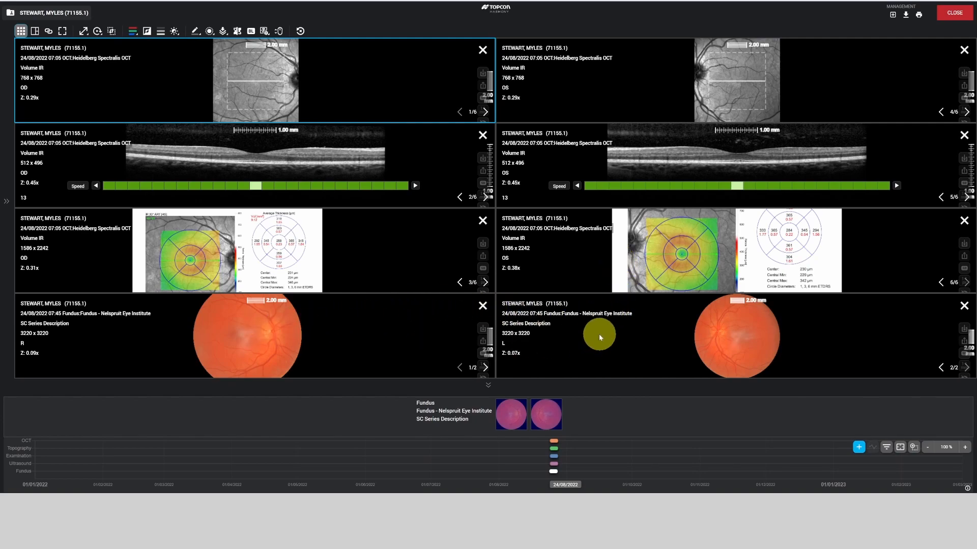
Play the left eye (OS) Heidelberg Spectralis OCT volume in the grid and scrub through its slices.
click(898, 187)
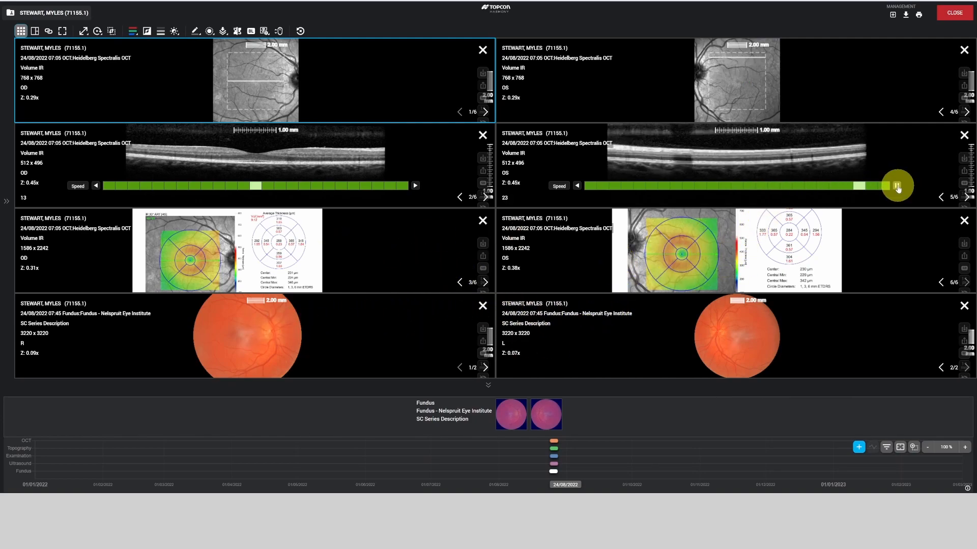
click(817, 192)
drag(789, 192, 725, 187)
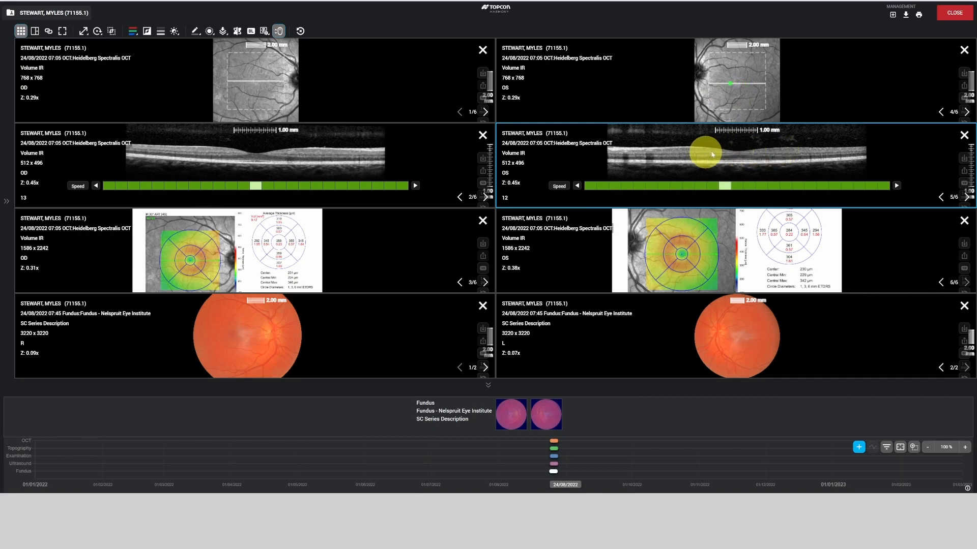
drag(728, 193, 740, 167)
scroll(737, 163, up, 3)
Inspect the slices of the left eye (OS) OCT volume in the enlarged single-image view and return to the image grid.
double_click(906, 164)
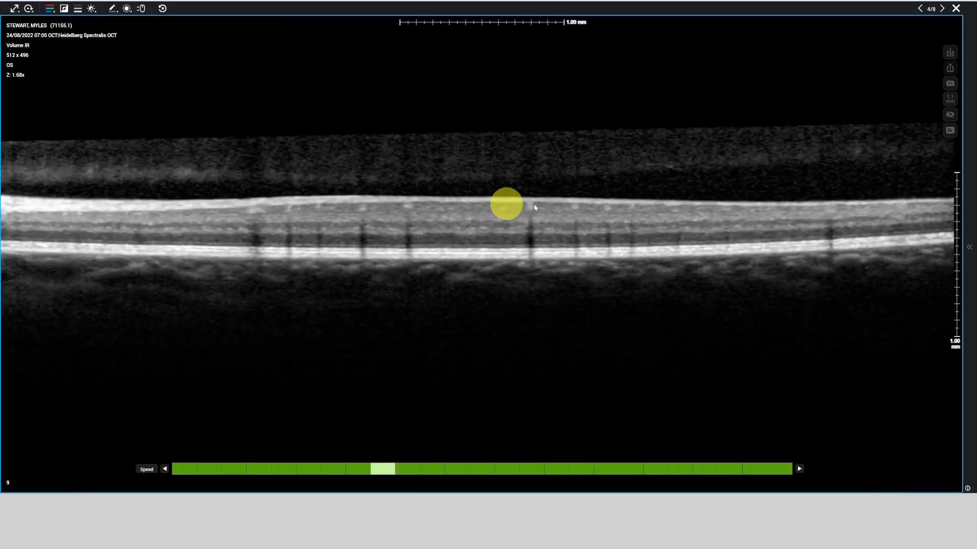
scroll(537, 205, down, 2)
scroll(538, 206, up, 1)
drag(349, 465, 597, 465)
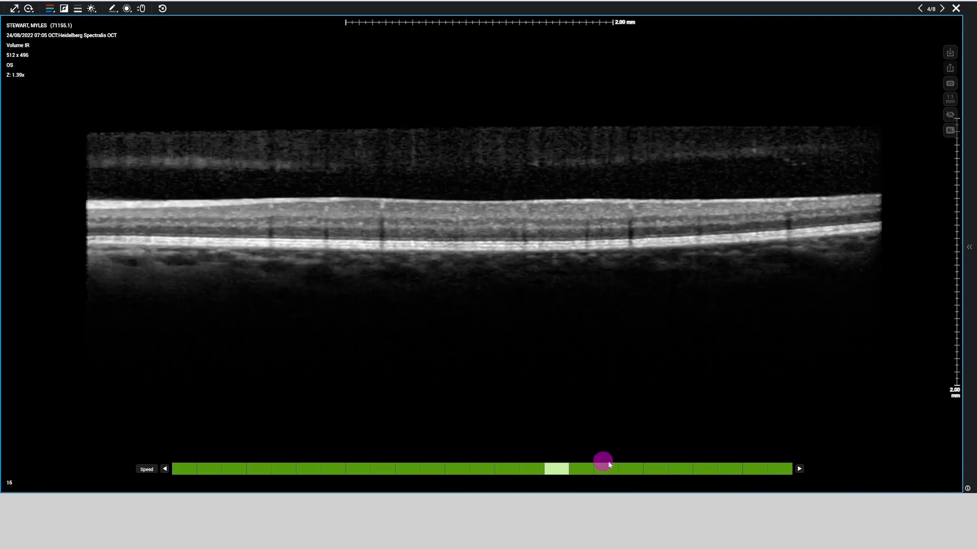
drag(702, 469, 536, 473)
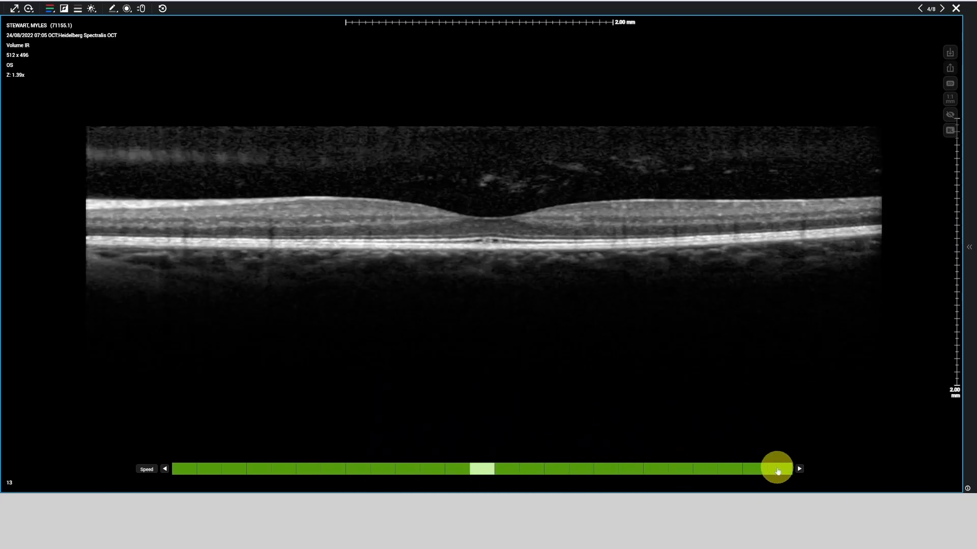
click(803, 473)
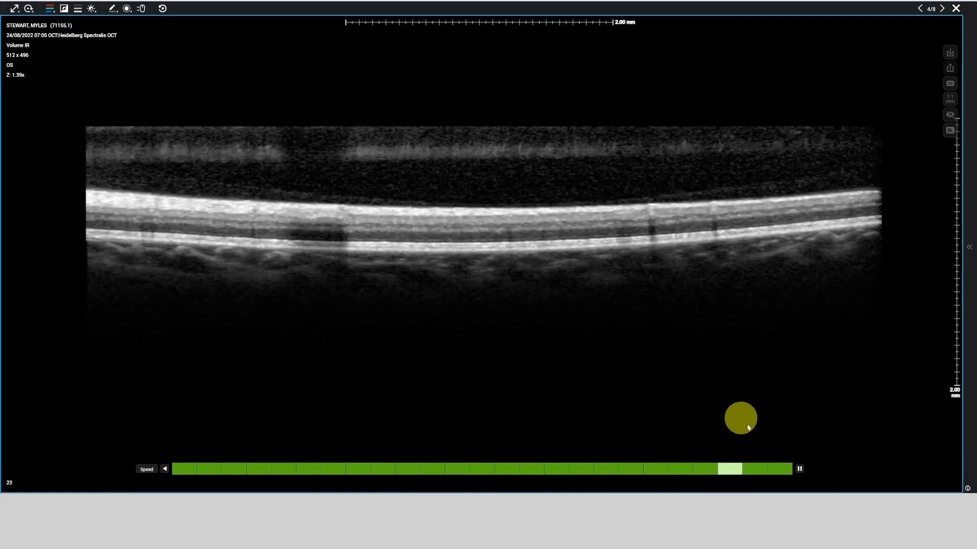
click(802, 473)
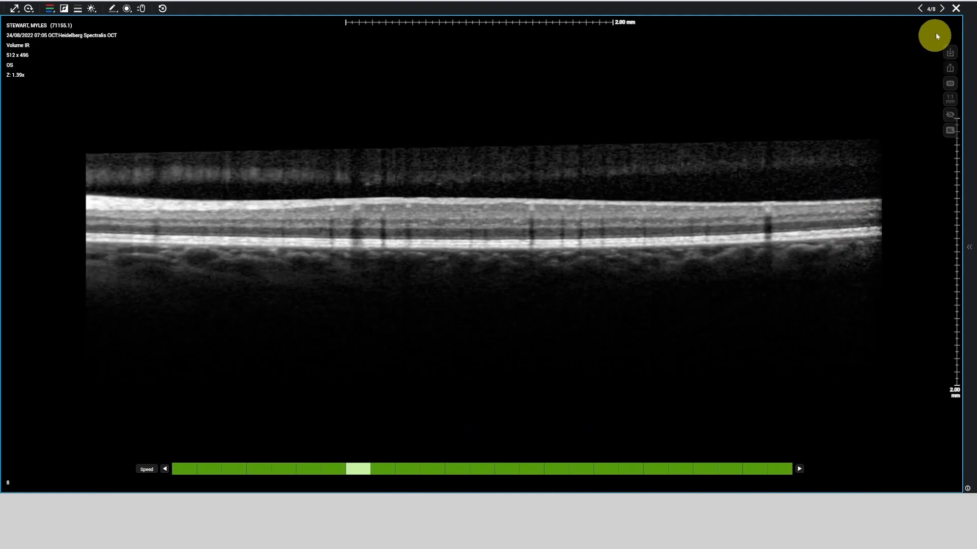
click(956, 8)
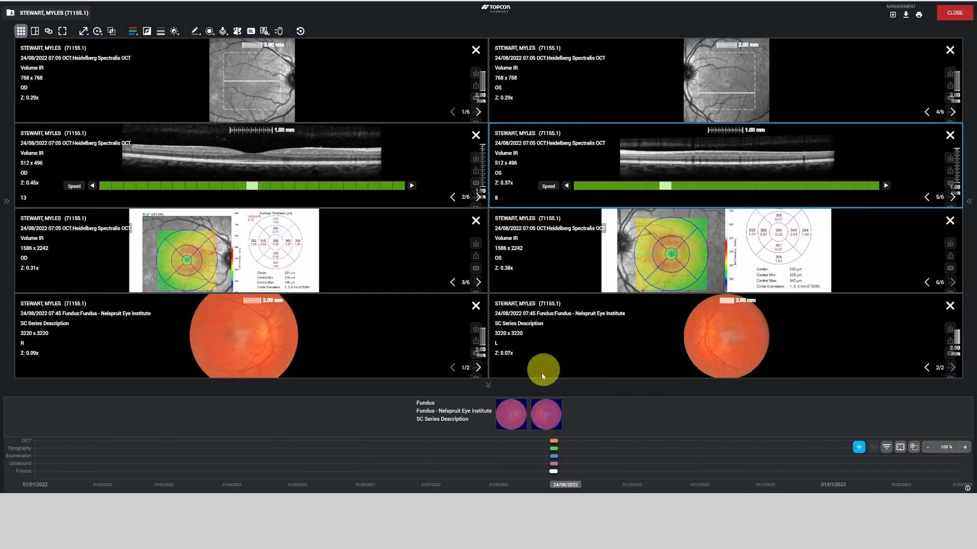
Compare the OD and OS Heidelberg Spectralis OCT volumes side by side in a 2x1 grid and play the OS volume.
click(23, 32)
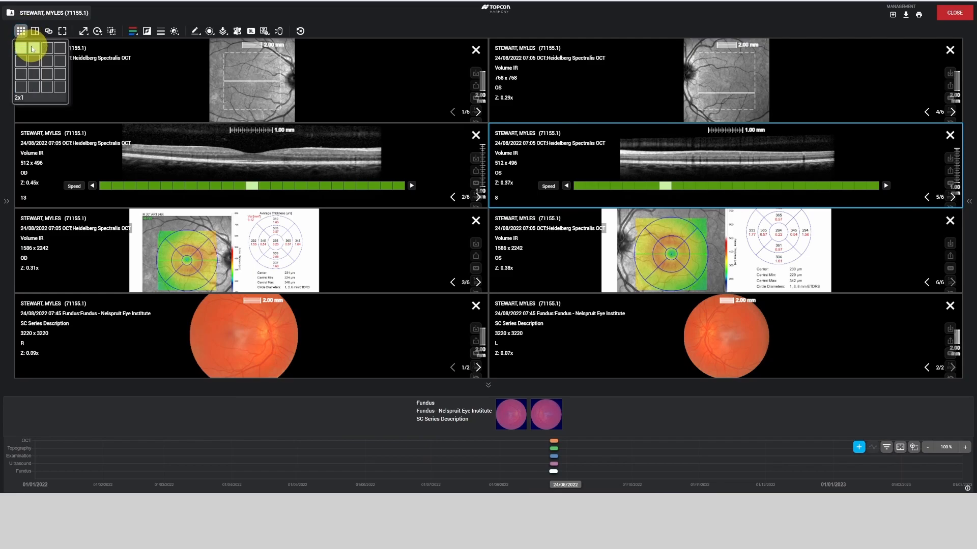
click(31, 43)
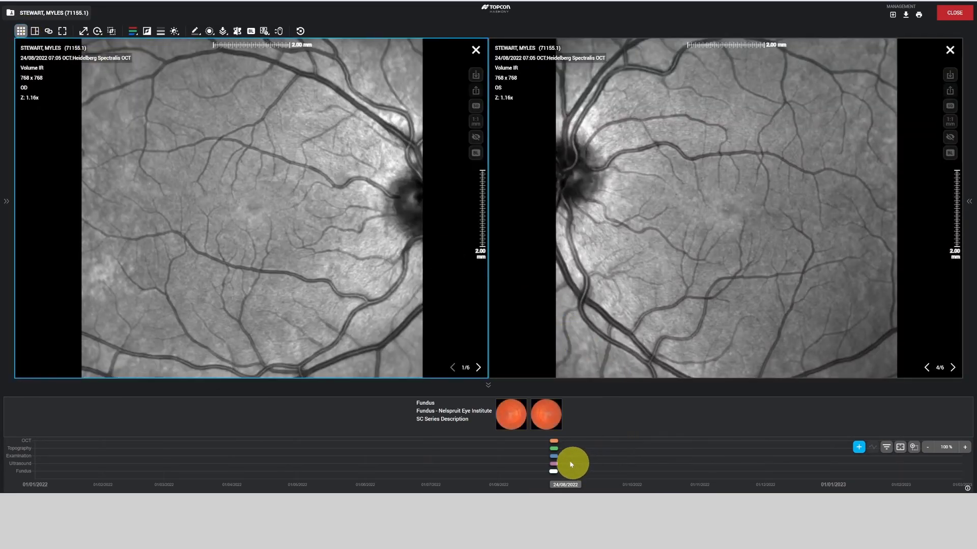
click(553, 442)
click(590, 414)
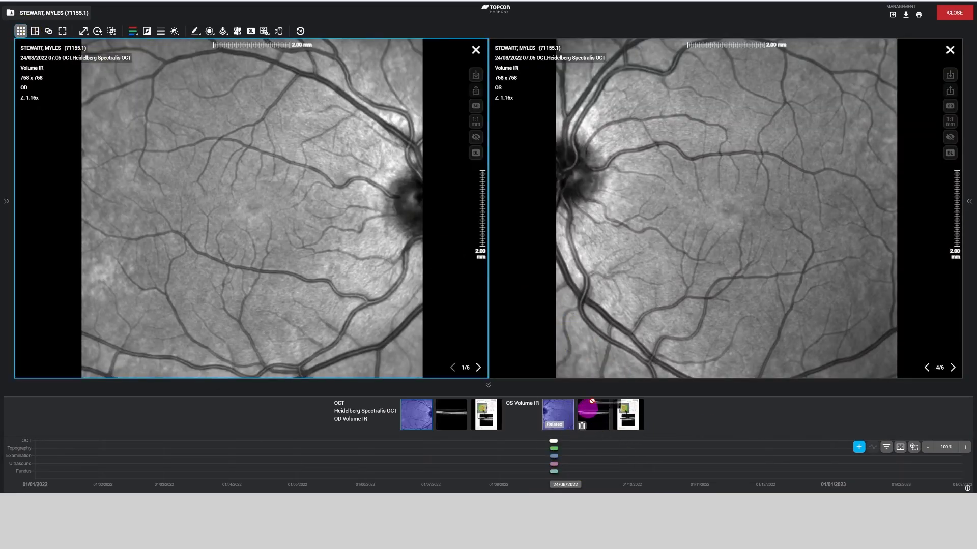
click(450, 412)
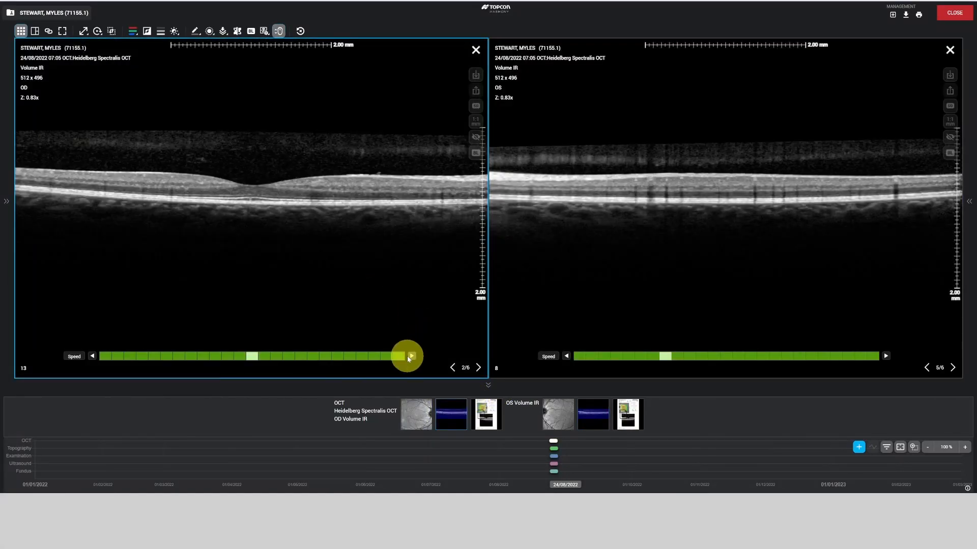
click(885, 356)
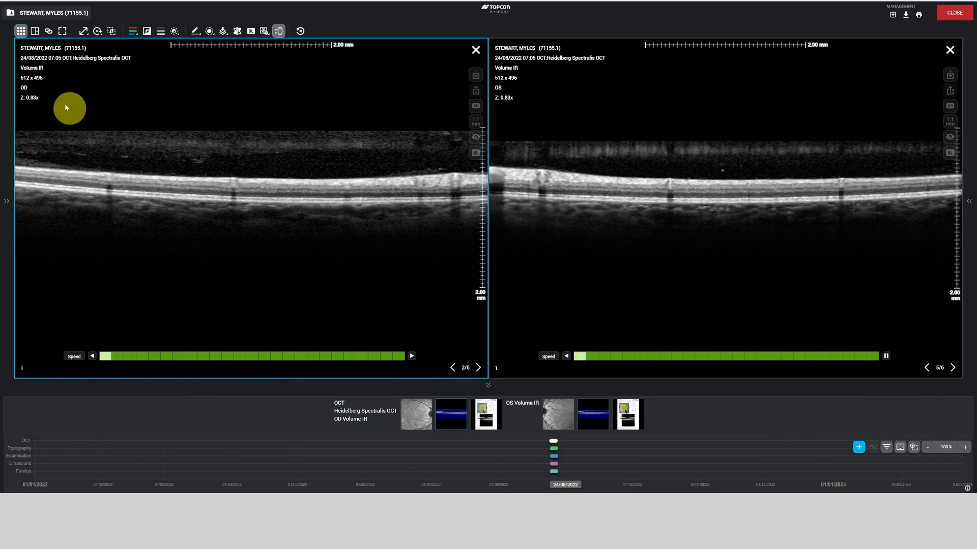
Use the layout with one large and two small panes for the right fundus image, OS infrared image and OS OCT volume.
click(35, 32)
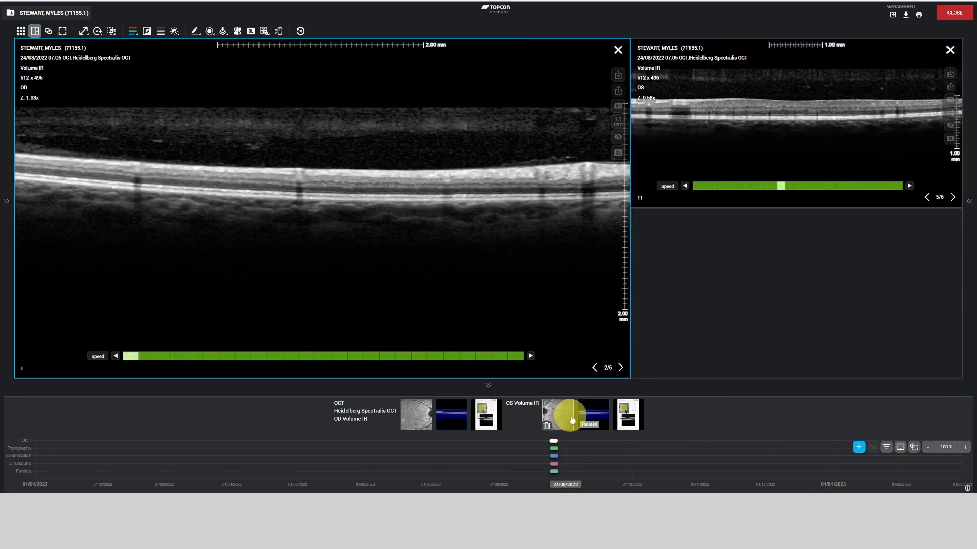
click(556, 474)
drag(508, 412, 447, 205)
click(553, 442)
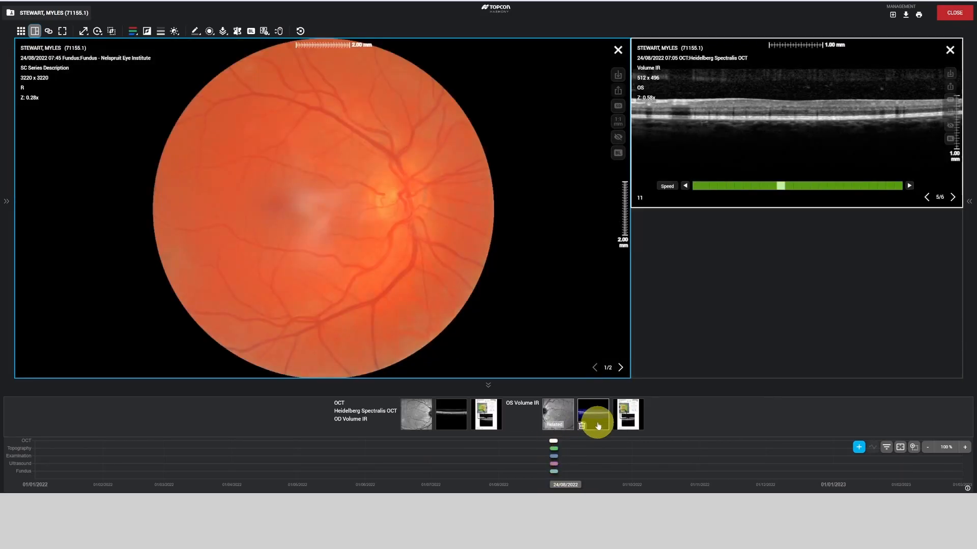
drag(593, 414, 731, 312)
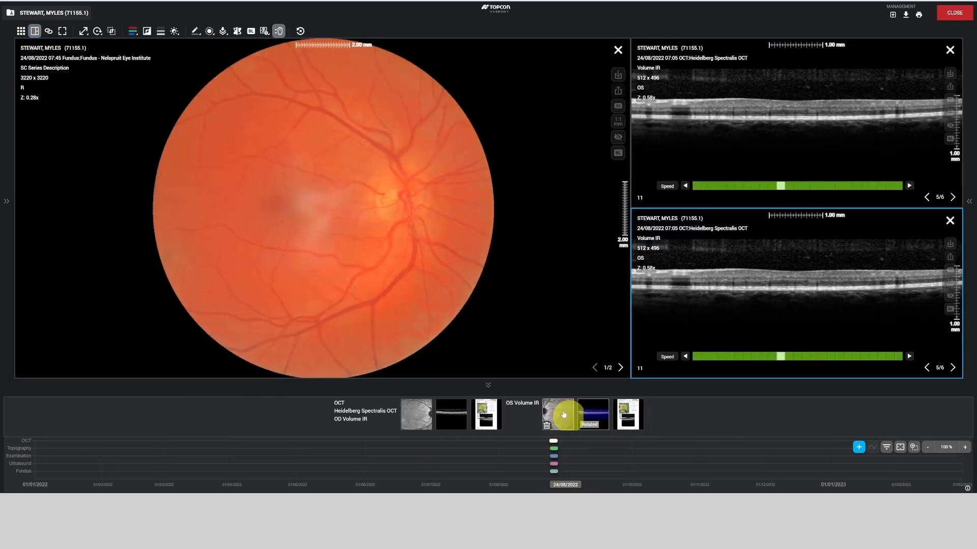
drag(562, 414, 726, 117)
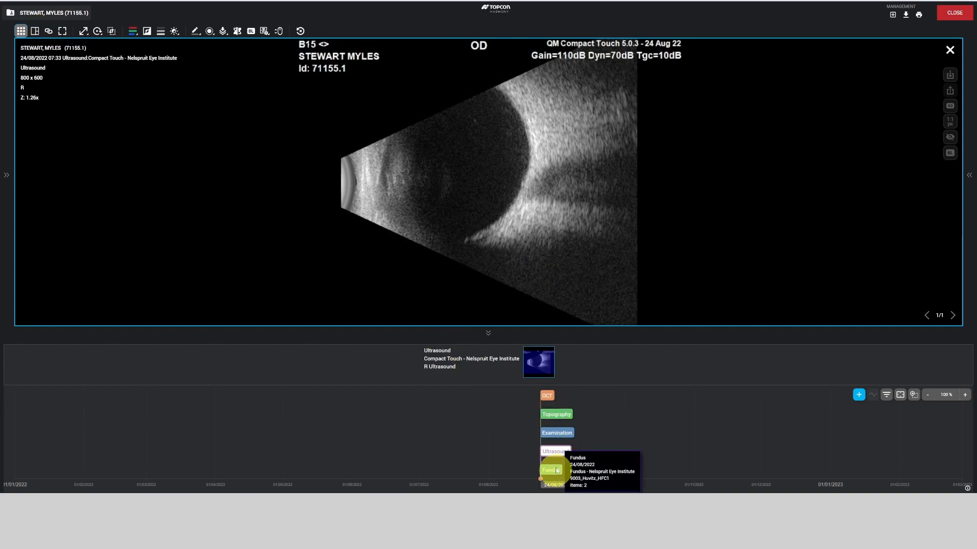
Open the Oculus Pentacam topography PDF for the left eye and look through its pages.
click(563, 415)
click(542, 362)
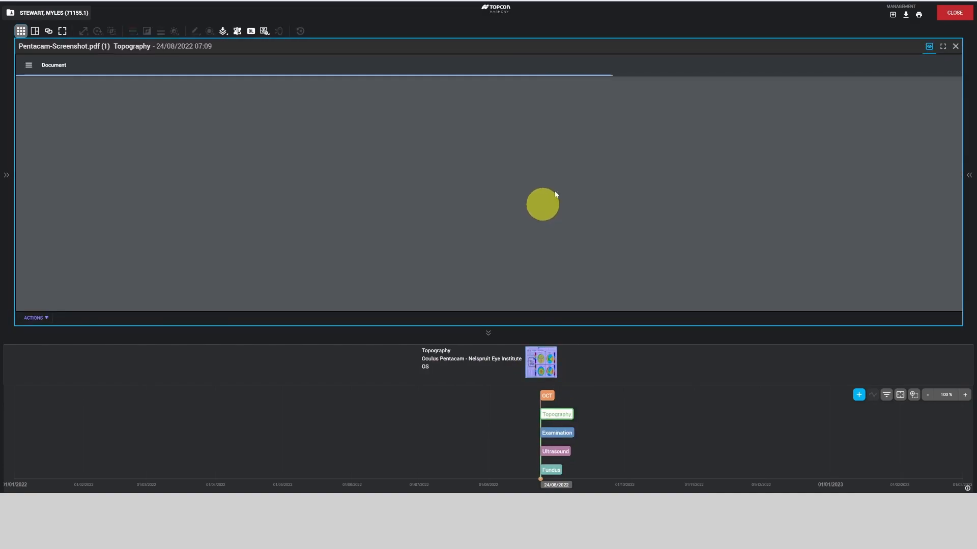
scroll(576, 194, down, 10)
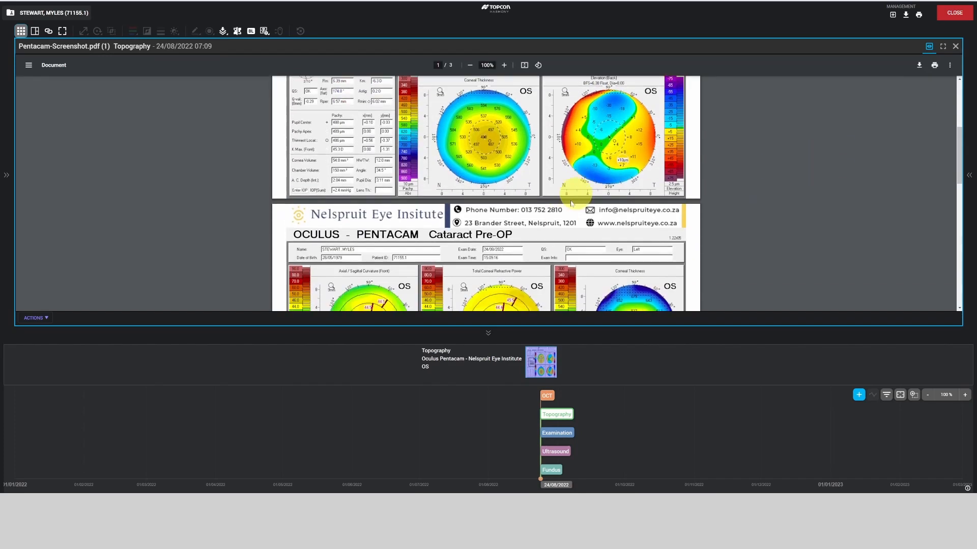
scroll(561, 218, up, 15)
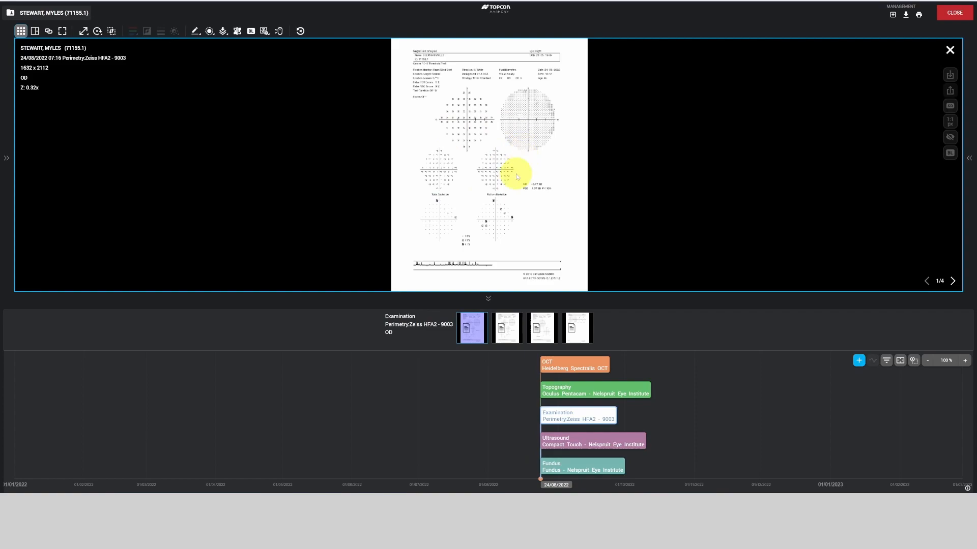
Magnify the OD Zeiss HFA2 perimetry report and enlarge its viewing area by shrinking the timeline.
scroll(517, 173, up, 5)
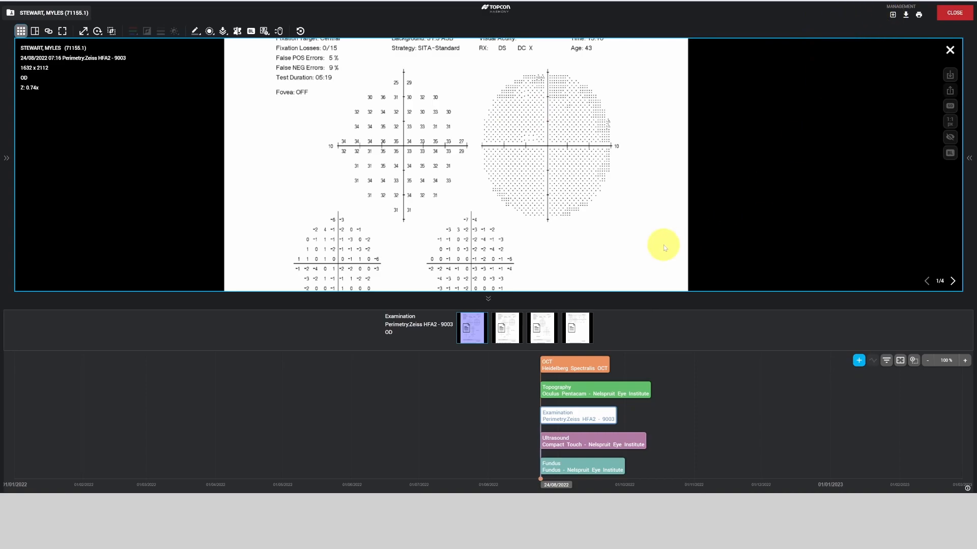
scroll(590, 164, down, 2)
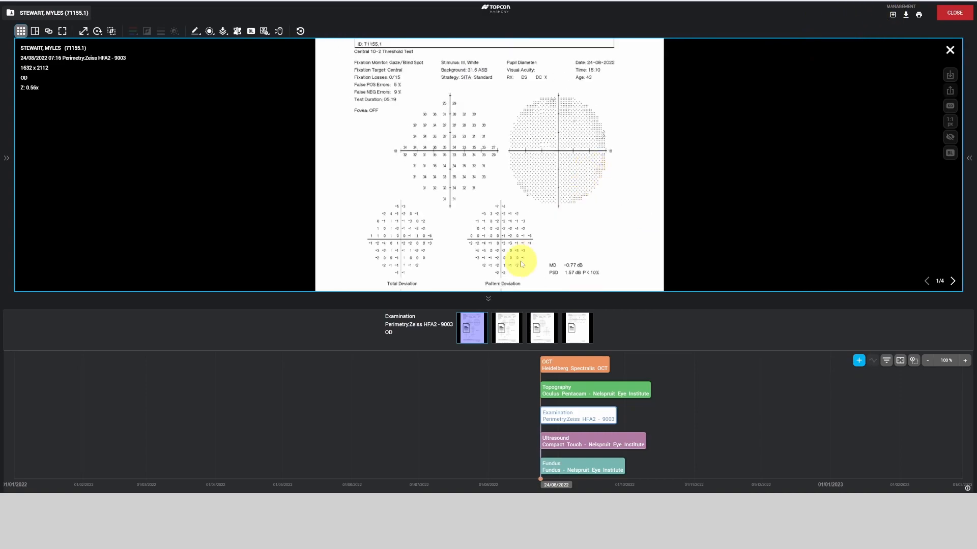
drag(522, 301, 519, 360)
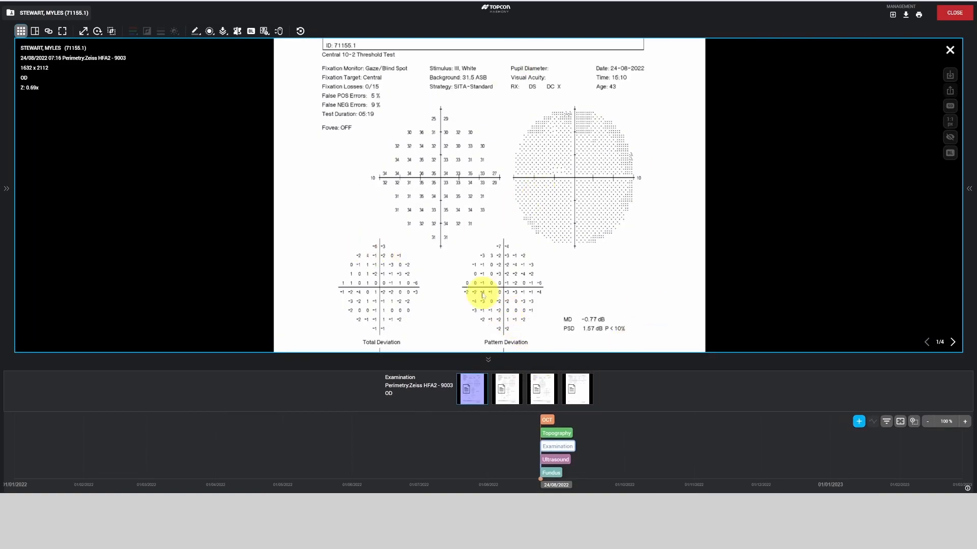
Return to the patient's clinical record, go to the clinical case and open the Harmony RS Study Archive View.
key(alt+Tab)
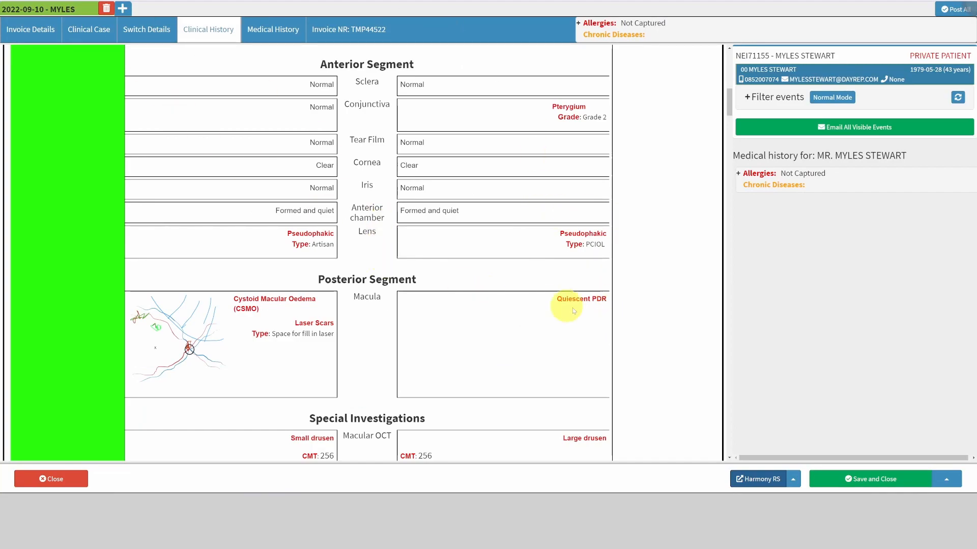
scroll(667, 447, down, 2)
scroll(667, 445, up, 2)
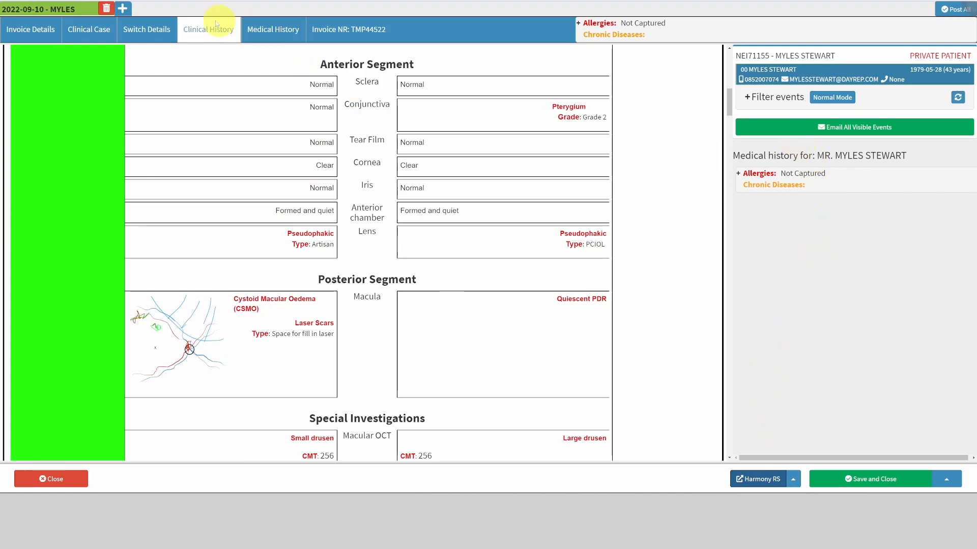
click(88, 29)
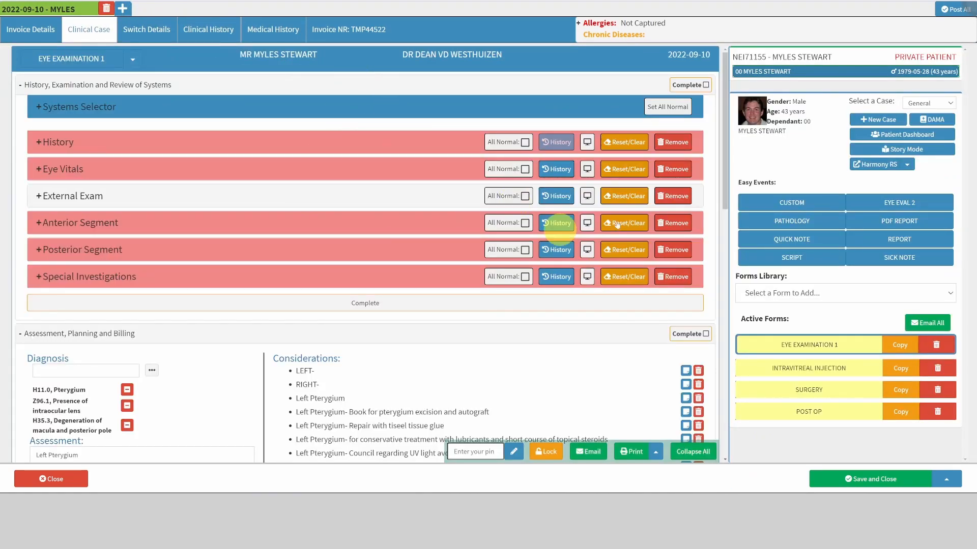
click(907, 166)
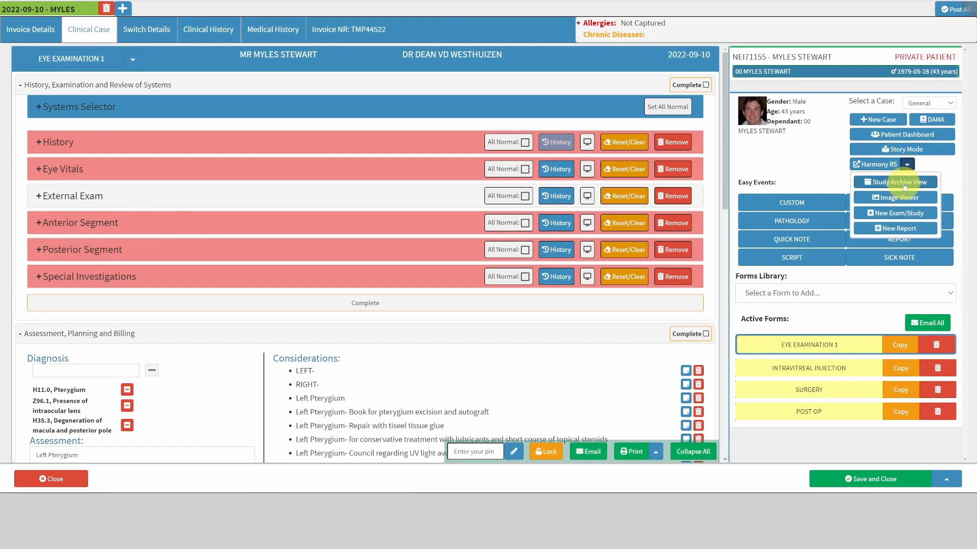
click(905, 187)
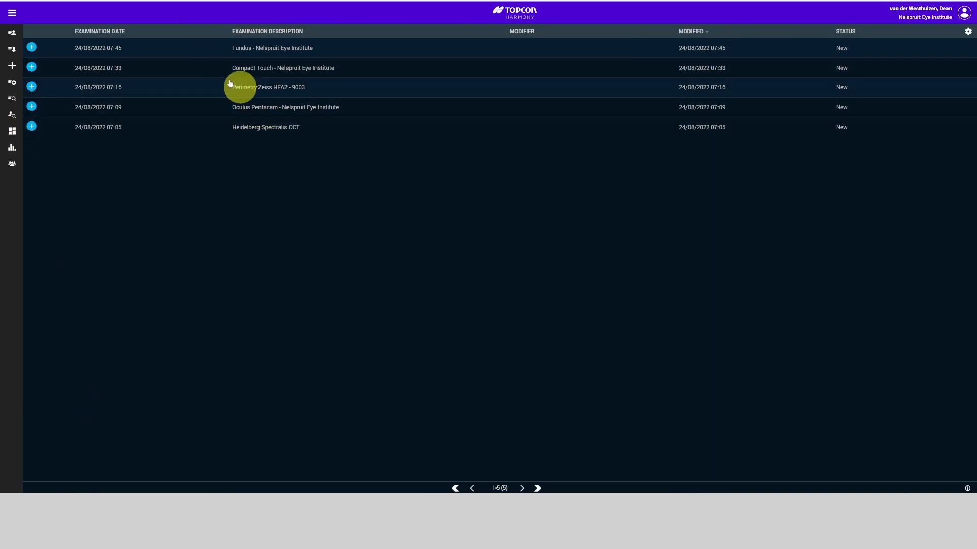
Return to the image viewer, display the OD infrared image from the OCT series and set a 3x4 grid.
click(252, 0)
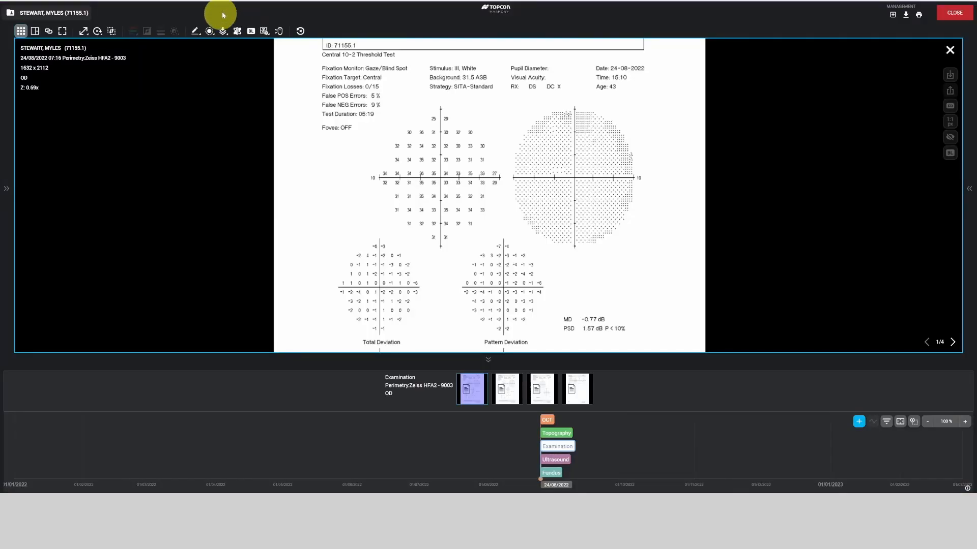
click(547, 420)
drag(425, 395, 414, 314)
click(21, 31)
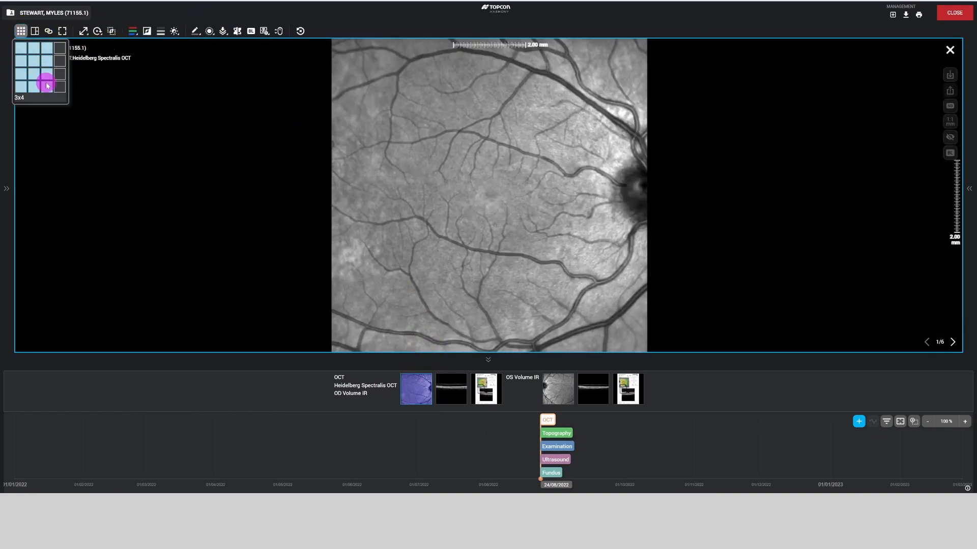
click(41, 83)
Fill the first two grid rows with the OS infrared image, the OS and OD OCT volumes and the OS thickness report.
drag(558, 389, 571, 310)
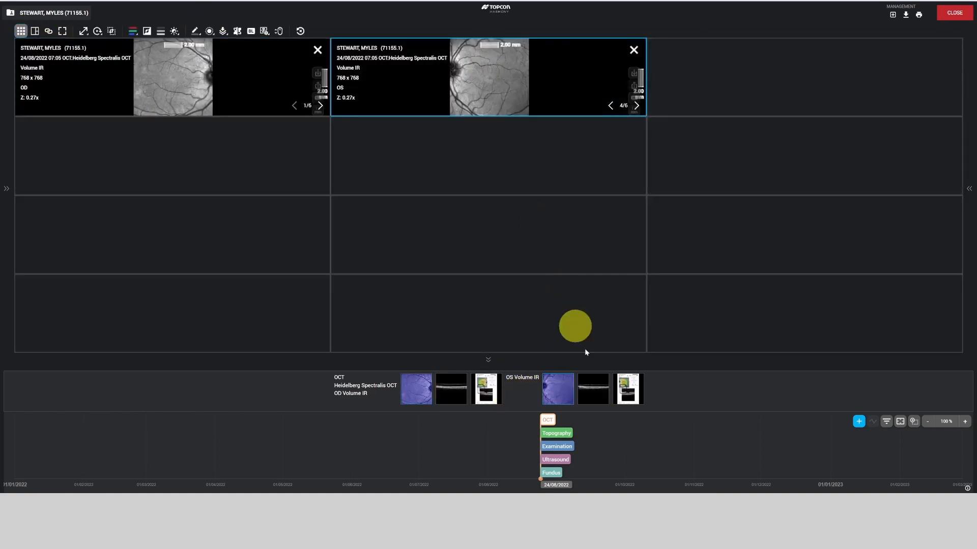
drag(594, 390, 499, 158)
drag(456, 391, 229, 164)
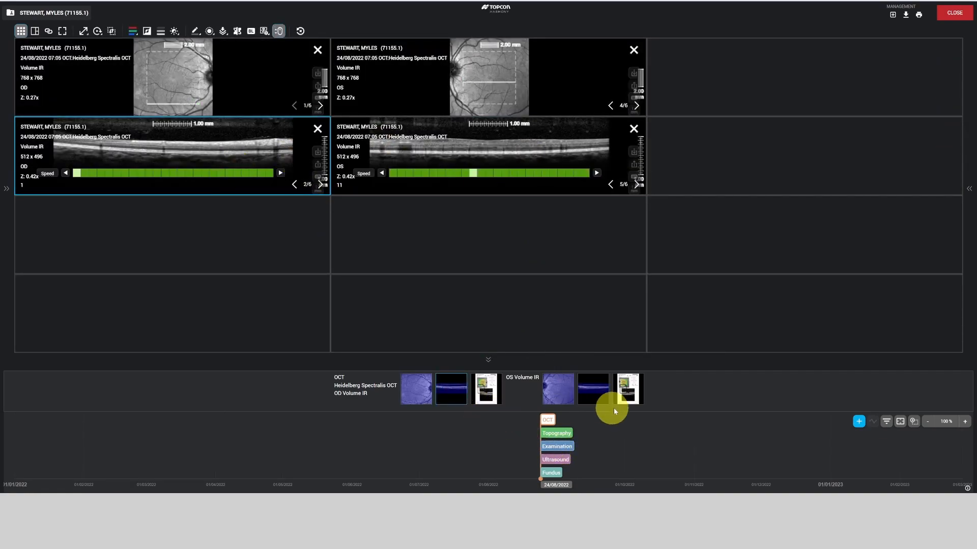
drag(632, 390, 727, 77)
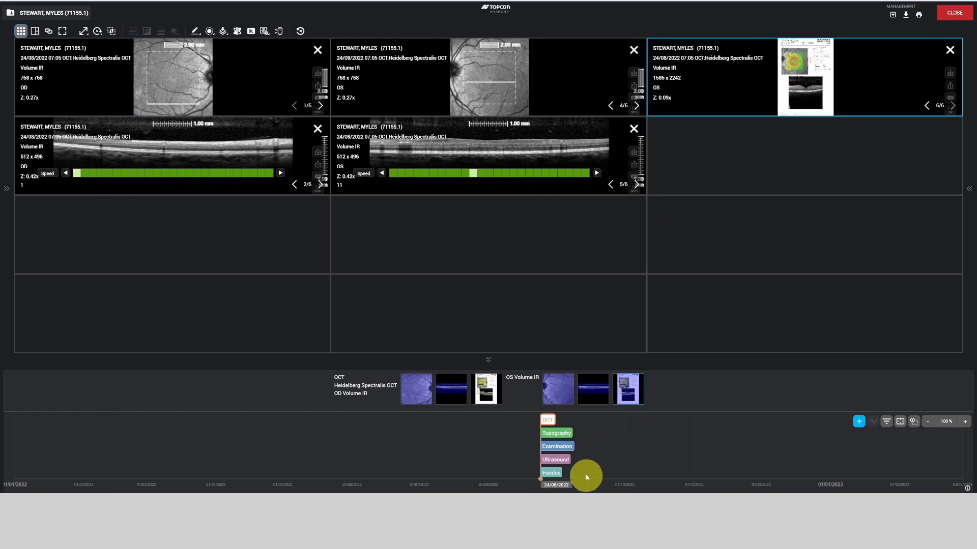
Add the Compact Touch right eye ultrasound and the second fundus image to empty cells of the grid.
click(556, 460)
drag(539, 391, 756, 207)
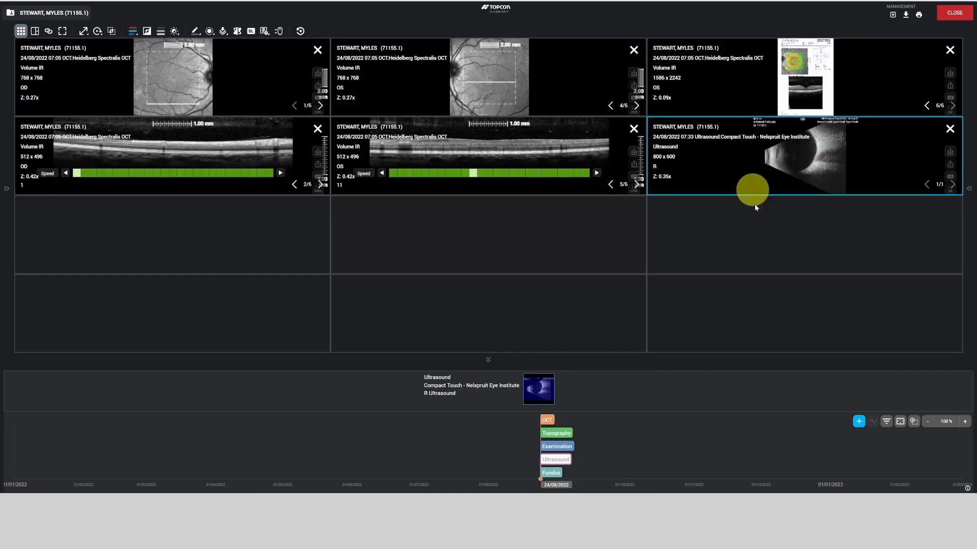
click(552, 475)
drag(545, 392, 485, 226)
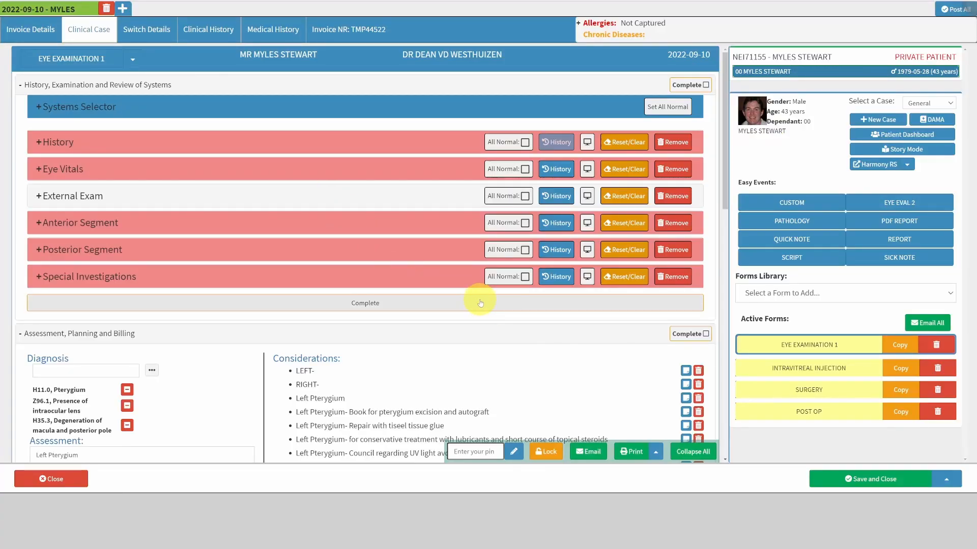
Return to the patient's clinical record and look through the dated forms in the clinical history's normal mode.
scroll(475, 298, down, 10)
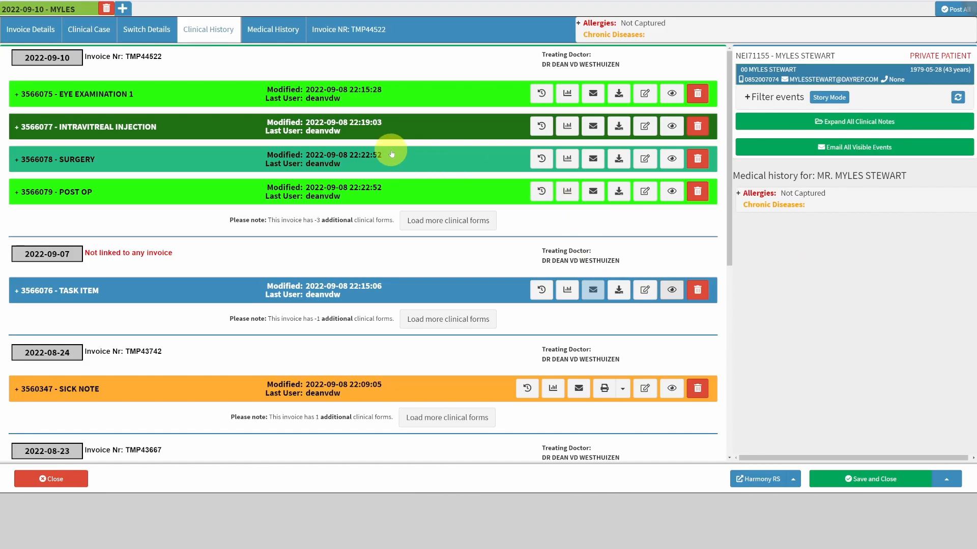
scroll(389, 152, down, 7)
scroll(389, 153, up, 7)
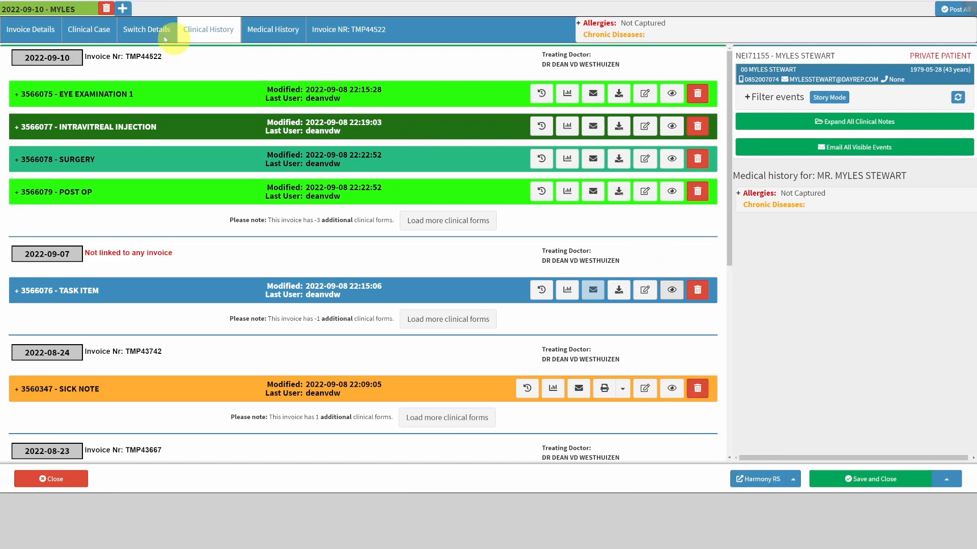
Add the Eye Examination 1 billing lines 0190, 3003, 3009, 3028 and 3014 to the invoice and open the invoice details.
click(98, 32)
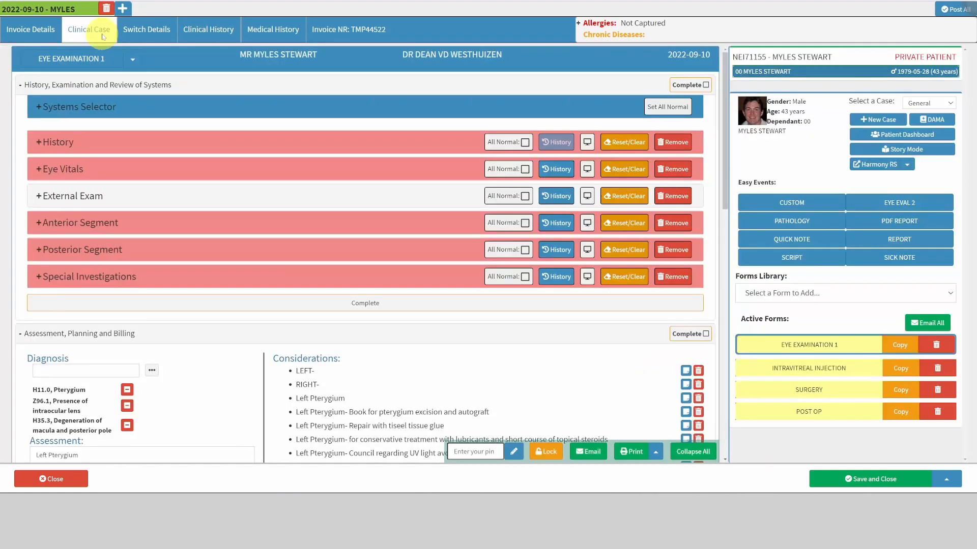
scroll(425, 315, down, 4)
scroll(425, 315, down, 5)
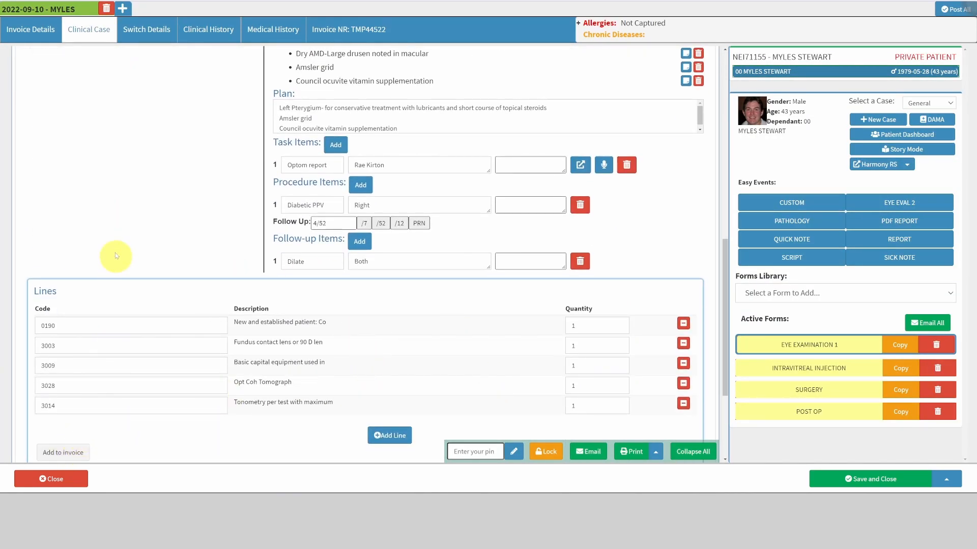
scroll(115, 255, up, 4)
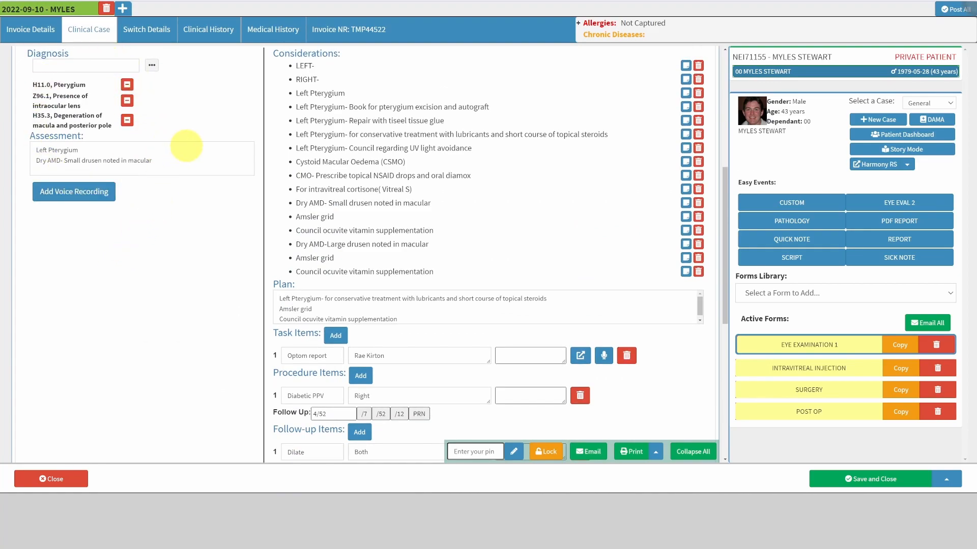
scroll(206, 178, down, 7)
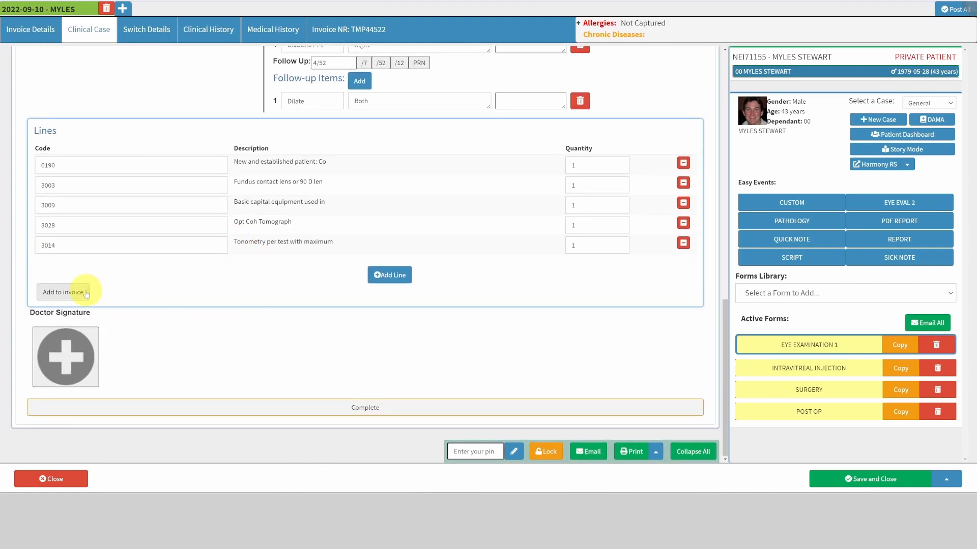
click(85, 294)
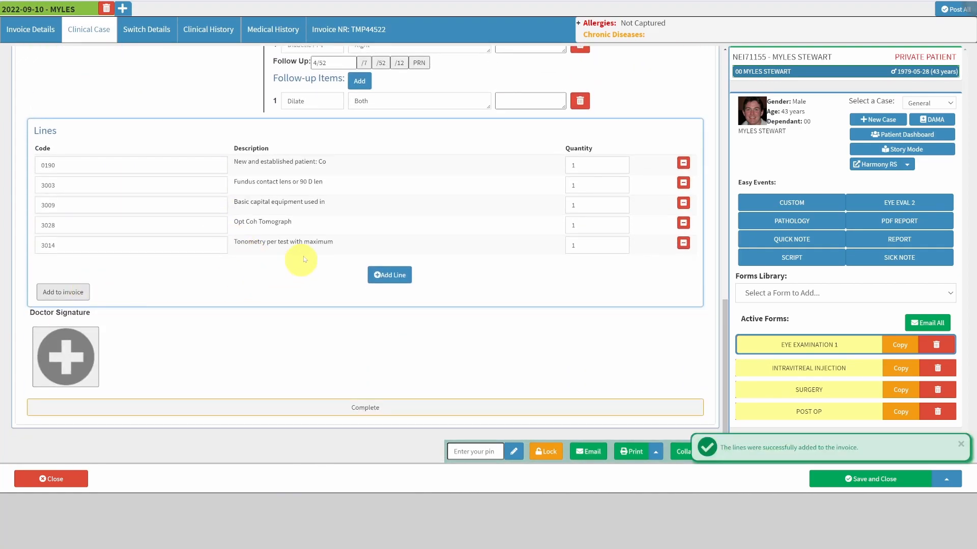
click(45, 30)
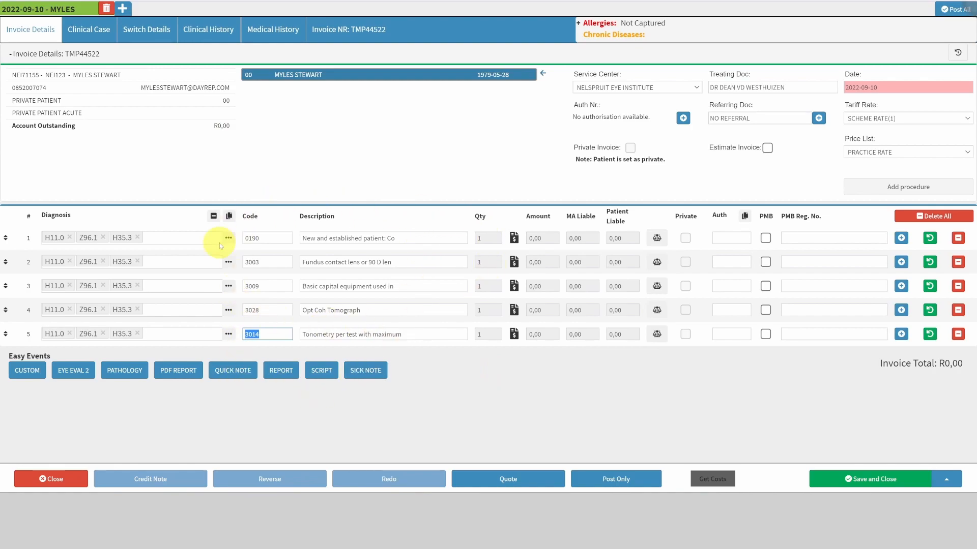
Go back to the clinical case and review the Eye Examination 1 form down to its billing lines.
click(105, 30)
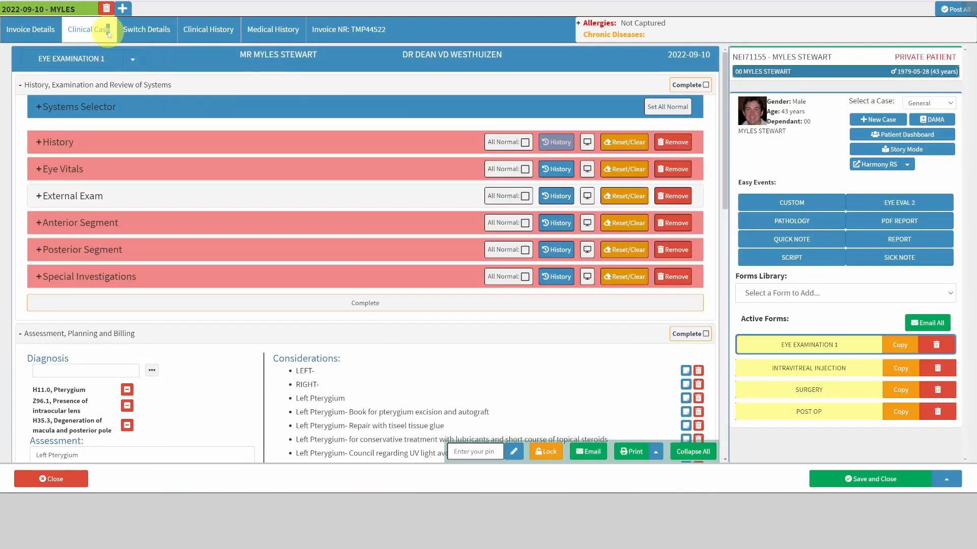
scroll(376, 160, down, 1)
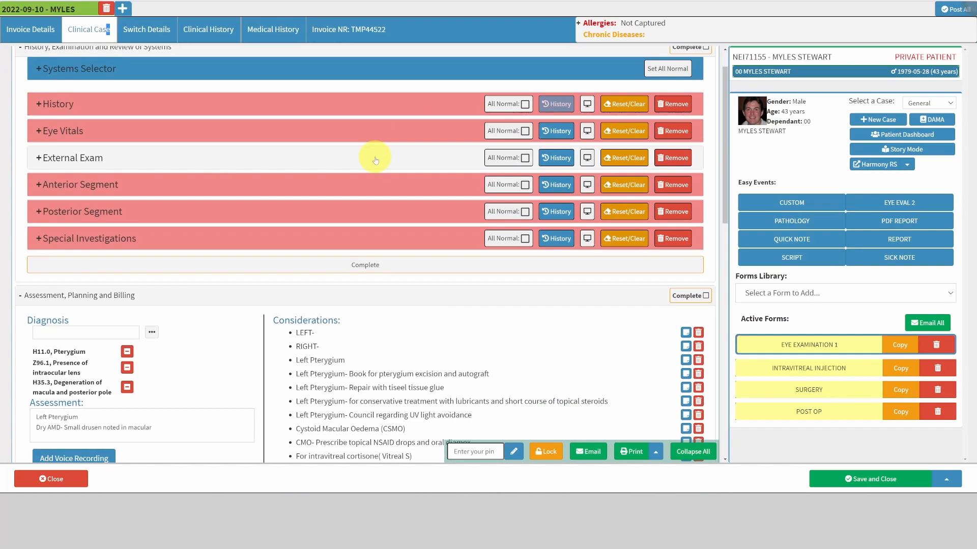
scroll(376, 160, down, 10)
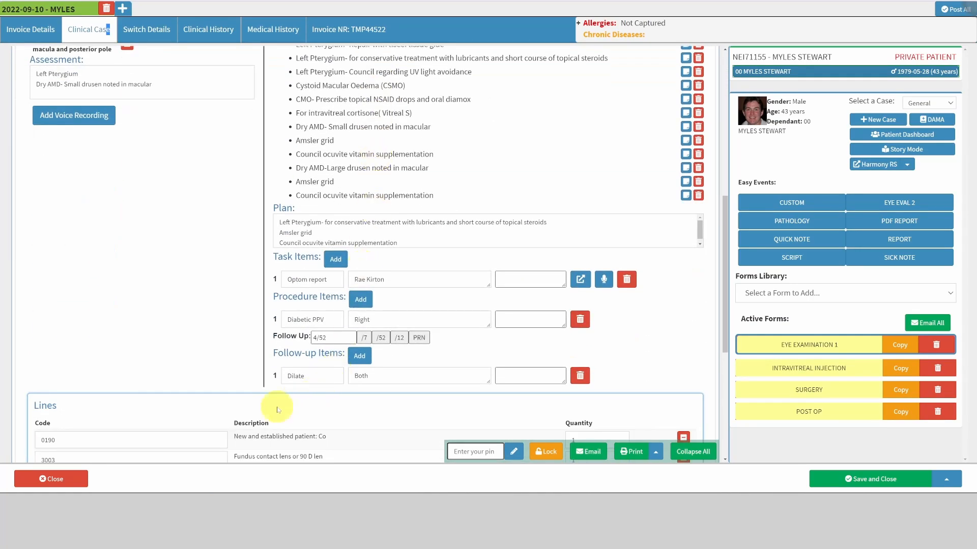
scroll(167, 435, down, 1)
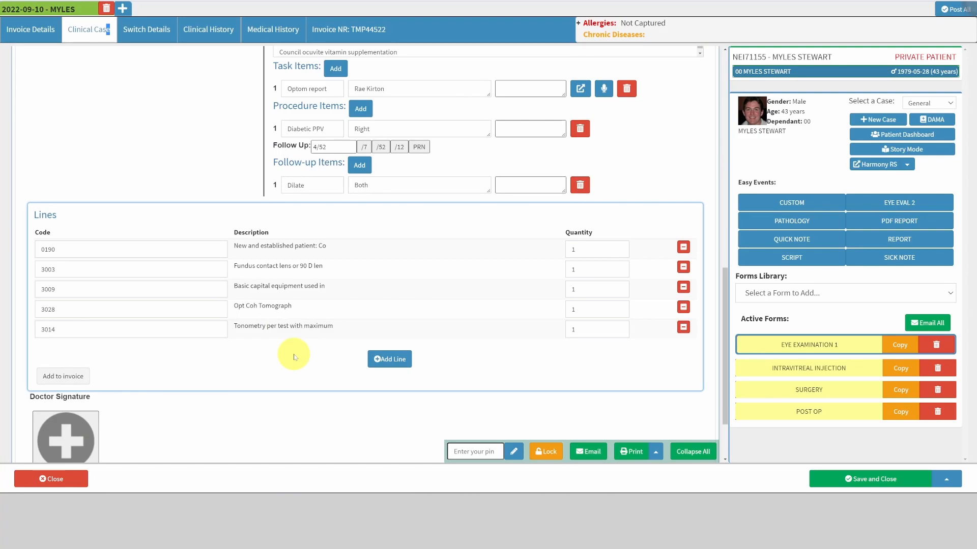
scroll(603, 279, up, 15)
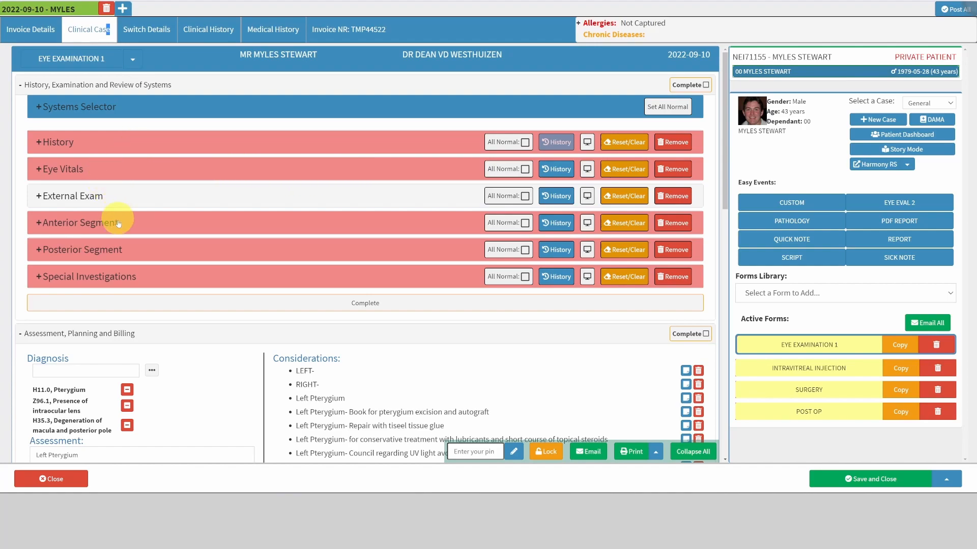
Add the Indirect Fundoscopy section to the examination through the Systems Selector and mark both eyes as having findings.
click(89, 108)
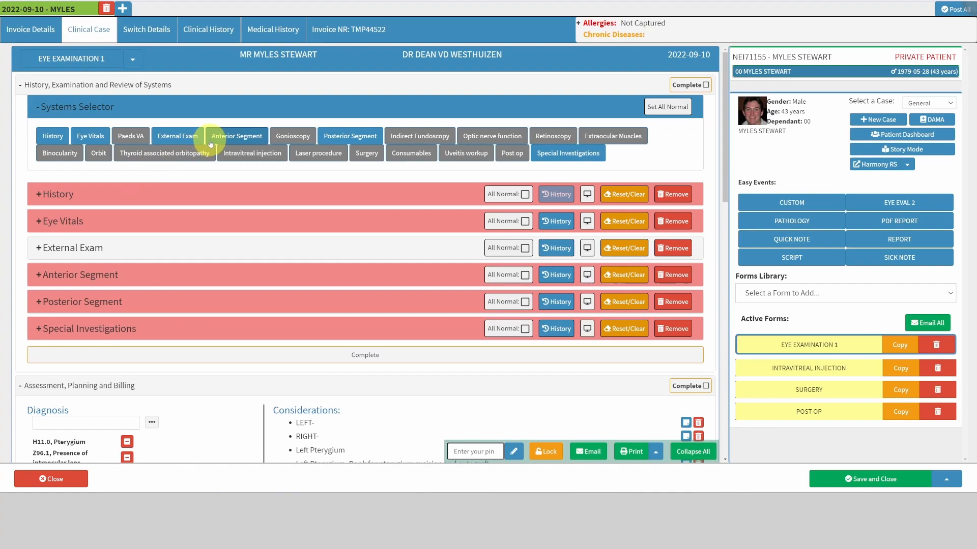
click(401, 144)
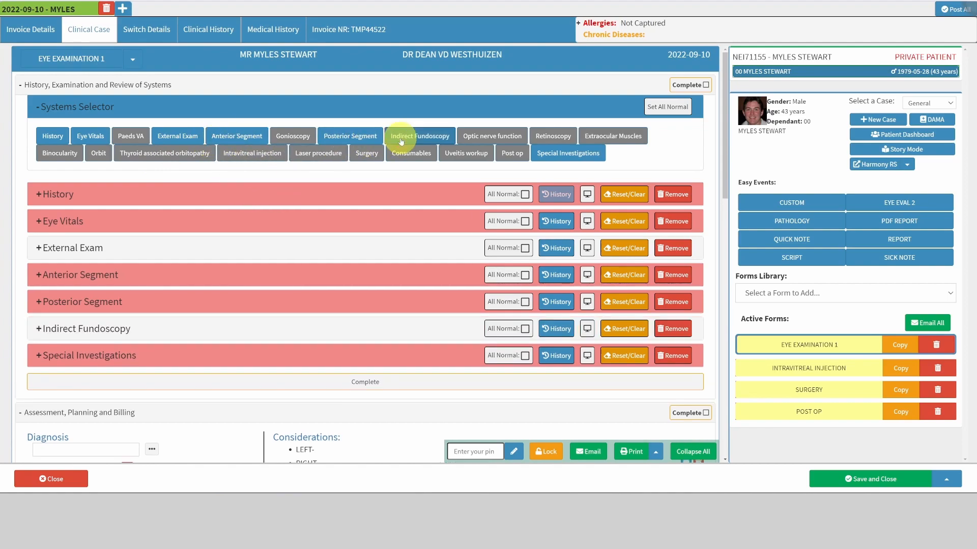
click(352, 341)
scroll(375, 316, down, 2)
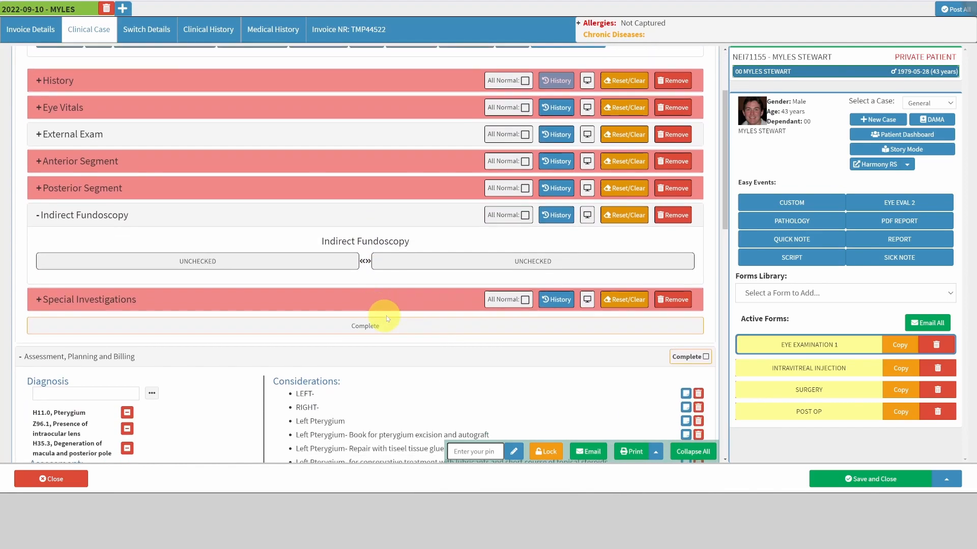
click(367, 260)
scroll(540, 283, down, 1)
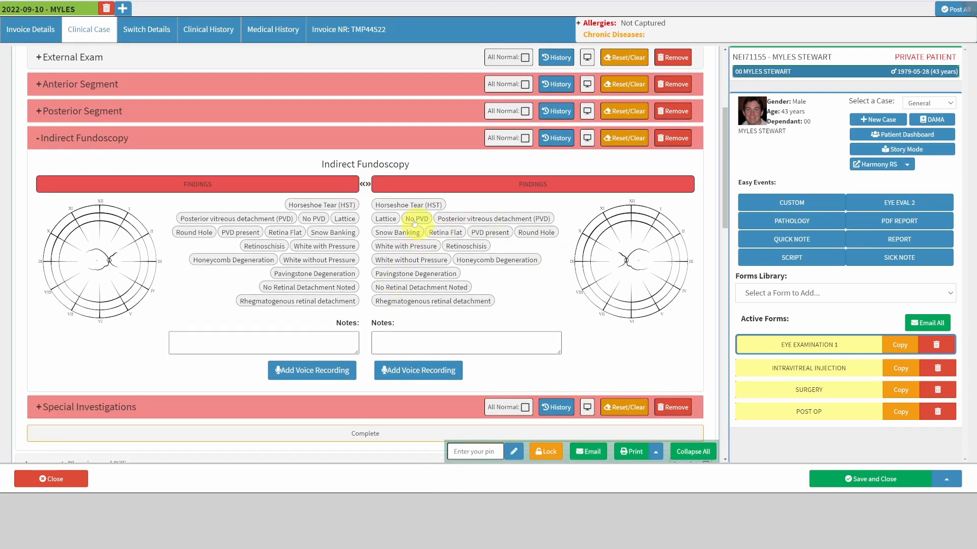
Mark both eyes normal for Indirect Fundoscopy and remove that section from the examination.
click(368, 184)
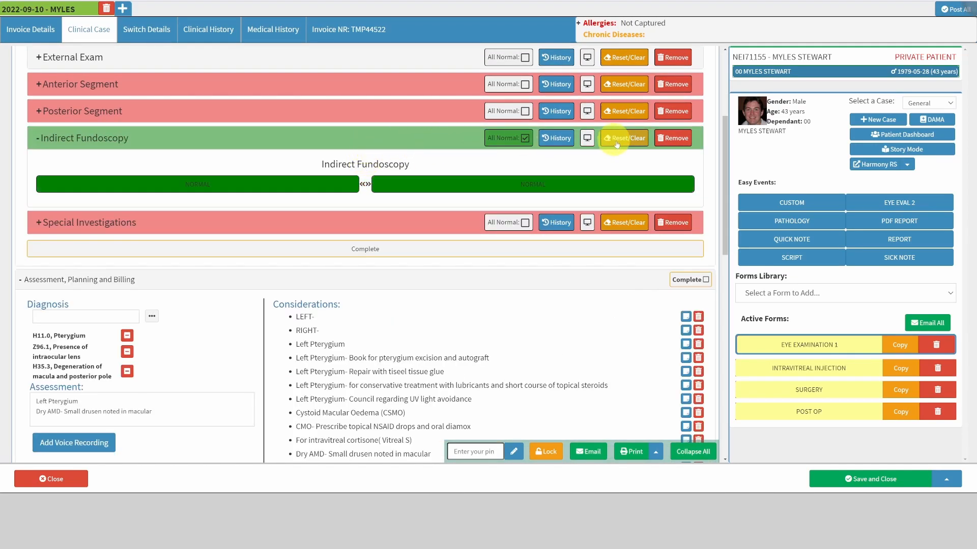
click(674, 138)
click(467, 126)
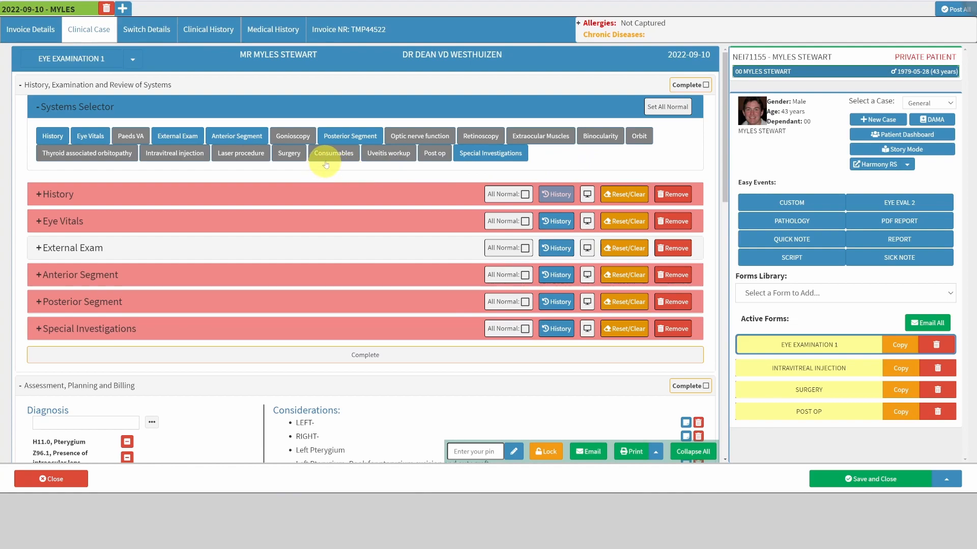
Add the Retinoscopy section to the examination and mark both eyes as having findings.
click(488, 144)
click(323, 254)
scroll(465, 267, down, 1)
click(366, 185)
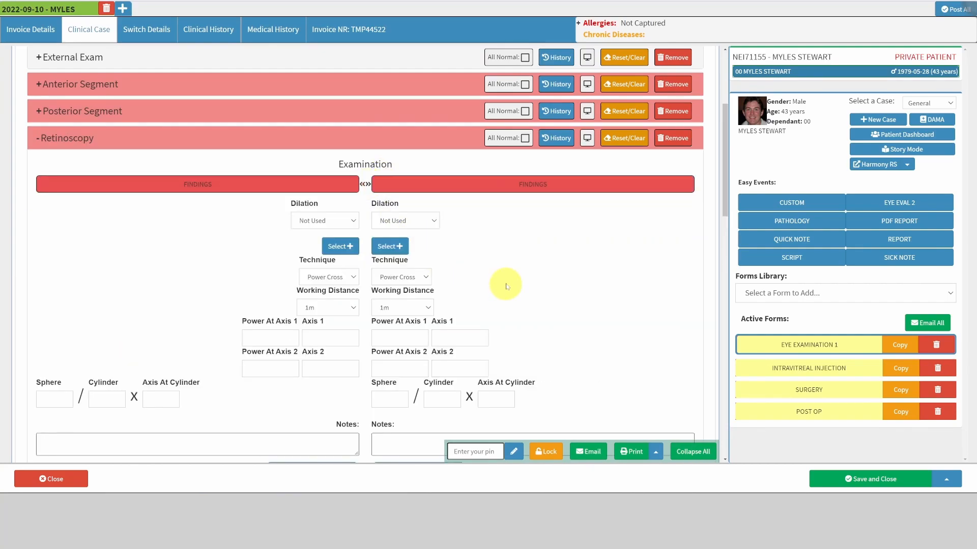
Set the retinoscopy dilation to Cyclopentolate in the first eye column and Atropine in the second.
scroll(506, 277, down, 1)
click(423, 144)
click(399, 166)
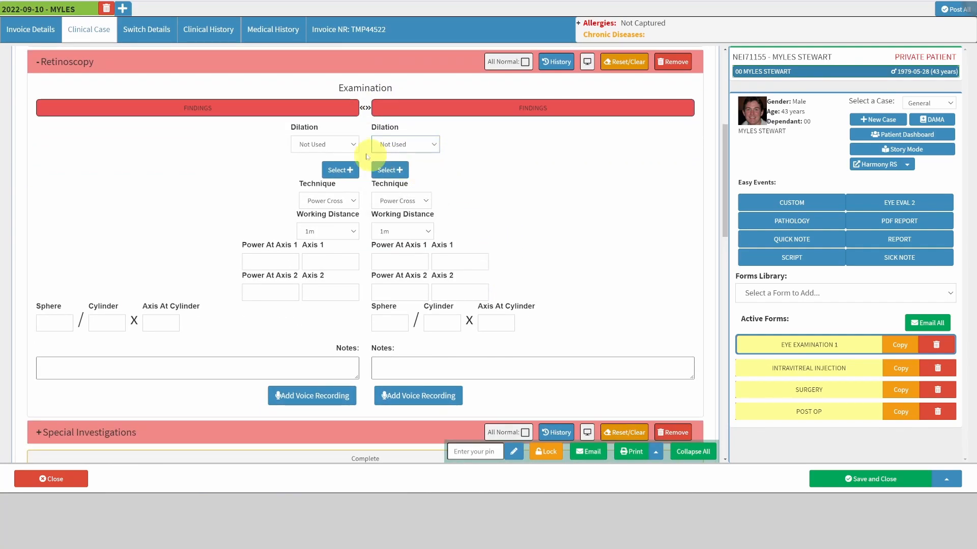
click(350, 144)
click(336, 175)
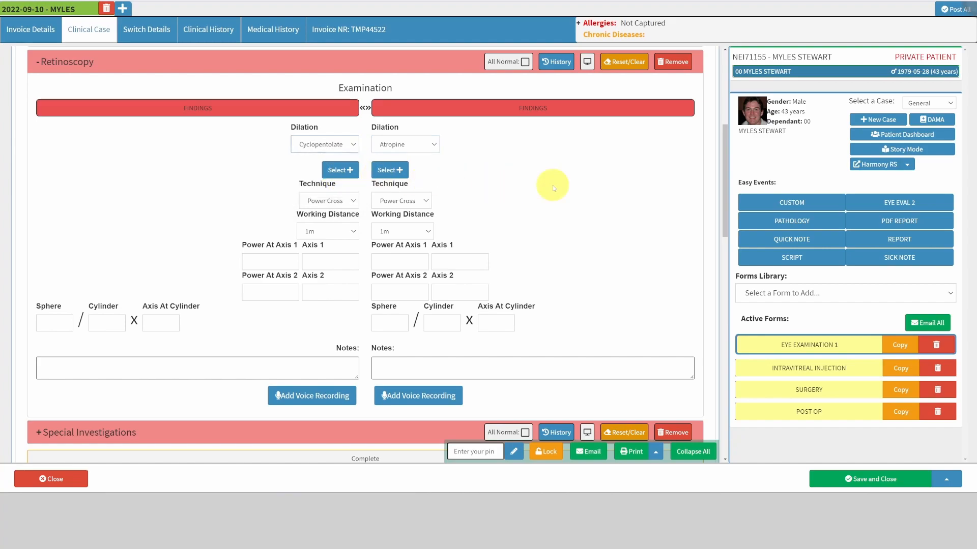
Using Power Cross, enter powers -6 at 90 and 2 at 180 for the first eye column, -2 at 90 and 4 at 180 for the second.
click(404, 201)
click(409, 214)
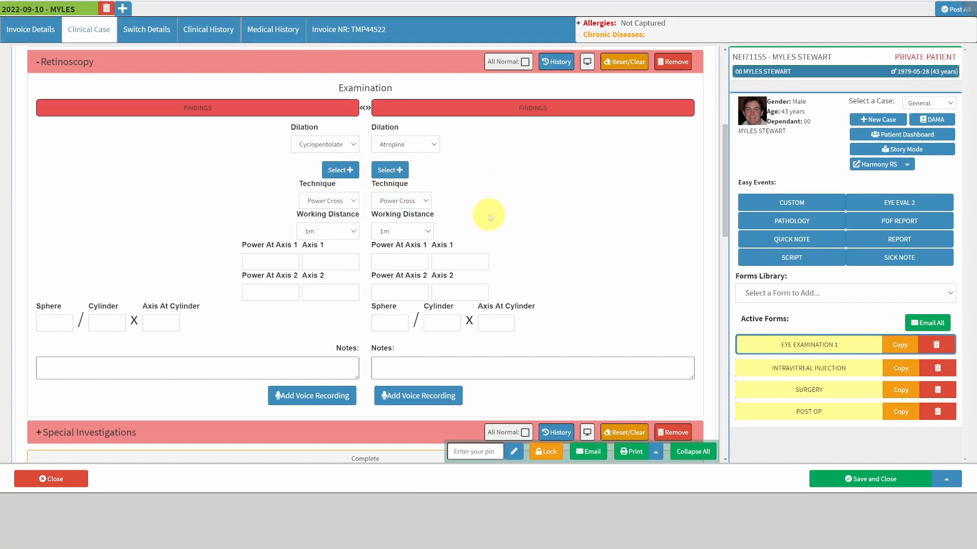
scroll(489, 215, down, 1)
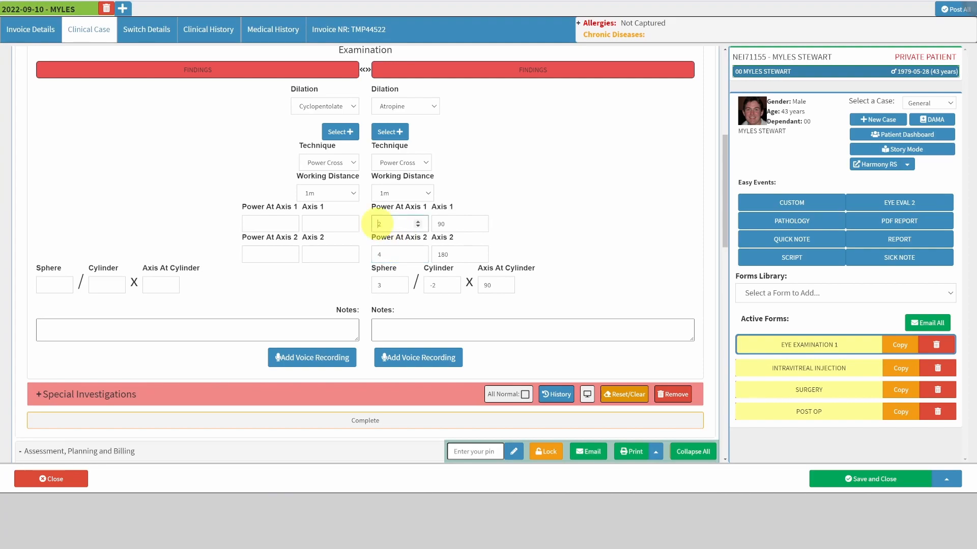
click(379, 223)
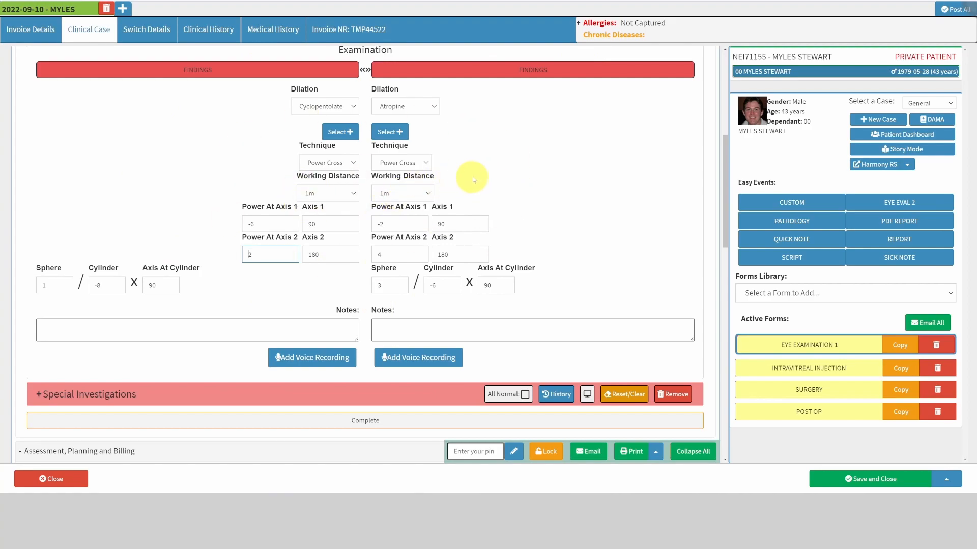
Try the Axis Cross technique in the second eye column and switch back to Power Cross.
click(418, 163)
click(410, 184)
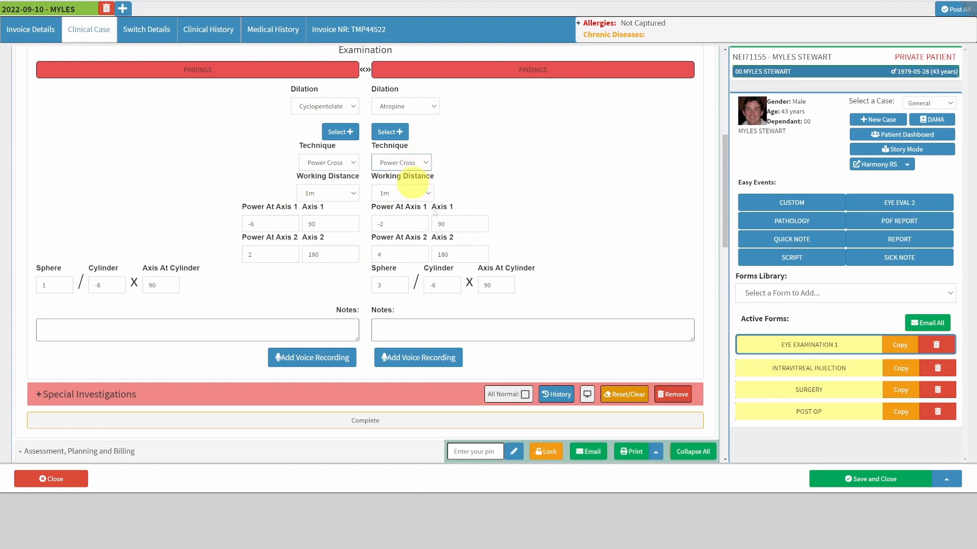
click(422, 162)
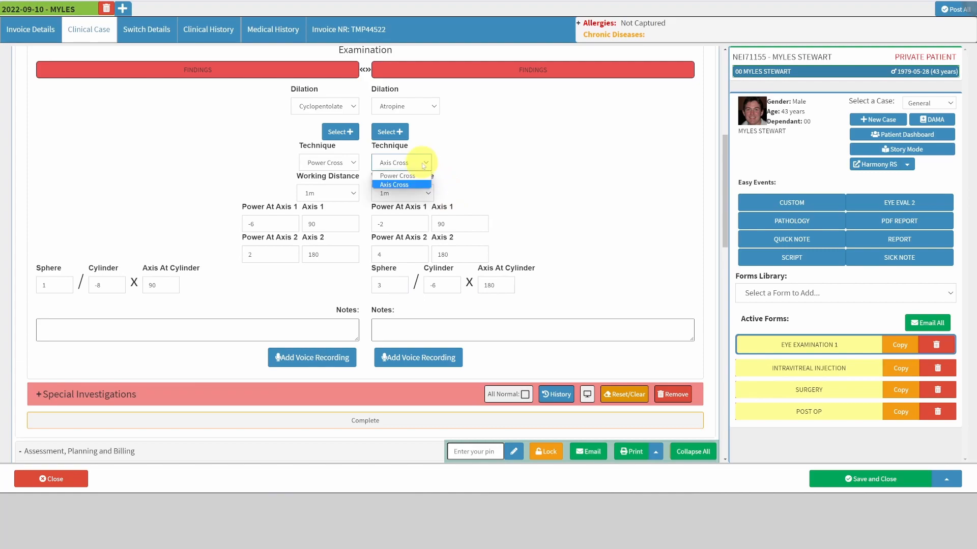
click(418, 178)
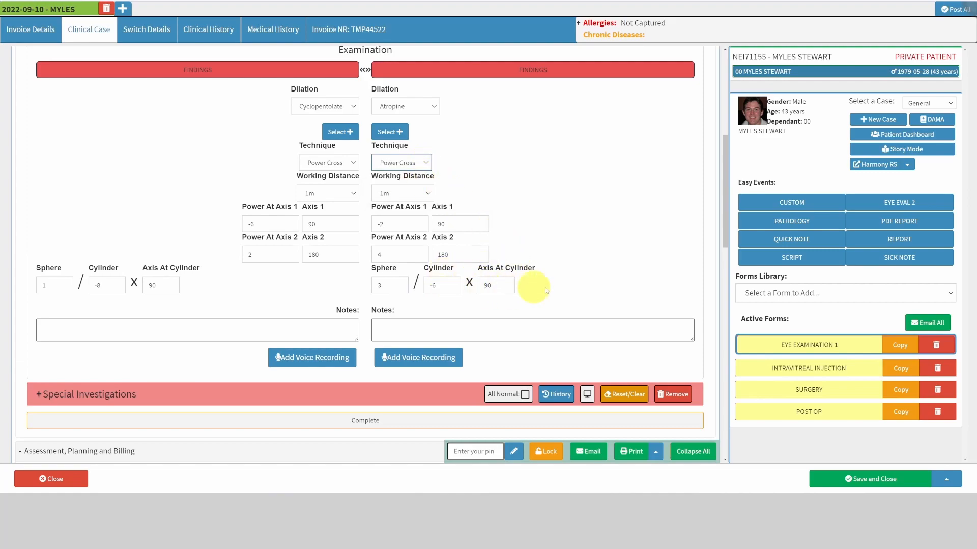
Collapse the Retinoscopy section and add the Thyroid associated orbitopathy section with its clinical activity score set to findings.
click(464, 331)
scroll(542, 276, up, 3)
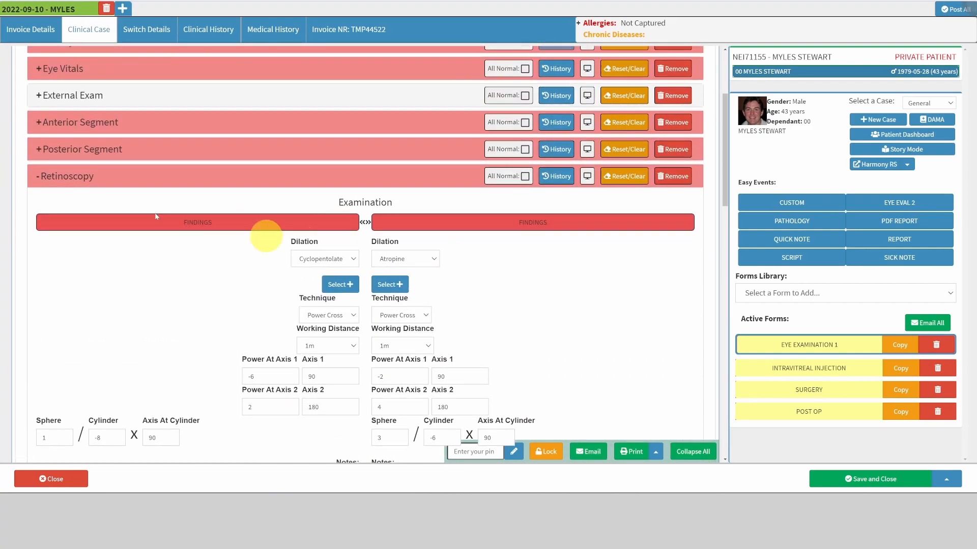
click(53, 175)
scroll(152, 102, up, 2)
scroll(172, 169, up, 1)
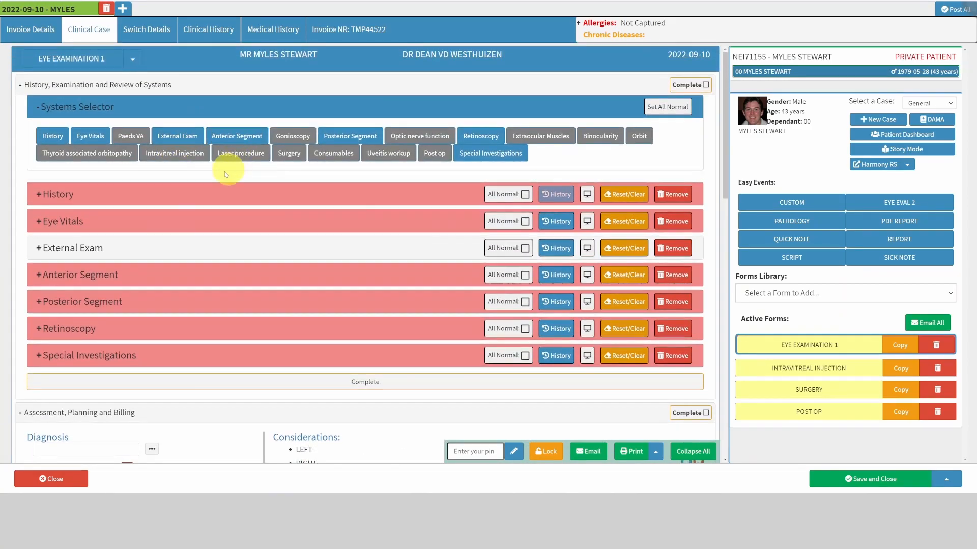
click(104, 158)
scroll(315, 244, down, 1)
click(247, 281)
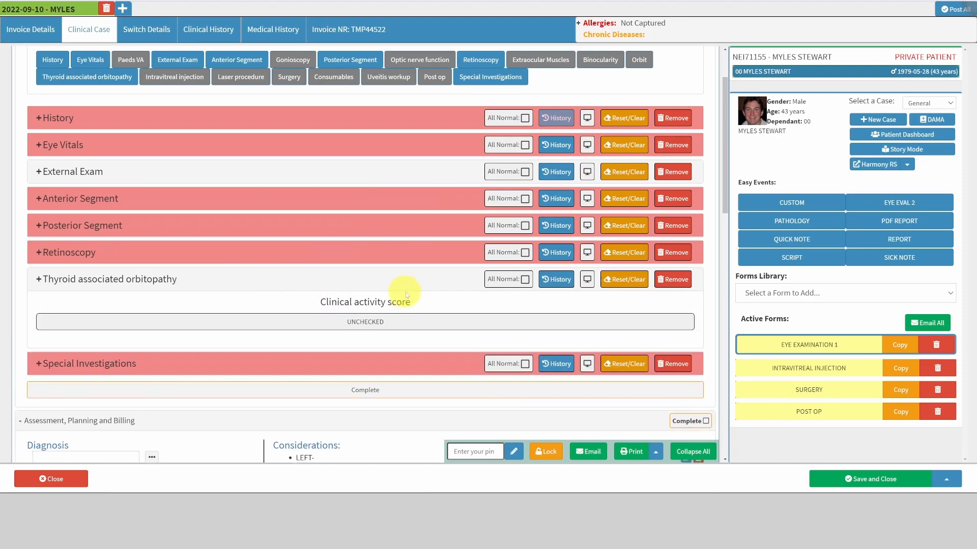
scroll(404, 299, down, 3)
click(406, 172)
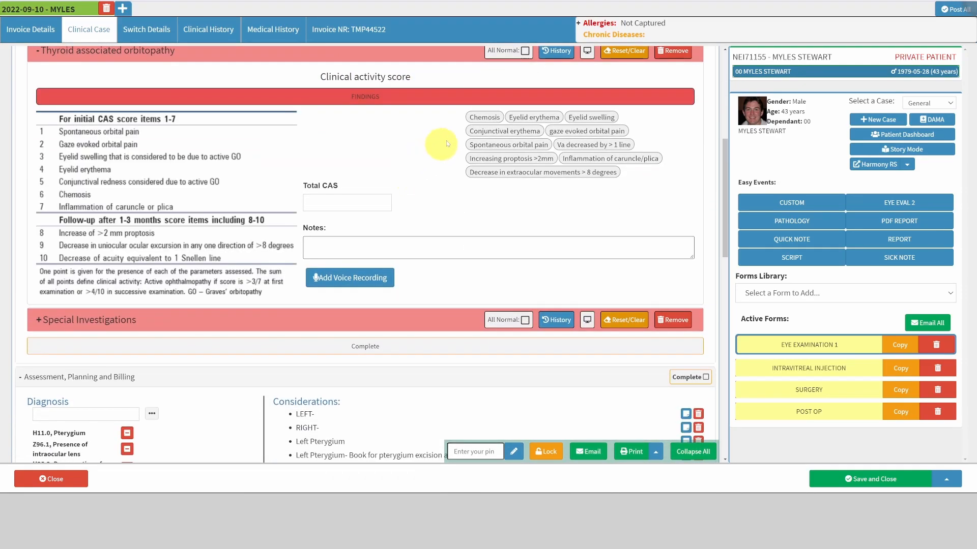
Record chemosis, eyelid erythema, conjunctival erythema, eyelid swelling, gaze evoked and spontaneous orbital pain, and enter a Total CAS of 7.
click(488, 118)
click(512, 134)
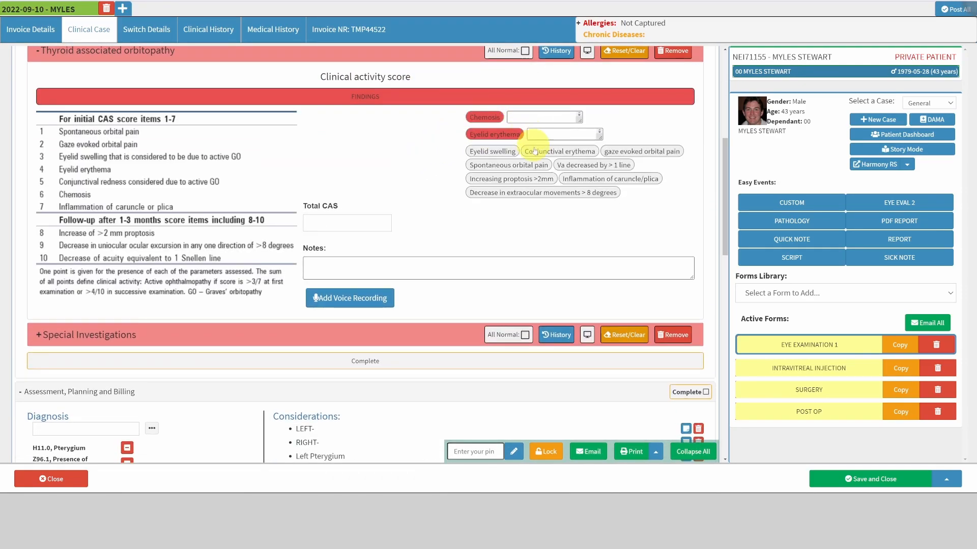
click(531, 151)
click(491, 169)
click(524, 185)
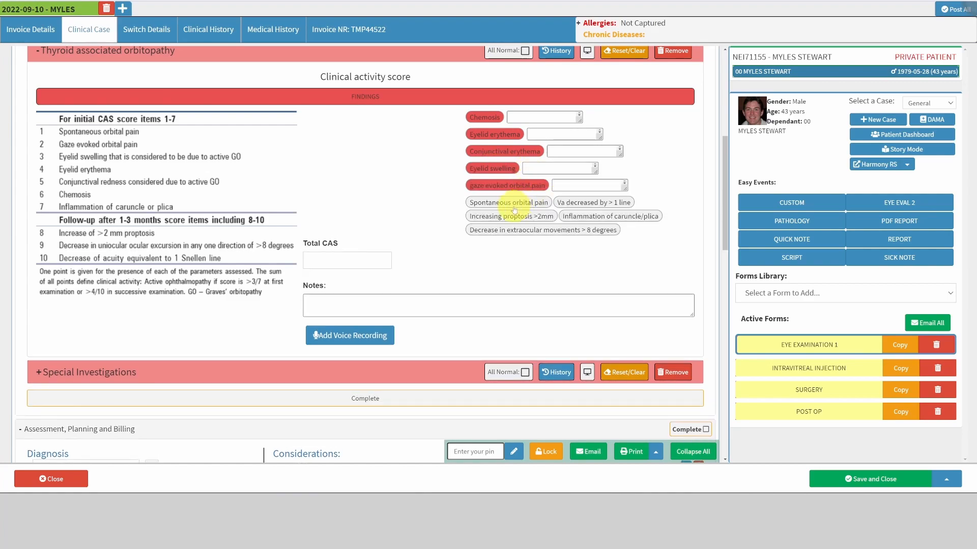
click(509, 203)
click(329, 277)
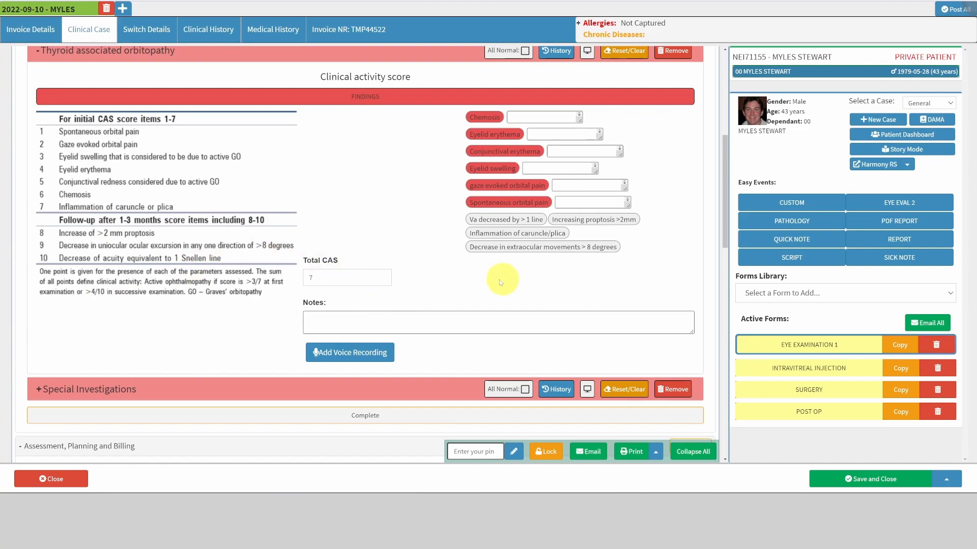
Add the Paeds VA section to the examination and mark both eyes as having findings.
scroll(236, 290, up, 6)
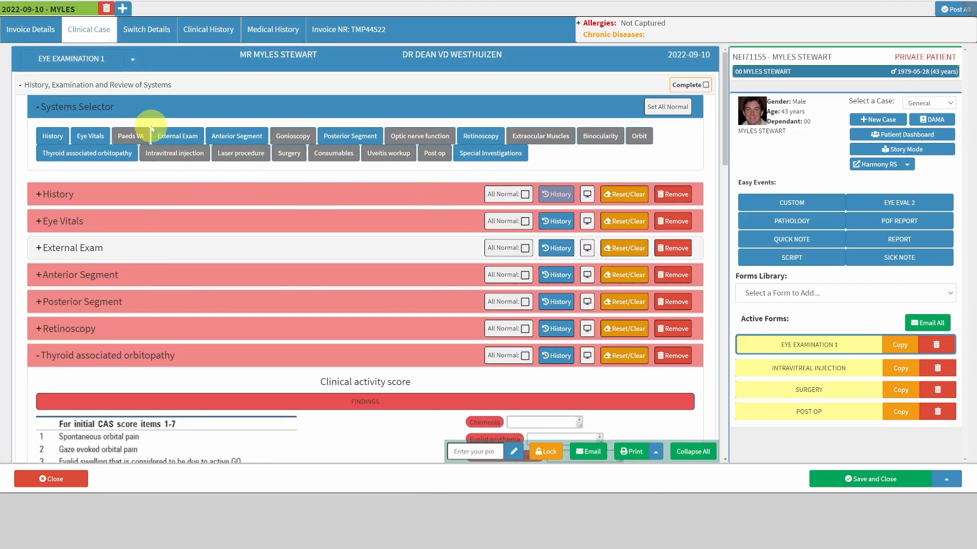
click(131, 136)
click(122, 257)
scroll(397, 246, down, 1)
click(365, 218)
scroll(356, 229, down, 1)
Record 100's and 1000's and Fix and follows for both eyes, plus No preference and Maintains fixation through blink in the first column.
click(350, 200)
click(395, 200)
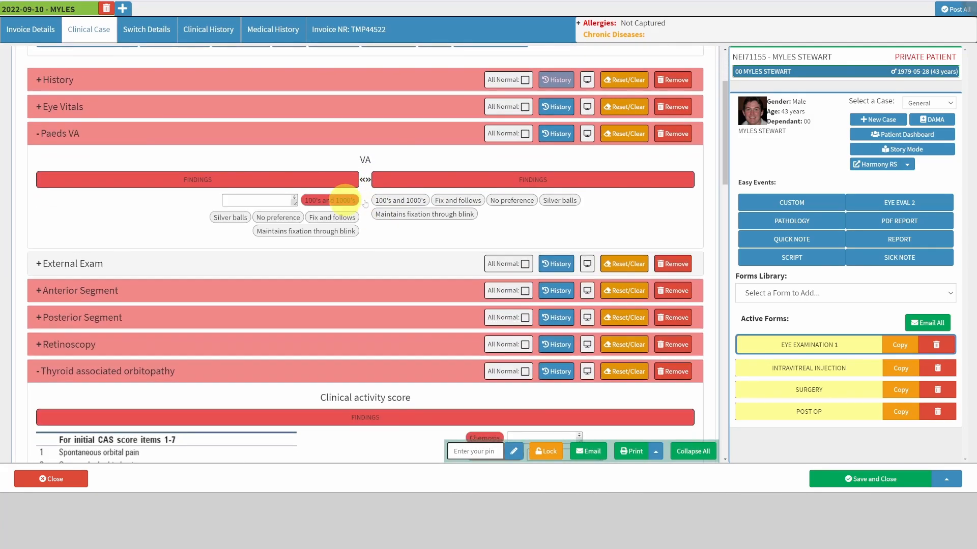
click(401, 219)
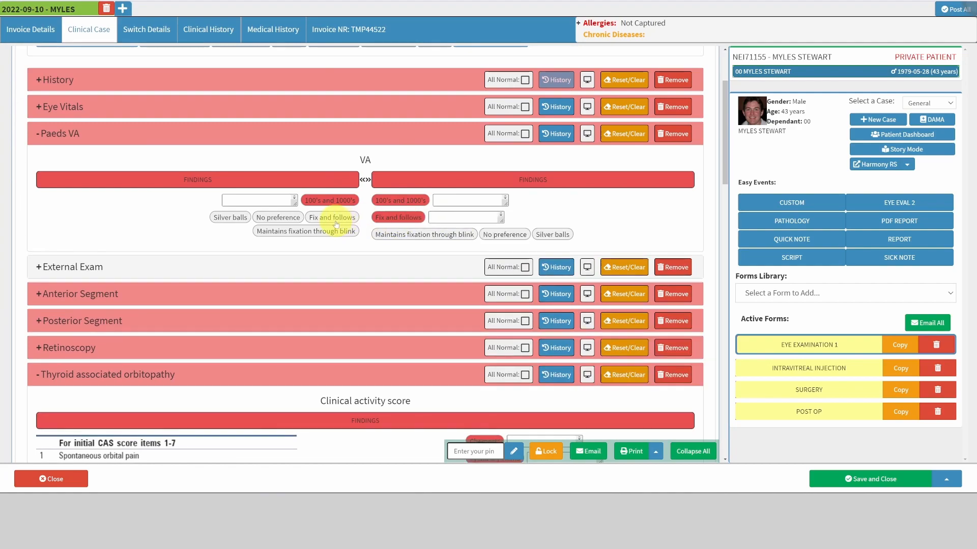
click(330, 217)
click(233, 235)
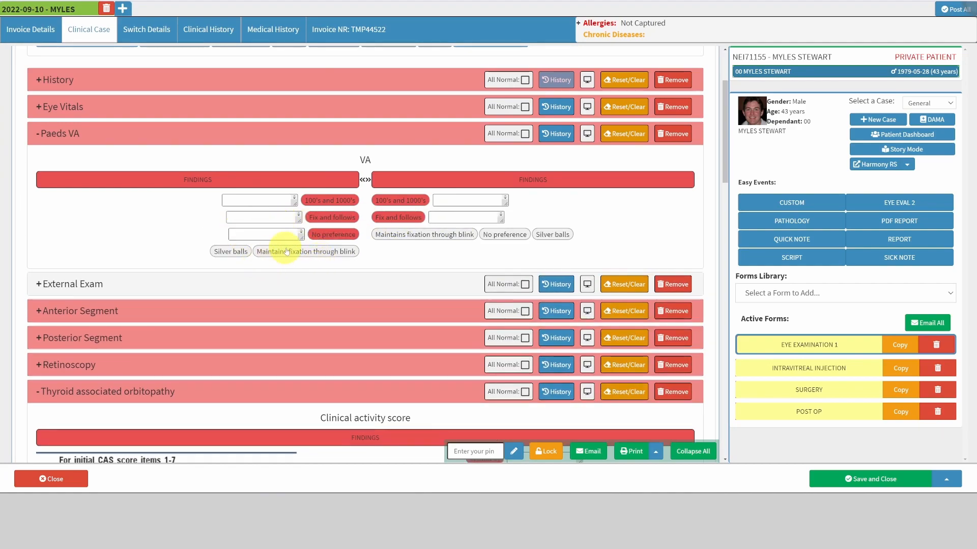
click(304, 252)
Add the Consumables section to the examination and collapse the Paeds VA section.
scroll(390, 283, up, 3)
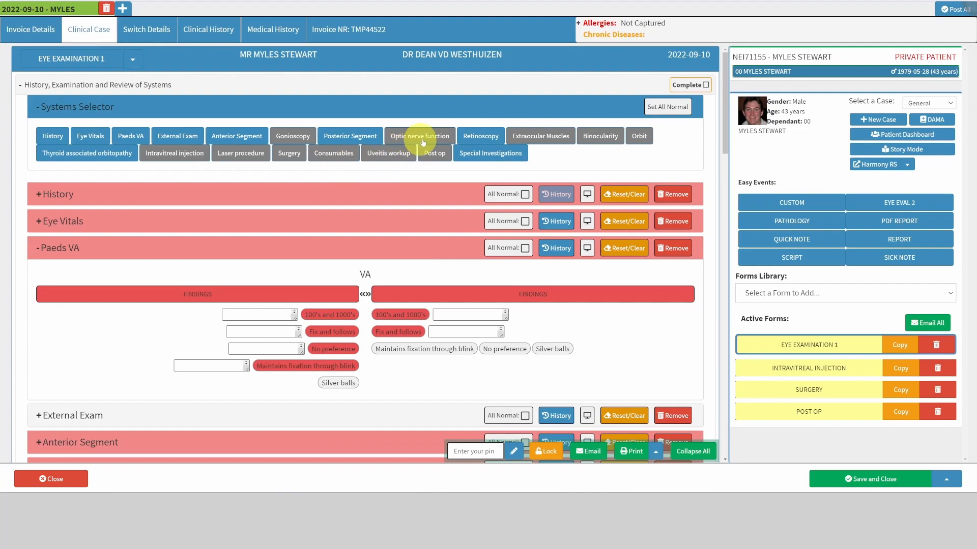
click(334, 153)
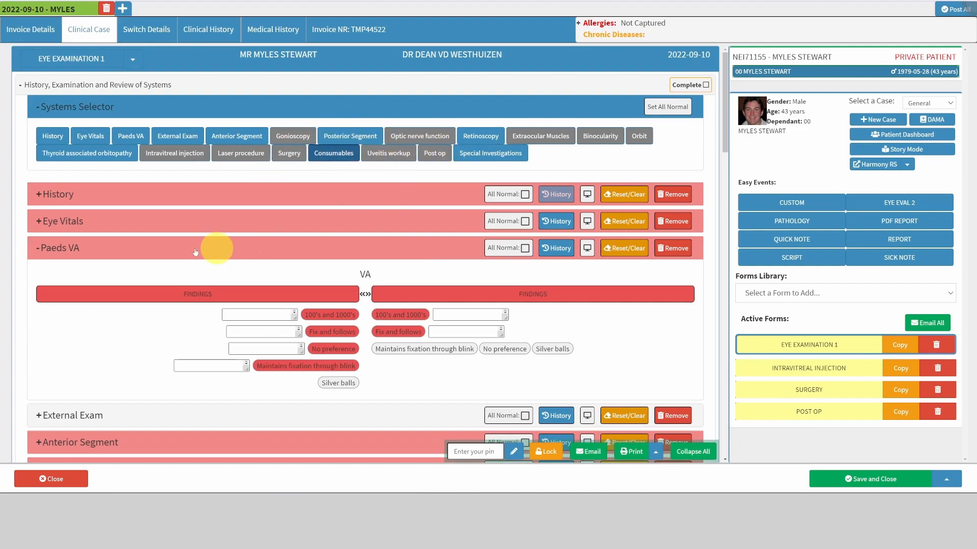
click(148, 247)
scroll(315, 229, down, 2)
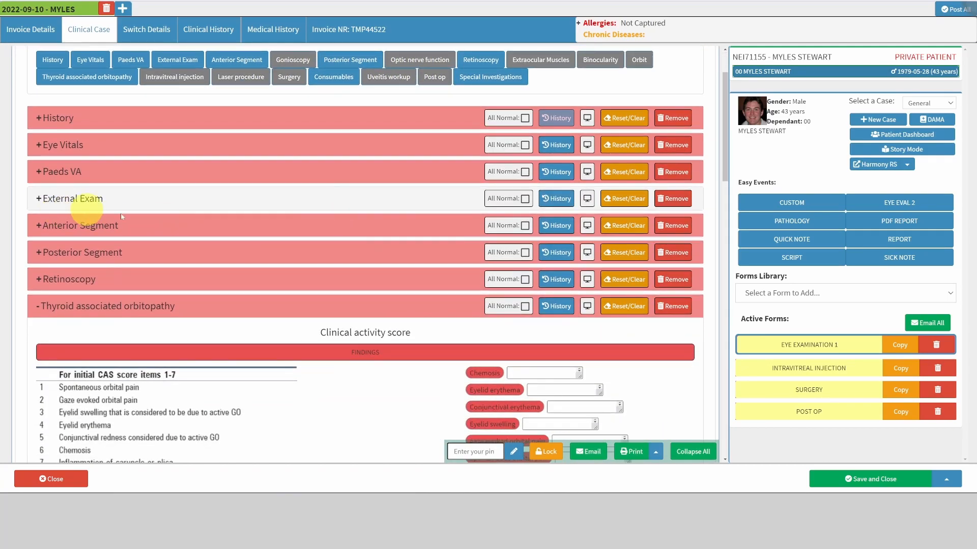
scroll(163, 216, down, 2)
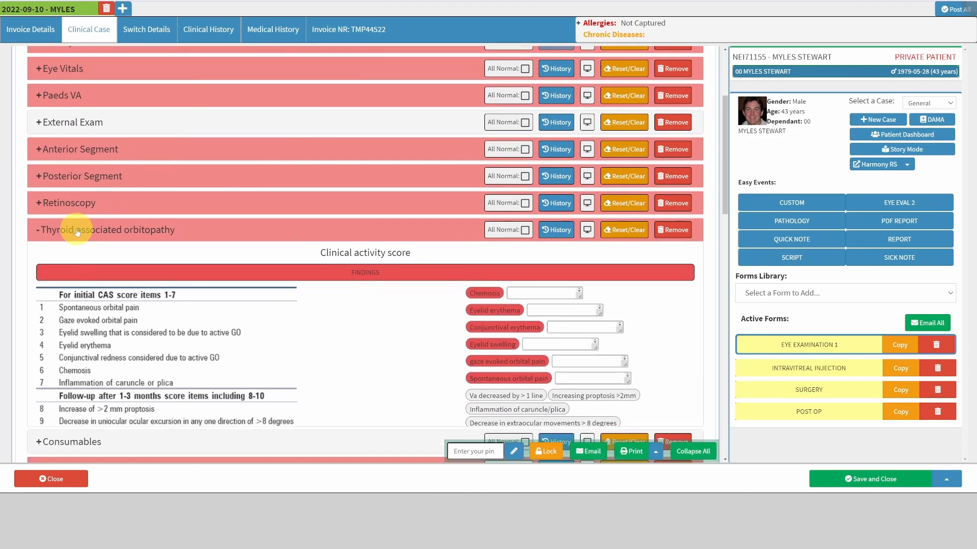
Collapse Thyroid associated orbitopathy and record Bandage contact lens as a finding under Other in the Consumables section.
click(77, 230)
scroll(79, 228, down, 1)
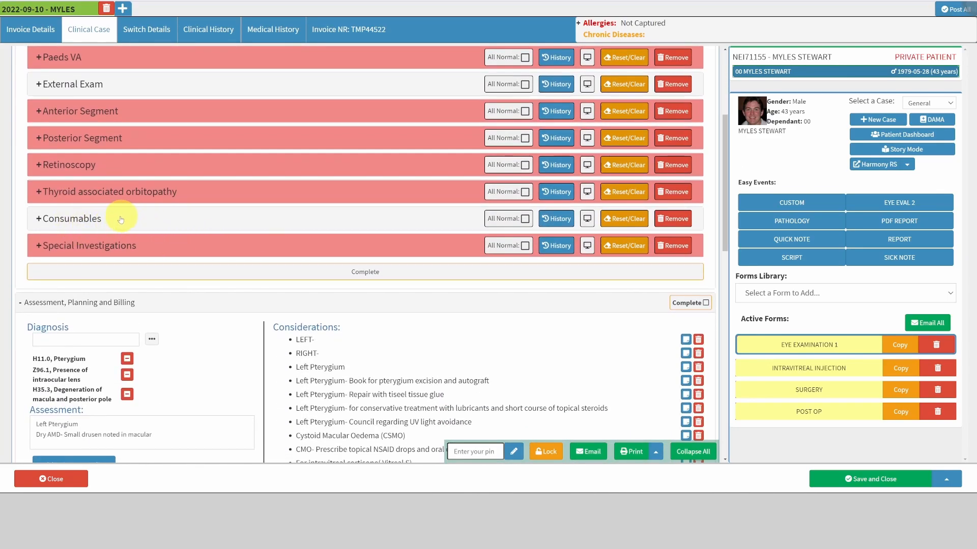
click(102, 221)
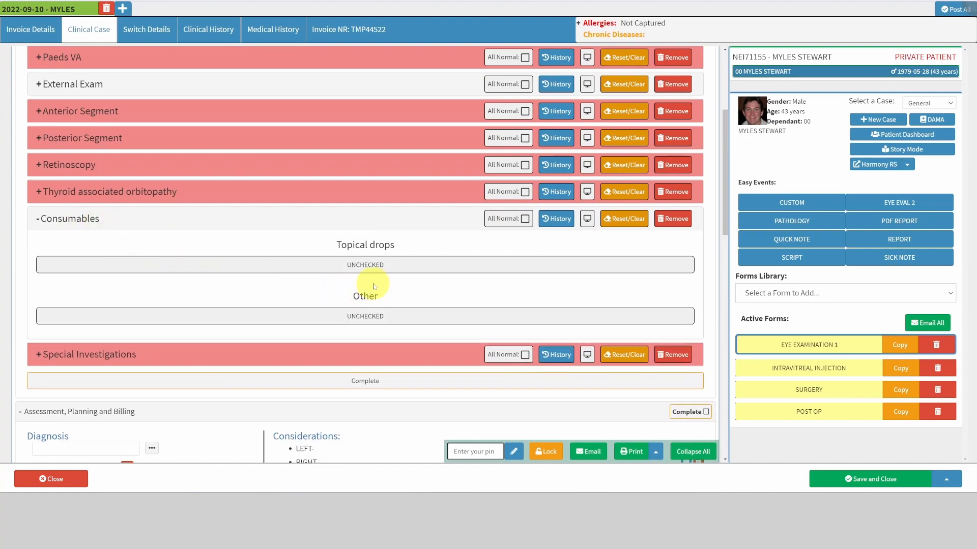
click(366, 314)
scroll(413, 317, down, 1)
scroll(466, 287, down, 1)
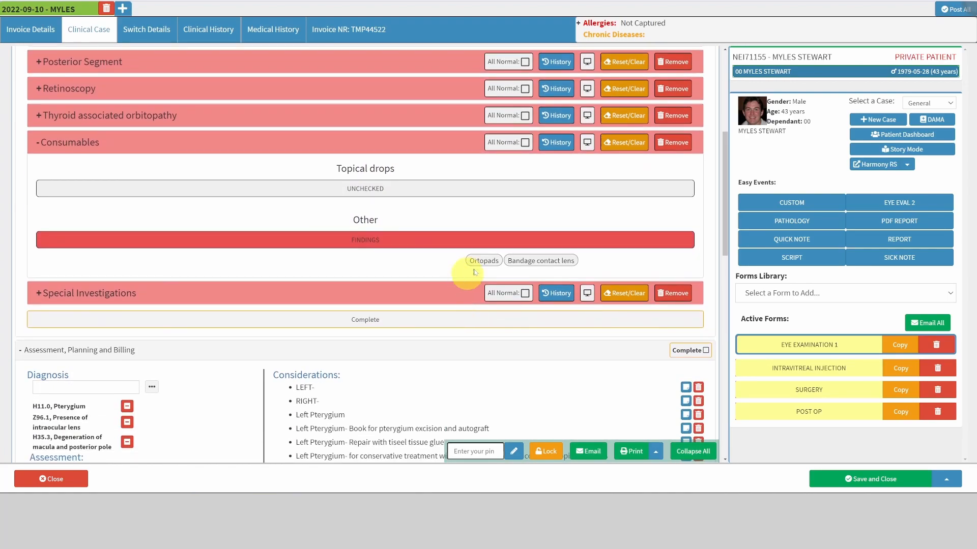
scroll(560, 228, down, 1)
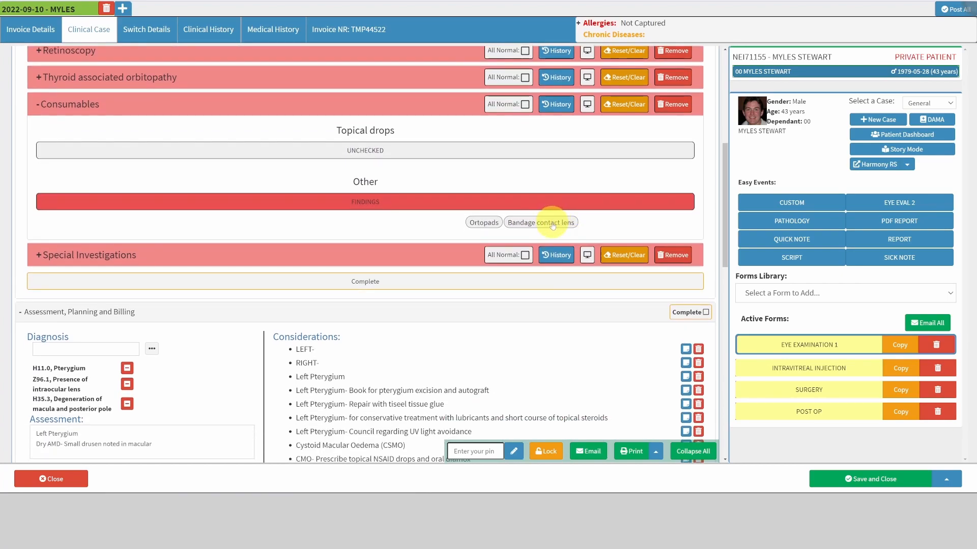
click(552, 224)
Record Ortopads under Other in the Consumables section and check the billing lines.
scroll(512, 221, down, 5)
scroll(512, 221, down, 8)
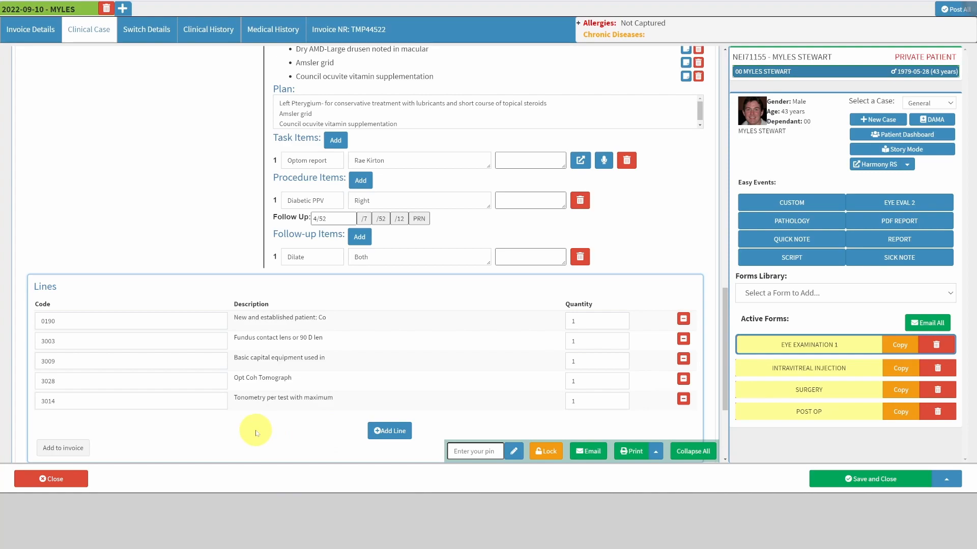
scroll(470, 374, up, 10)
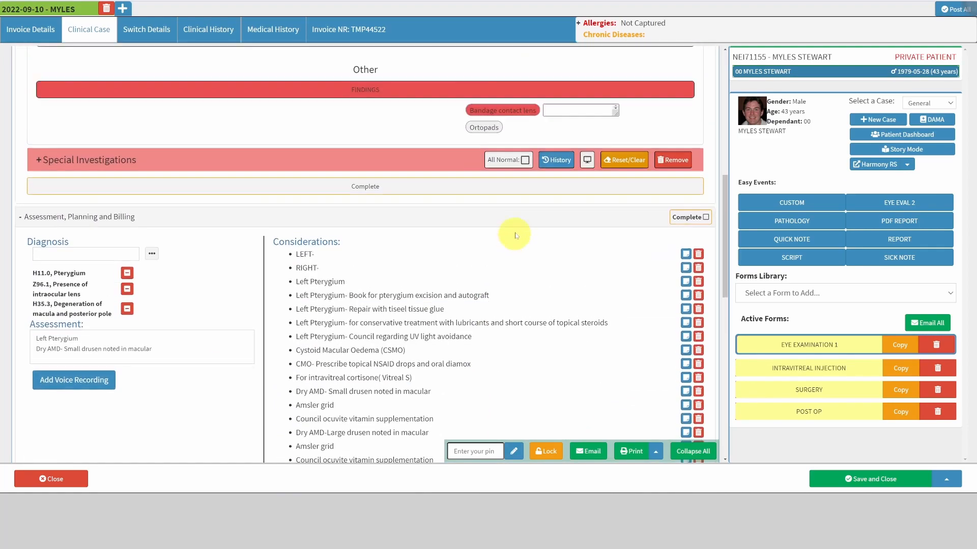
scroll(511, 234, up, 2)
click(486, 201)
scroll(458, 229, down, 15)
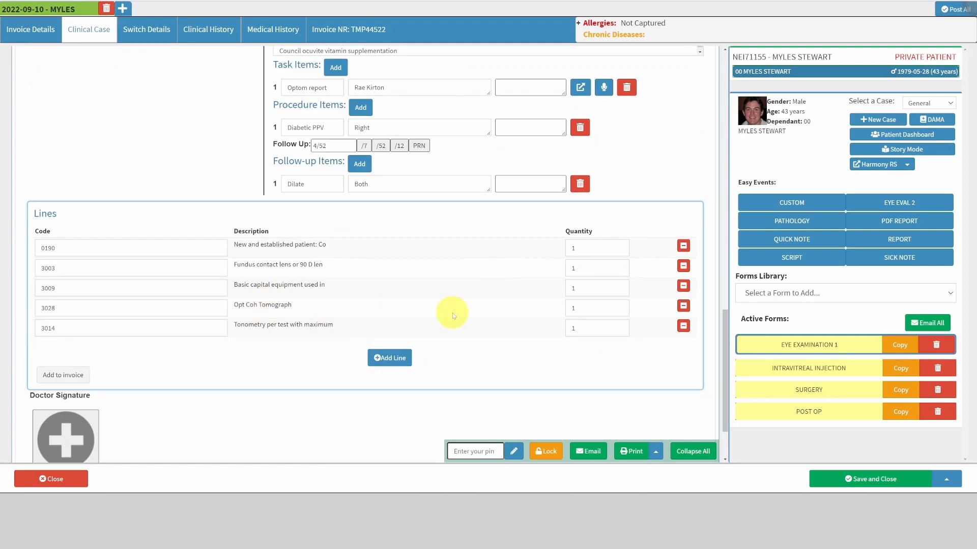
scroll(430, 366, up, 15)
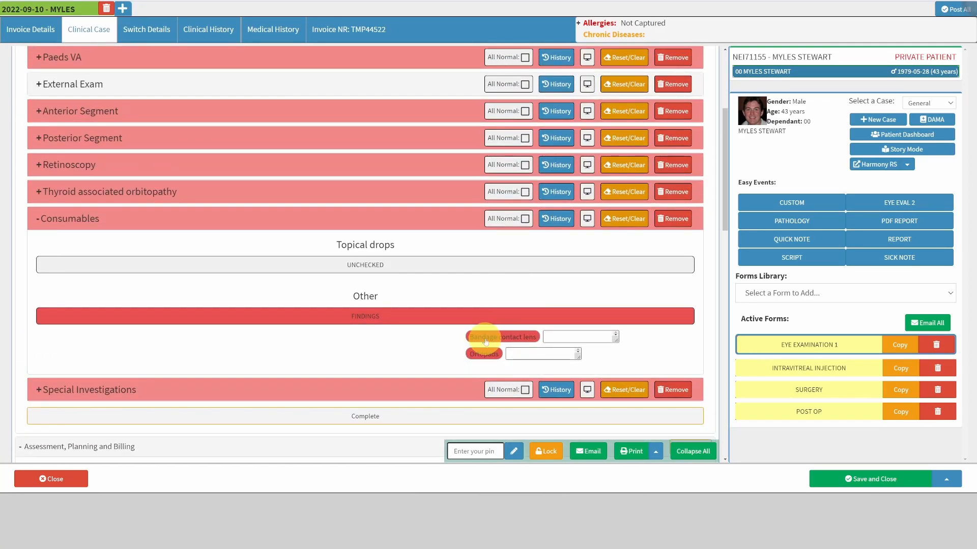
Mark Topical drops as having findings, record Naclor, and check the billing lines.
click(393, 264)
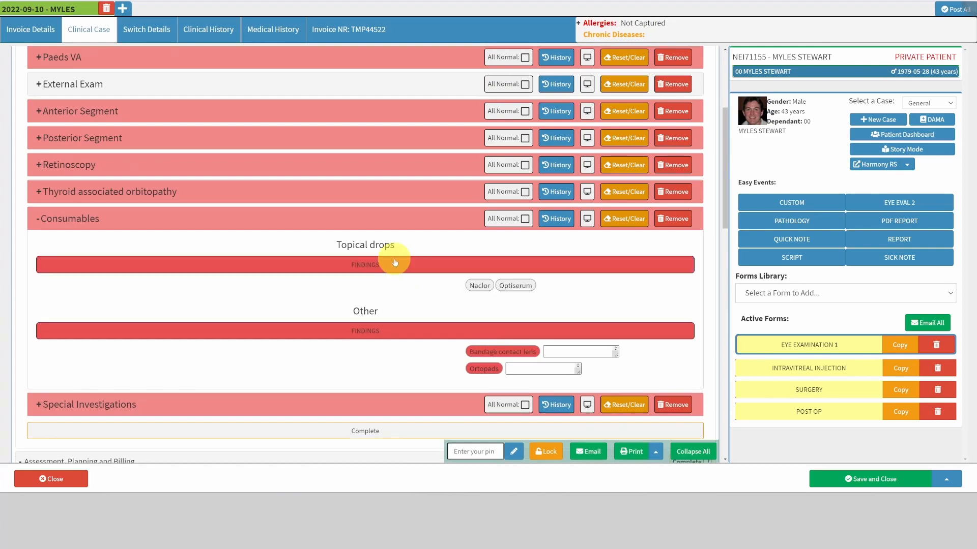
click(480, 286)
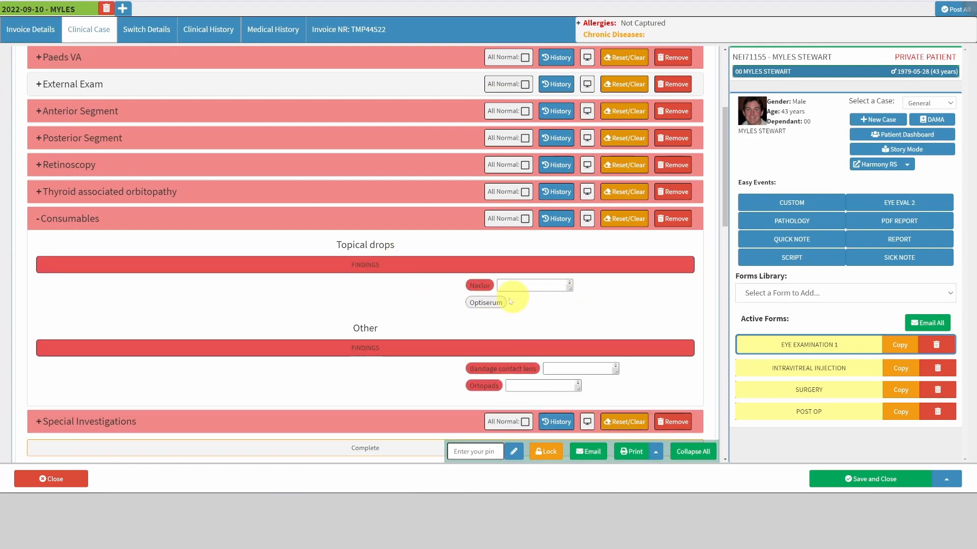
scroll(515, 302, down, 1)
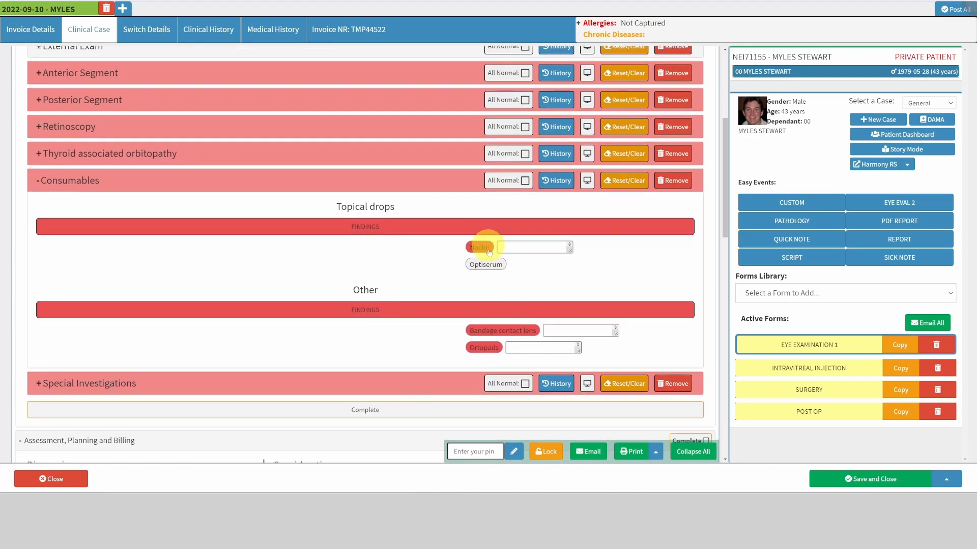
scroll(484, 246, down, 8)
scroll(490, 322, down, 6)
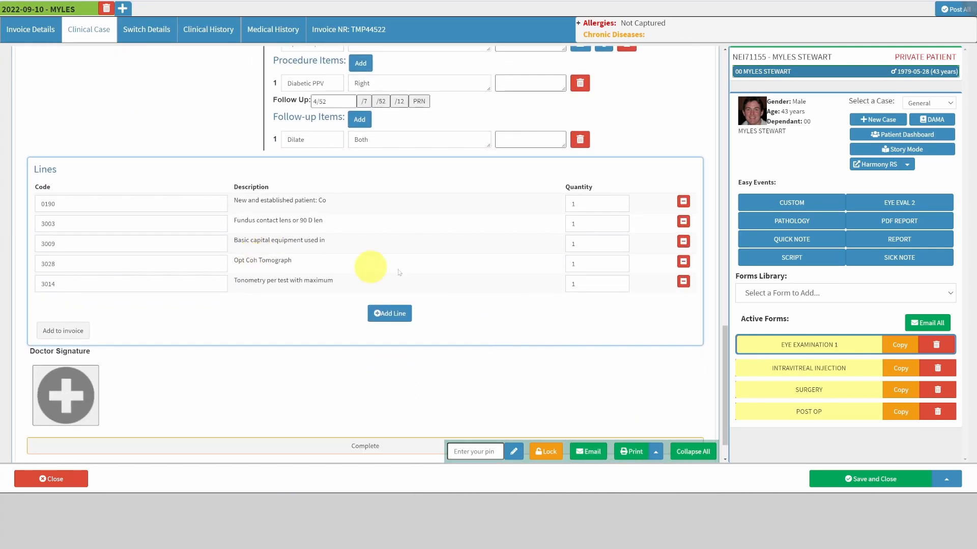
scroll(467, 285, up, 13)
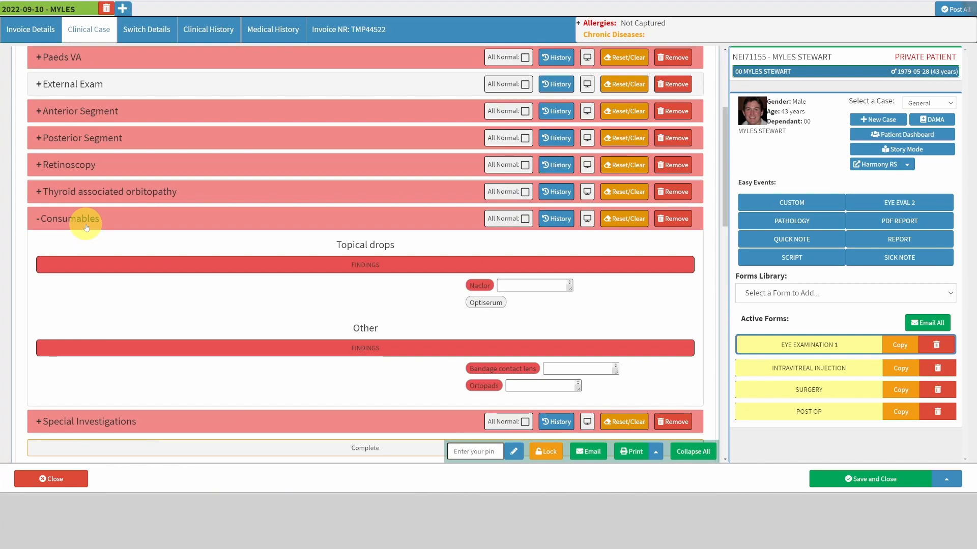
Collapse Consumables, add the Gonioscopy section to the examination, and mark the angles of both eyes as having findings.
click(86, 224)
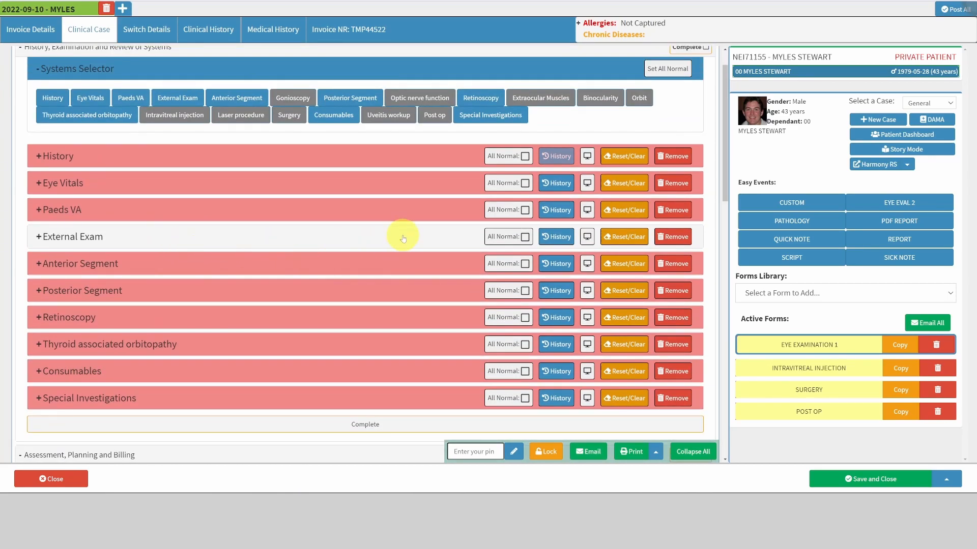
click(287, 97)
click(135, 291)
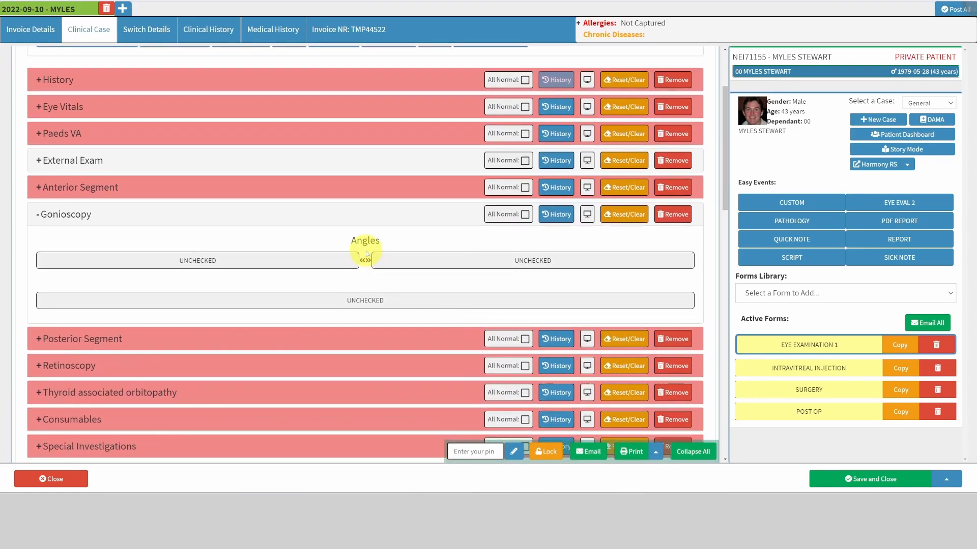
click(365, 261)
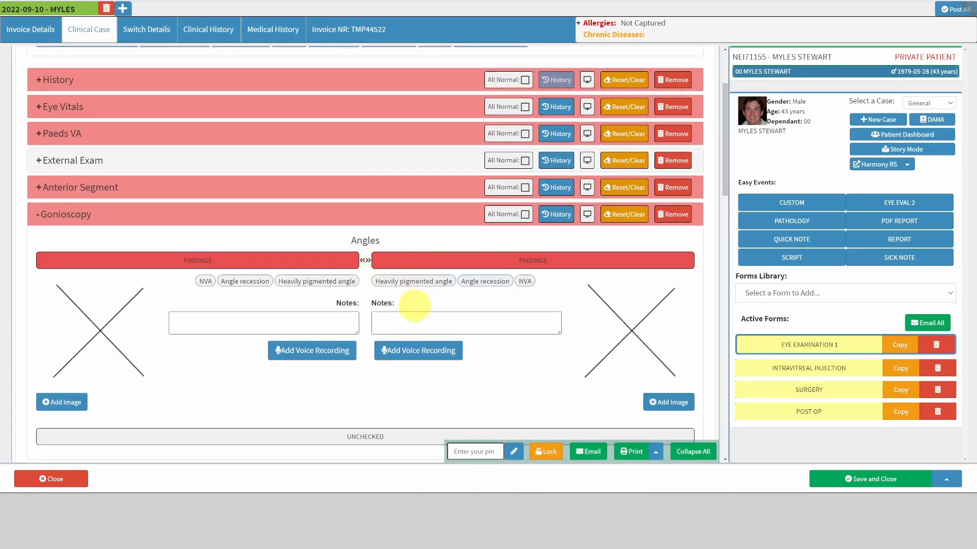
Record Heavily pigmented angle, NVA and Angle recession in the first column of the Gonioscopy angles.
click(297, 279)
click(293, 299)
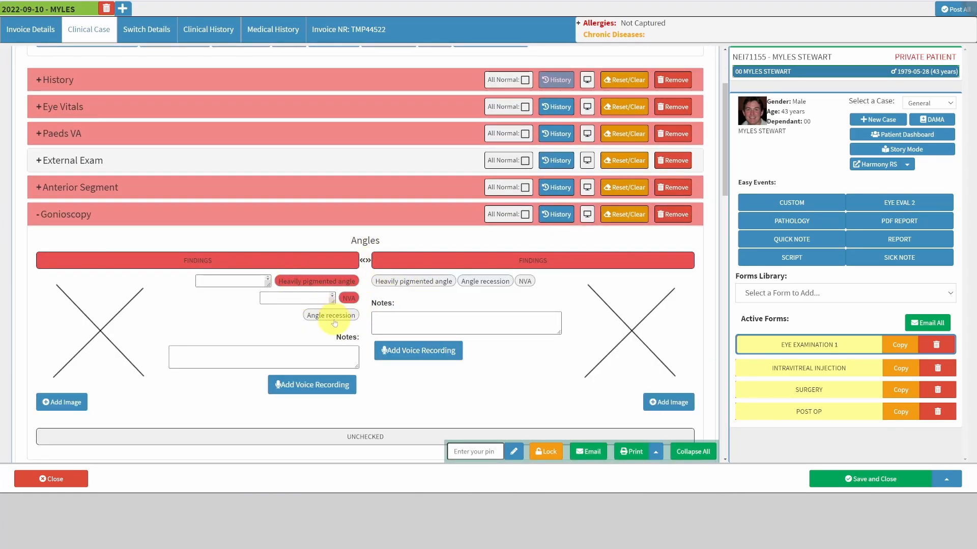
click(333, 321)
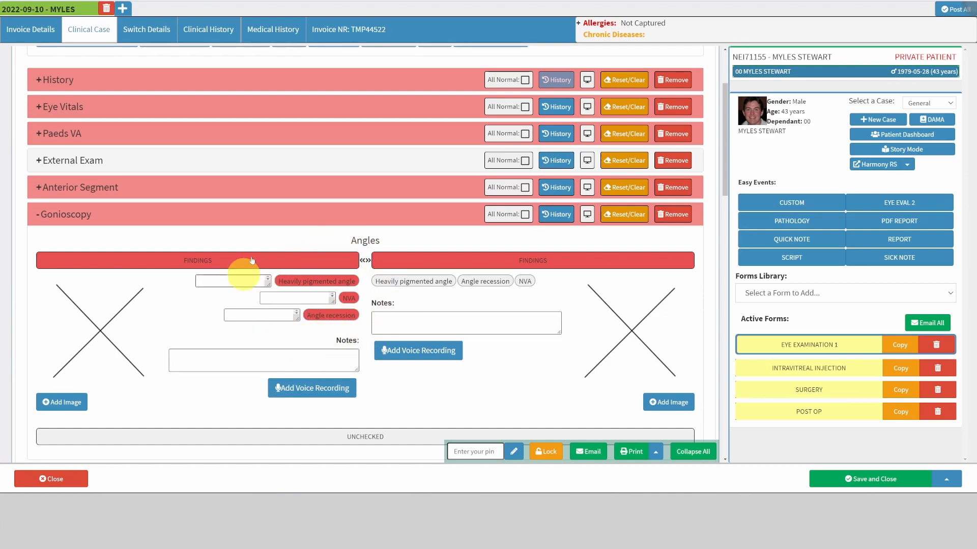
Annotate the first eye's angle diagram in red with a wavy line above, 2 and 3 at the sides and 1 below, and save it.
click(110, 309)
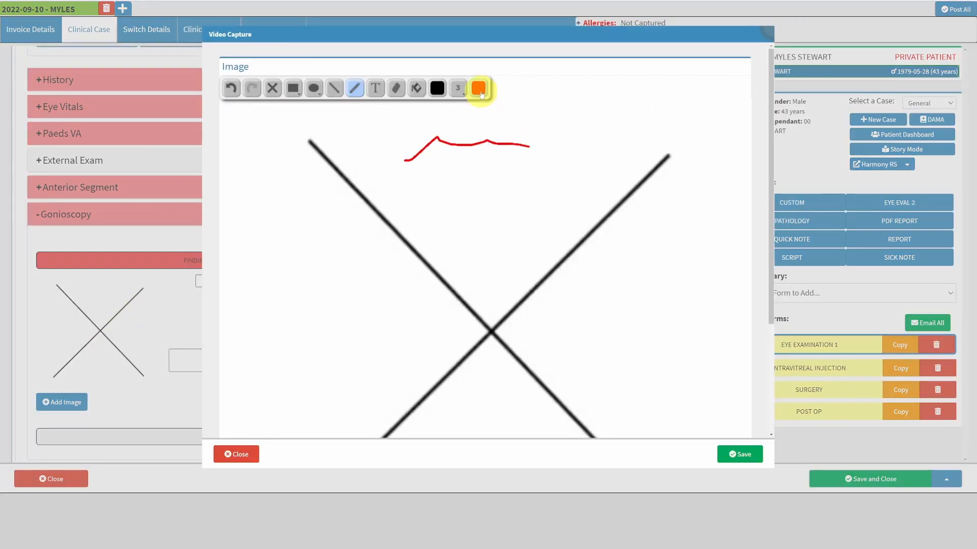
drag(626, 278, 616, 335)
drag(363, 295, 368, 326)
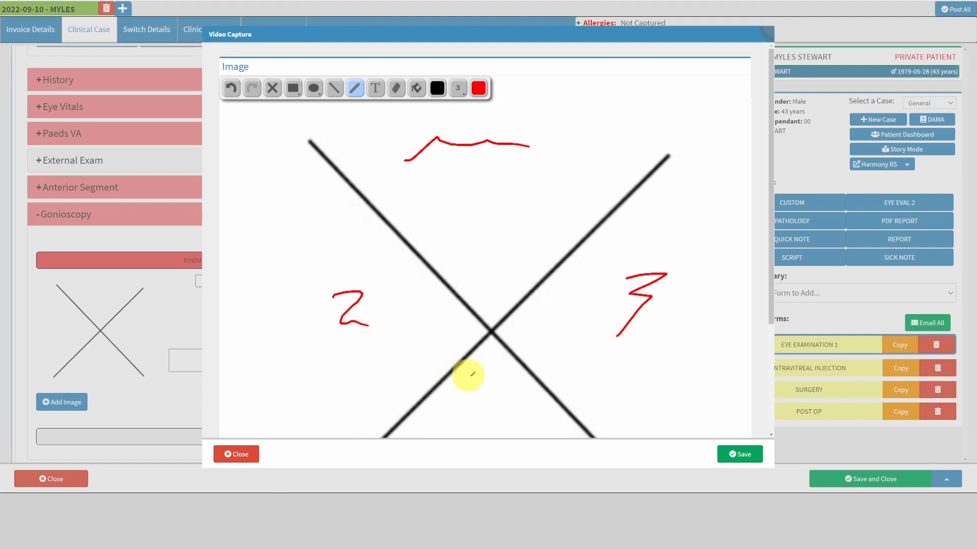
click(735, 454)
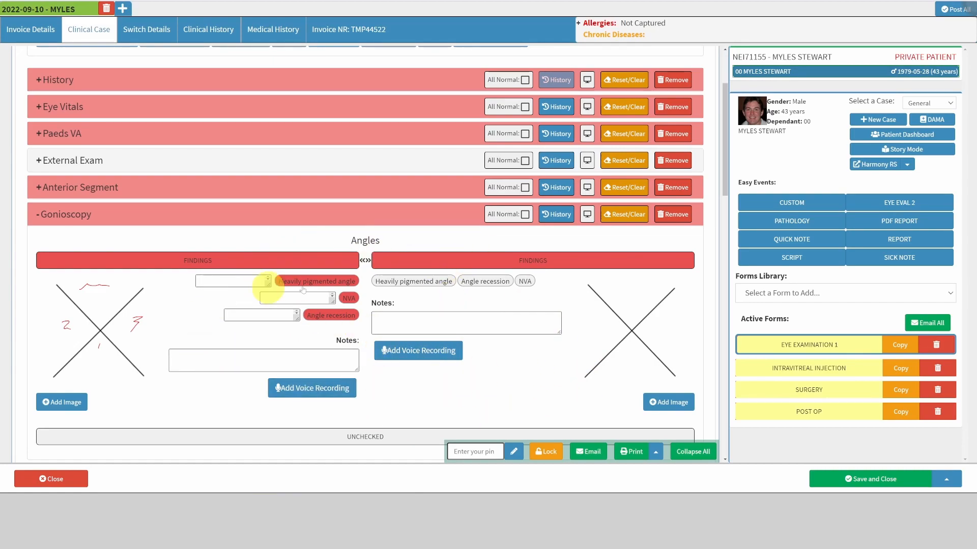
Collapse Gonioscopy and add the Optic nerve function section to the examination, expanded for editing.
click(357, 219)
scroll(390, 247, up, 2)
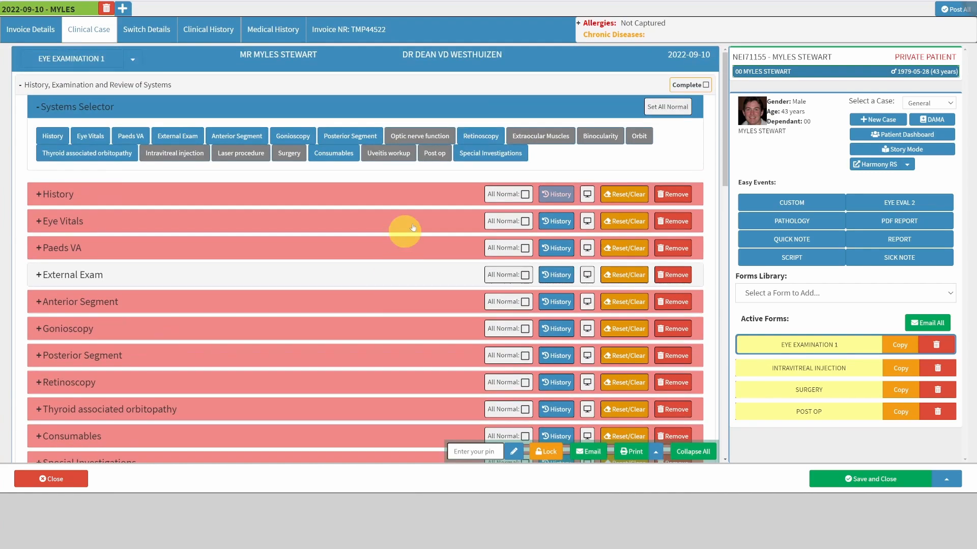
click(434, 141)
click(303, 387)
scroll(397, 391, down, 2)
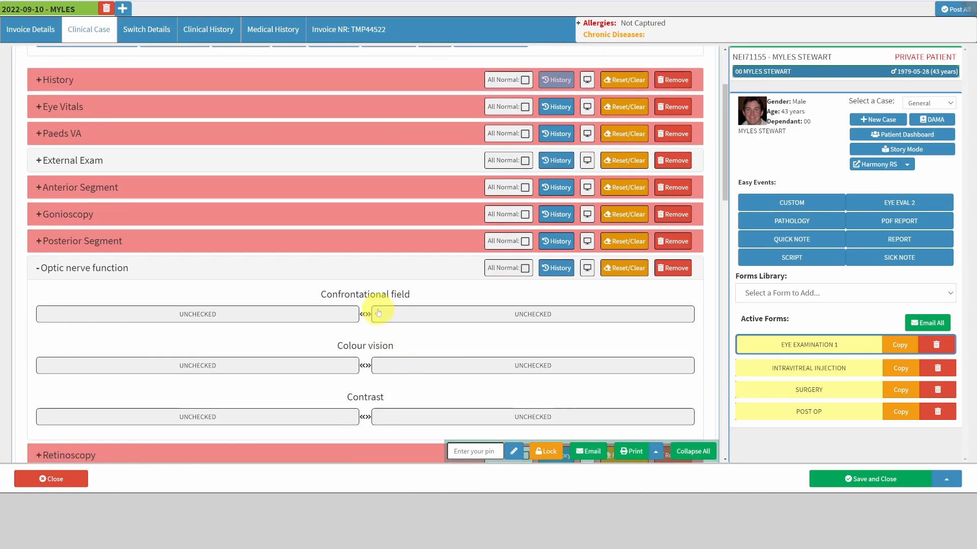
Mark Colour vision as having findings for both eyes and record Ishihara 16 and Farnworth manson in the first column.
click(364, 365)
scroll(316, 356, down, 1)
click(284, 349)
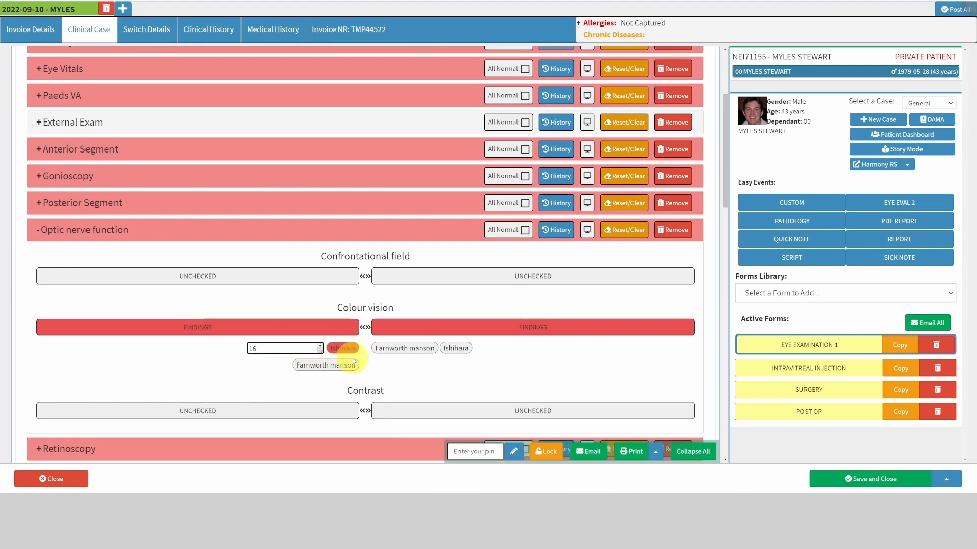
click(315, 369)
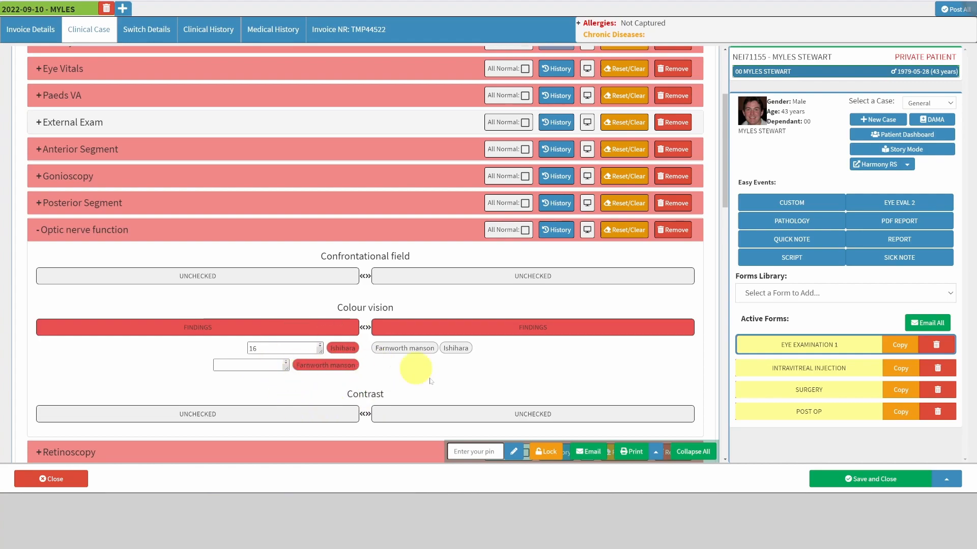
Mark Confrontational field and Contrast as having findings for both eyes, and select Pelli Robson chart for each eye's contrast.
click(364, 275)
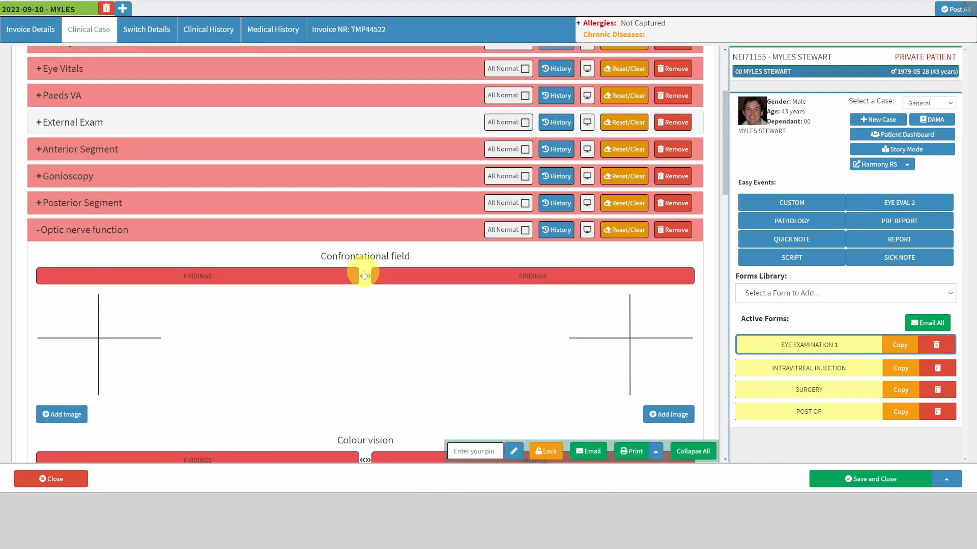
scroll(429, 348, down, 3)
scroll(429, 348, down, 2)
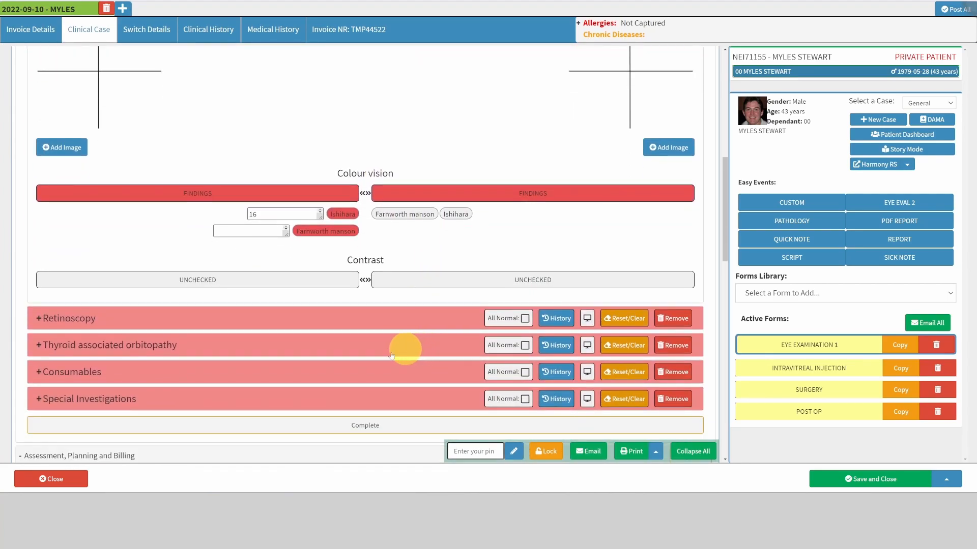
click(365, 280)
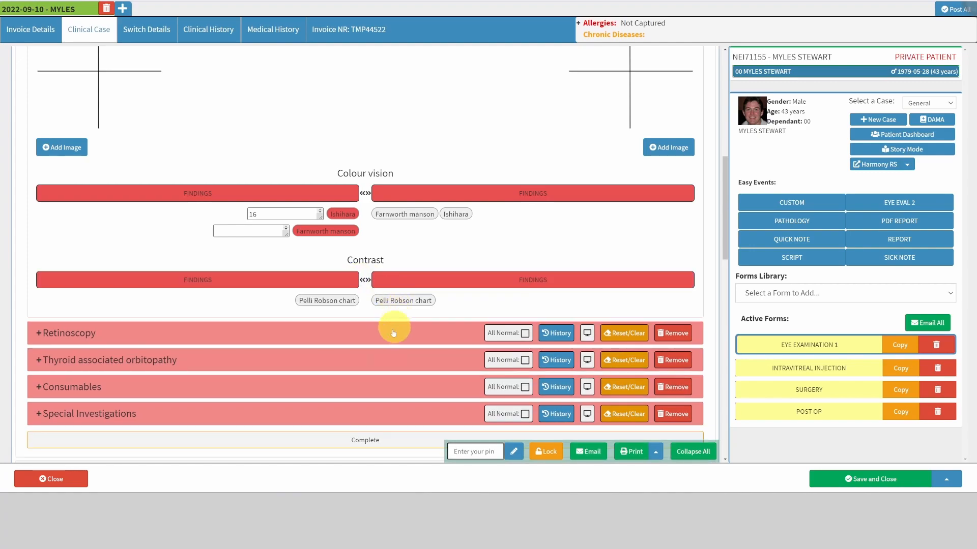
click(338, 304)
click(403, 301)
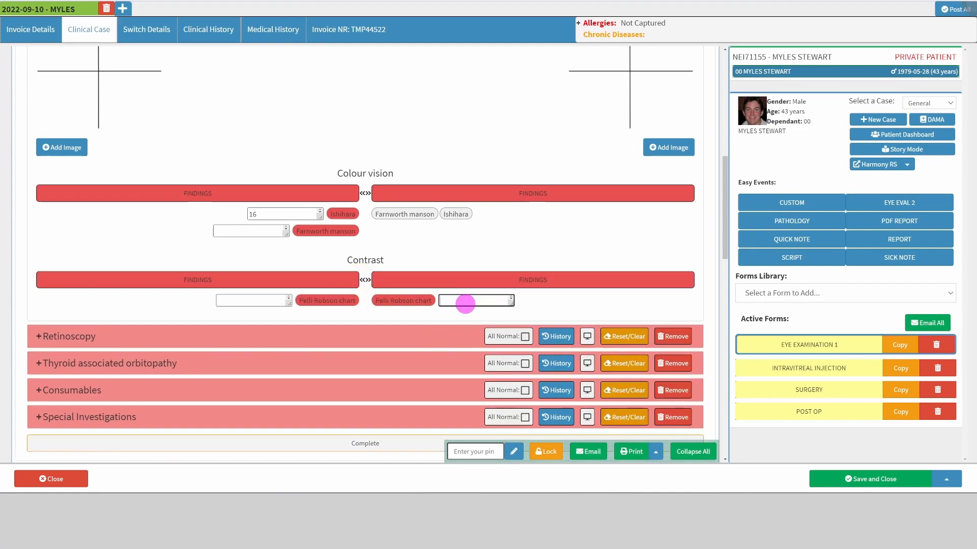
Review the examination sections, the Optic nerve function findings, and the diagnoses and considerations under Assessment, Planning and Billing.
scroll(355, 327, up, 7)
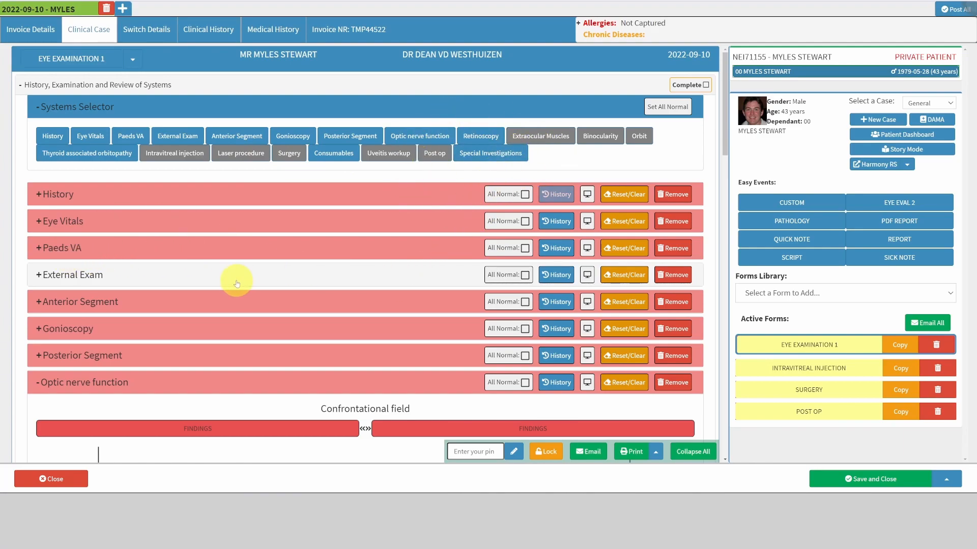
scroll(351, 306, down, 4)
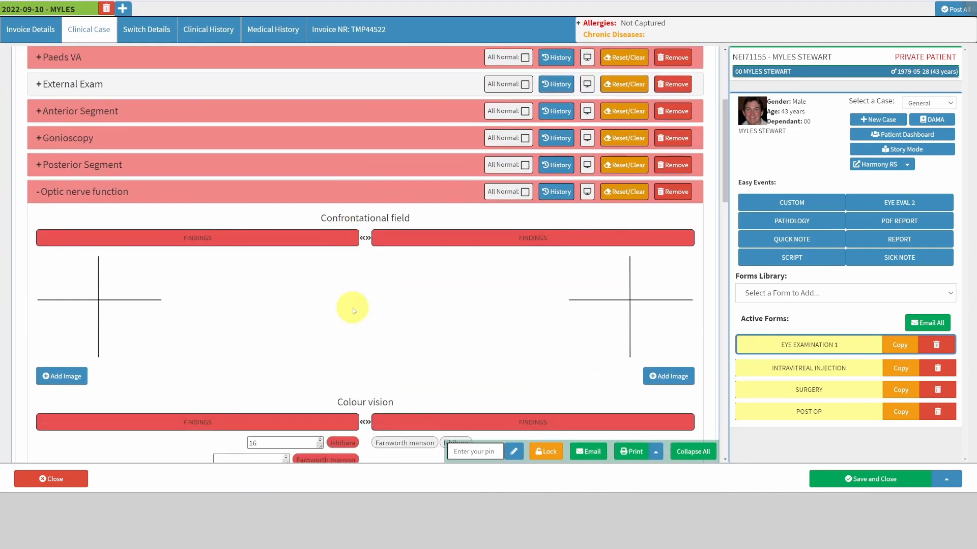
scroll(353, 307, up, 2)
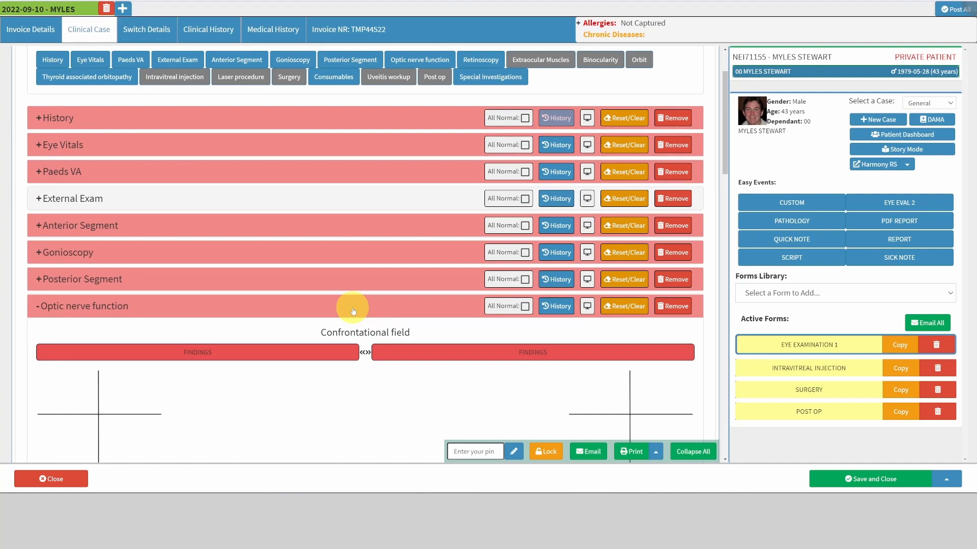
scroll(185, 267, down, 3)
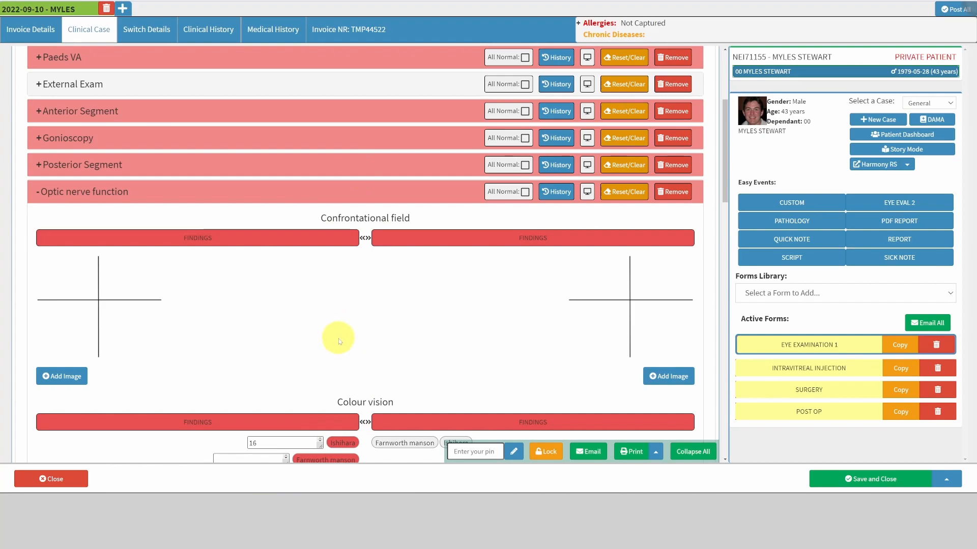
scroll(337, 333, down, 3)
scroll(339, 339, down, 5)
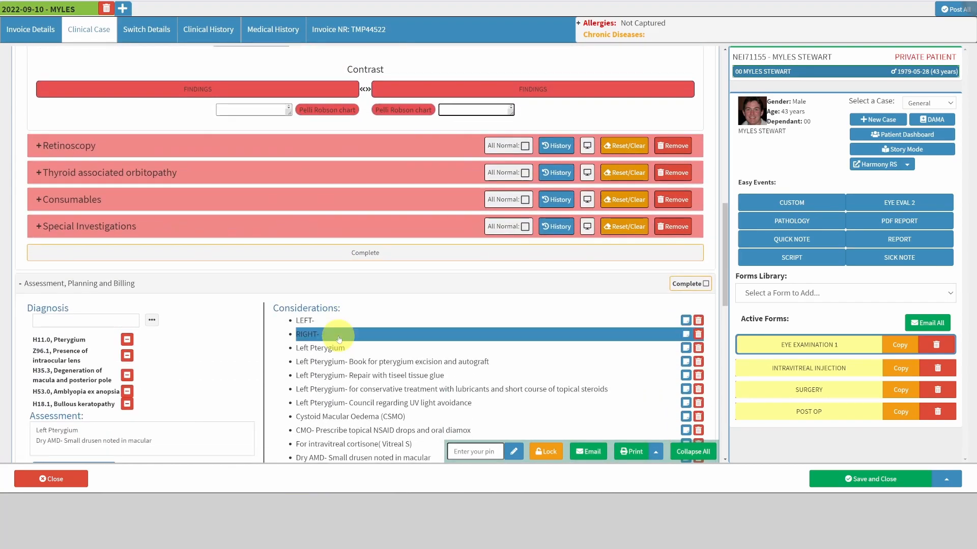
scroll(331, 336, up, 5)
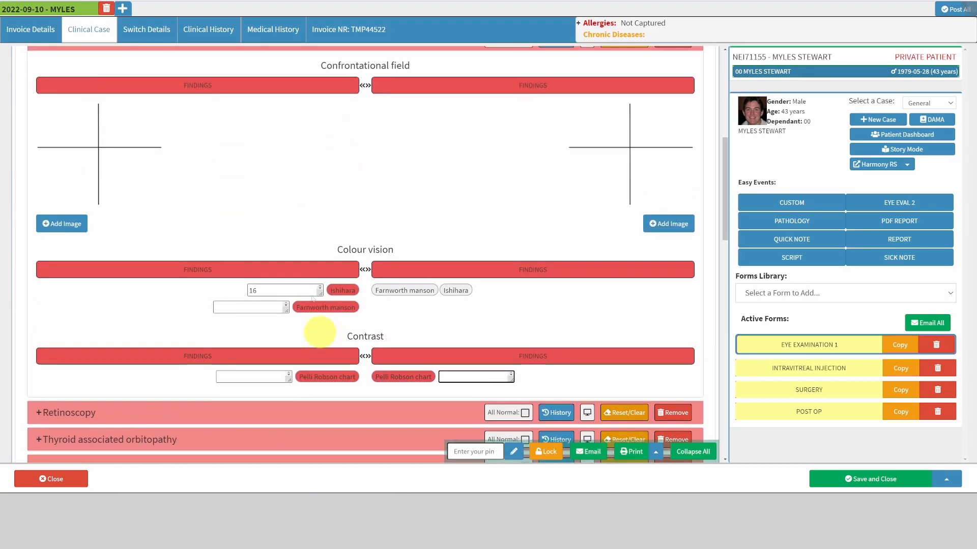
Try marking Tear Film as having findings for both eyes in the Anterior Segment section, and revert it to normal.
scroll(235, 258, up, 5)
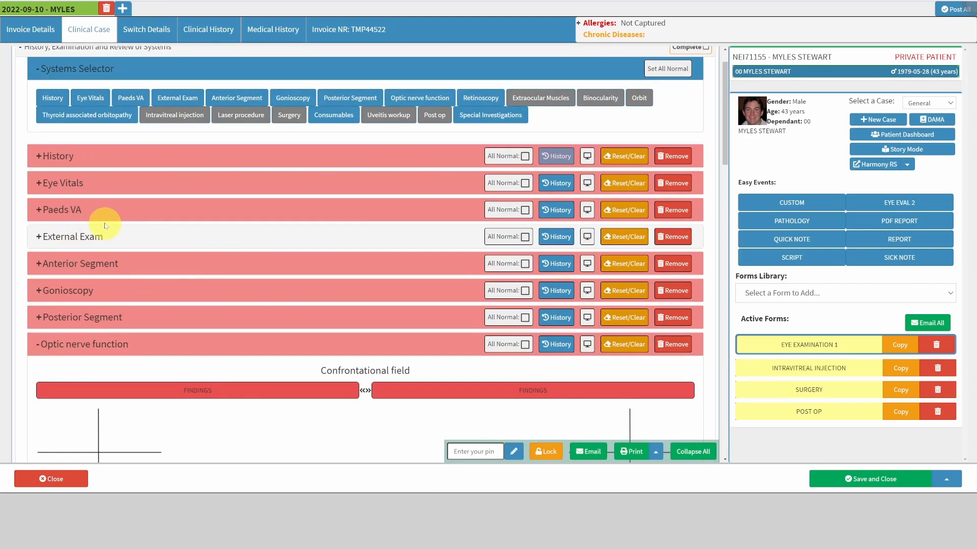
click(270, 263)
scroll(349, 285, down, 7)
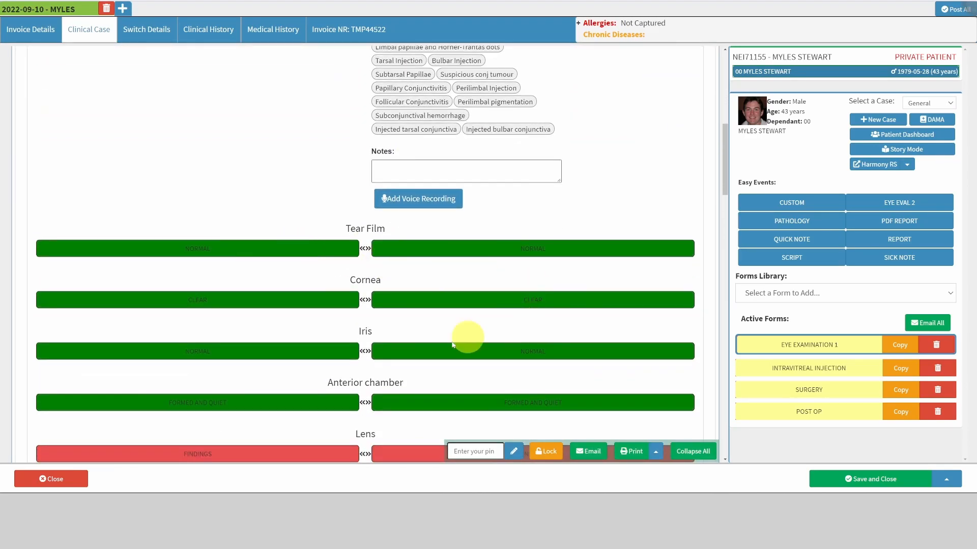
click(366, 249)
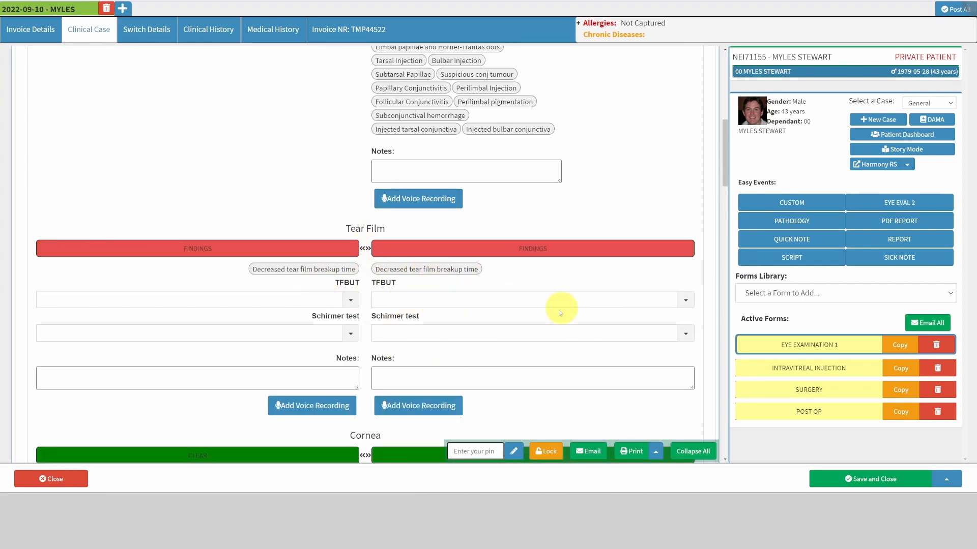
scroll(430, 270, down, 2)
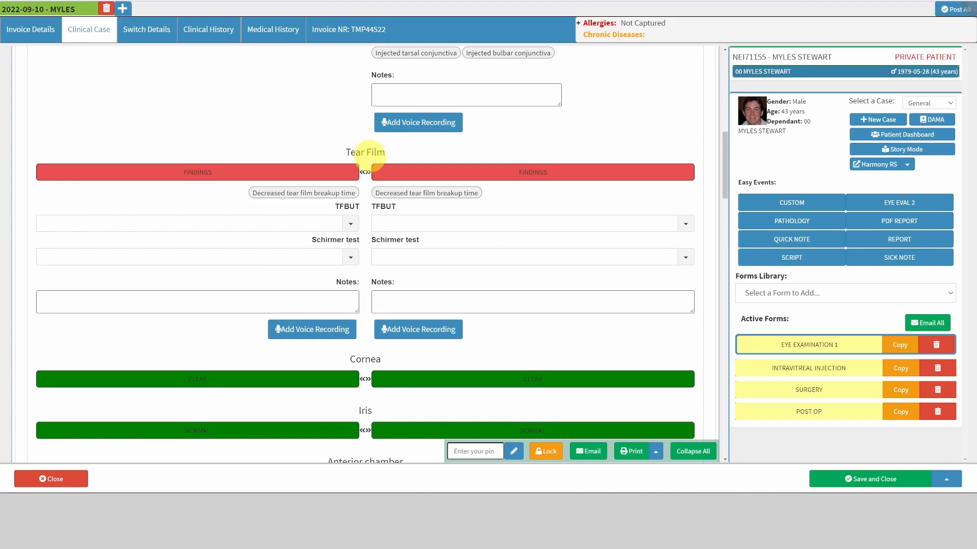
click(371, 172)
Try toggling the Conjunctiva status of both eyes at once in the Anterior Segment section.
scroll(374, 171, up, 5)
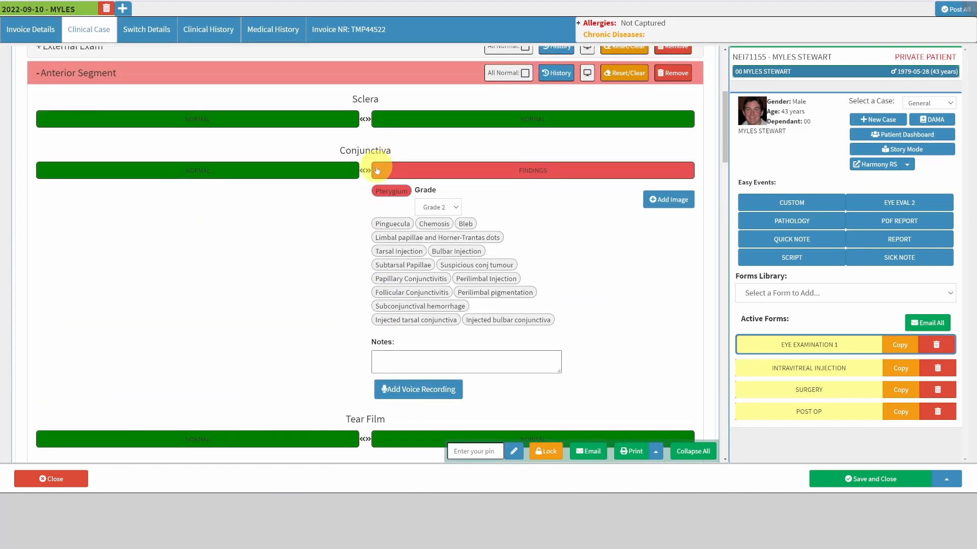
click(364, 172)
scroll(365, 178, up, 3)
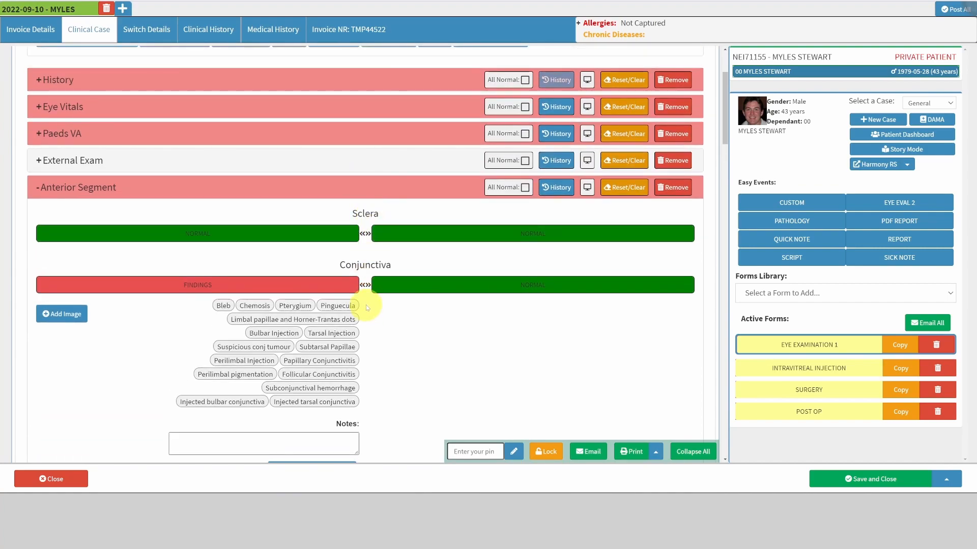
click(364, 285)
Collapse the Anterior Segment and Optic nerve function sections of the examination.
click(371, 188)
scroll(396, 274, up, 2)
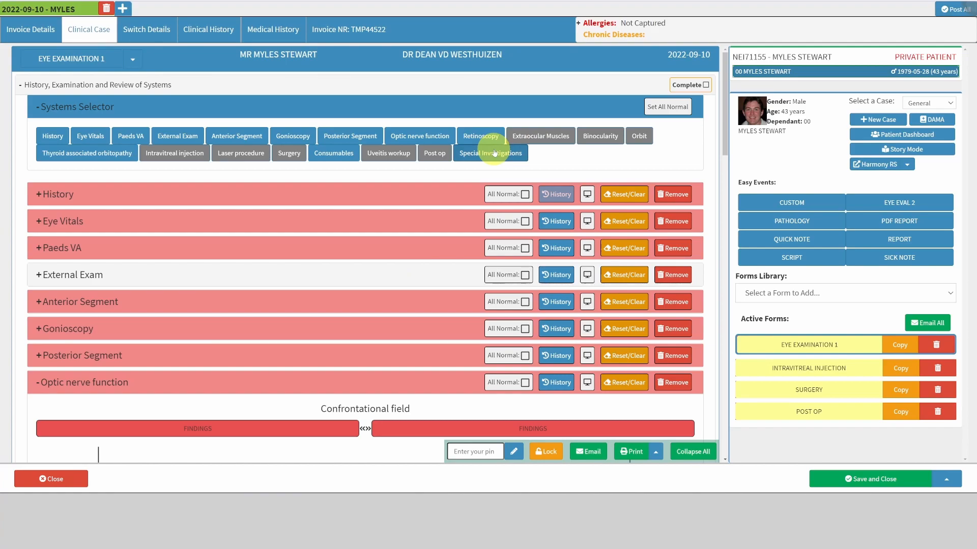
scroll(492, 187, down, 5)
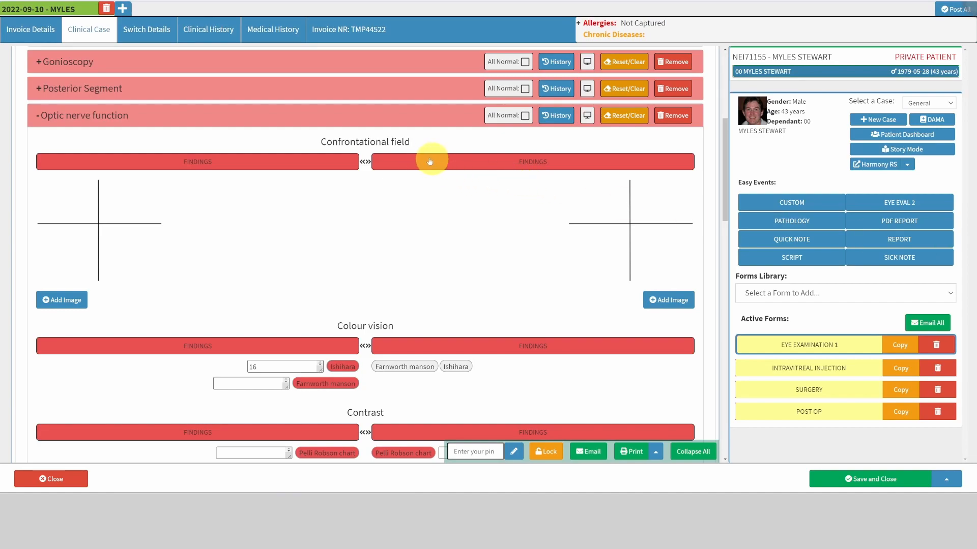
click(275, 115)
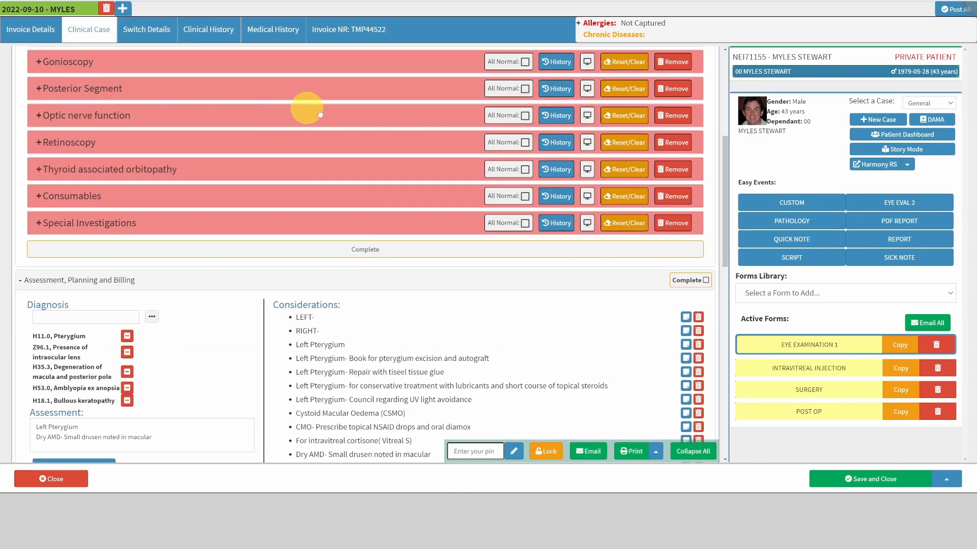
Reopen Anterior Segment, mark Conjunctiva as having findings for both eyes, and select Pinguecula and Limbal papillae and Horner-Trantas dots in the first column.
scroll(307, 112, up, 4)
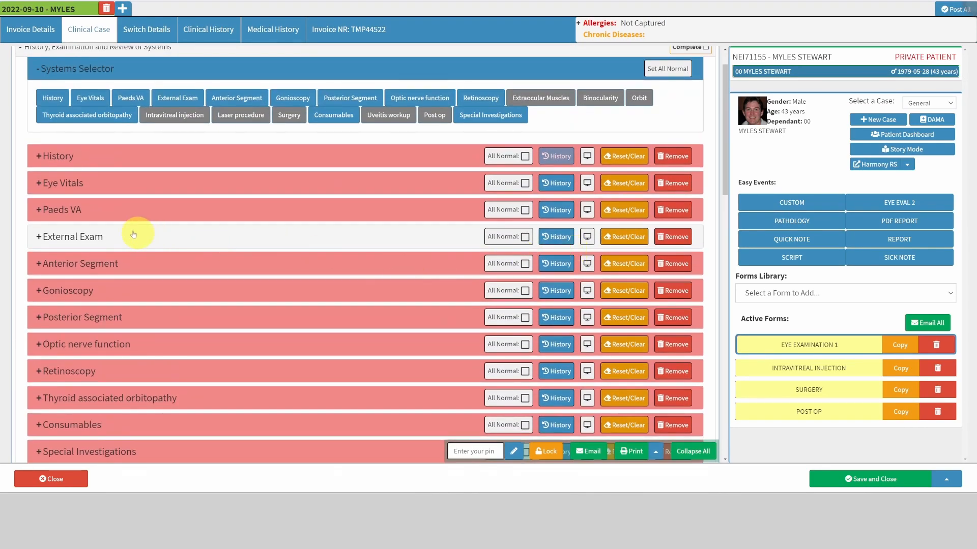
scroll(294, 184, down, 1)
click(307, 183)
scroll(417, 199, down, 1)
scroll(416, 199, down, 1)
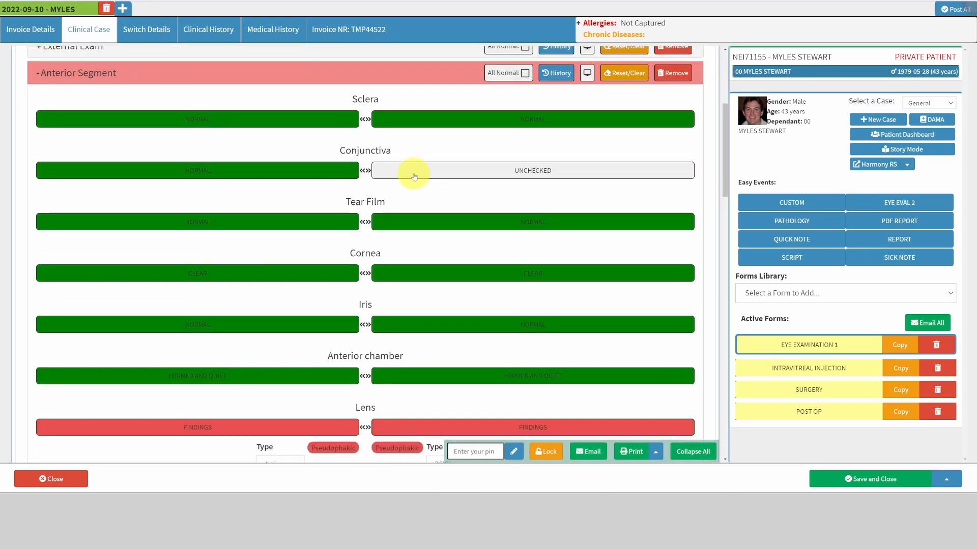
click(414, 170)
click(331, 170)
click(311, 173)
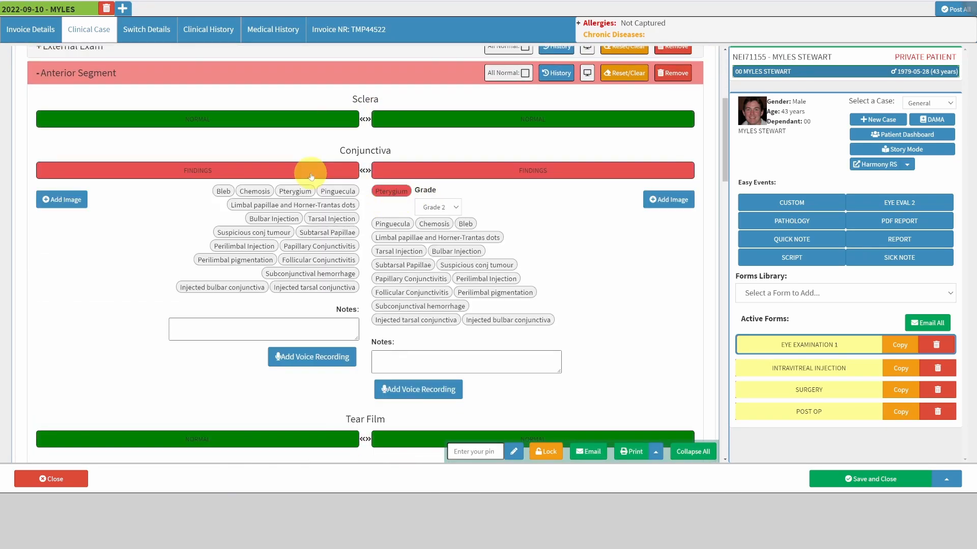
click(334, 192)
click(324, 227)
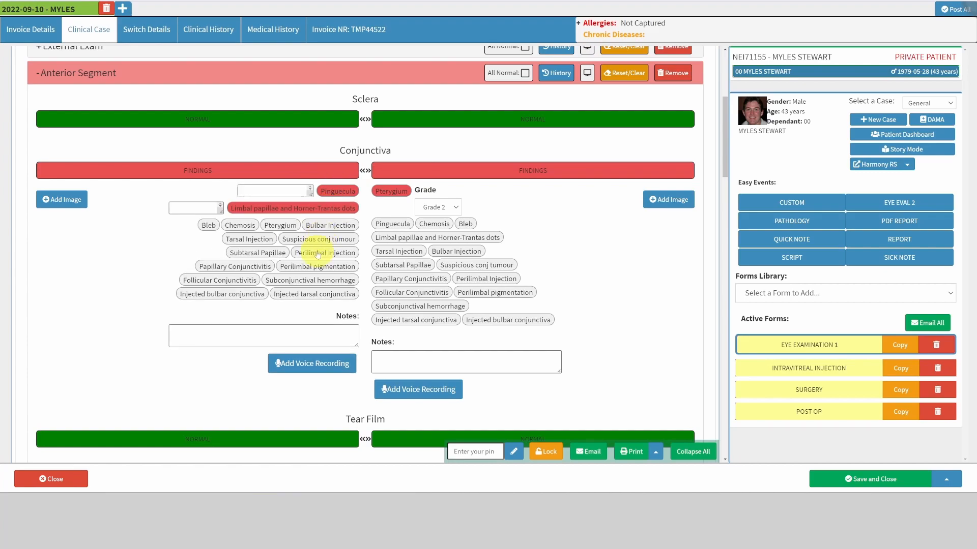
Mark Cornea as having findings for both eyes and select Thinning, Scarring and Ulcer in the second column.
scroll(386, 229, down, 5)
click(368, 228)
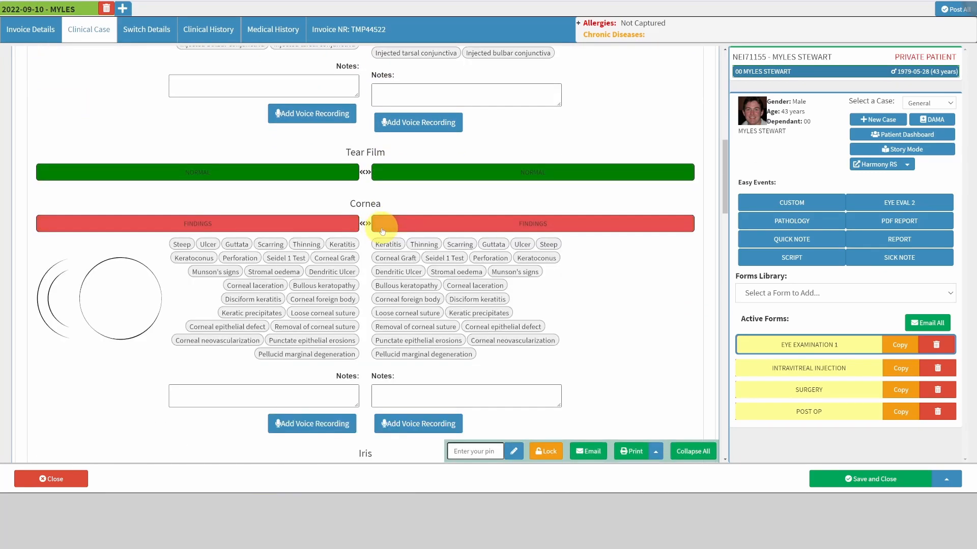
scroll(408, 197, down, 1)
click(419, 170)
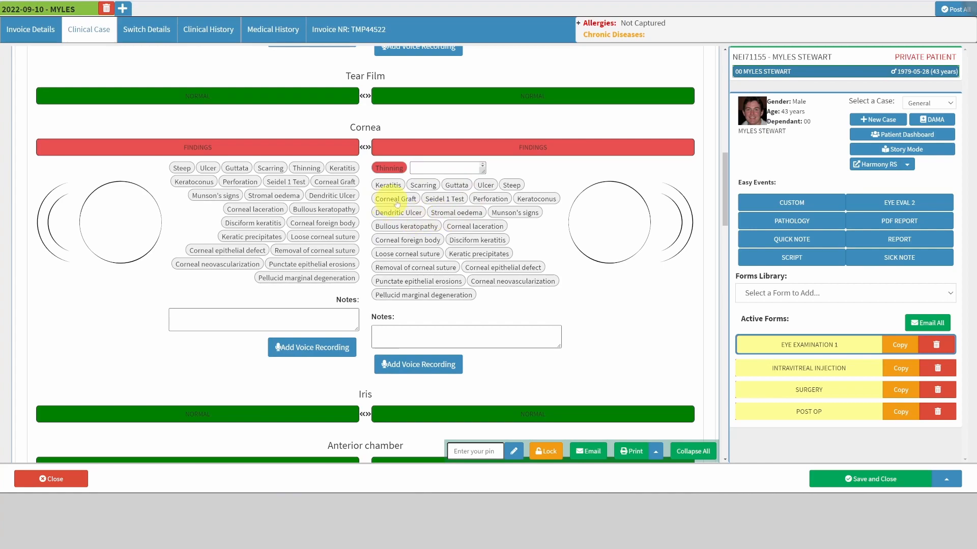
click(430, 190)
scroll(535, 218, down, 1)
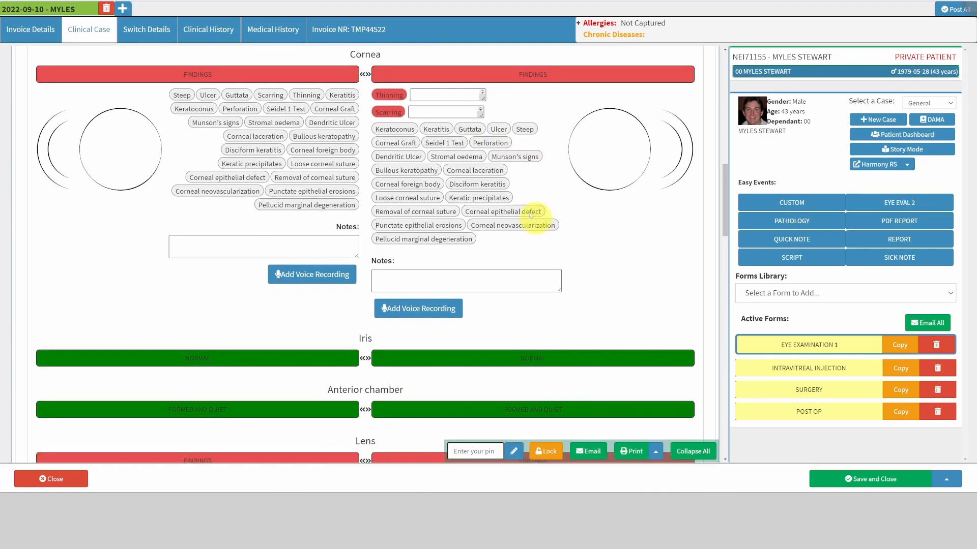
click(494, 127)
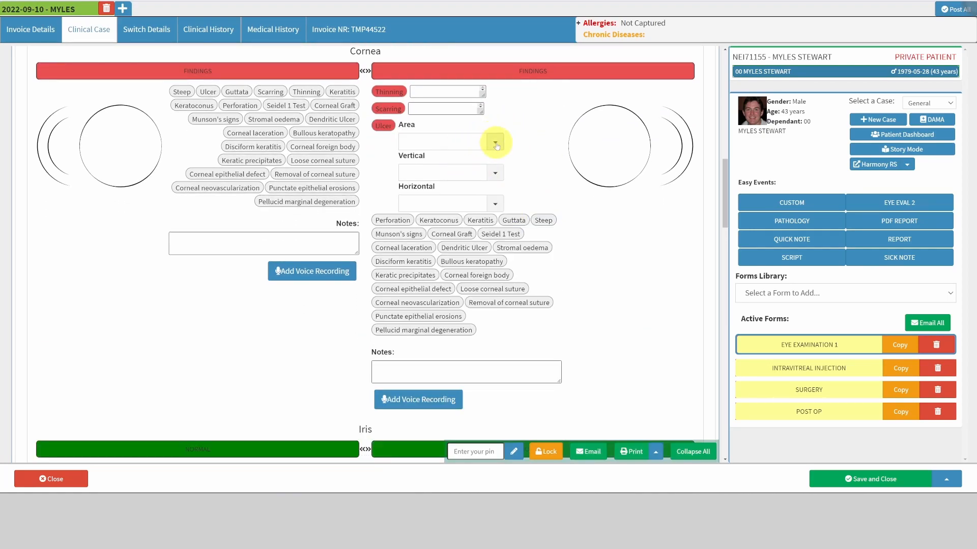
click(441, 141)
Mark Iris as having findings for both eyes and record Iris nodules of type Koeppe nodules in the second column.
scroll(422, 190, down, 3)
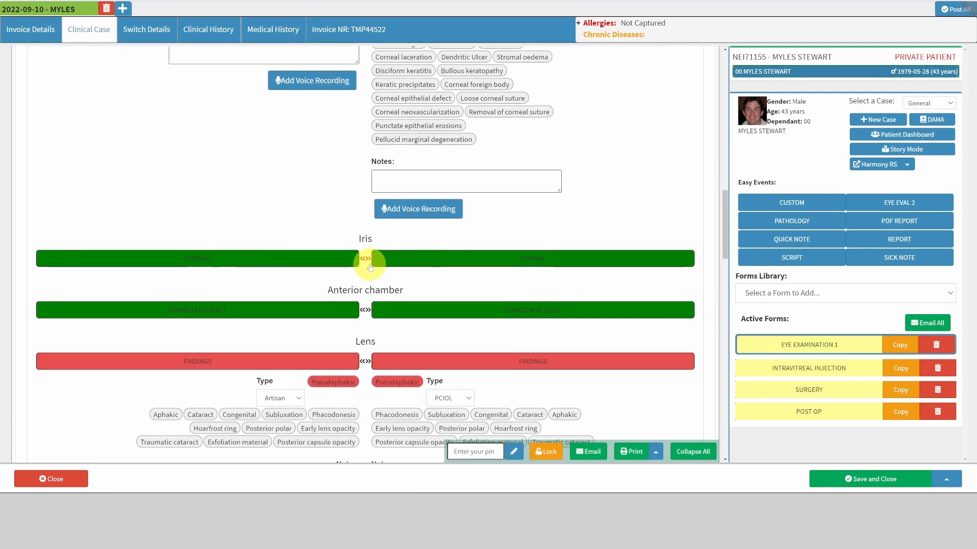
click(389, 258)
scroll(409, 232, down, 1)
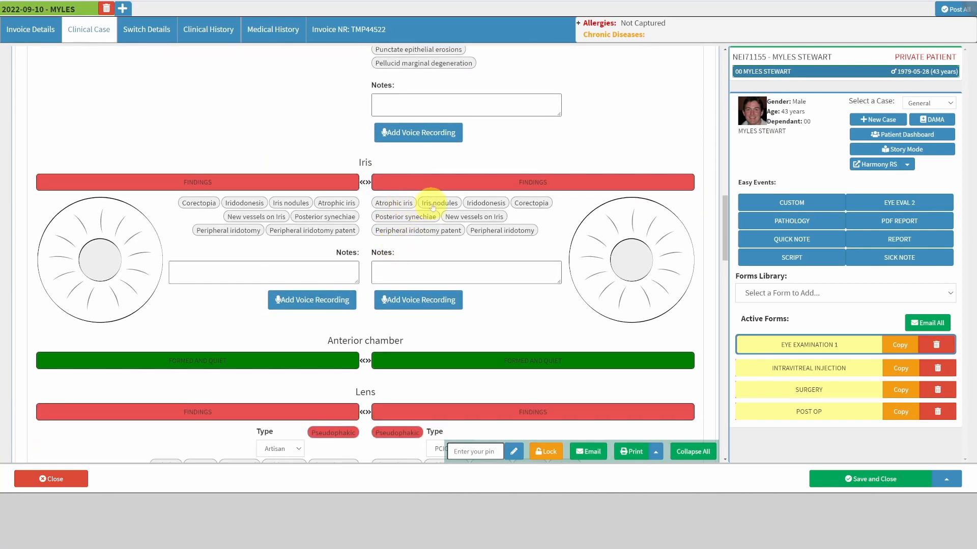
click(448, 206)
click(448, 219)
click(464, 233)
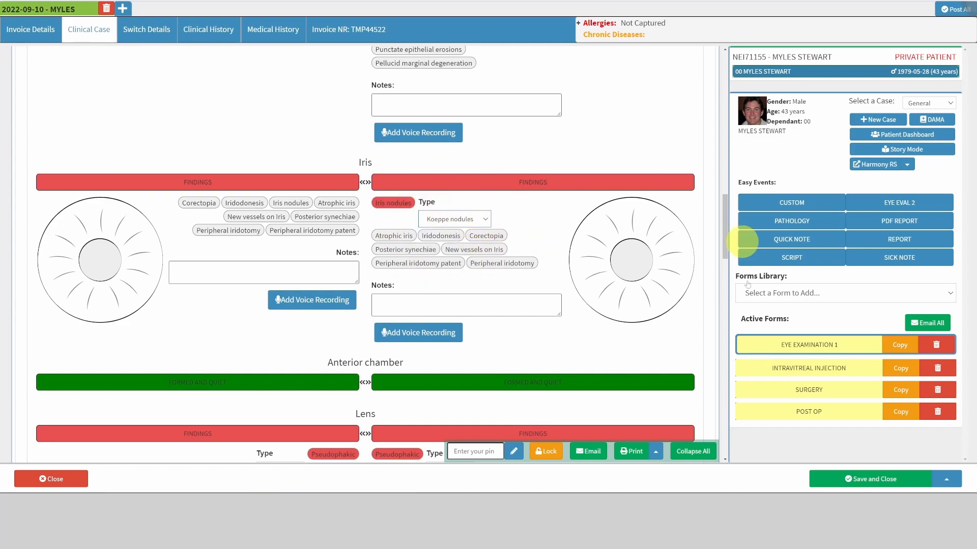
Save the case without closing it and return to the EYE EXAMINATION 1 form.
click(946, 478)
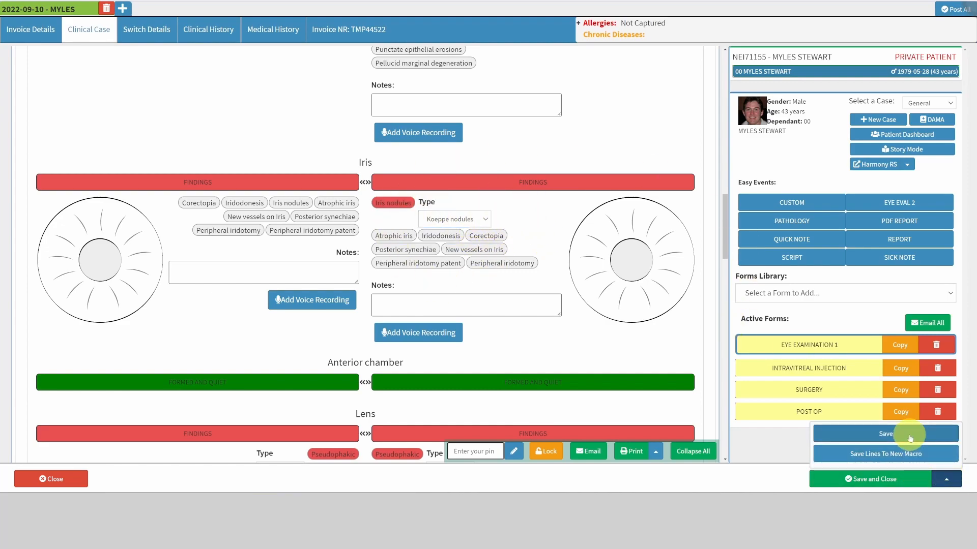
click(910, 436)
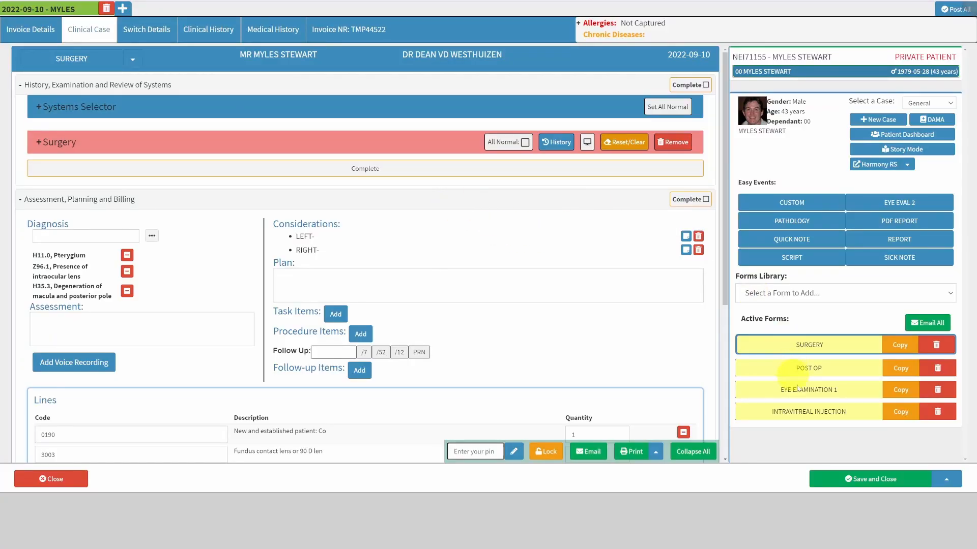
click(809, 391)
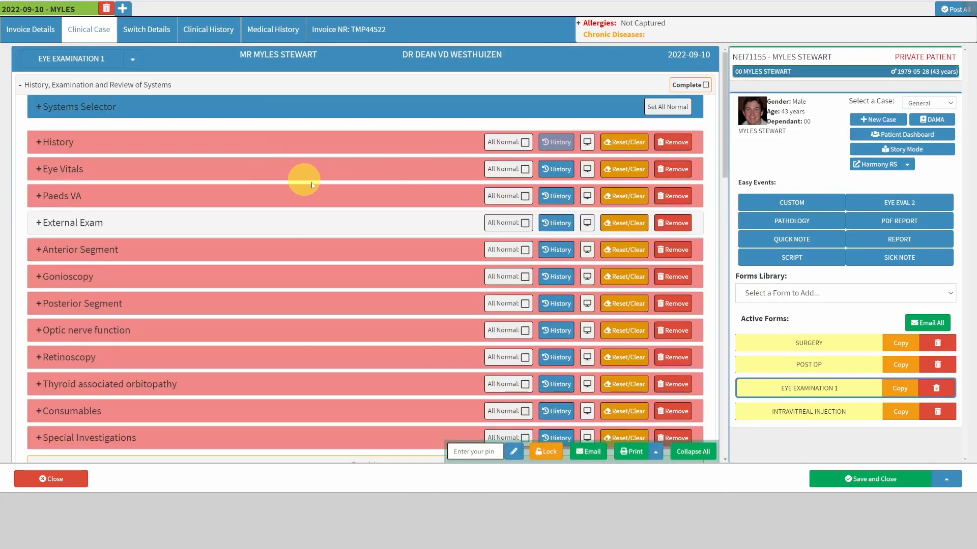
Open the second-column iris diagram under Anterior Segment for annotation and draw freehand red strokes on its upper-right area.
scroll(295, 202, down, 1)
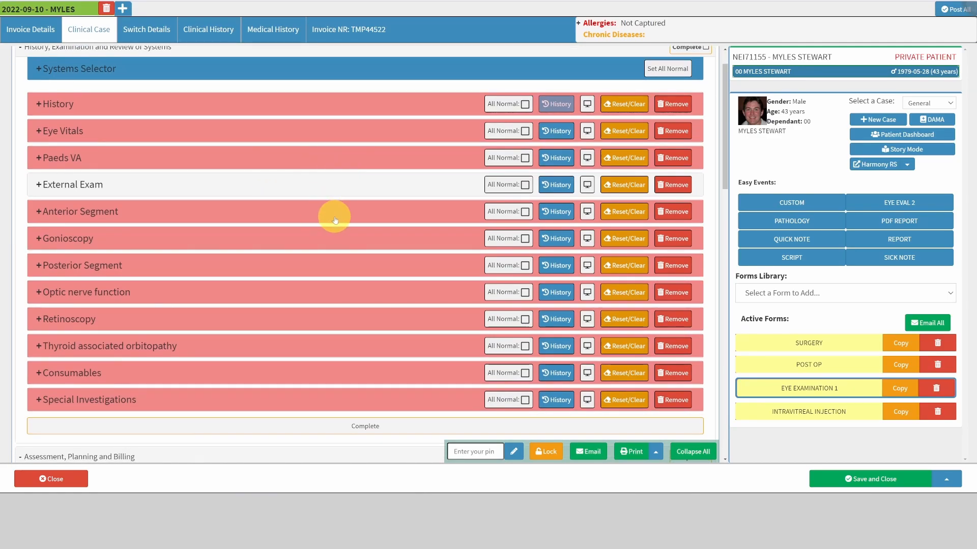
click(335, 219)
scroll(562, 233, down, 10)
scroll(606, 246, down, 7)
click(616, 250)
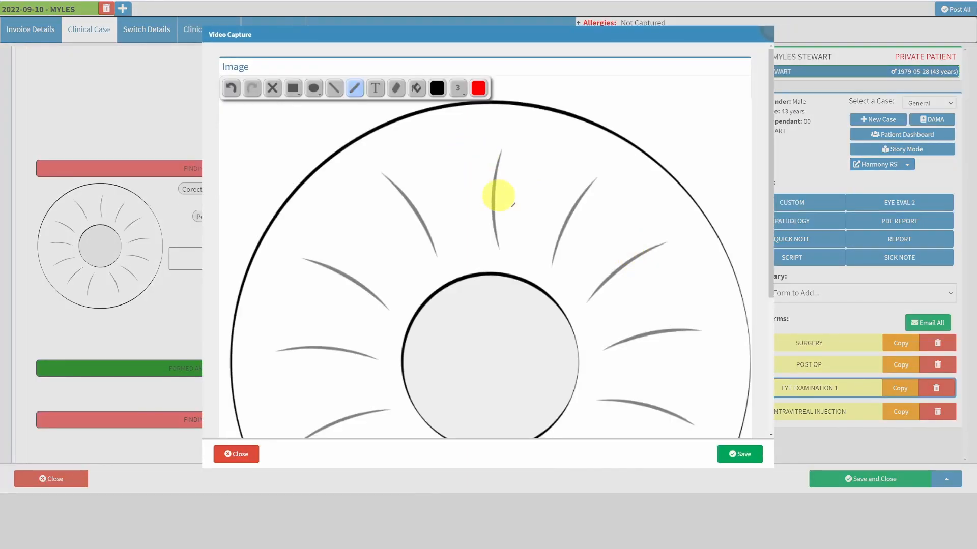
scroll(577, 208, down, 1)
drag(553, 209, 548, 200)
mouse_move(613, 212)
mouse_down()
mouse_move(588, 206)
mouse_move(542, 134)
mouse_up()
Set the drawing colour to dark navy and the line width to 10, and paint a spot on the iris's upper-left area.
scroll(534, 148, up, 3)
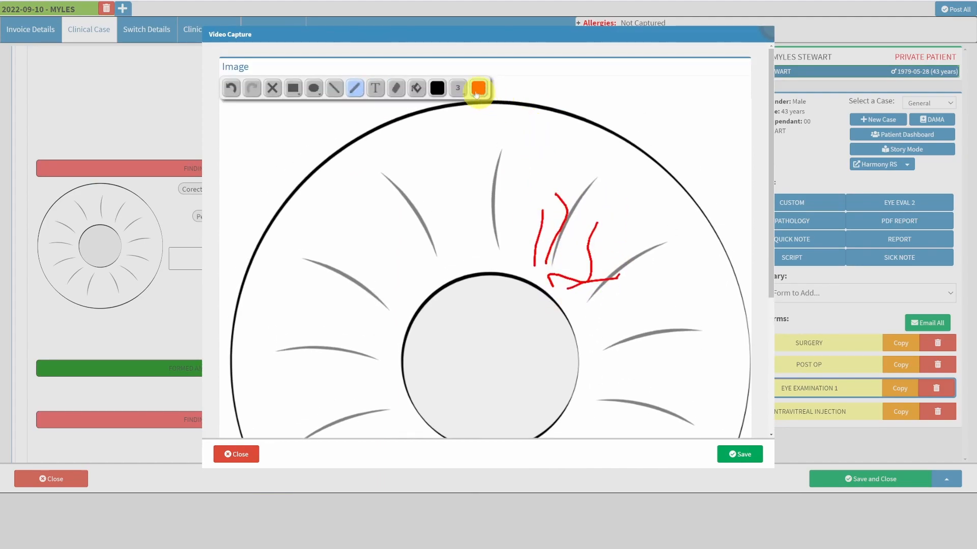
click(478, 88)
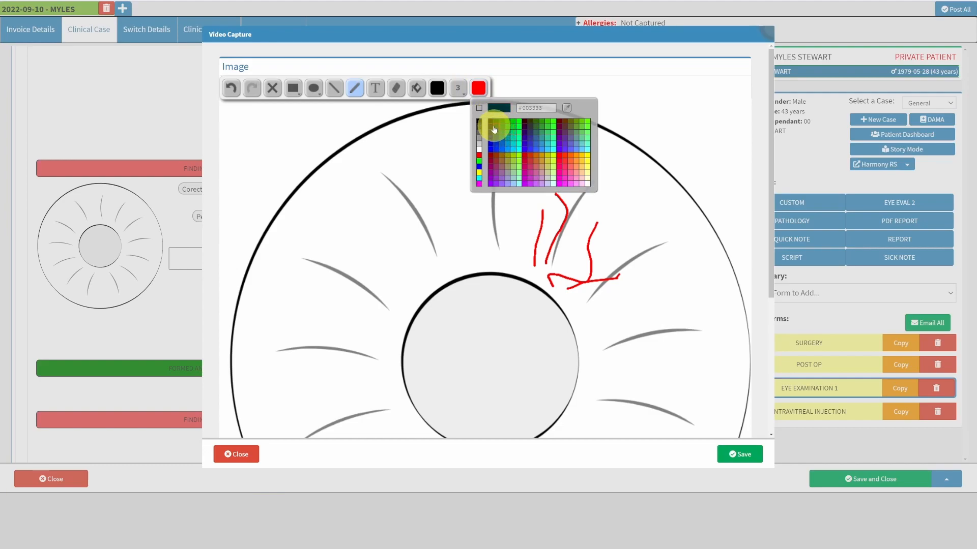
click(491, 128)
click(460, 89)
drag(469, 118, 470, 141)
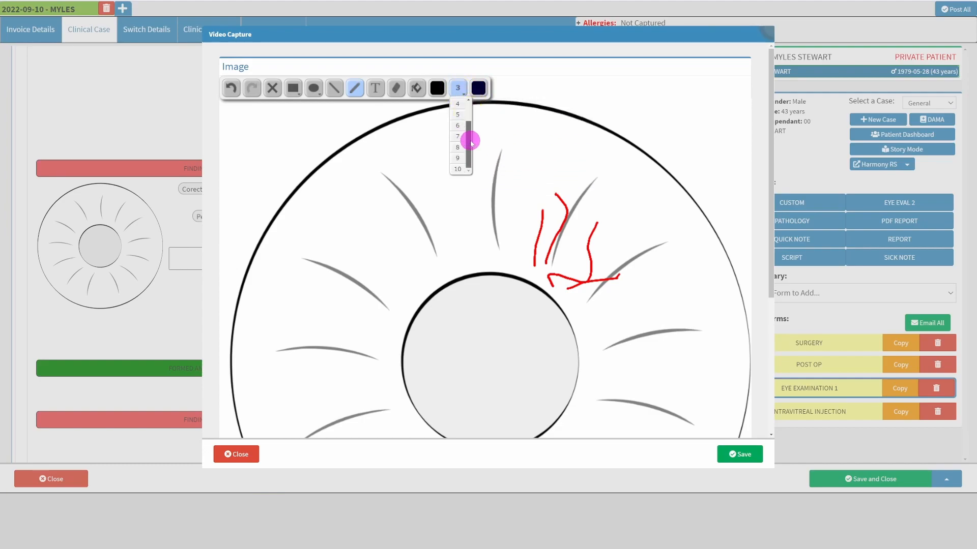
click(457, 169)
scroll(517, 164, down, 4)
scroll(517, 163, up, 2)
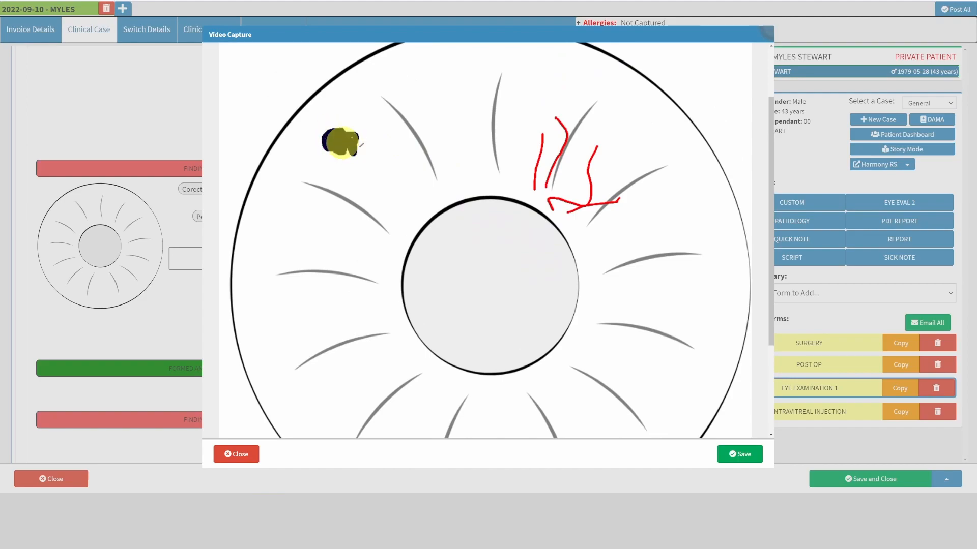
Save the annotated iris diagram and save the case without closing it.
click(745, 455)
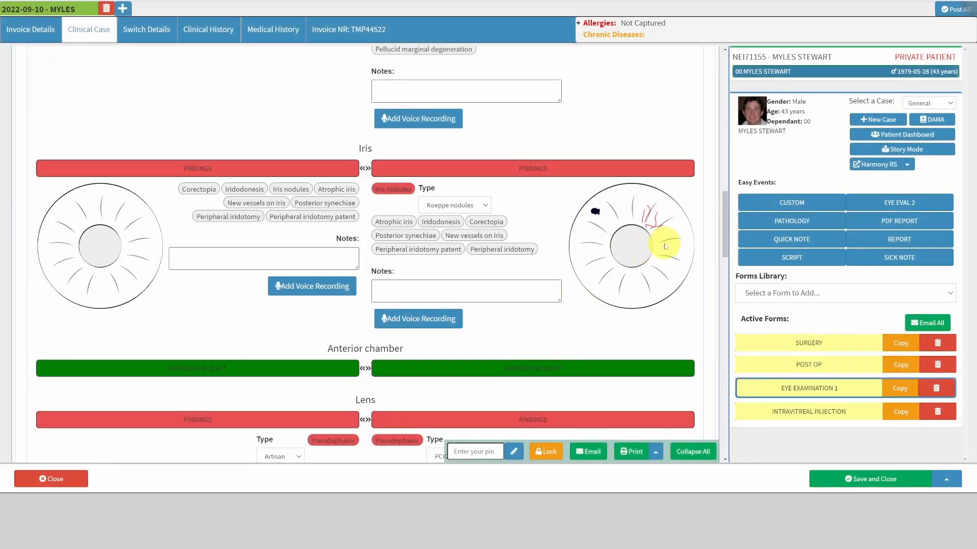
click(943, 476)
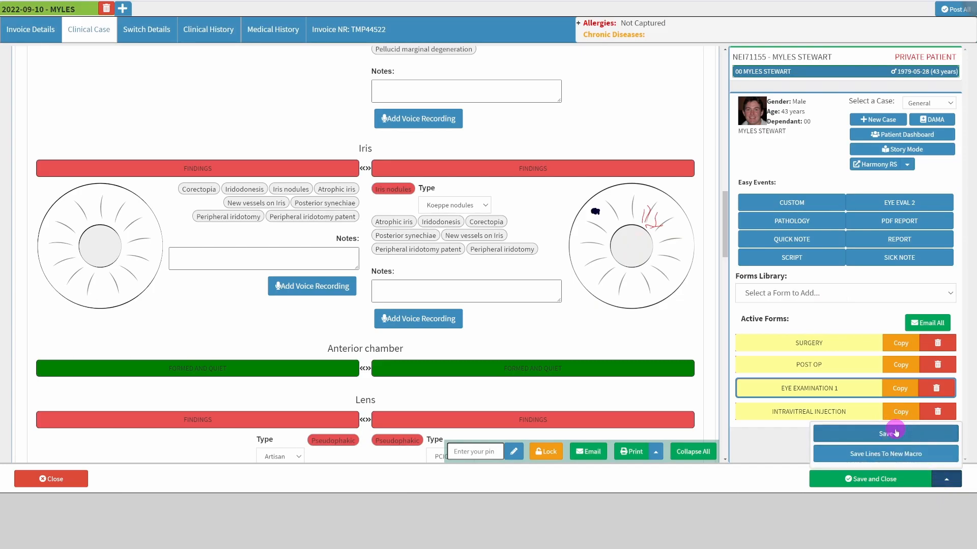
click(896, 434)
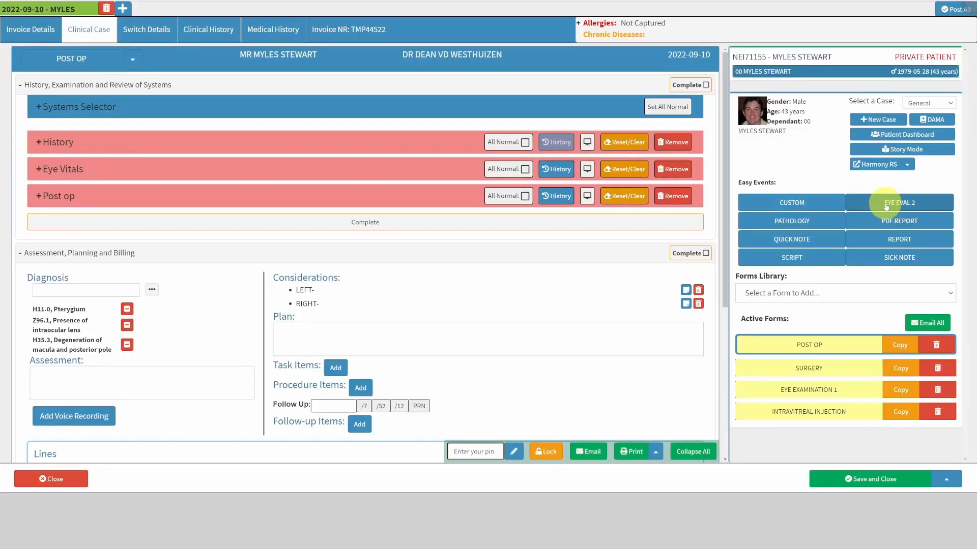
Add an EYE EVAL 2 form to the case, and expand, review and collapse its History section.
click(885, 203)
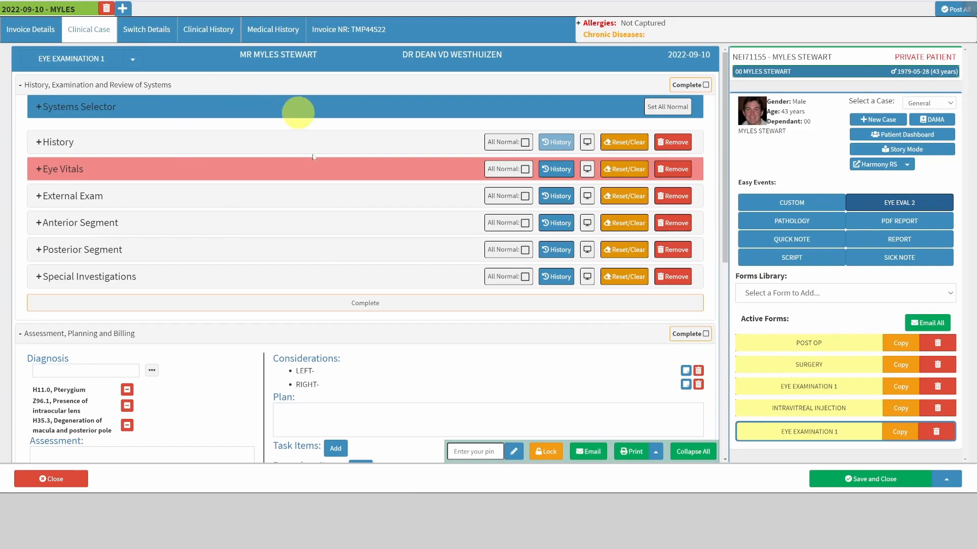
click(192, 141)
scroll(175, 105, down, 3)
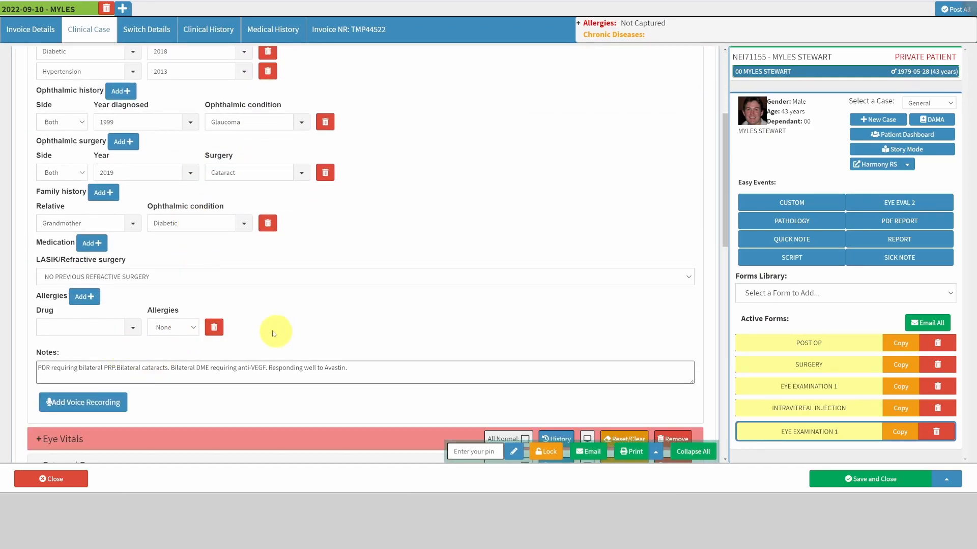
scroll(111, 193, up, 3)
click(111, 148)
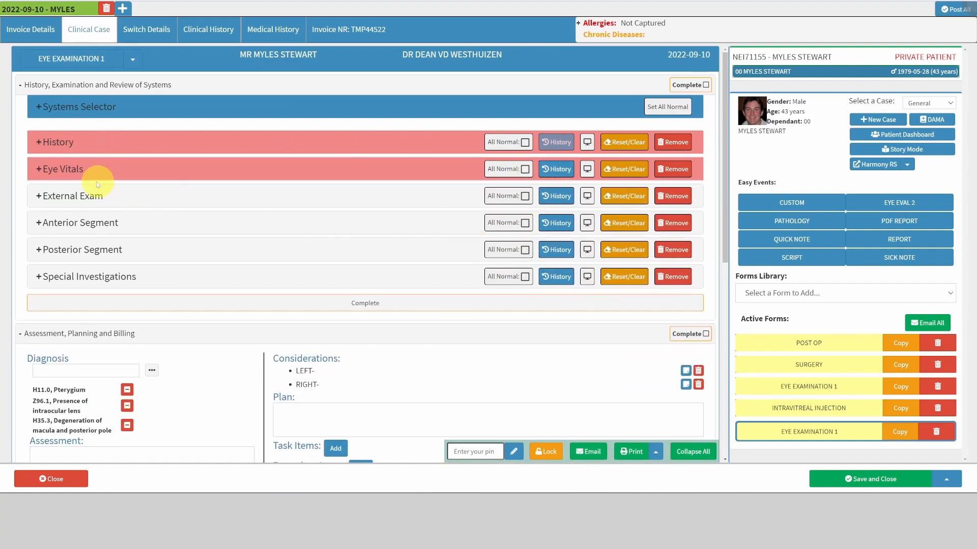
Expand the Anterior Segment section and mark all of its findings as normal.
click(314, 224)
scroll(323, 203, down, 2)
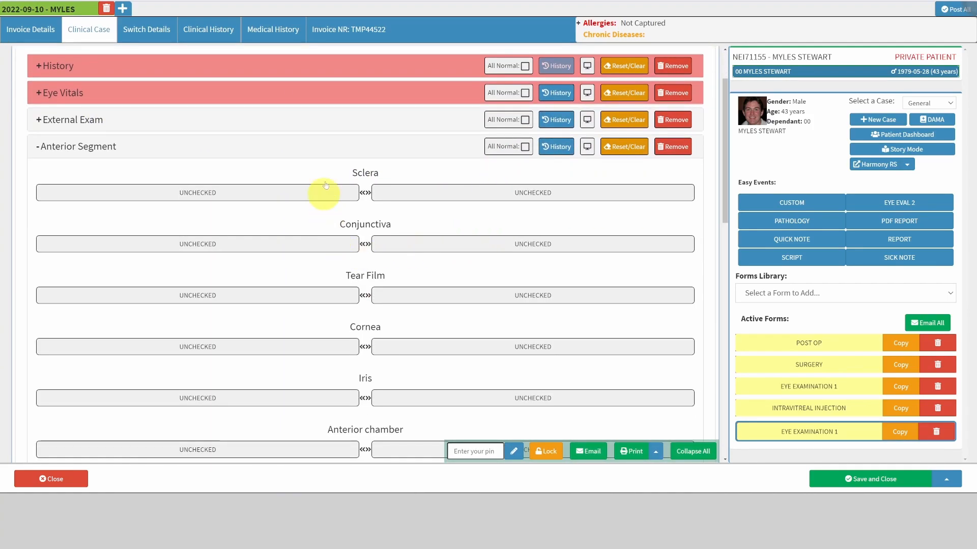
key(space)
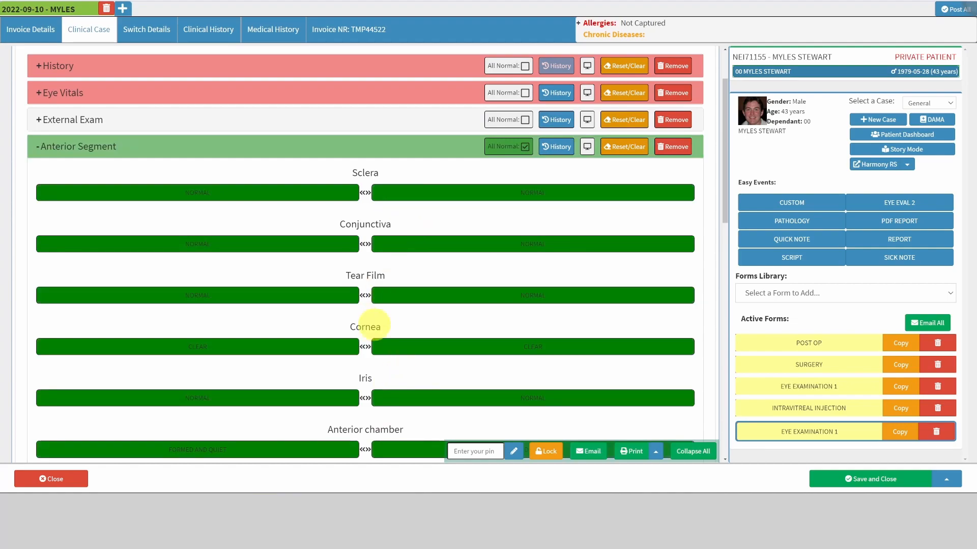
click(556, 147)
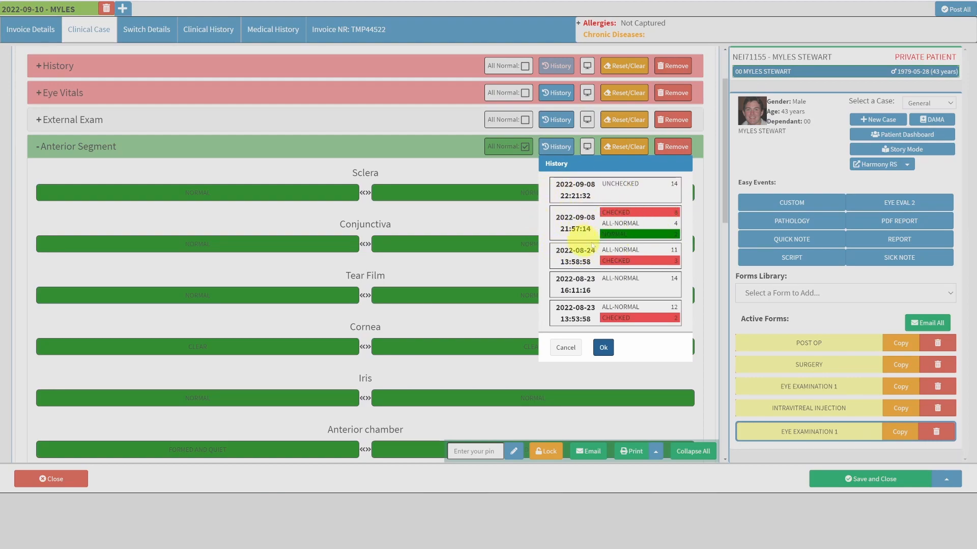
click(618, 230)
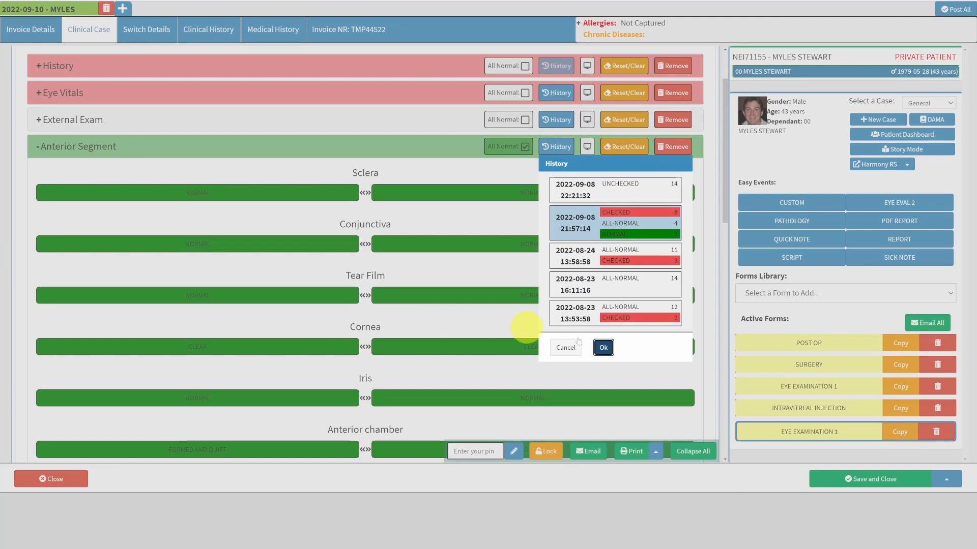
click(604, 349)
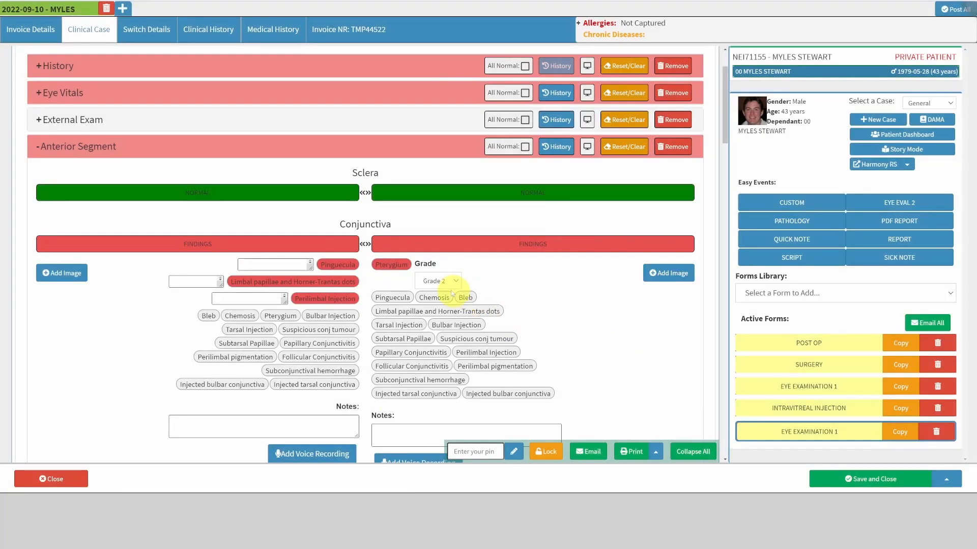
scroll(458, 278, down, 8)
scroll(592, 275, down, 7)
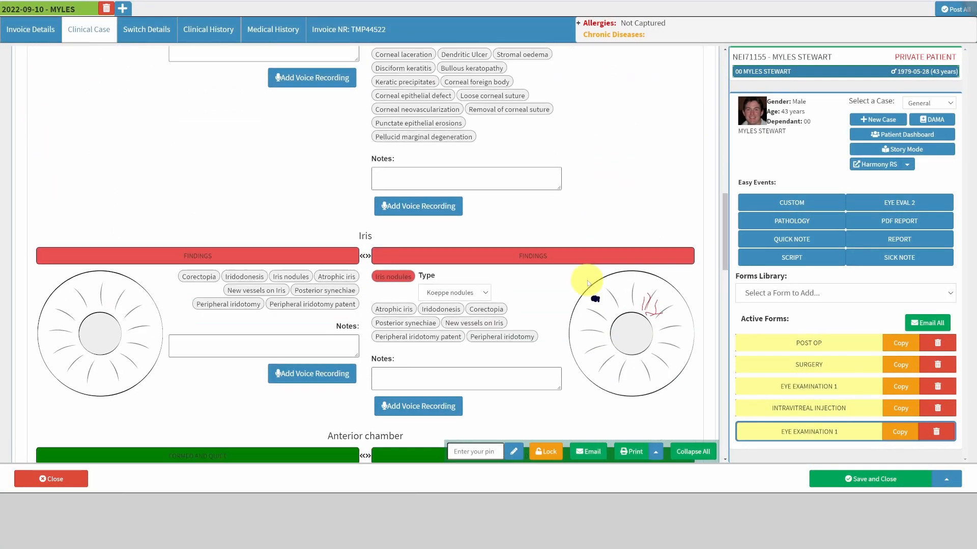
scroll(574, 330, up, 5)
scroll(562, 353, up, 10)
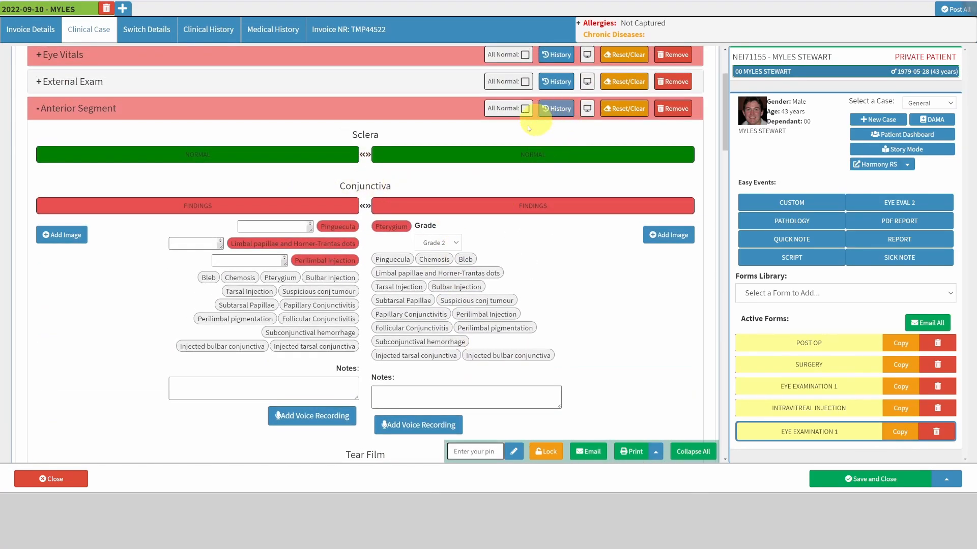
click(448, 108)
click(564, 137)
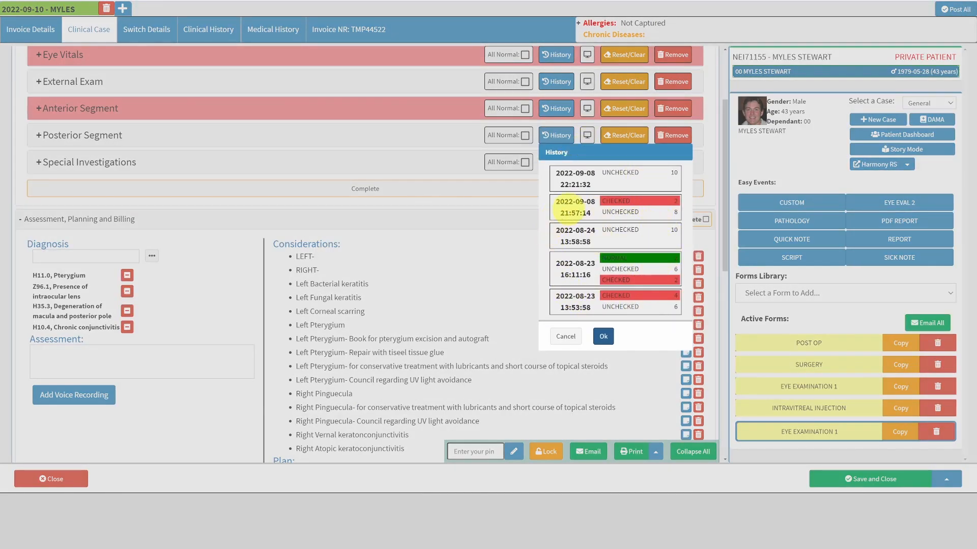
click(580, 207)
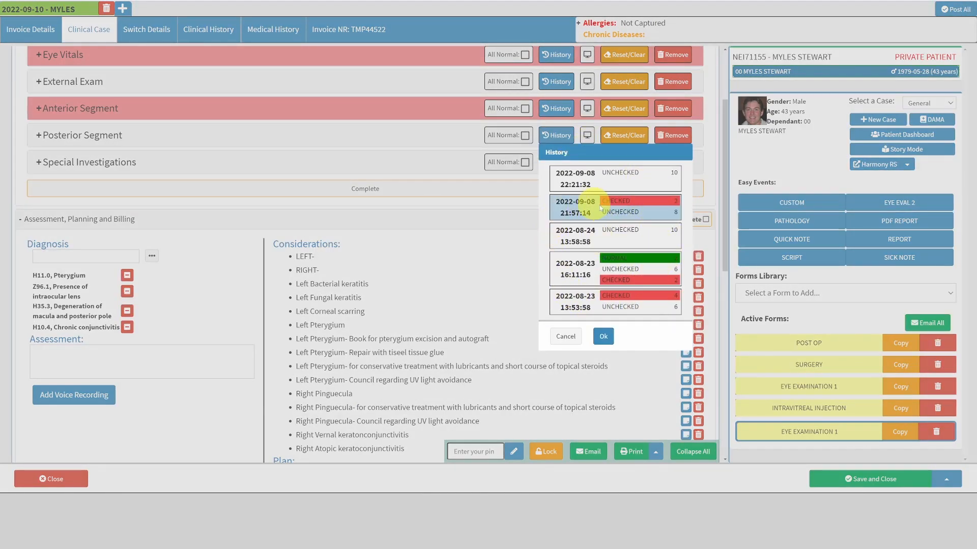
click(603, 338)
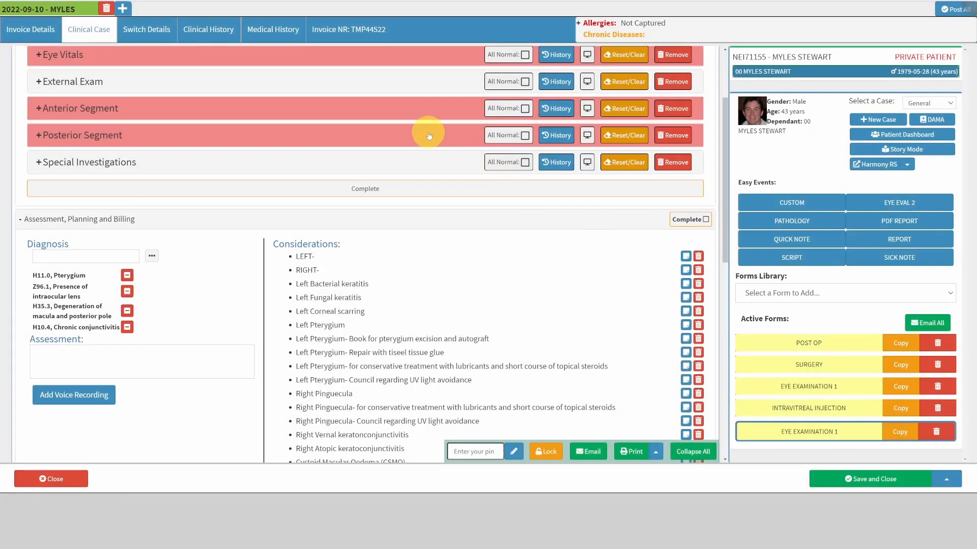
click(427, 134)
scroll(437, 153, down, 3)
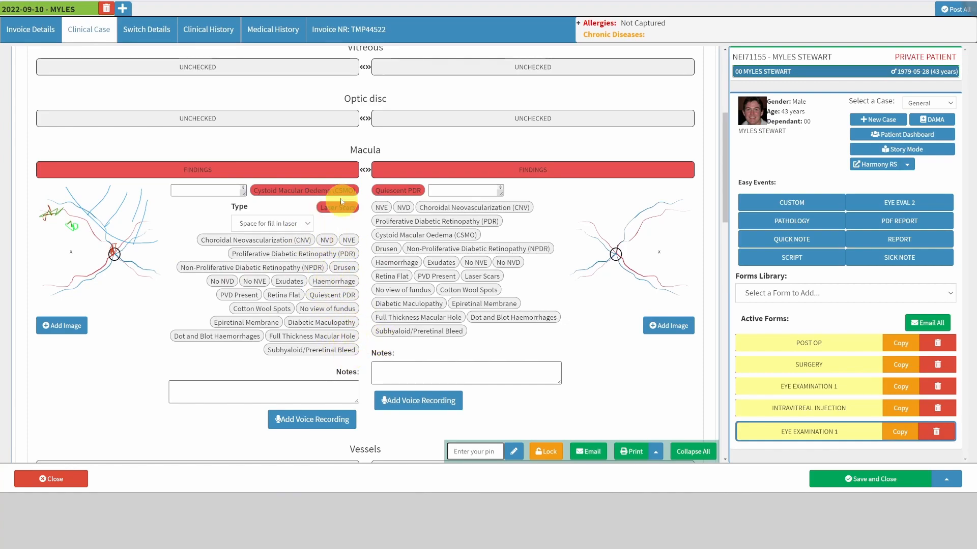
scroll(406, 312, up, 3)
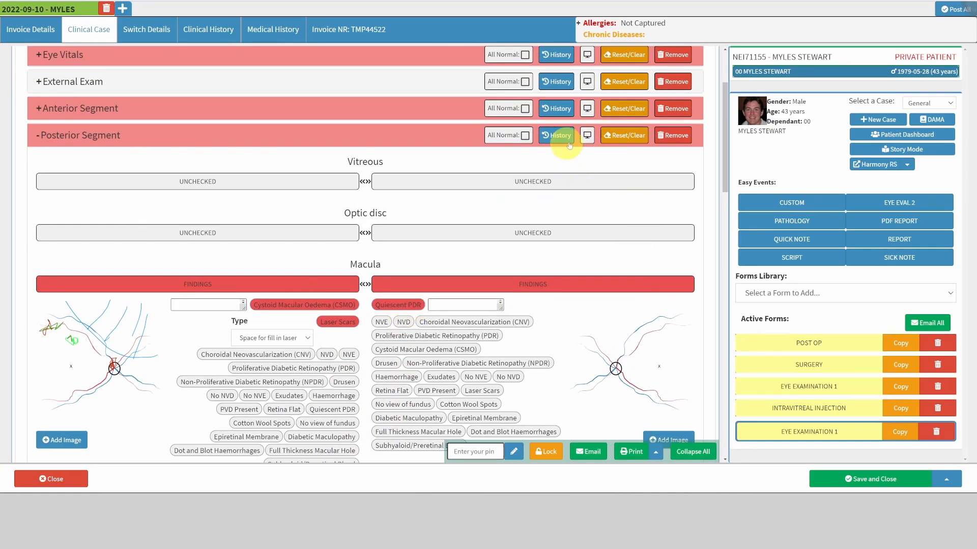
click(627, 135)
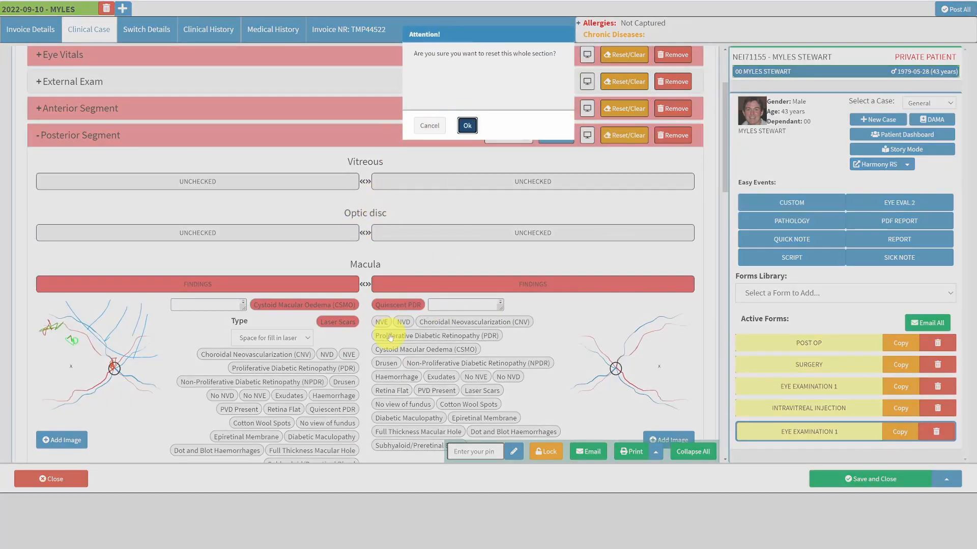
click(467, 125)
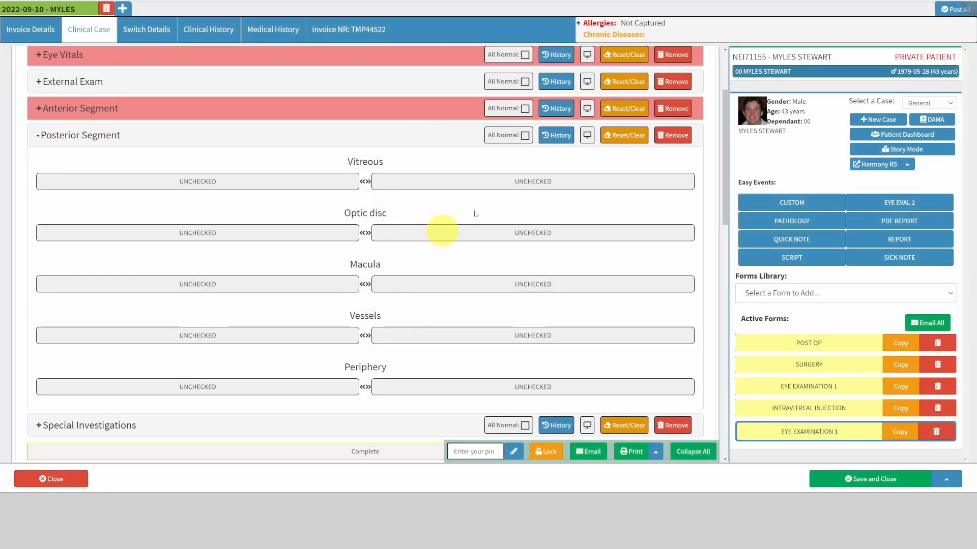
click(557, 135)
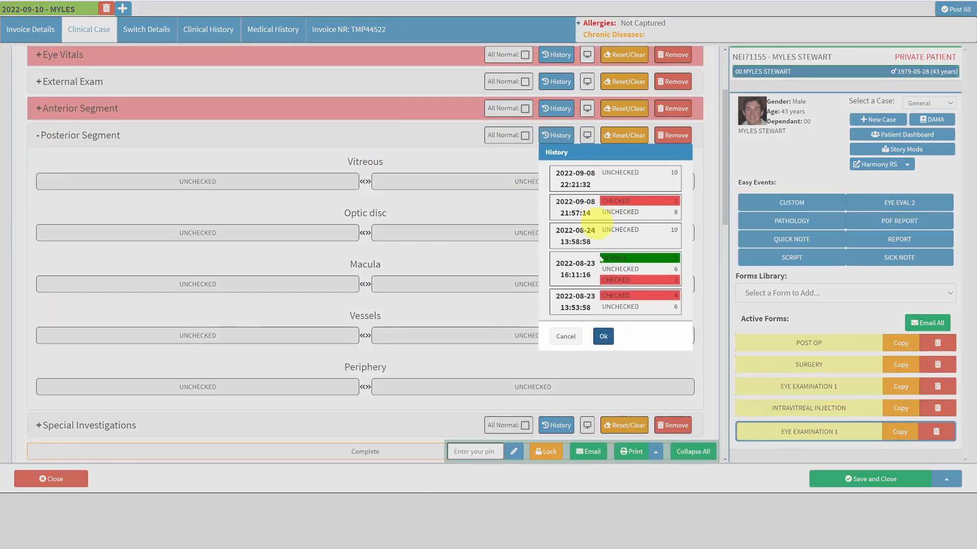
click(590, 212)
key(Return)
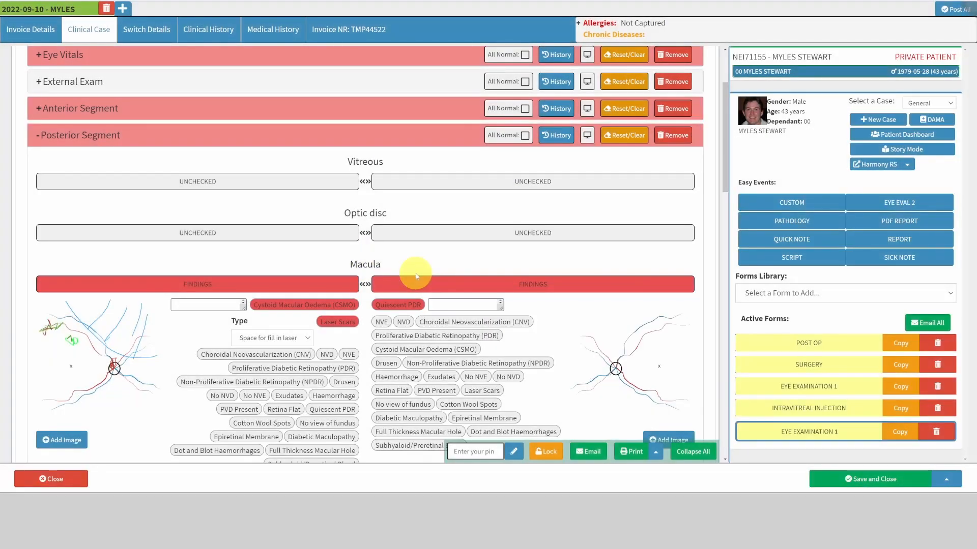
scroll(451, 268, down, 2)
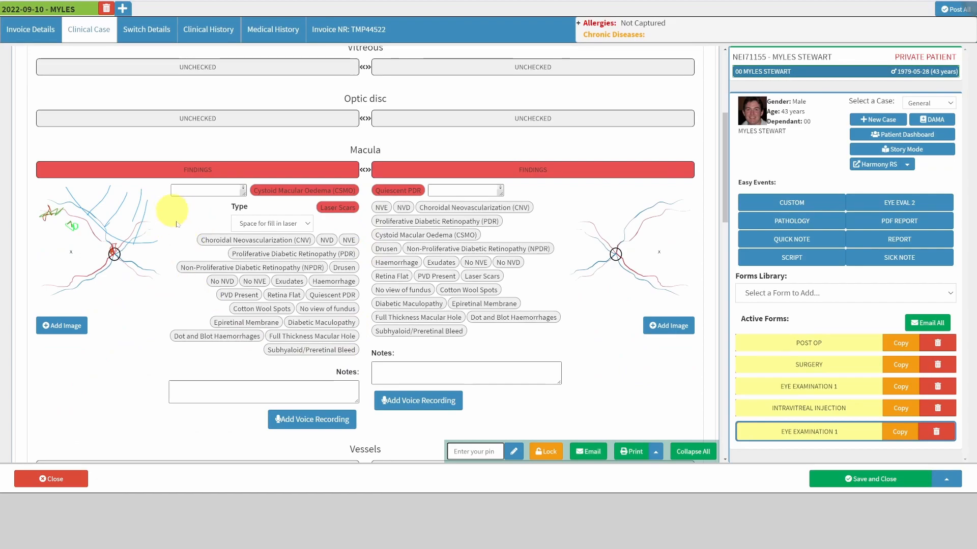
Open the annotated first-column macula diagram, undo the entire image's annotations, and exit the drawing editor without saving.
click(129, 268)
scroll(386, 305, down, 1)
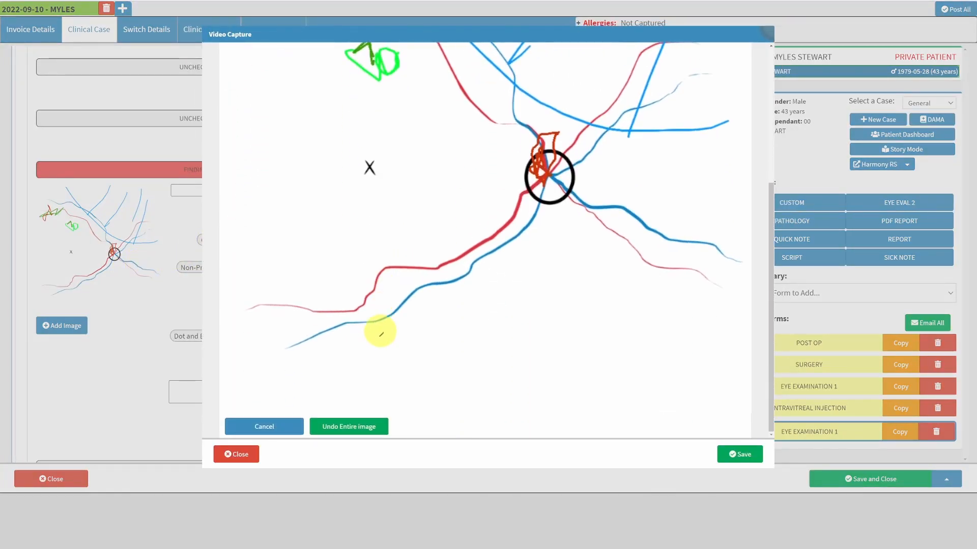
click(345, 420)
scroll(585, 303, up, 2)
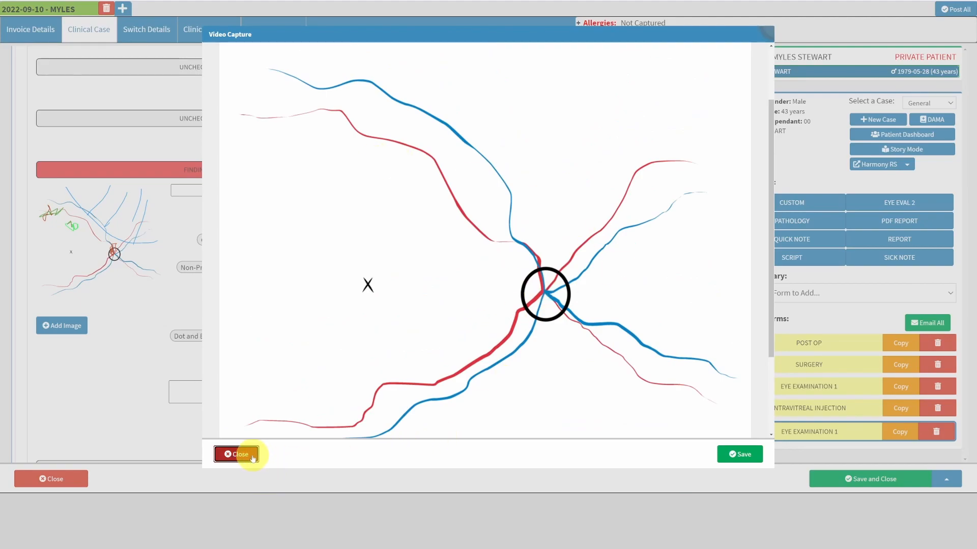
click(237, 455)
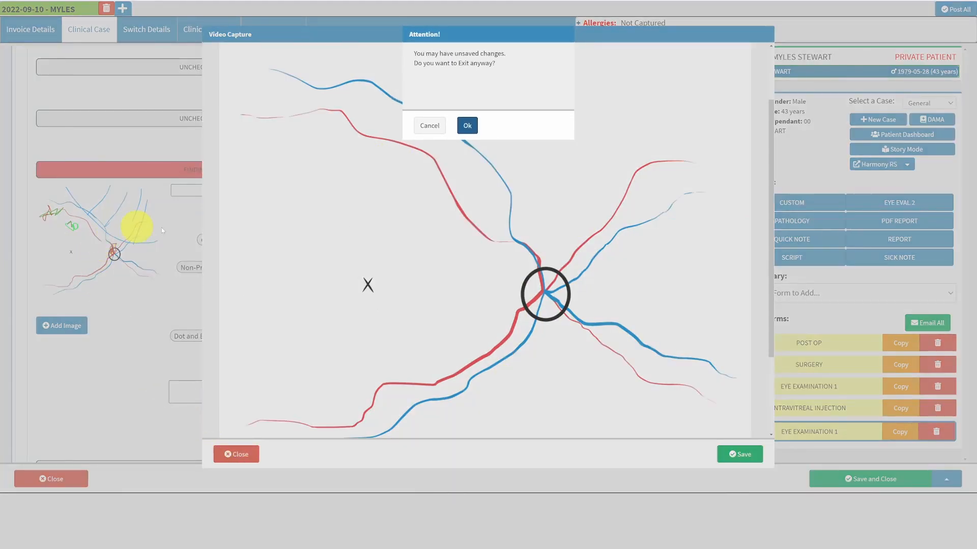
click(459, 126)
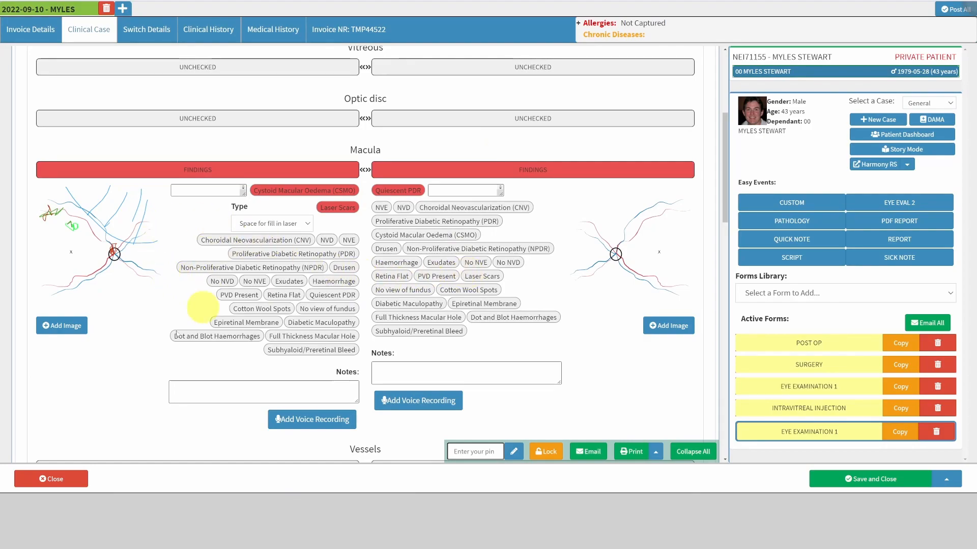
Review the macula findings and collapse the Posterior Segment section.
scroll(509, 279, down, 2)
scroll(491, 270, up, 3)
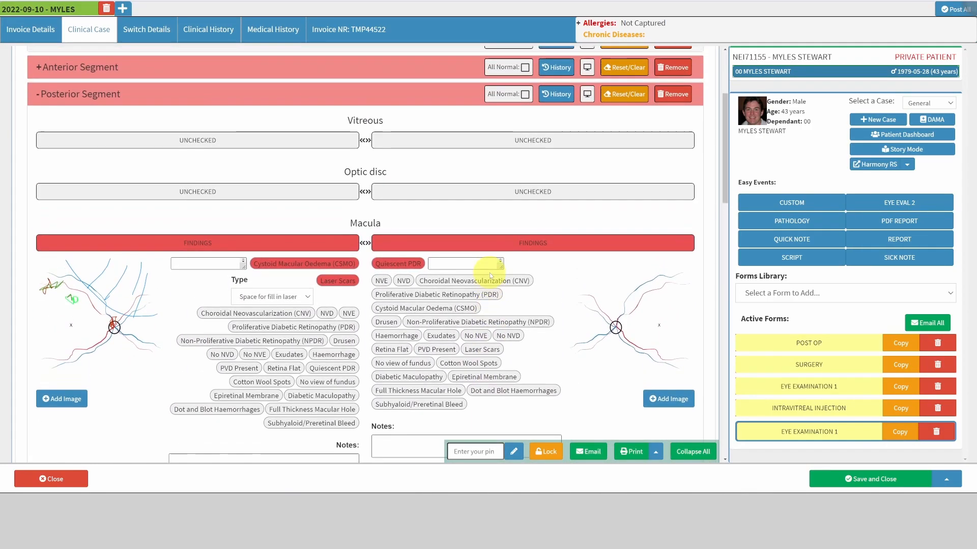
scroll(490, 273, up, 3)
click(457, 251)
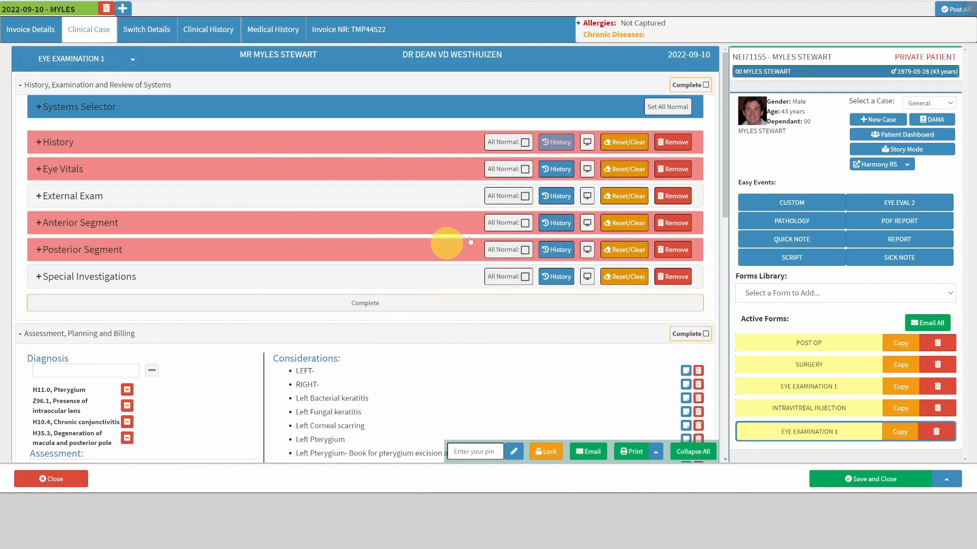
Expand the Optic nerve function section and review its confrontational field, colour vision and contrast findings.
click(618, 299)
scroll(436, 239, down, 10)
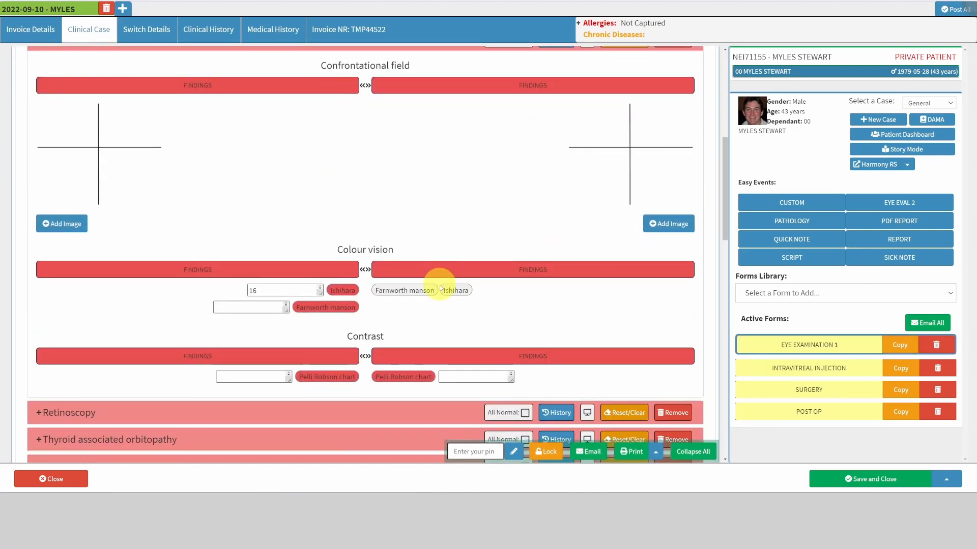
scroll(440, 322, down, 5)
scroll(437, 328, up, 10)
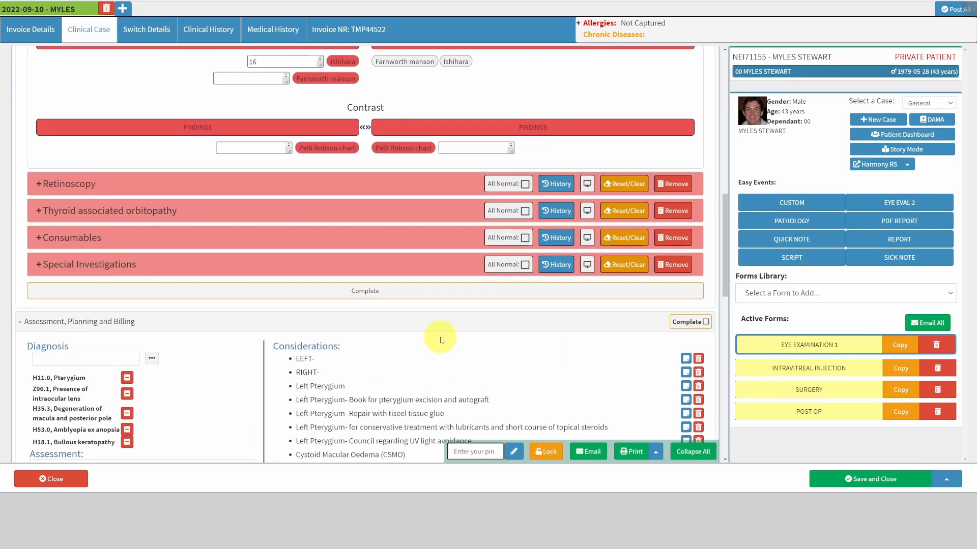
scroll(441, 344, up, 6)
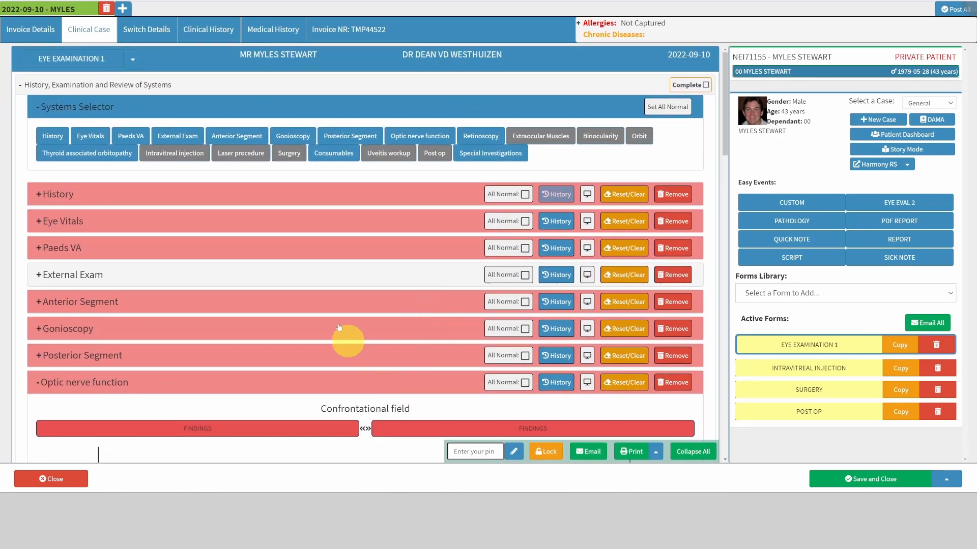